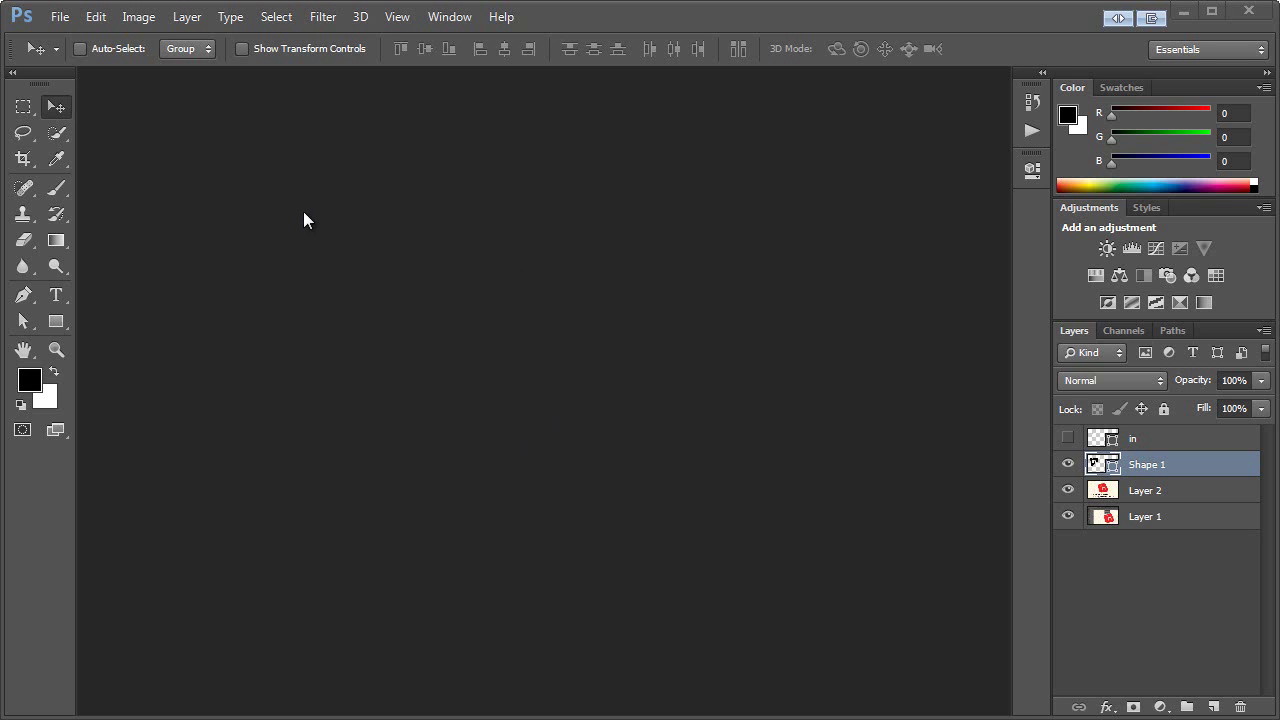
Create a transparent CMYK document 'Logo Project', 750×500 points at 72 pixels/inch.
{"action": "left_click", "coordinate": [62, 18]}
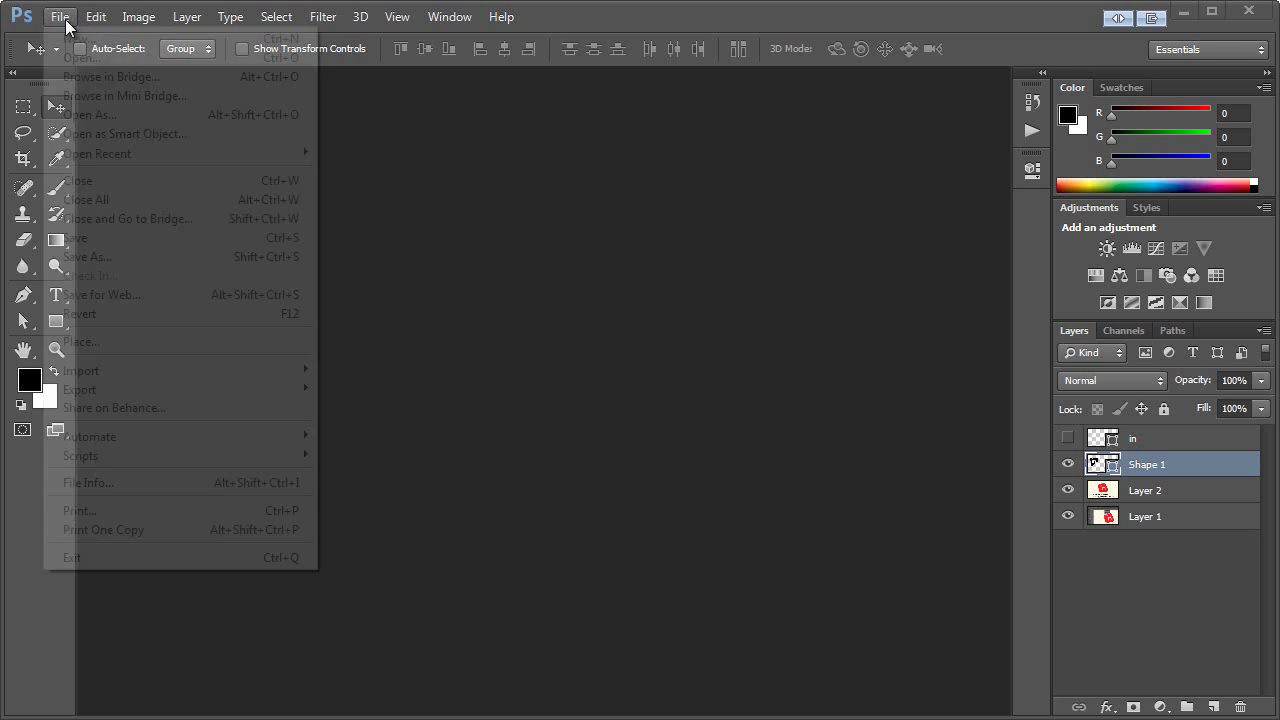
{"action": "left_click", "coordinate": [69, 41]}
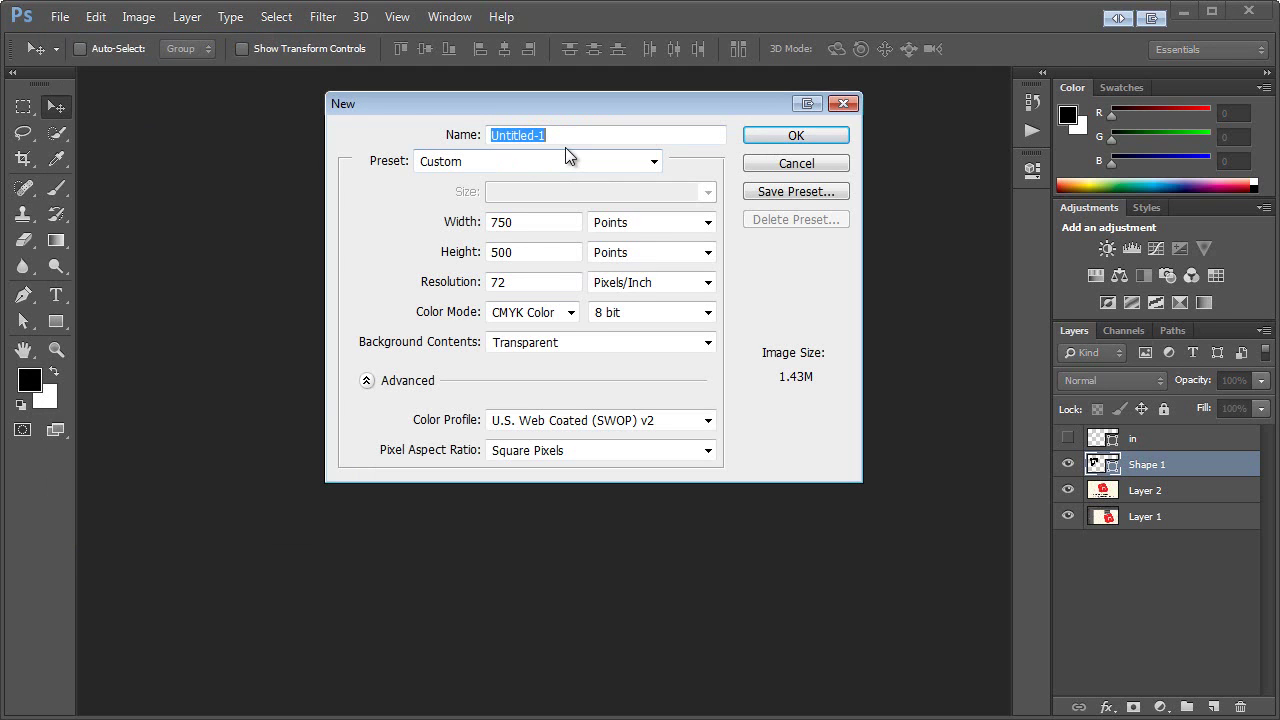
{"action": "type", "text": "Logo Project"}
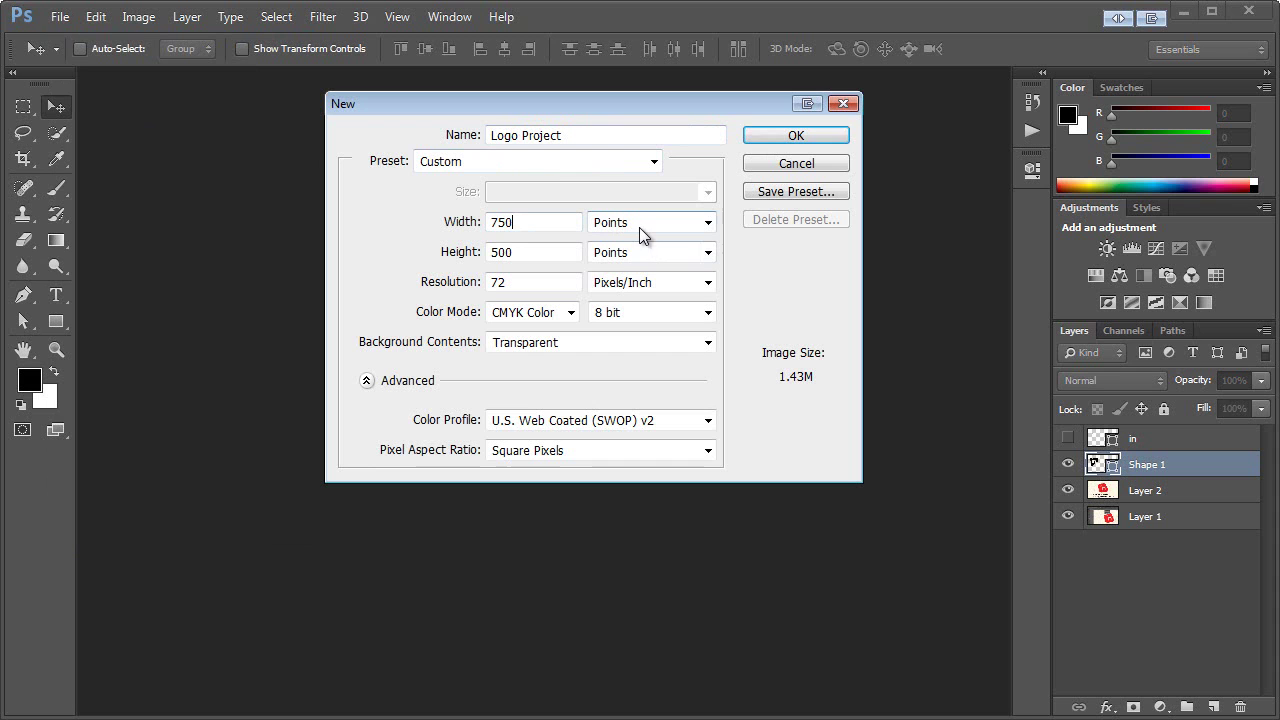
{"action": "double_click", "coordinate": [536, 222]}
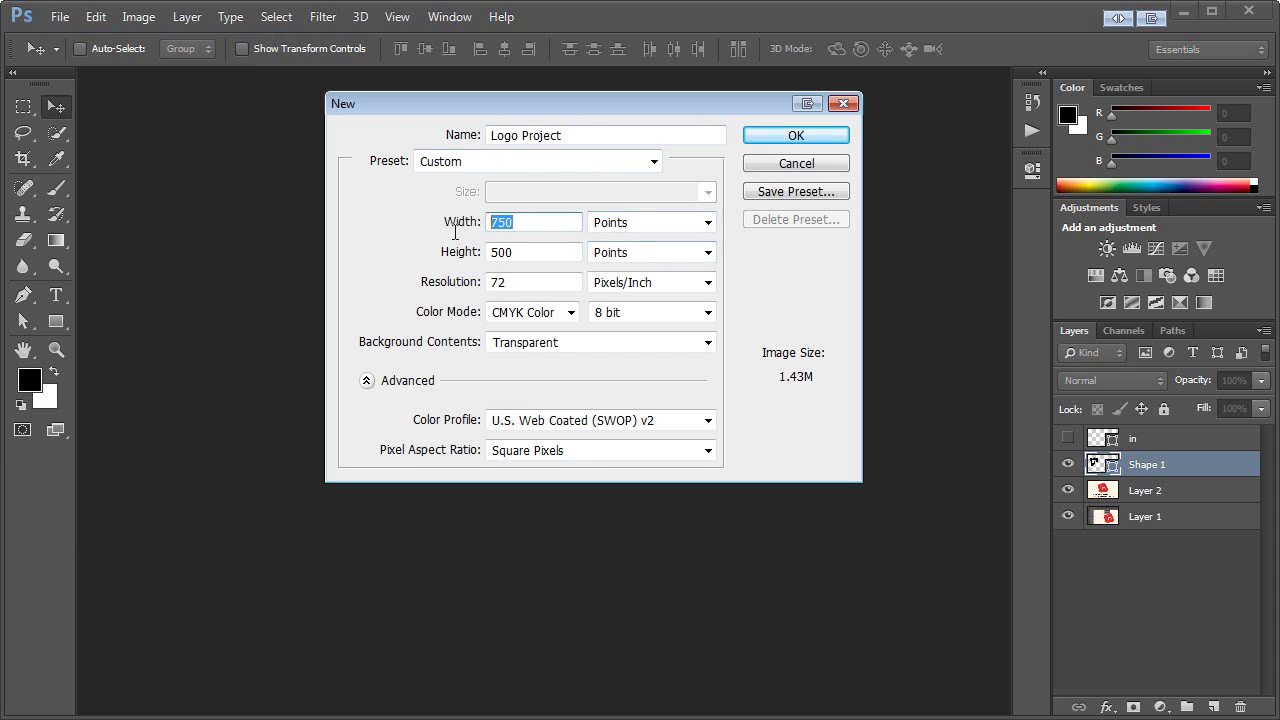
{"action": "double_click", "coordinate": [530, 252]}
{"action": "left_click", "coordinate": [505, 282]}
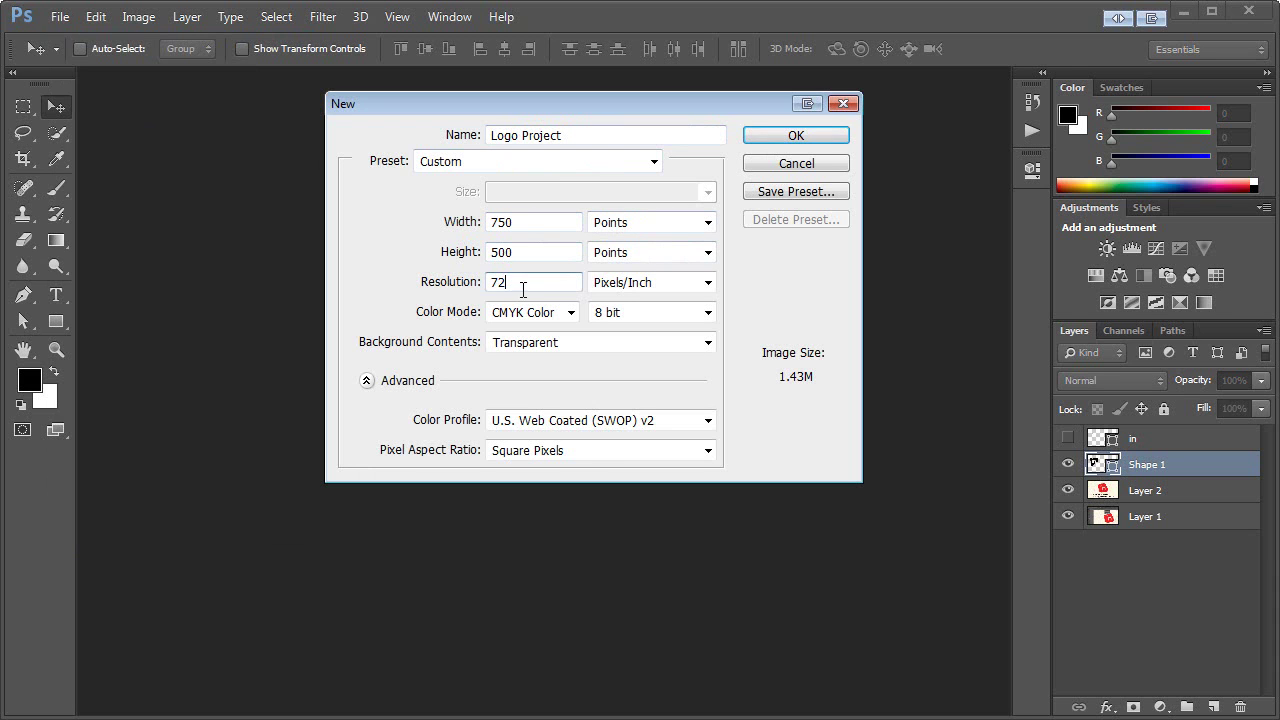
{"action": "double_click", "coordinate": [528, 285]}
{"action": "left_click", "coordinate": [518, 284]}
{"action": "left_click", "coordinate": [789, 138]}
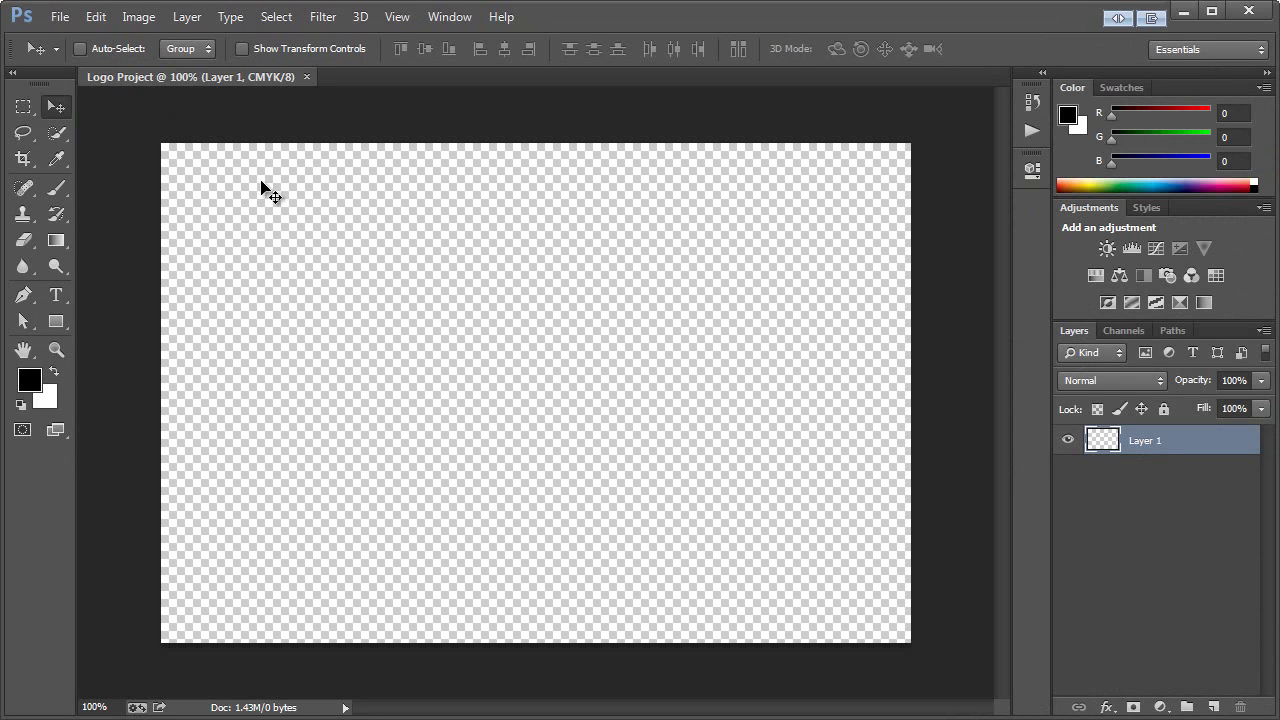
Fill Layer 1 with solid white using the Paint Bucket with white as foreground.
{"action": "left_click", "coordinate": [51, 238]}
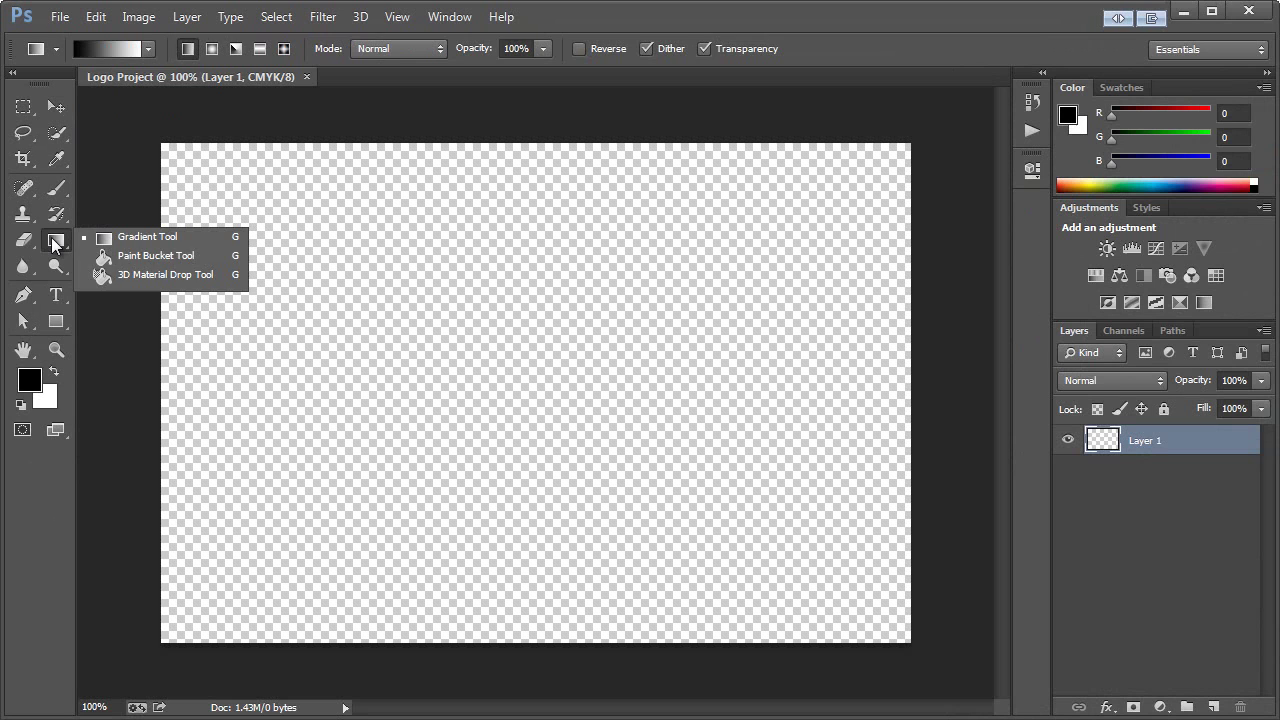
{"action": "left_click", "coordinate": [97, 258]}
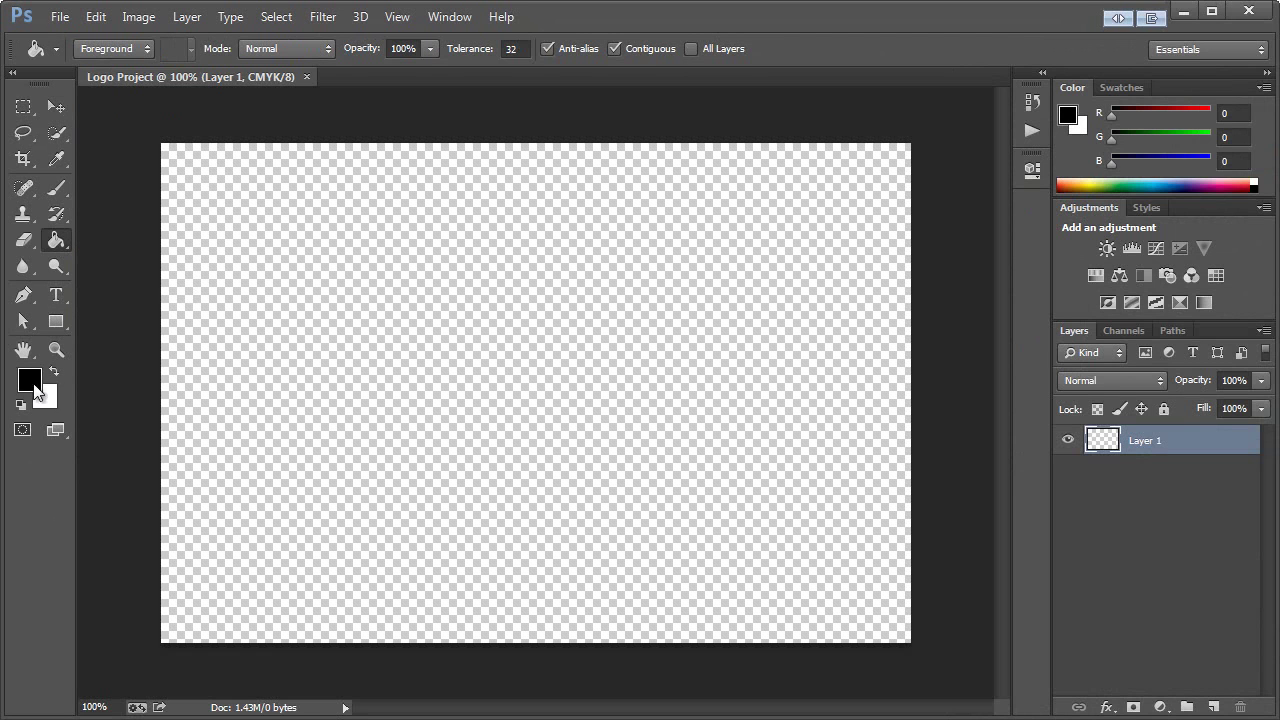
{"action": "left_click", "coordinate": [54, 373]}
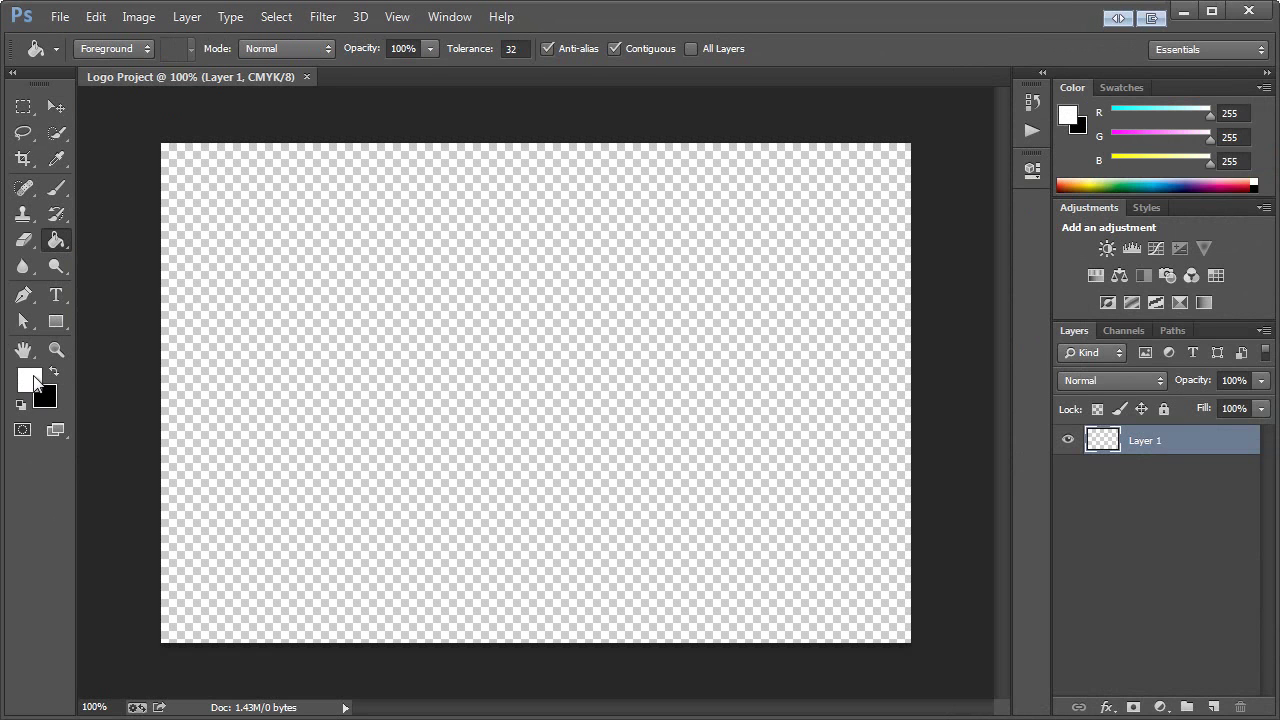
{"action": "left_click", "coordinate": [432, 377]}
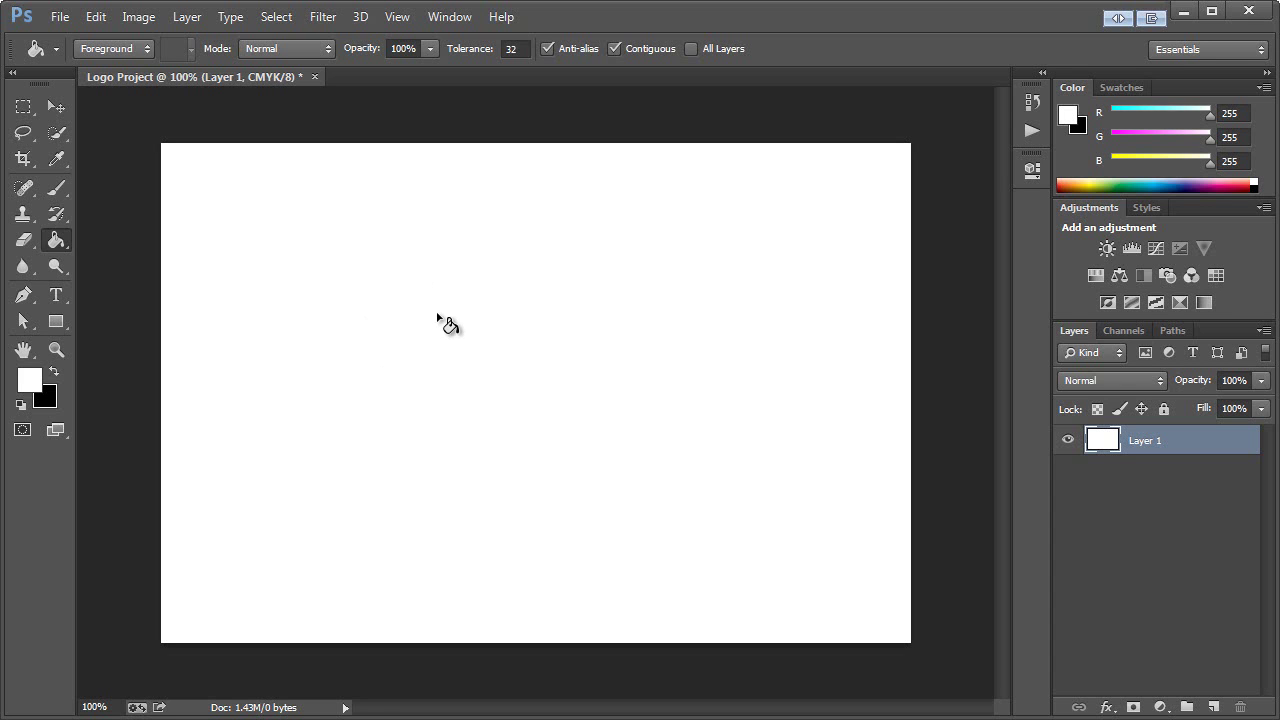
{"action": "left_click", "coordinate": [56, 295]}
Add a black text layer reading 'in' left of the canvas centre.
{"action": "left_click", "coordinate": [55, 372]}
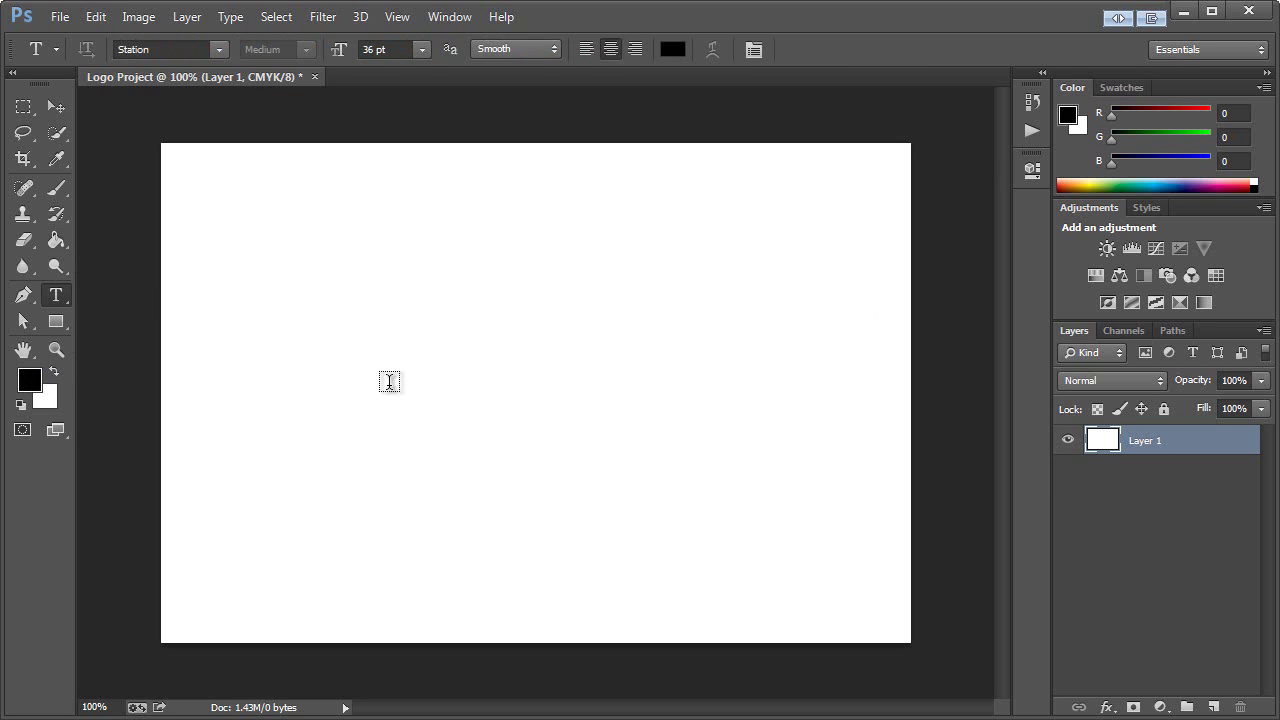
{"action": "left_click", "coordinate": [389, 383]}
{"action": "type", "text": "in"}
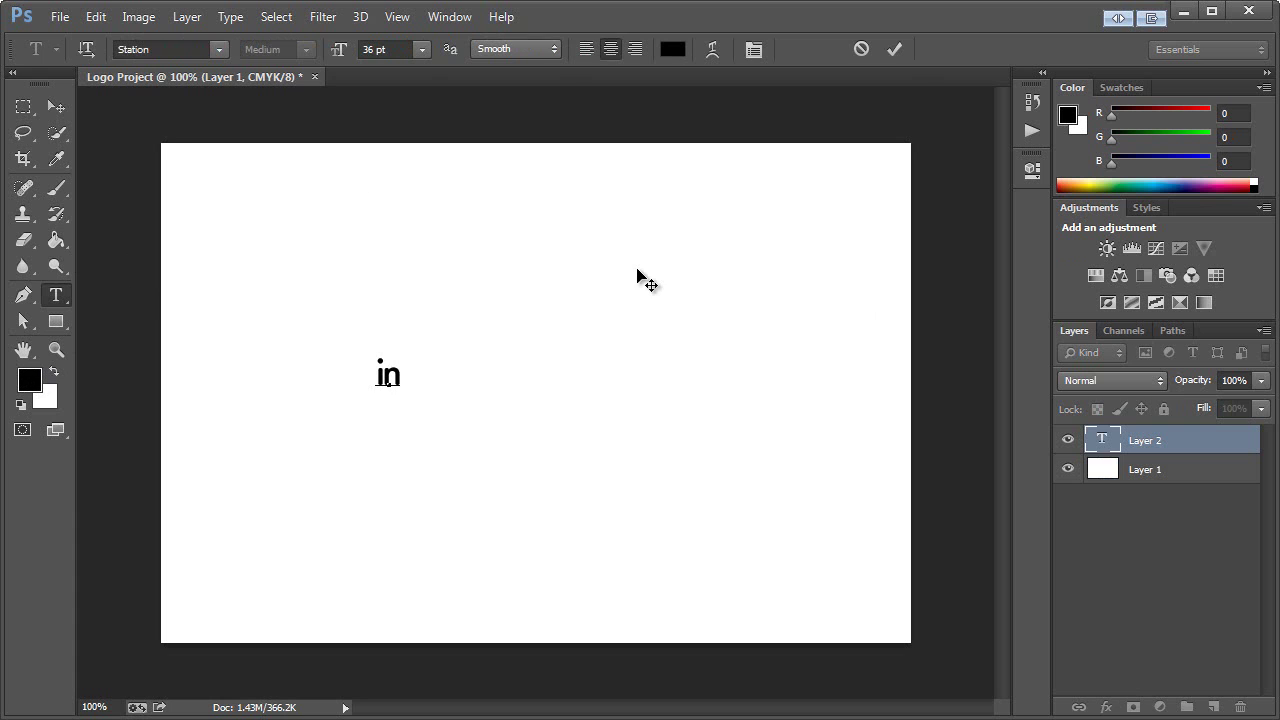
{"action": "left_click", "coordinate": [58, 108]}
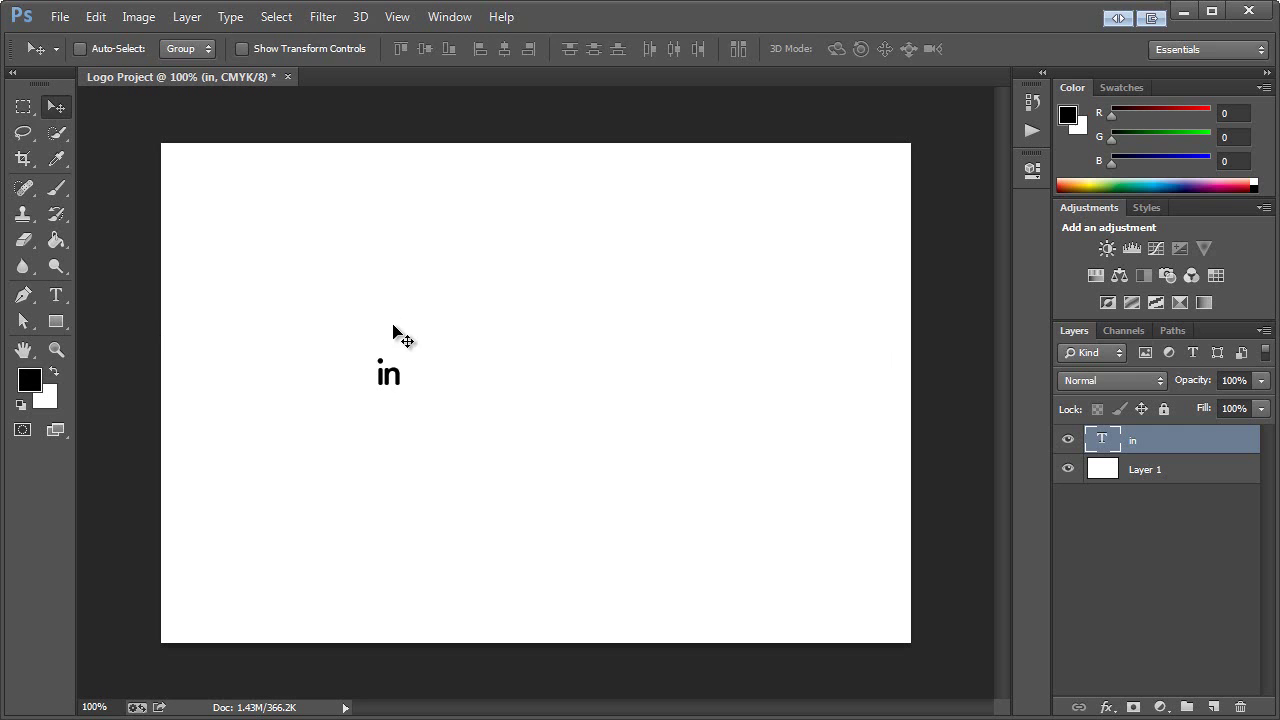
Scale the 'in' text up to about 362% and move it to the canvas centre.
{"action": "key", "text": "ctrl+t"}
{"action": "left_click_drag", "start_coordinate": [402, 357], "coordinate": [443, 302]}
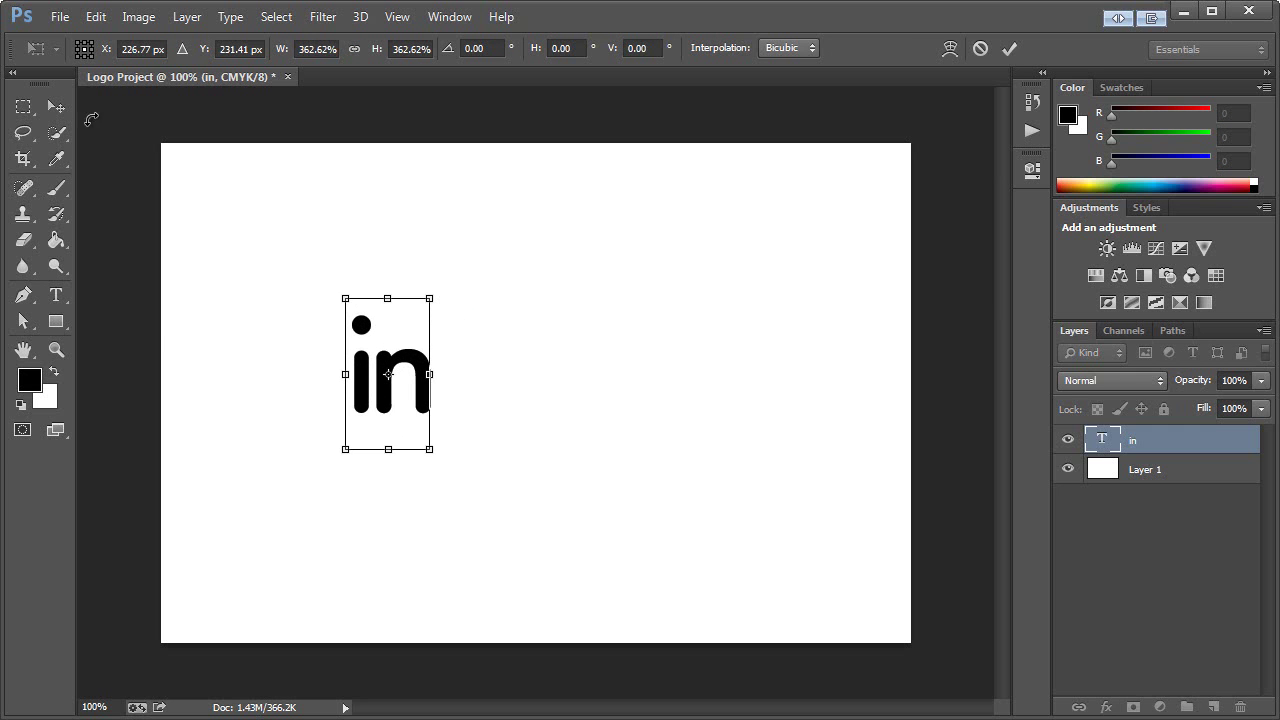
{"action": "left_click", "coordinate": [56, 106]}
{"action": "left_click", "coordinate": [484, 258]}
{"action": "left_click_drag", "start_coordinate": [408, 362], "coordinate": [585, 399]}
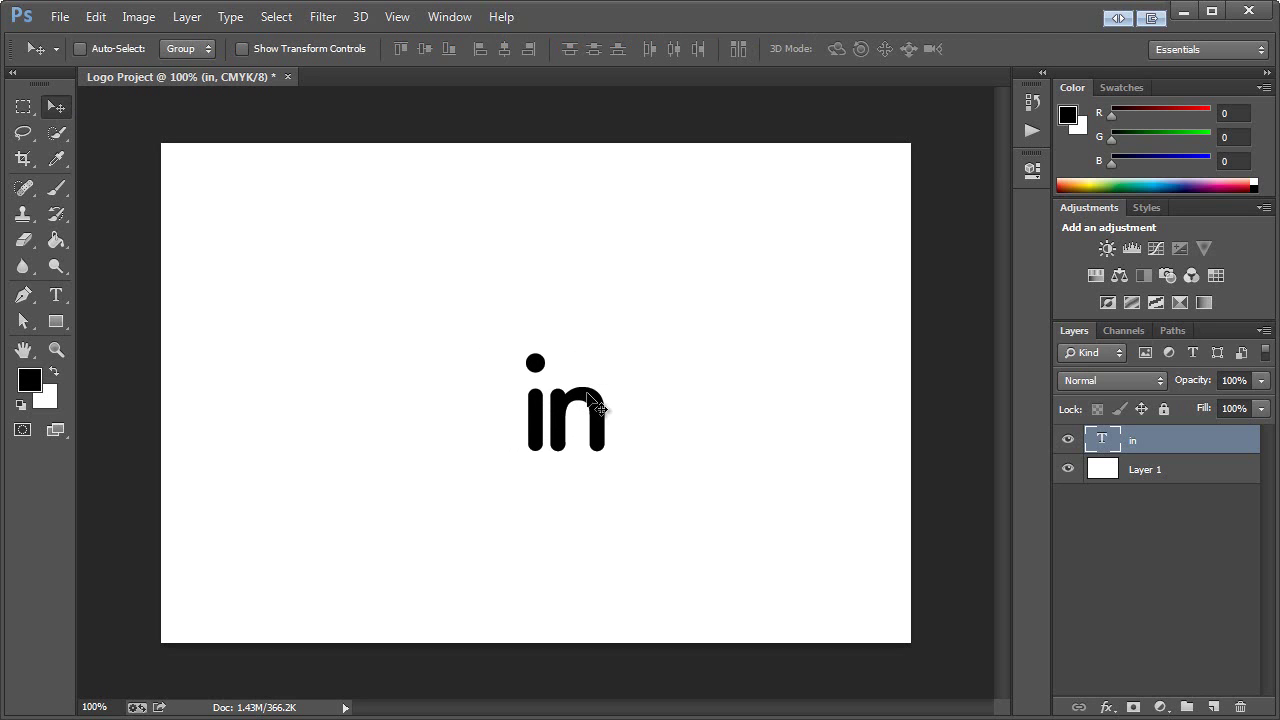
{"action": "left_click_drag", "start_coordinate": [56, 321], "coordinate": [129, 359]}
Draw a 144 px pure red (FF0000) circle with the Ellipse Tool.
{"action": "left_click", "coordinate": [29, 379]}
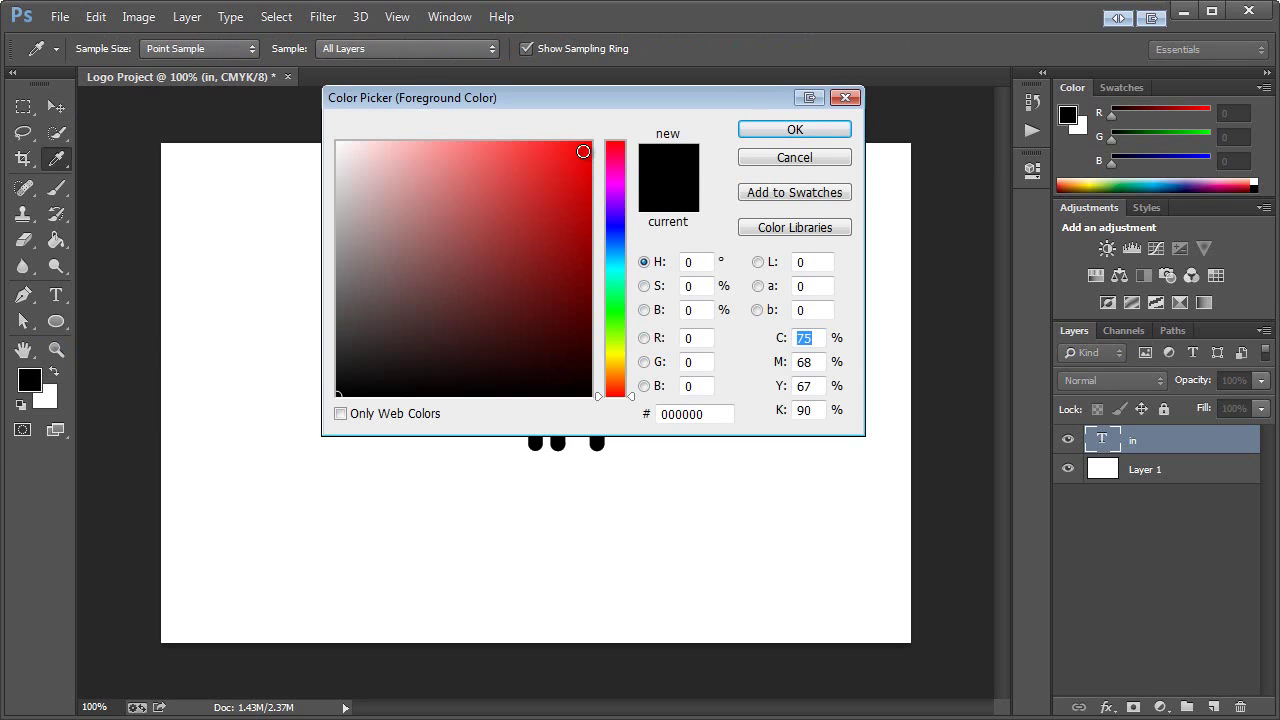
{"action": "left_click", "coordinate": [588, 144]}
{"action": "left_click", "coordinate": [777, 131]}
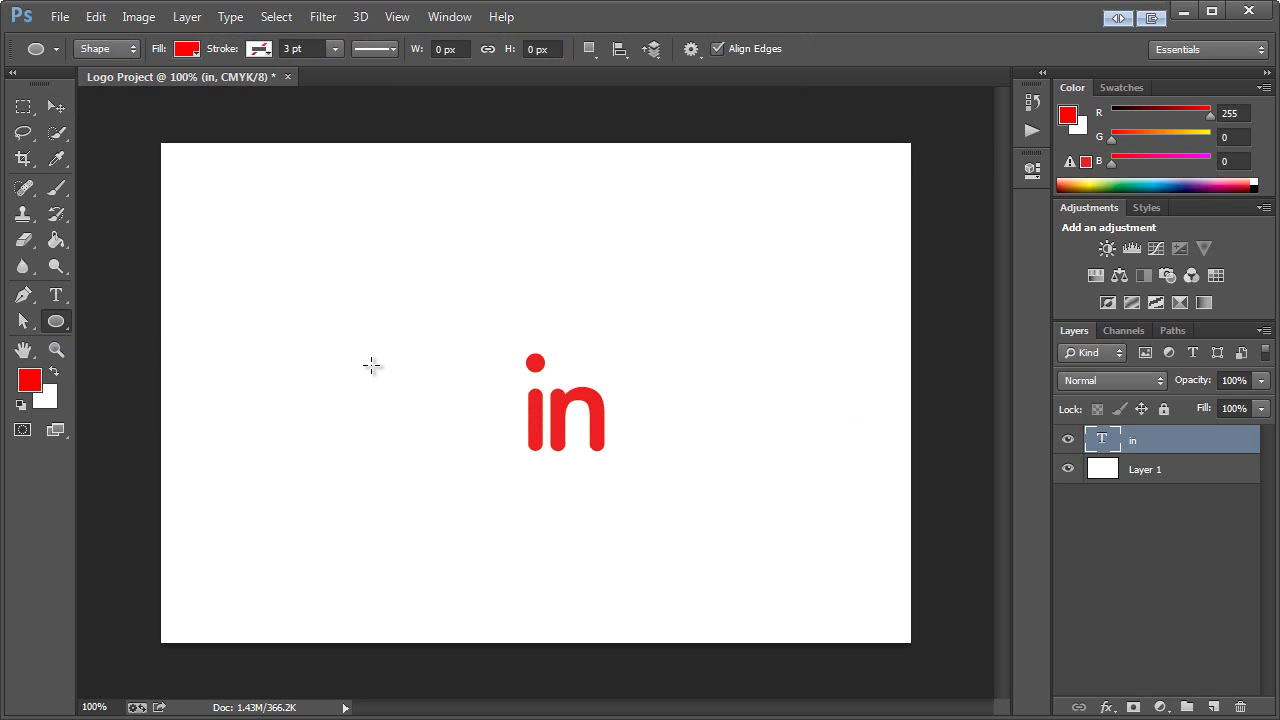
{"action": "left_click_drag", "start_coordinate": [371, 365], "coordinate": [515, 509]}
Centre the red circle on the canvas and place Ellipse 1 beneath the 'in' layer.
{"action": "key", "text": "v"}
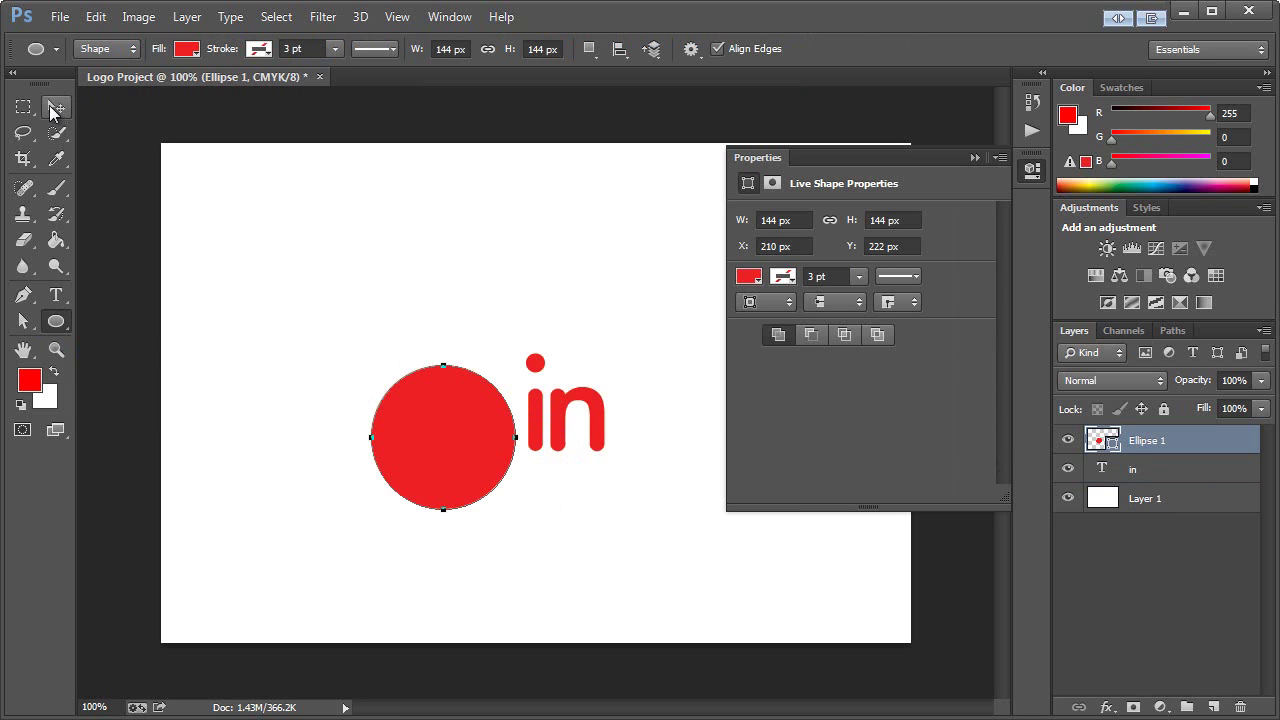
{"action": "left_click", "coordinate": [1032, 170]}
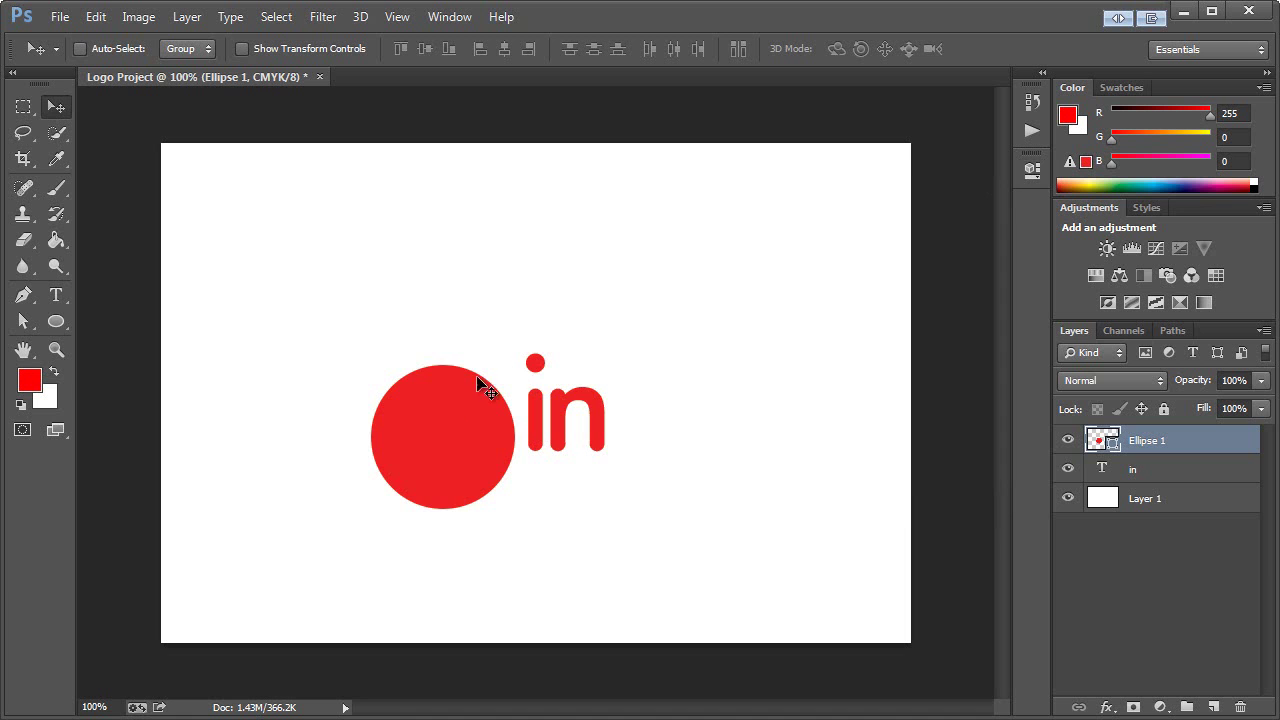
{"action": "left_click_drag", "start_coordinate": [430, 401], "coordinate": [552, 366]}
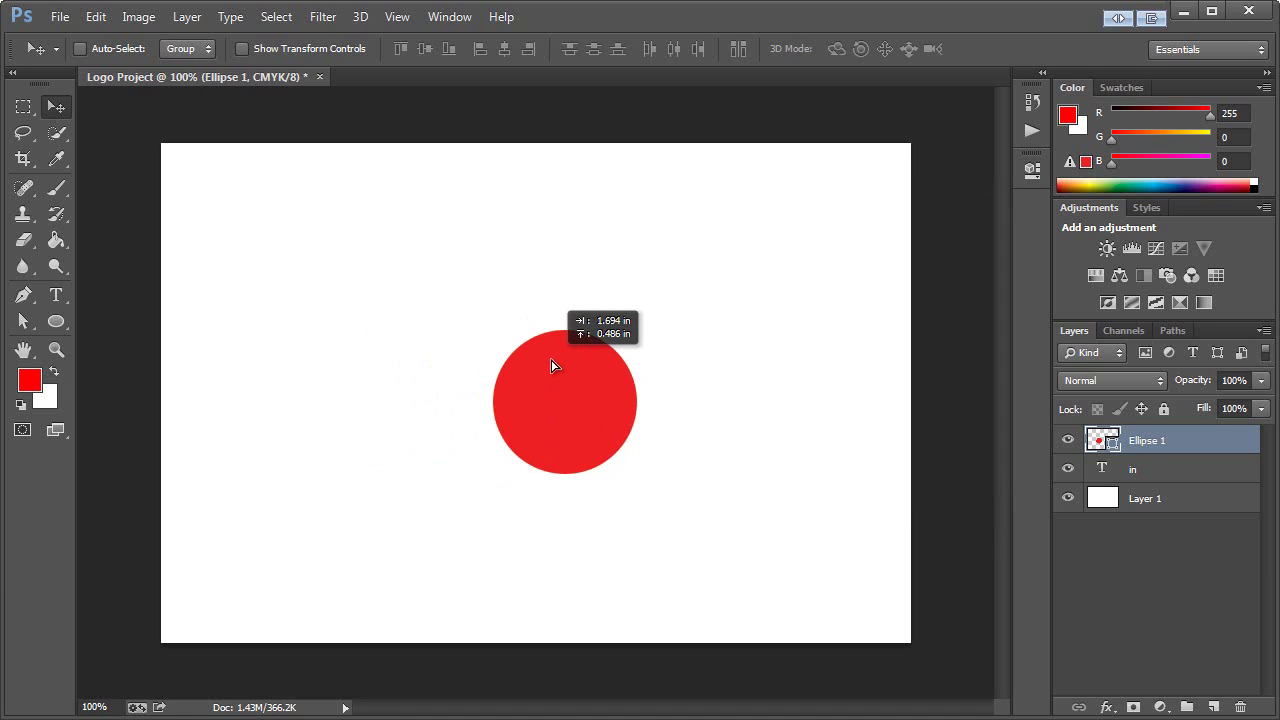
{"action": "left_click_drag", "start_coordinate": [1157, 443], "coordinate": [1152, 487]}
{"action": "left_click", "coordinate": [1135, 442]}
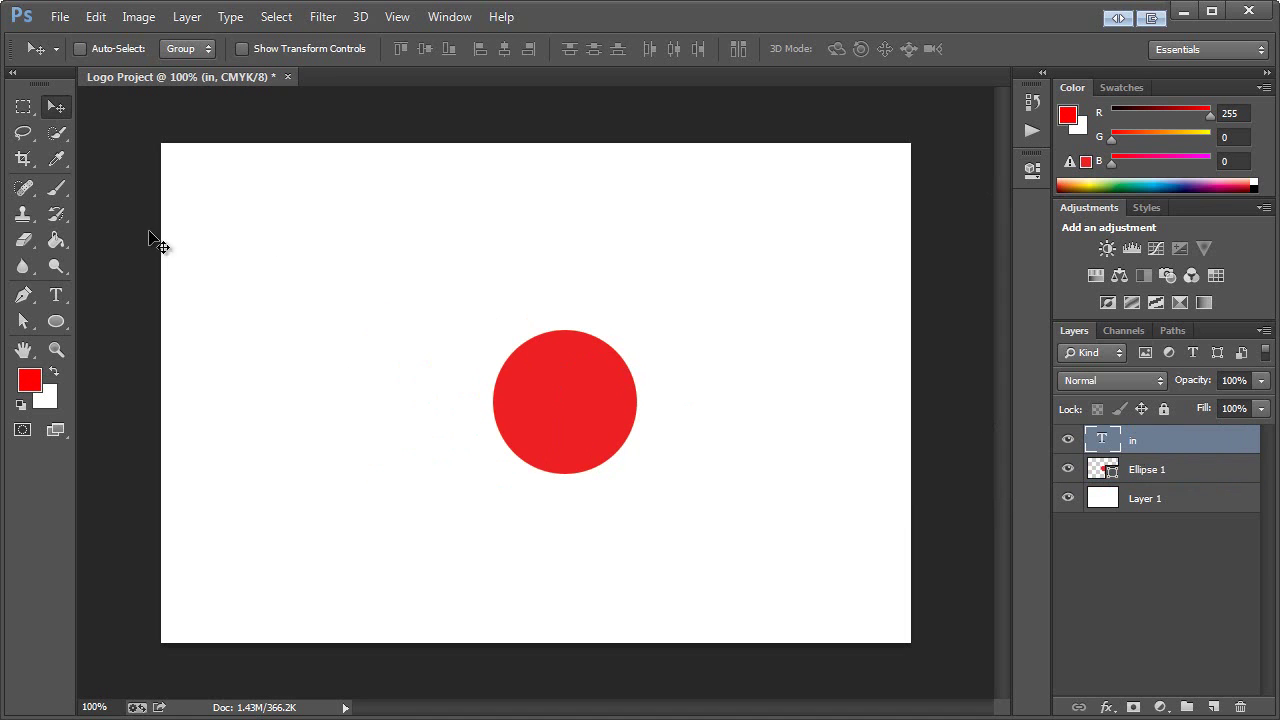
Change the 'in' text colour to white.
{"action": "left_click", "coordinate": [57, 294]}
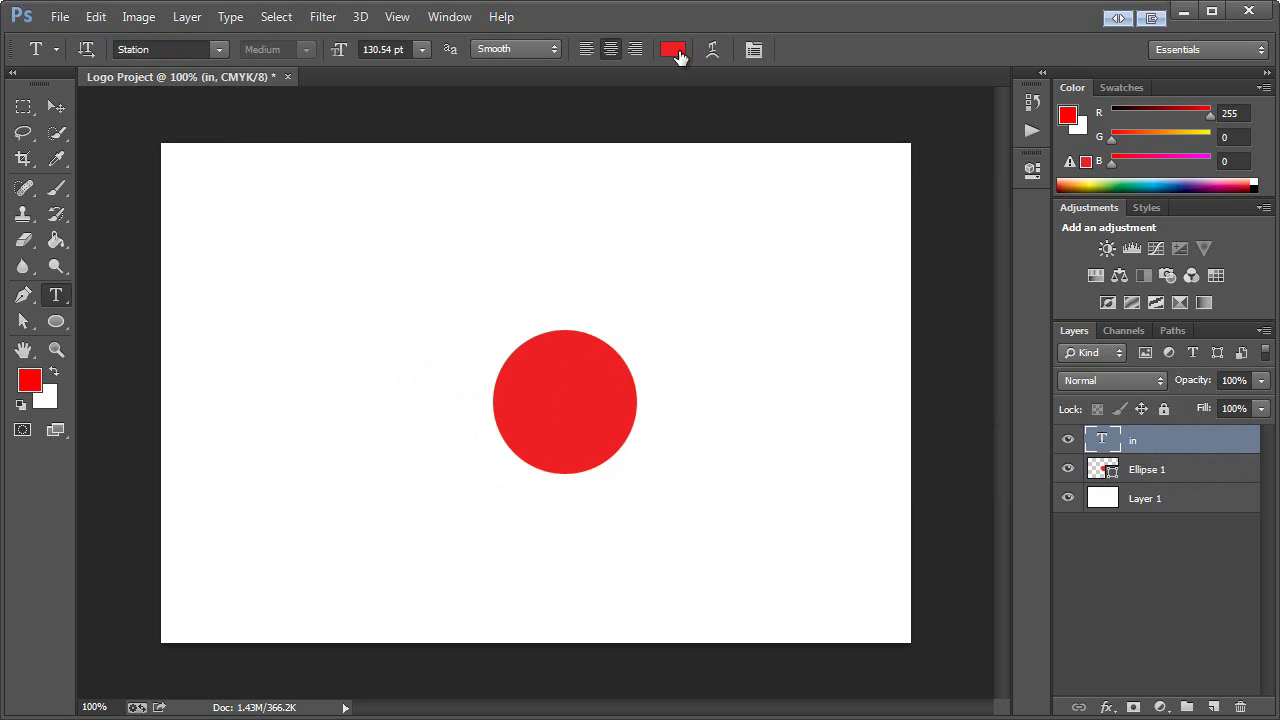
{"action": "left_click", "coordinate": [674, 50]}
{"action": "left_click_drag", "start_coordinate": [471, 143], "coordinate": [337, 141]}
{"action": "left_click", "coordinate": [791, 129]}
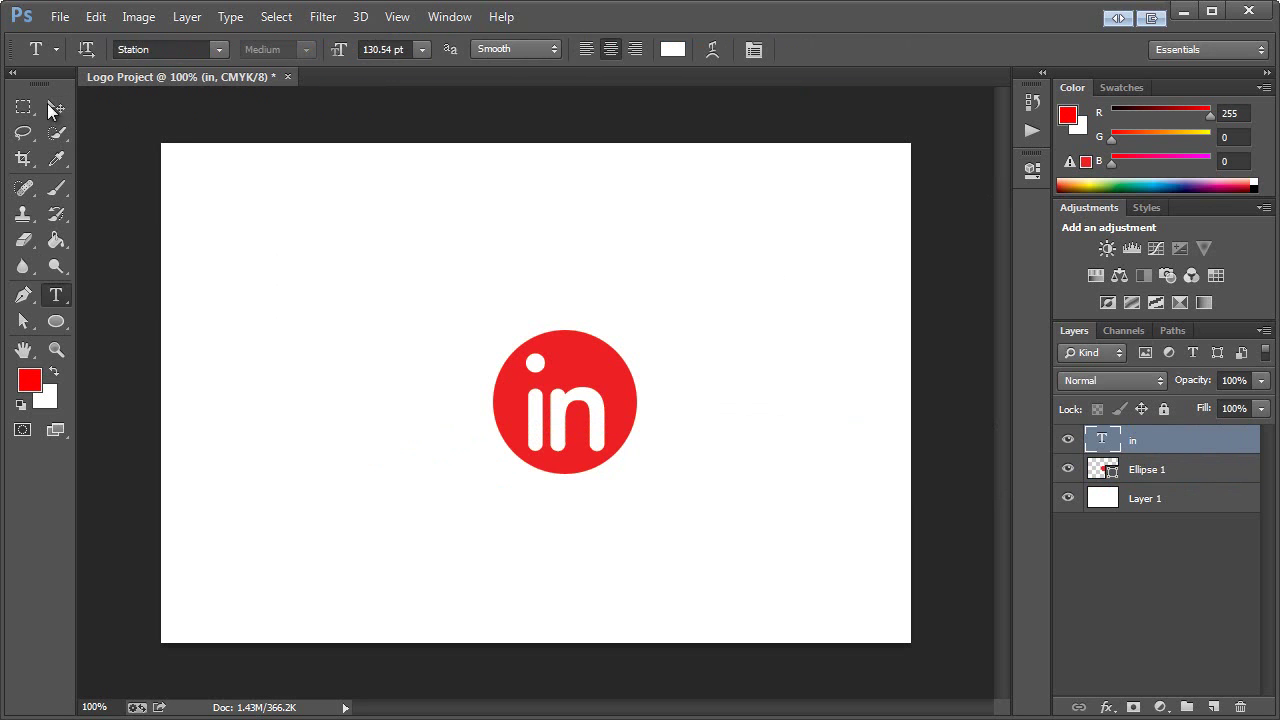
Nudge the white 'in' text into position inside the red circle.
{"action": "left_click", "coordinate": [55, 108]}
{"action": "left_click", "coordinate": [564, 398]}
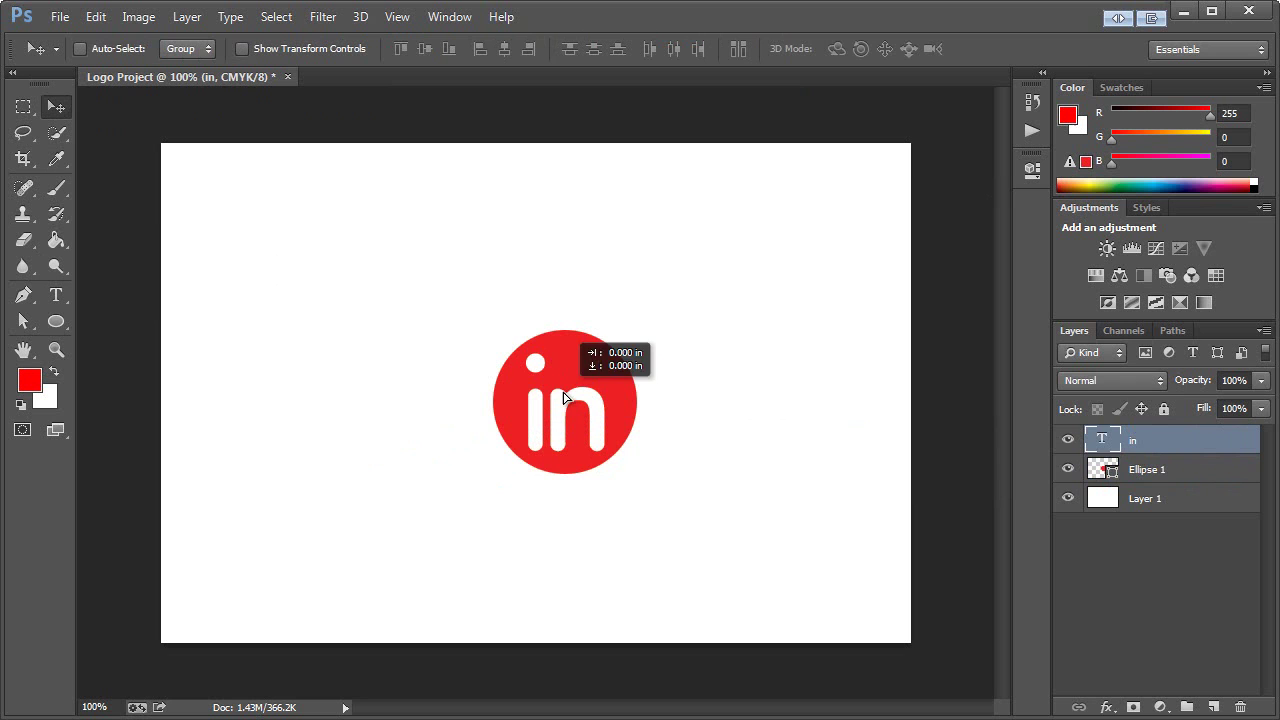
{"action": "left_click_drag", "start_coordinate": [564, 396], "coordinate": [567, 389]}
{"action": "key", "text": "Down"}
{"action": "key", "text": "Down"}
{"action": "key", "text": "Down"}
{"action": "key", "text": "Down"}
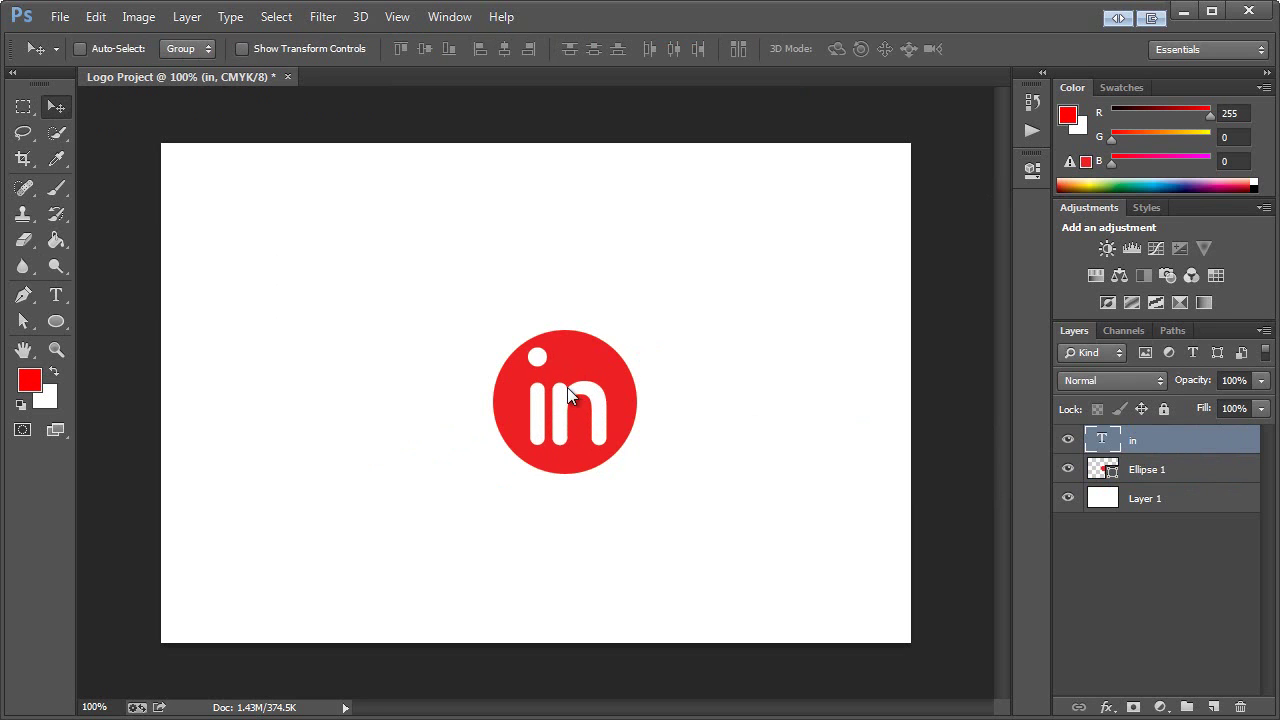
{"action": "key", "text": "Right"}
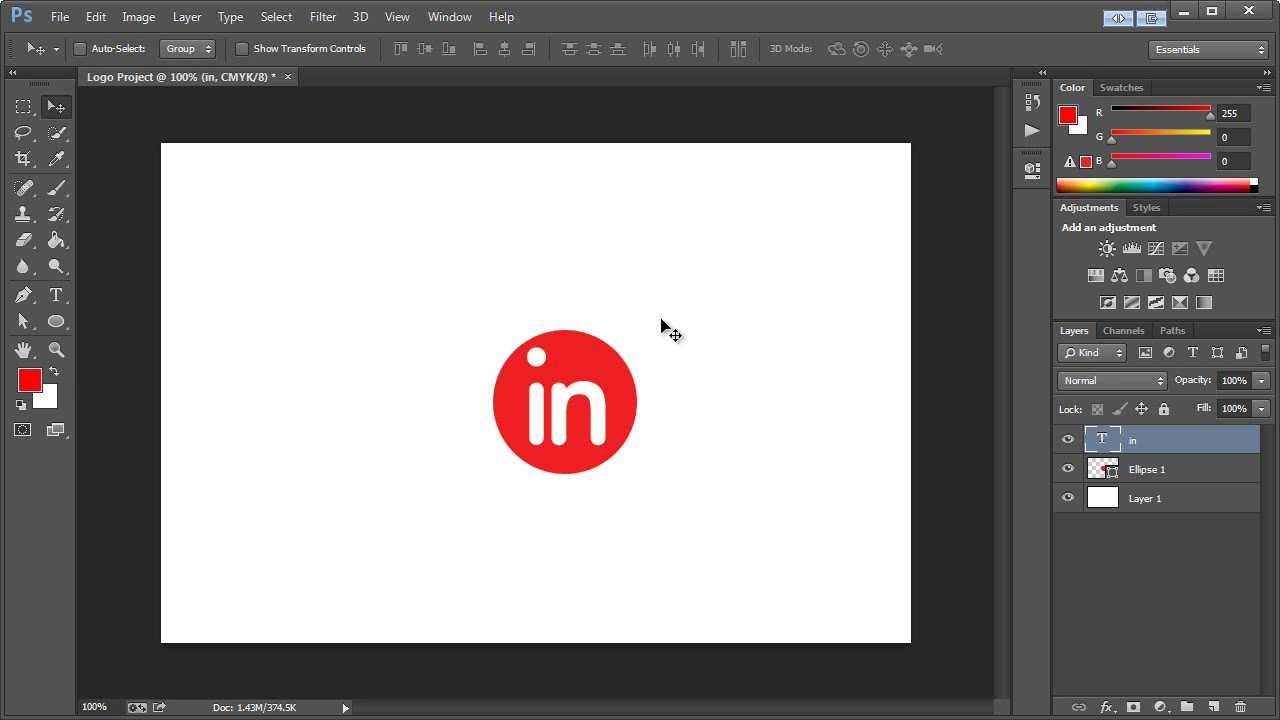
Zoom in on the logo and set the Pen tool to Shape mode.
{"action": "left_click", "coordinate": [24, 296]}
{"action": "left_click", "coordinate": [56, 349]}
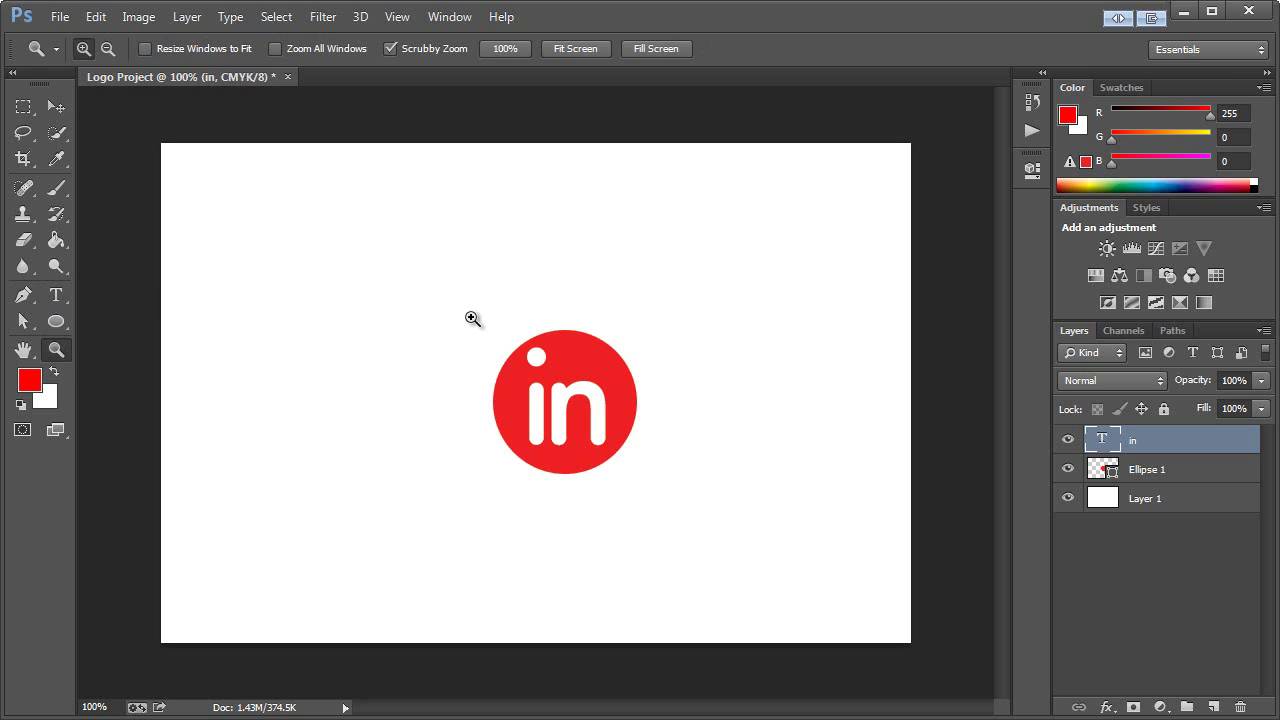
{"action": "left_click_drag", "start_coordinate": [570, 408], "coordinate": [654, 451]}
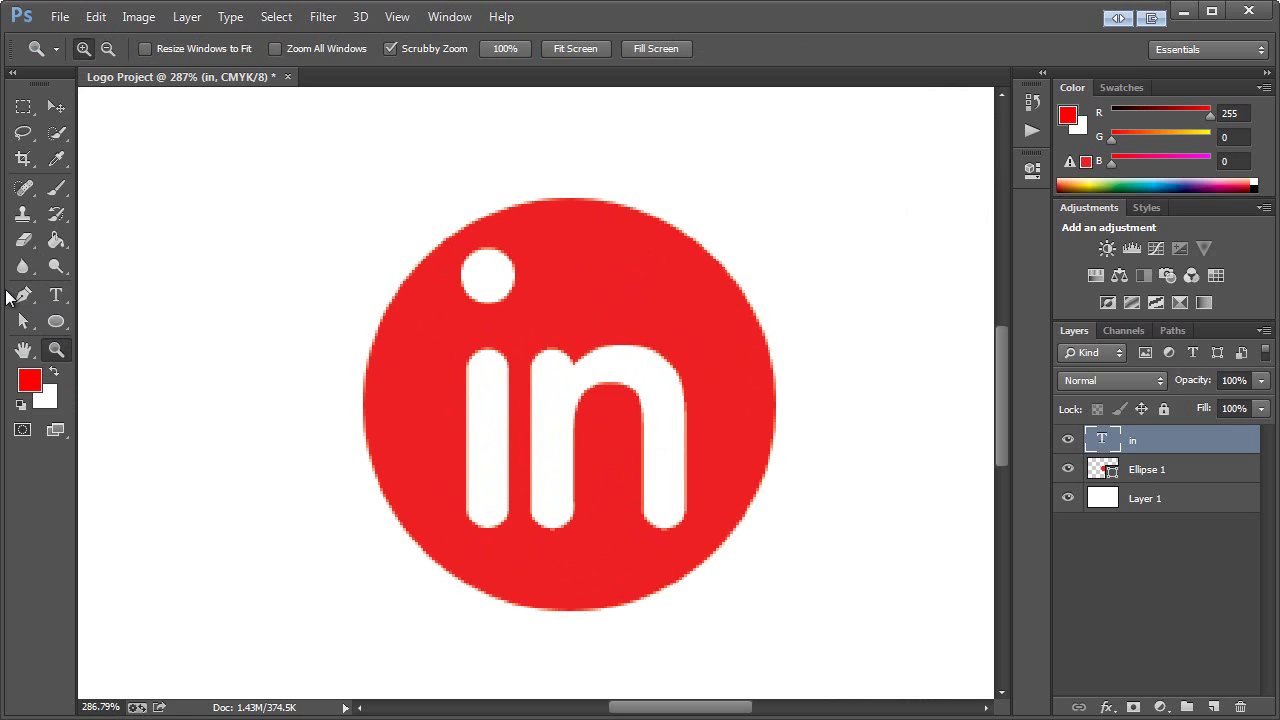
{"action": "left_click", "coordinate": [22, 295]}
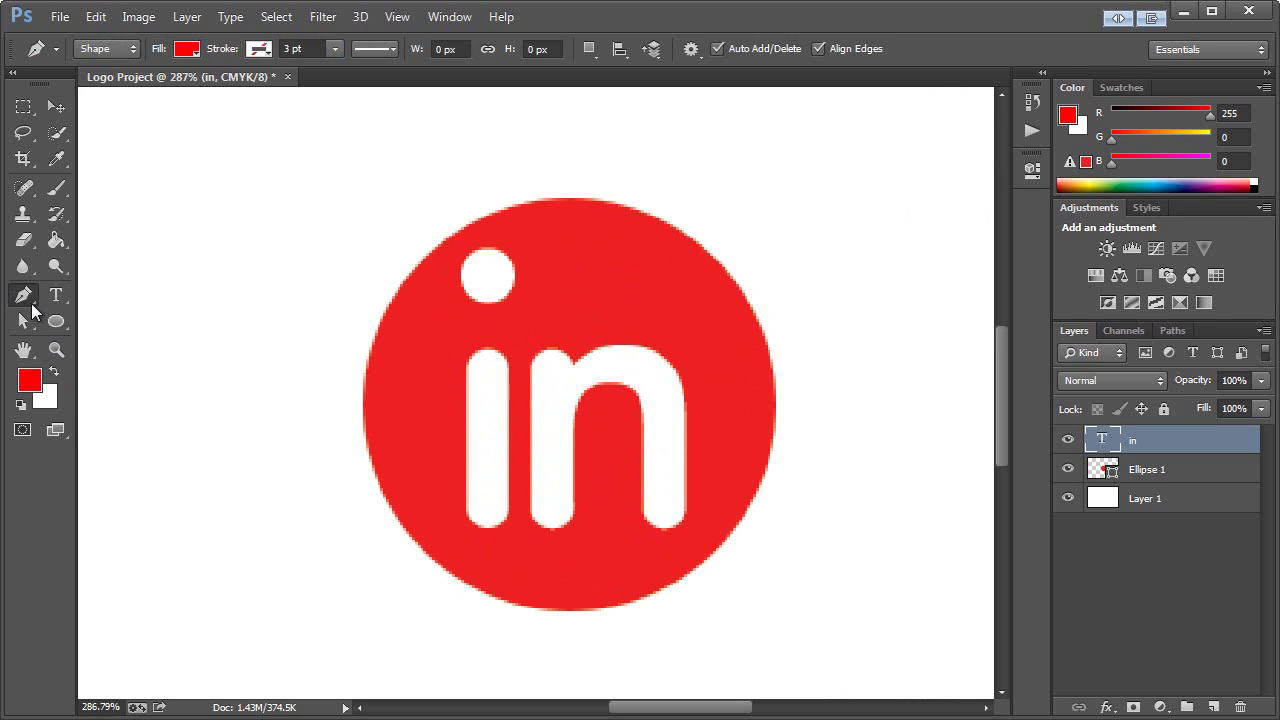
{"action": "left_click", "coordinate": [97, 48]}
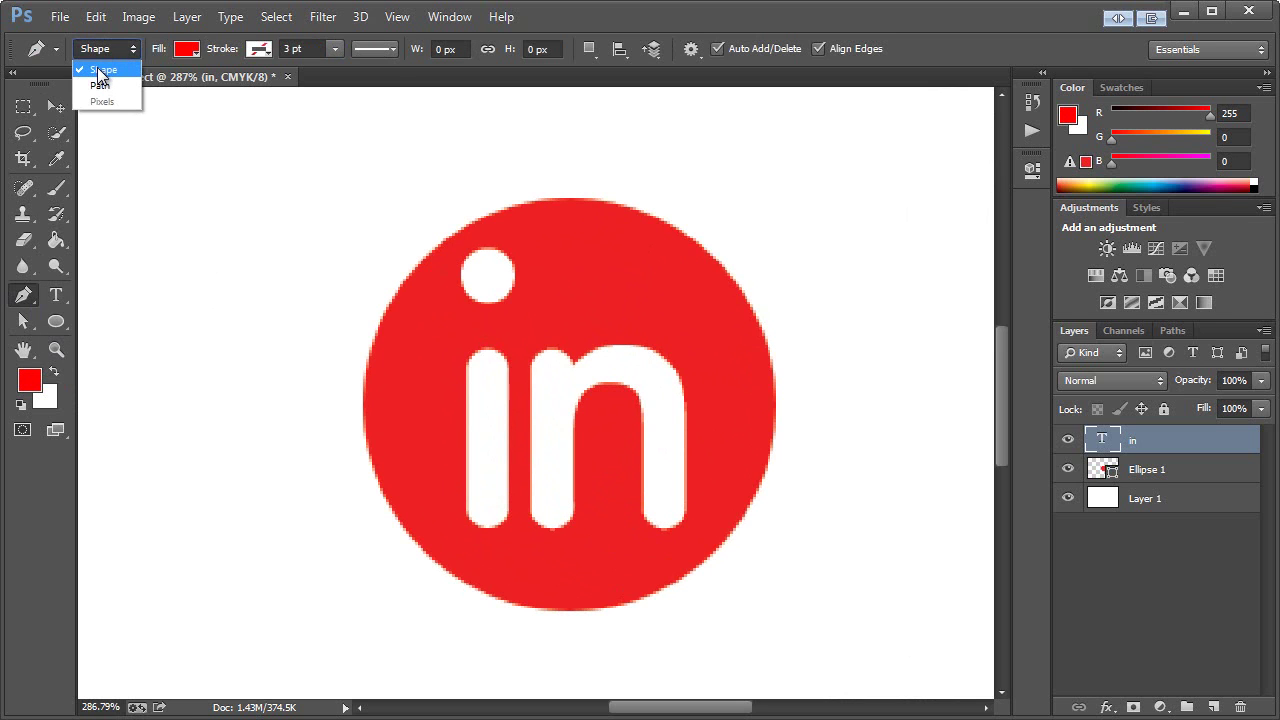
{"action": "left_click", "coordinate": [103, 69]}
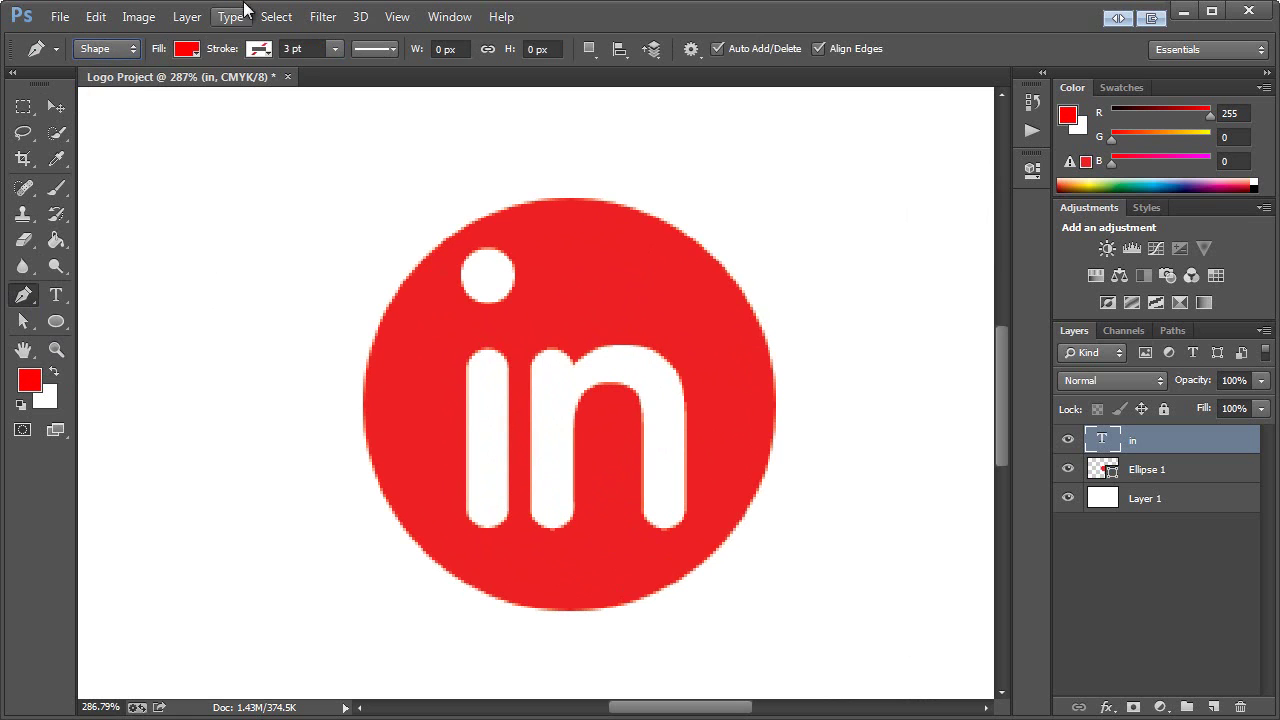
Draw a closed curved red blob around the circle and move Shape 1 beneath 'in'.
{"action": "left_click", "coordinate": [518, 173]}
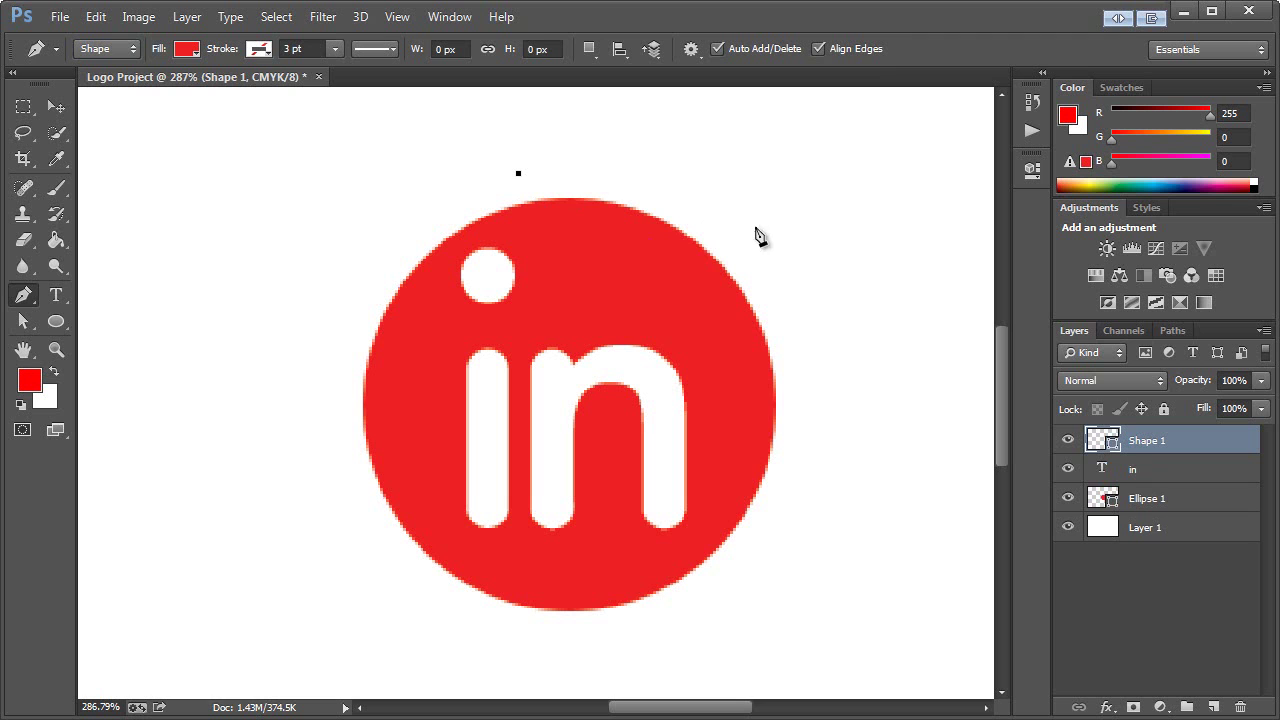
{"action": "left_click_drag", "start_coordinate": [713, 216], "coordinate": [805, 225]}
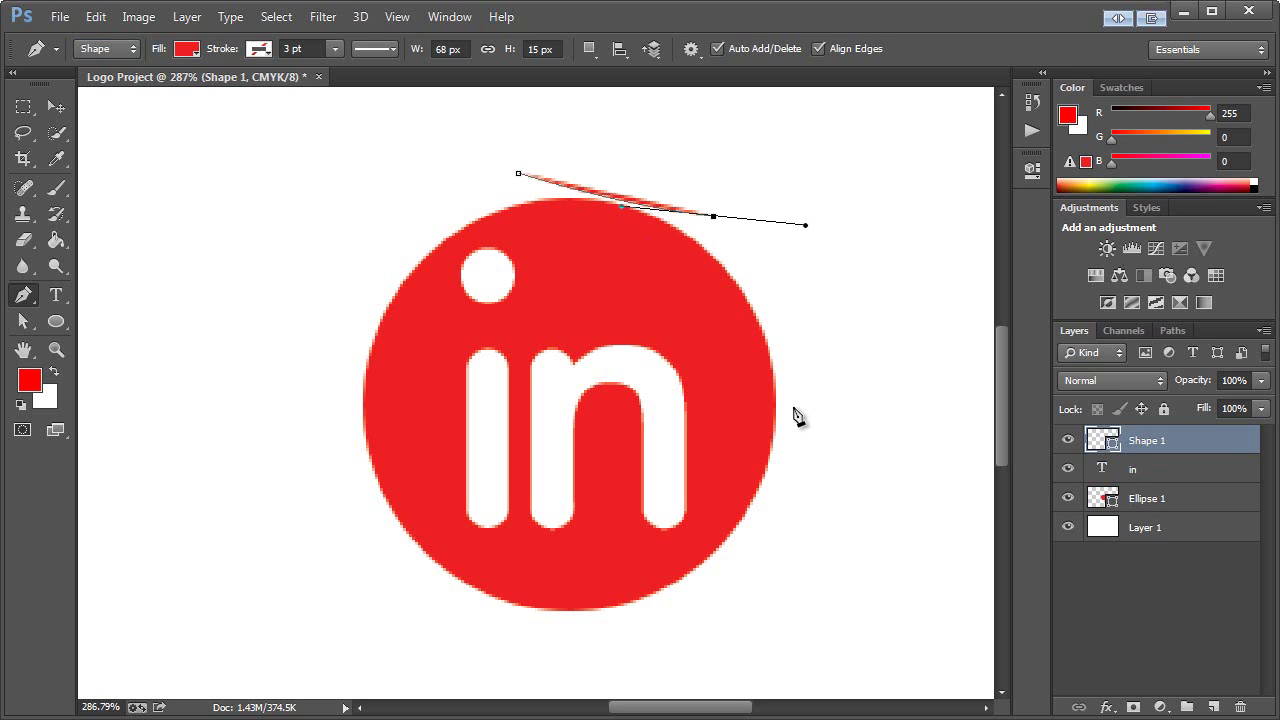
{"action": "left_click_drag", "start_coordinate": [788, 408], "coordinate": [779, 517]}
{"action": "left_click_drag", "start_coordinate": [703, 597], "coordinate": [593, 615]}
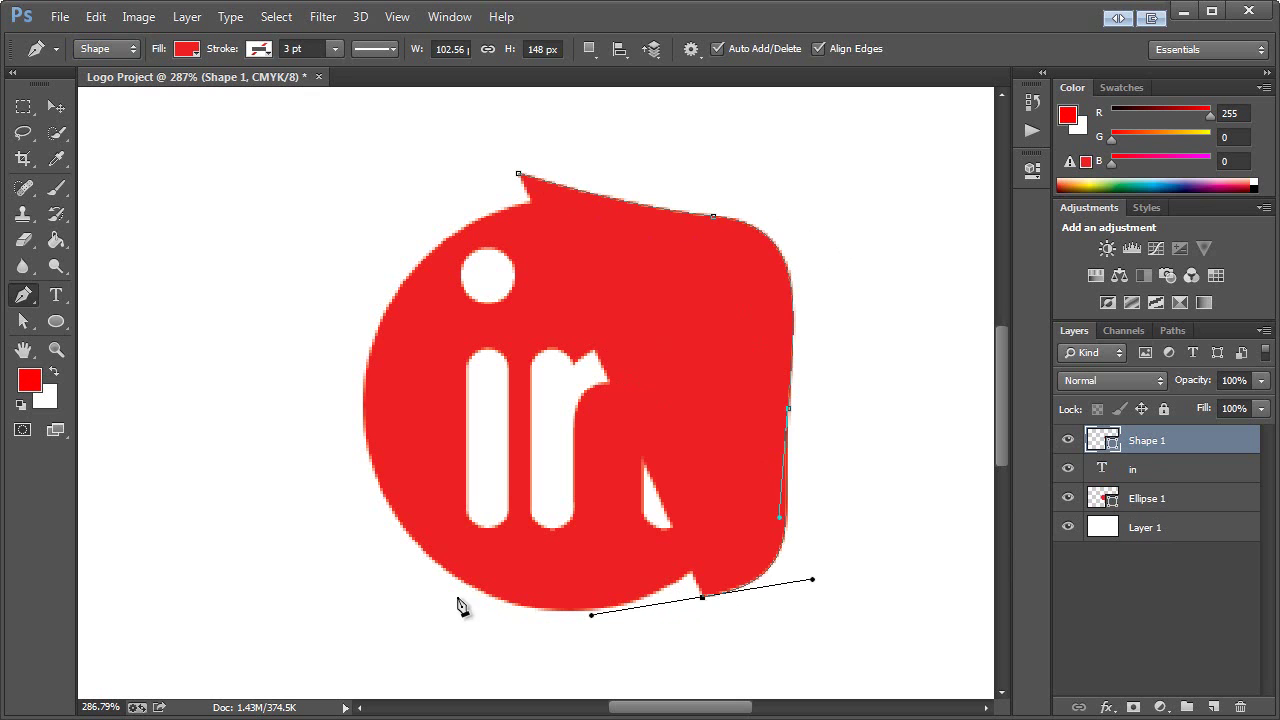
{"action": "left_click_drag", "start_coordinate": [466, 600], "coordinate": [336, 529]}
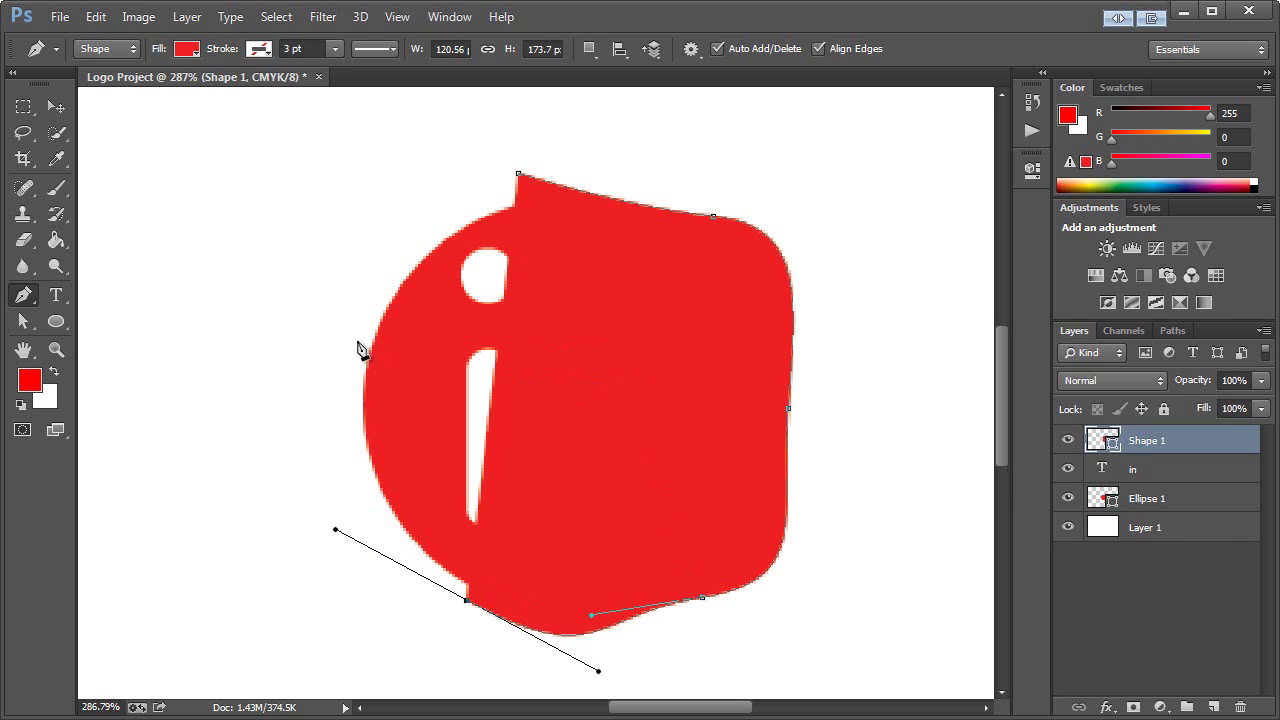
{"action": "left_click_drag", "start_coordinate": [340, 370], "coordinate": [391, 268]}
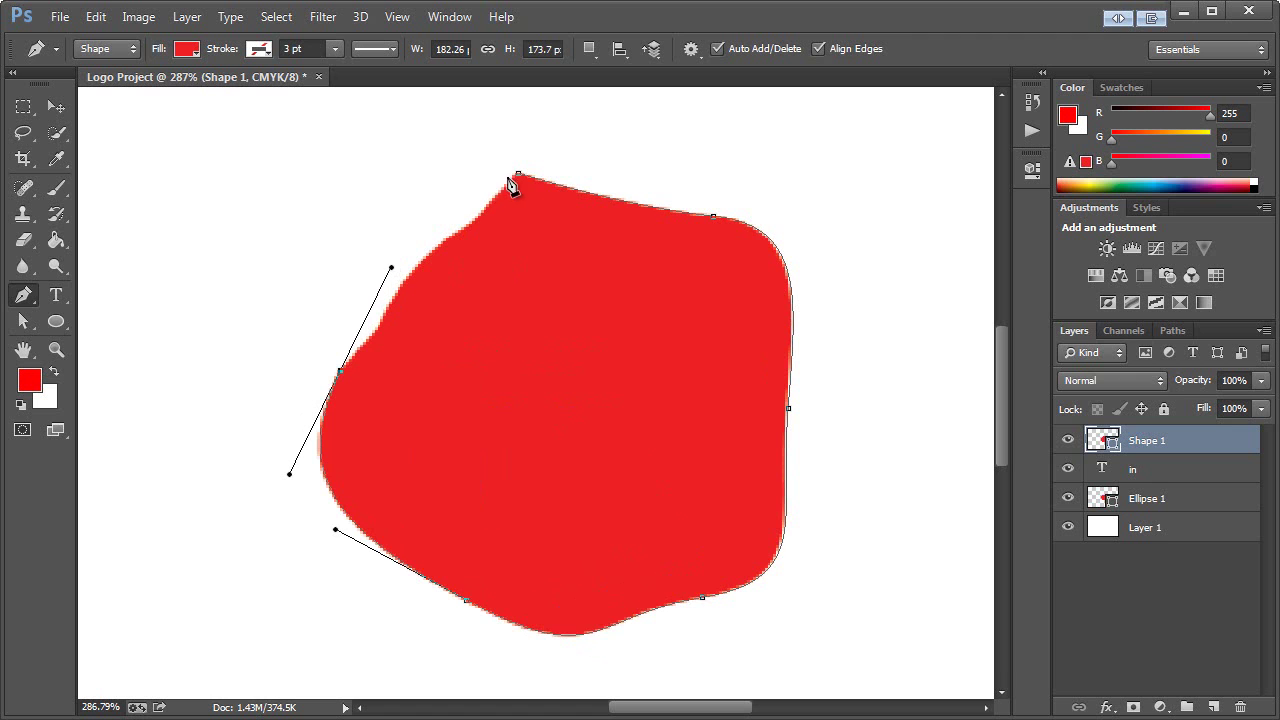
{"action": "left_click_drag", "start_coordinate": [519, 175], "coordinate": [680, 201]}
{"action": "left_click", "coordinate": [58, 107]}
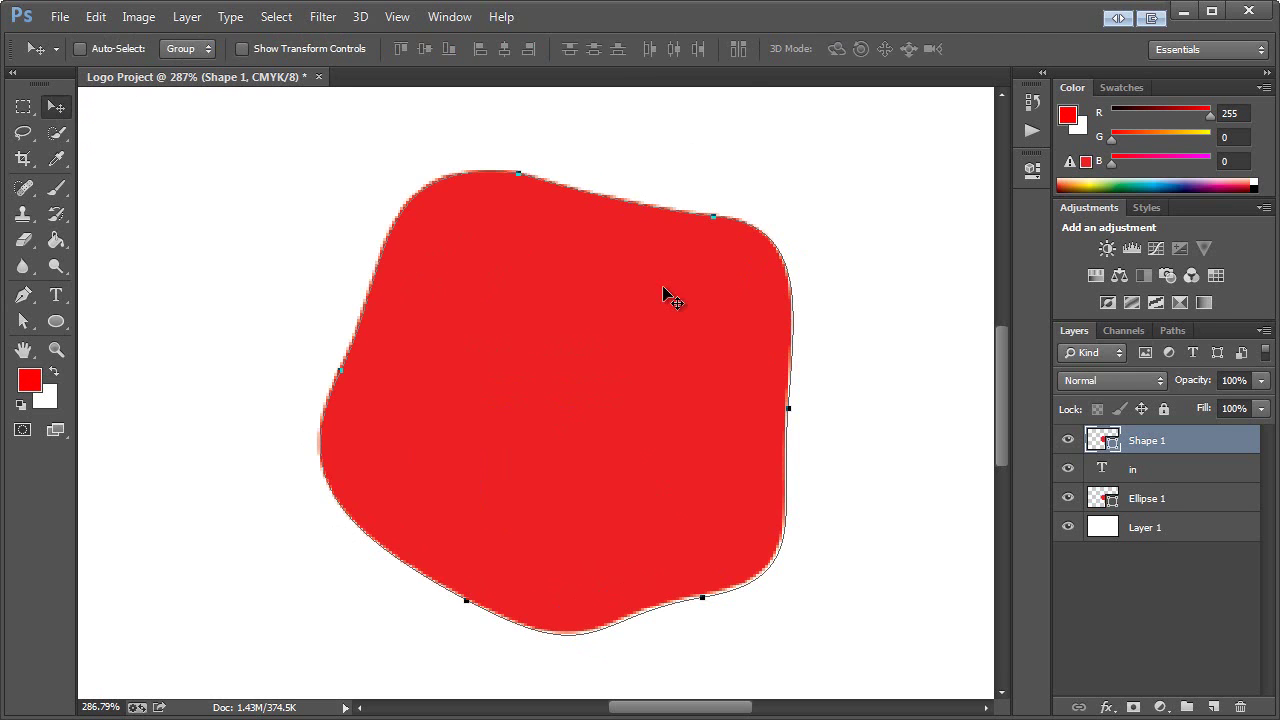
{"action": "left_click_drag", "start_coordinate": [1182, 444], "coordinate": [1163, 495]}
Merge Ellipse 1 into the background layer and view the canvas at 100%.
{"action": "left_click", "coordinate": [1162, 503]}
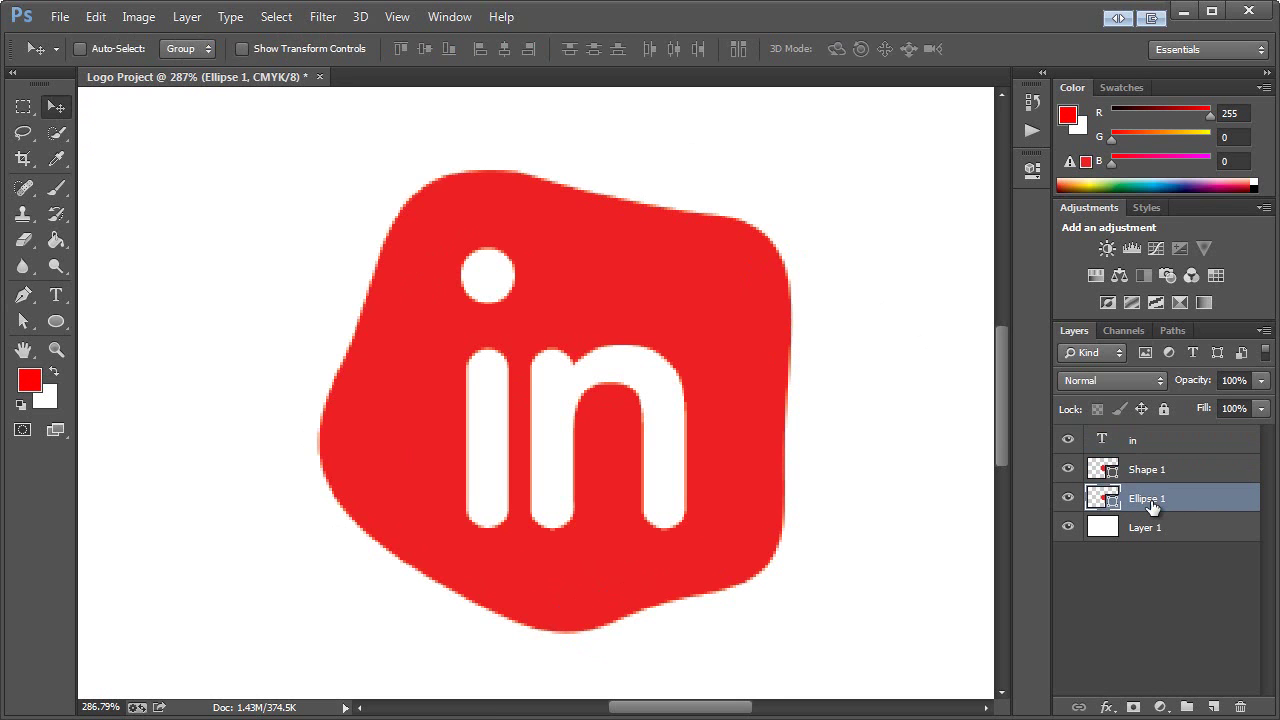
{"action": "key", "text": "ctrl+e"}
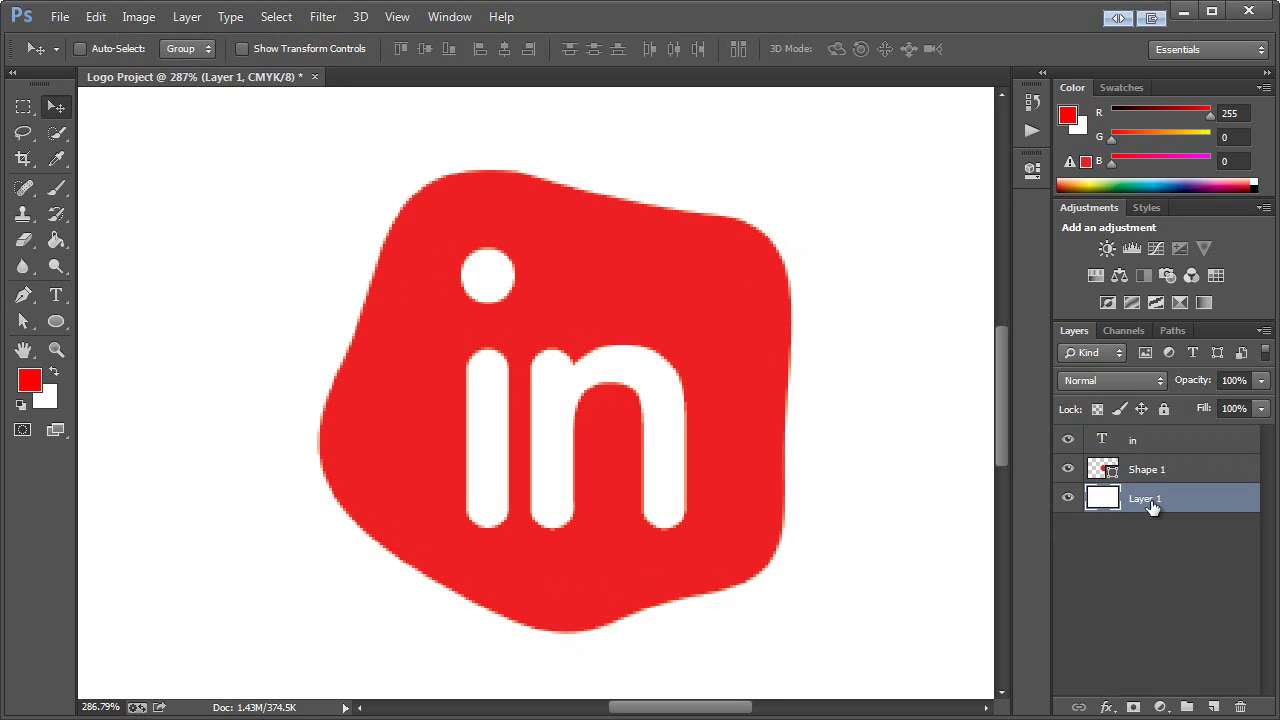
{"action": "double_click", "coordinate": [55, 351]}
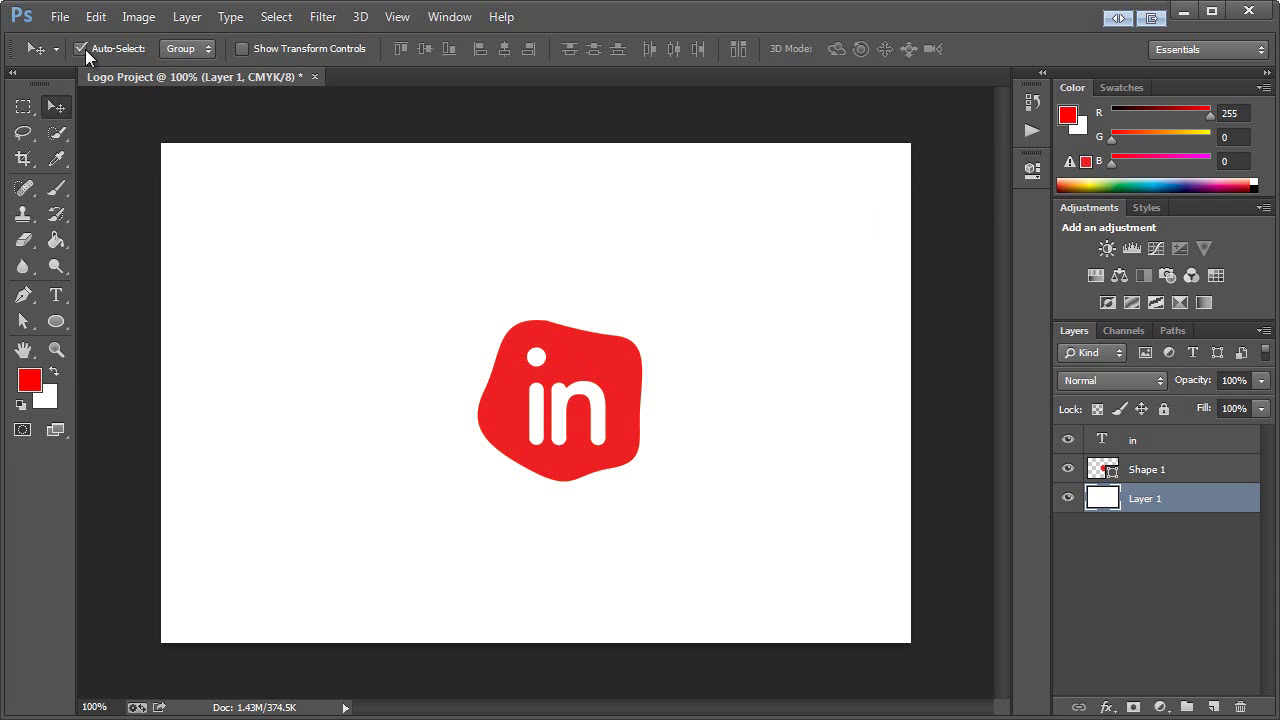
With Auto-Select set to Layer, move the 'in' text and blob together to the left.
{"action": "left_click", "coordinate": [186, 48]}
{"action": "left_click_drag", "start_coordinate": [550, 360], "coordinate": [552, 356]}
{"action": "left_click", "coordinate": [514, 417], "text": "shift"}
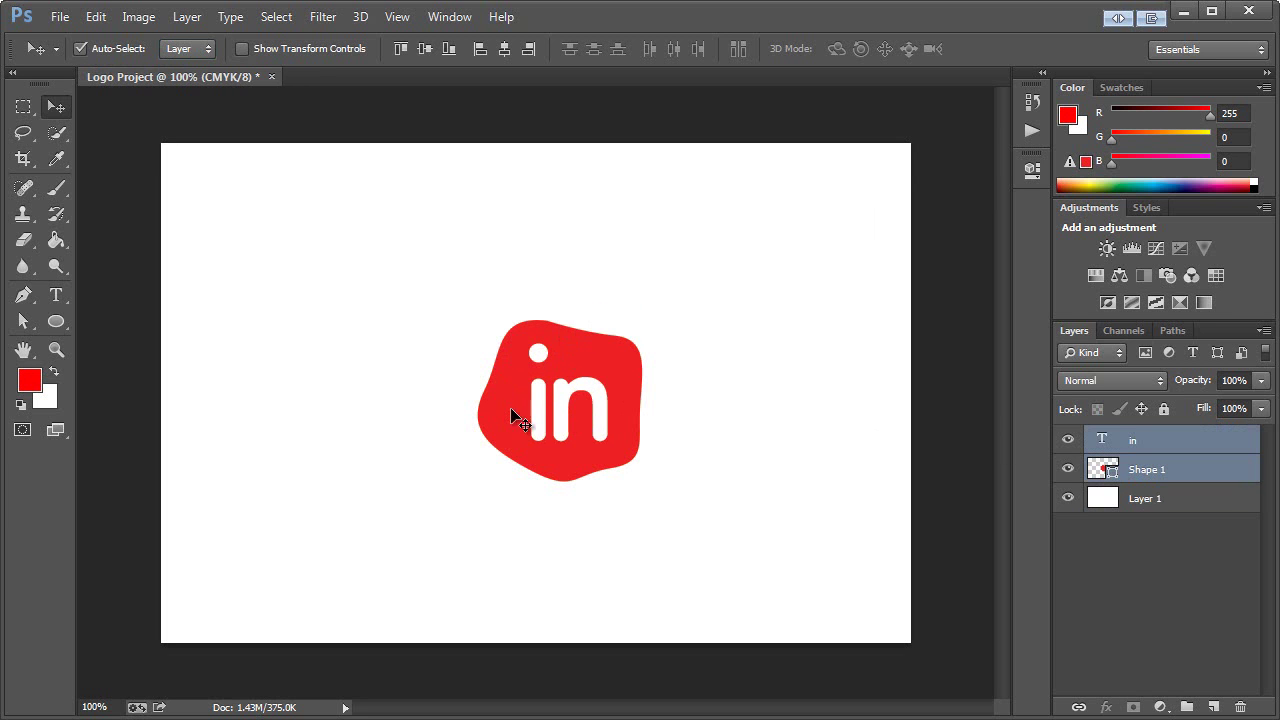
{"action": "left_click_drag", "start_coordinate": [600, 406], "coordinate": [419, 395]}
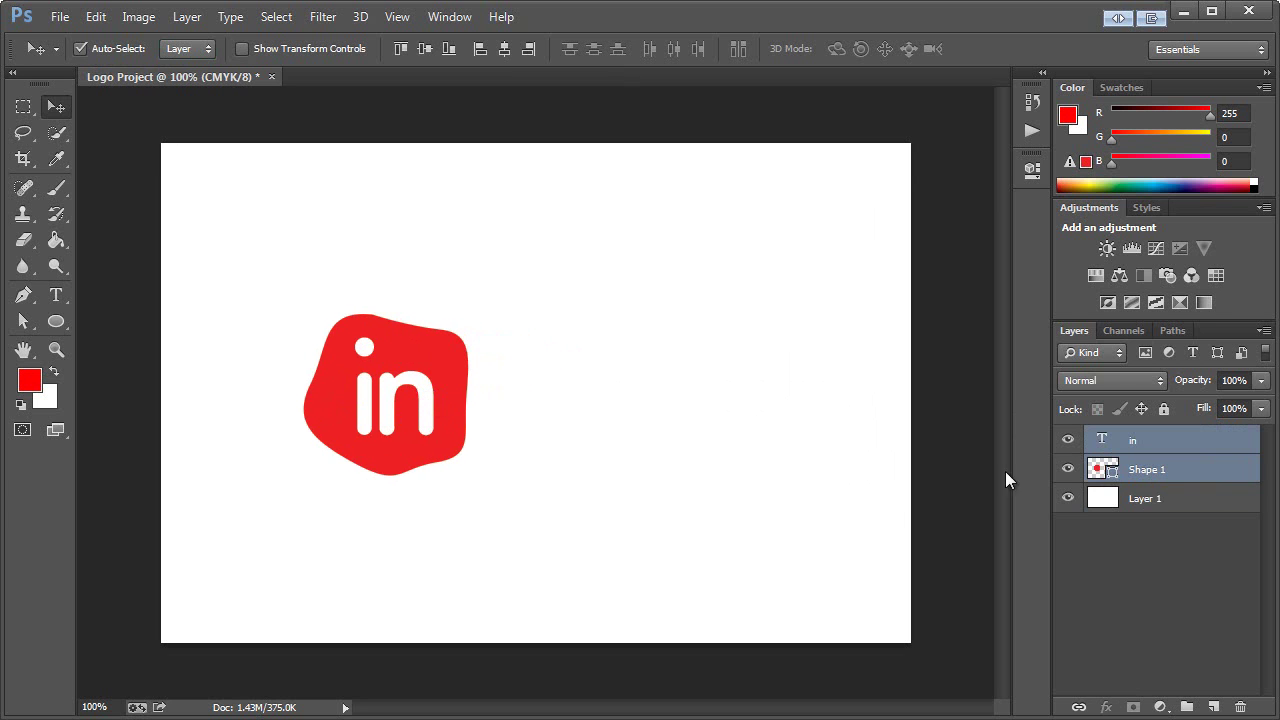
{"action": "left_click", "coordinate": [1152, 471]}
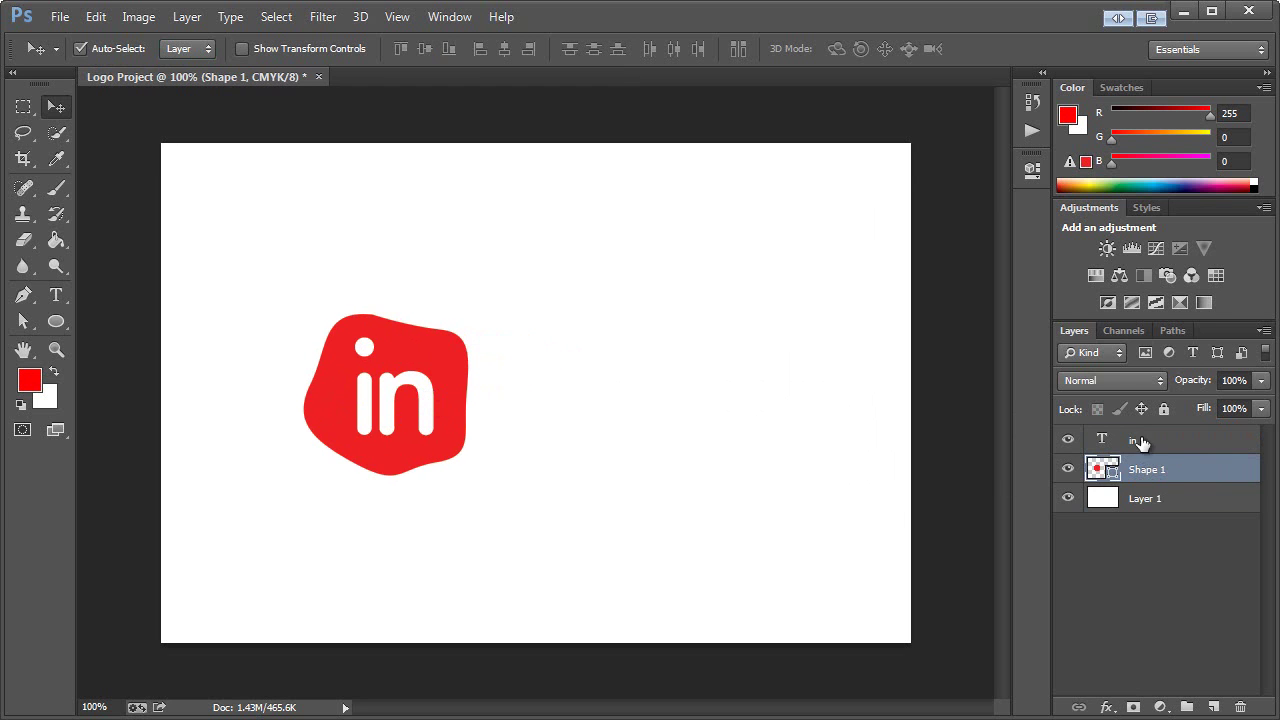
{"action": "left_click", "coordinate": [1140, 443]}
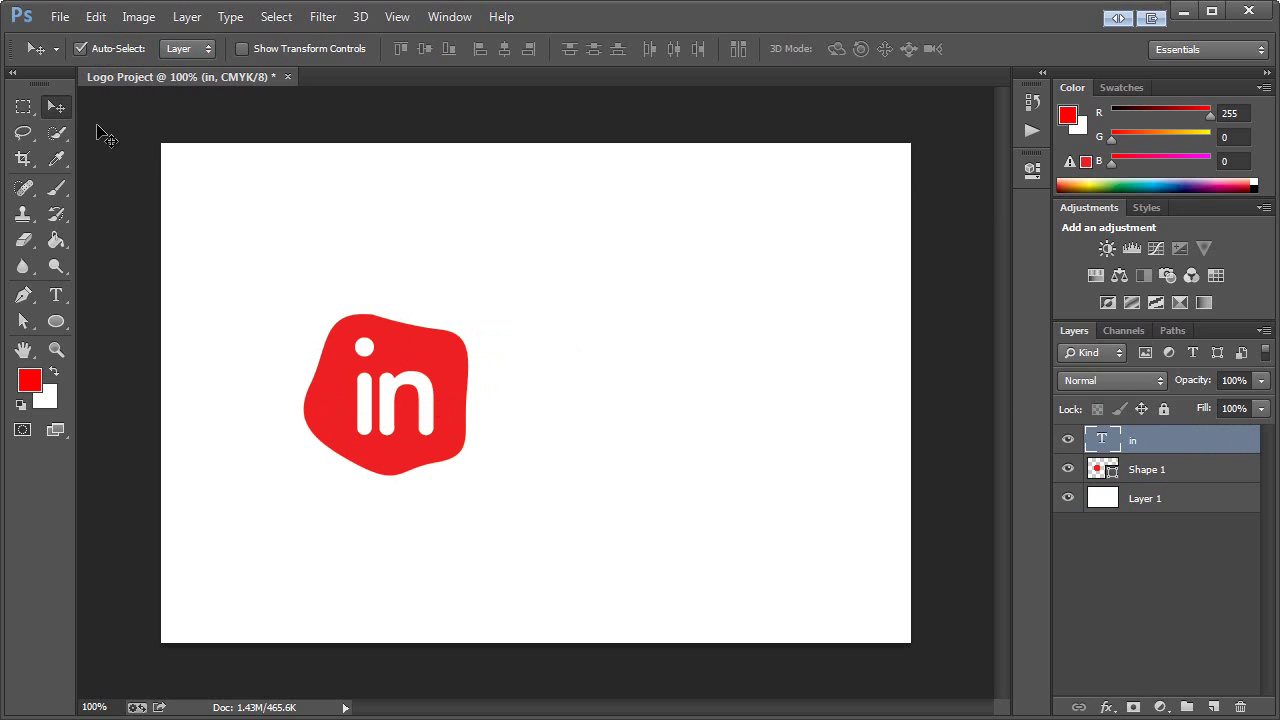
Duplicate the 'in' text layer as 'in copy' and move it right of the logo.
{"action": "right_click", "coordinate": [1133, 437]}
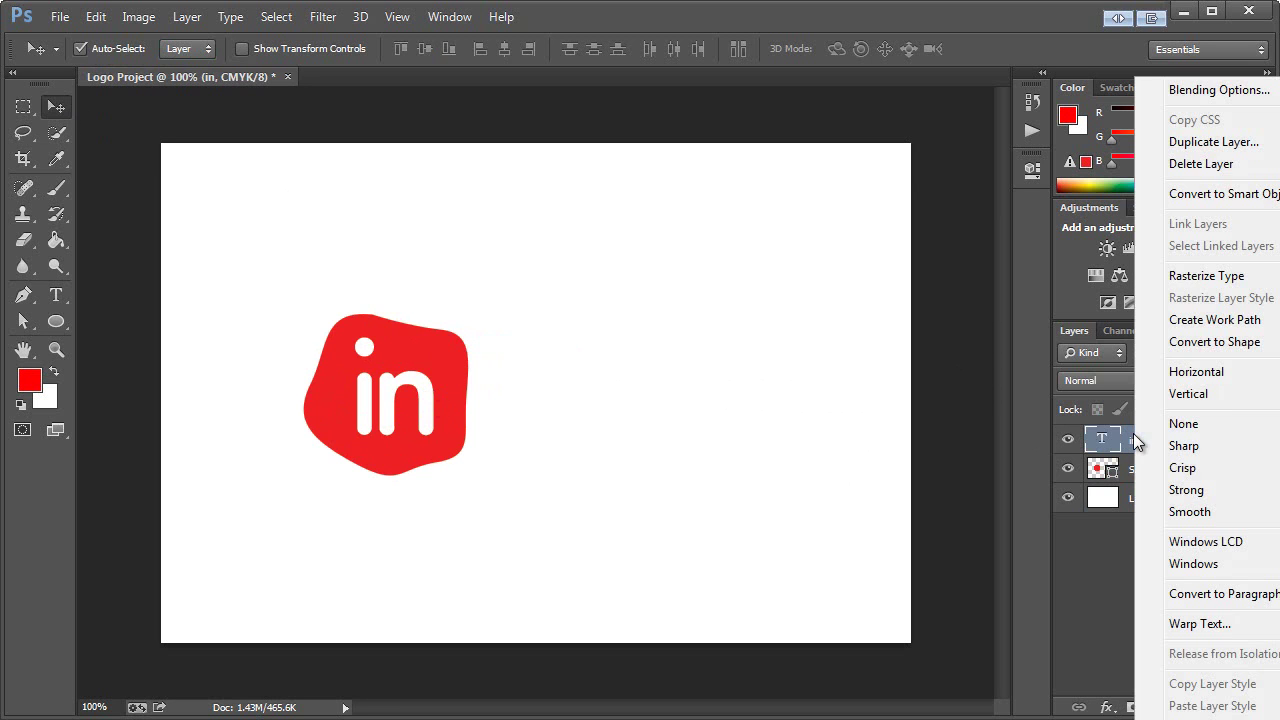
{"action": "left_click", "coordinate": [1205, 141]}
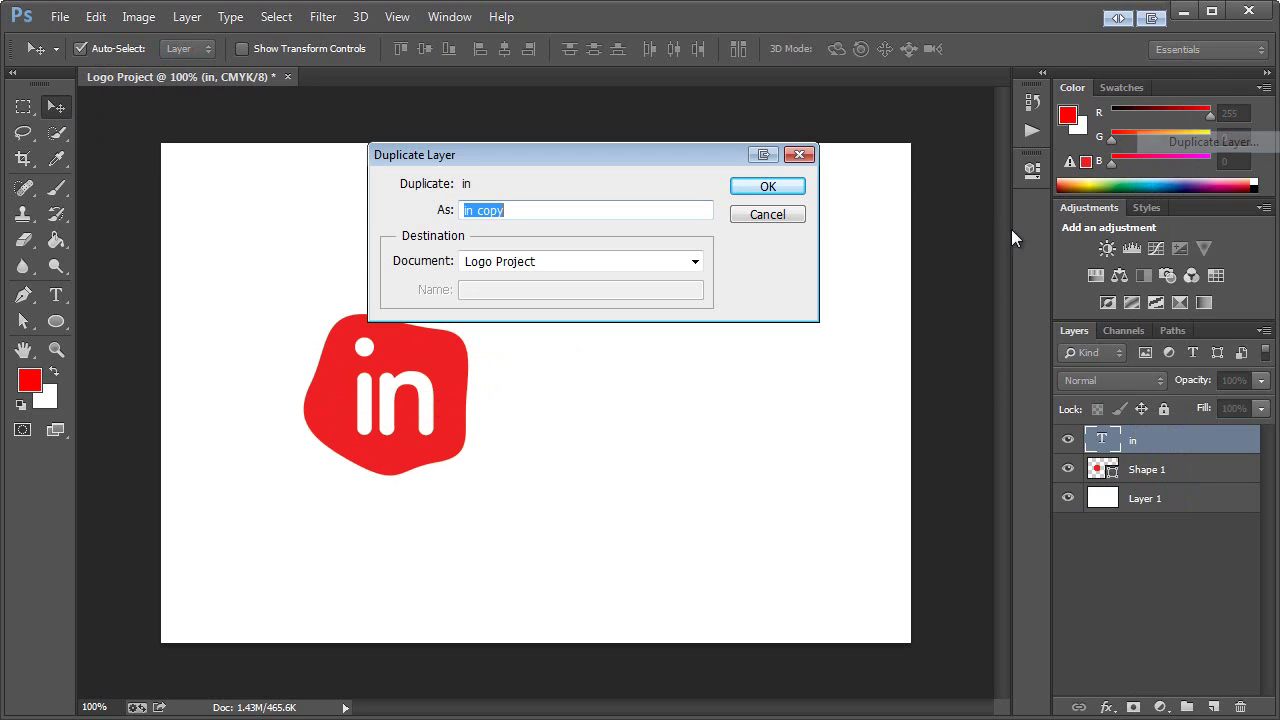
{"action": "left_click", "coordinate": [767, 188]}
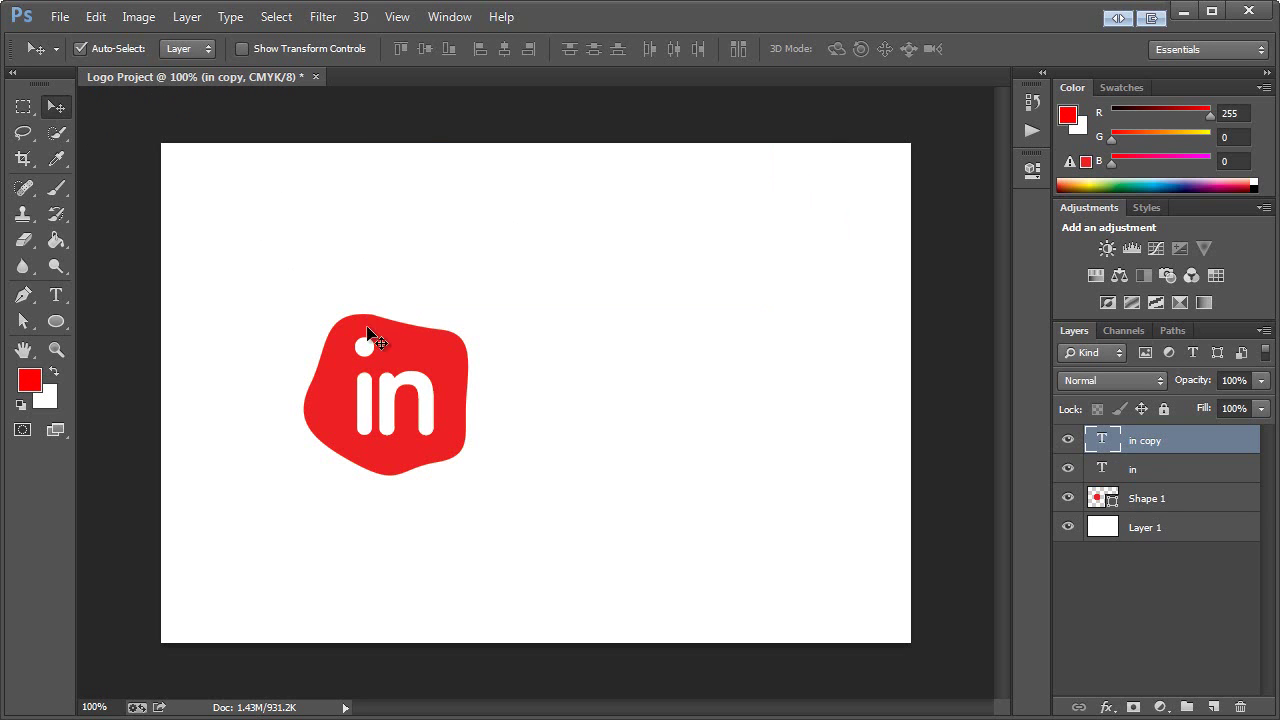
{"action": "left_click_drag", "start_coordinate": [367, 333], "coordinate": [551, 380]}
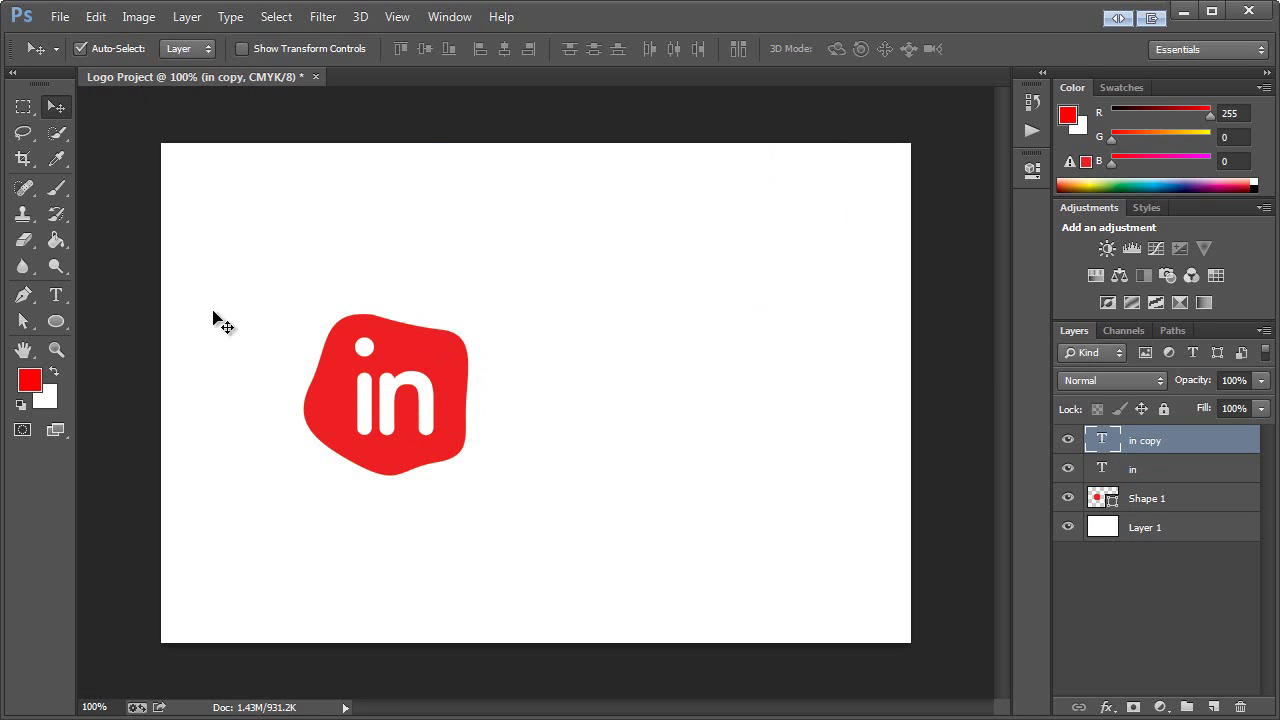
Recolour the copy to the blob's red, retype it as left-aligned 'blood', and position it beside the blob.
{"action": "left_click", "coordinate": [61, 297]}
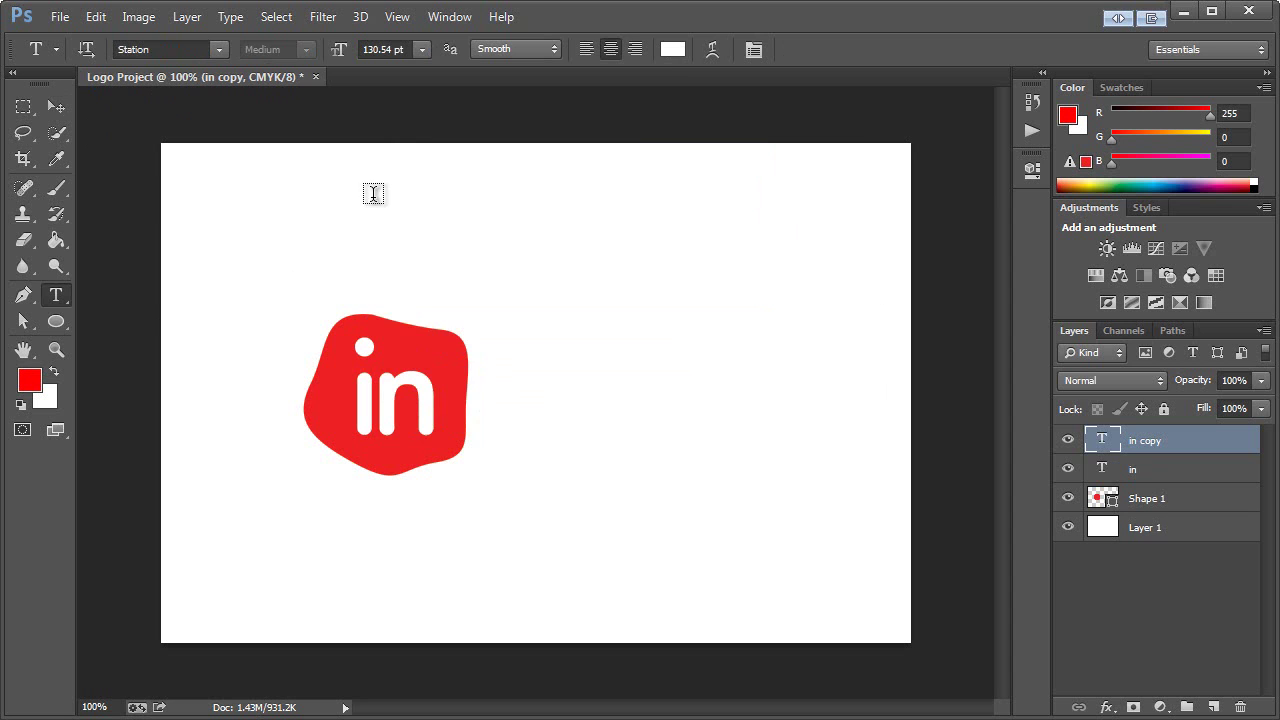
{"action": "left_click", "coordinate": [675, 51]}
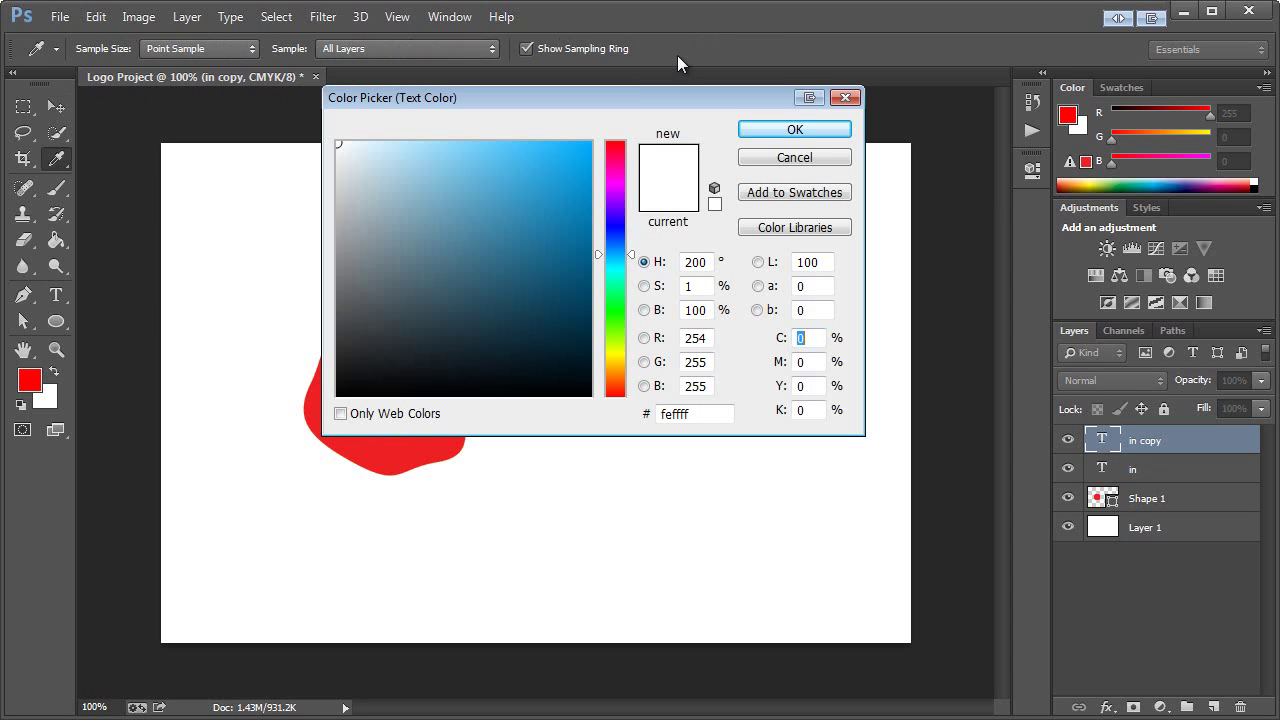
{"action": "left_click", "coordinate": [365, 445]}
{"action": "left_click", "coordinate": [797, 131]}
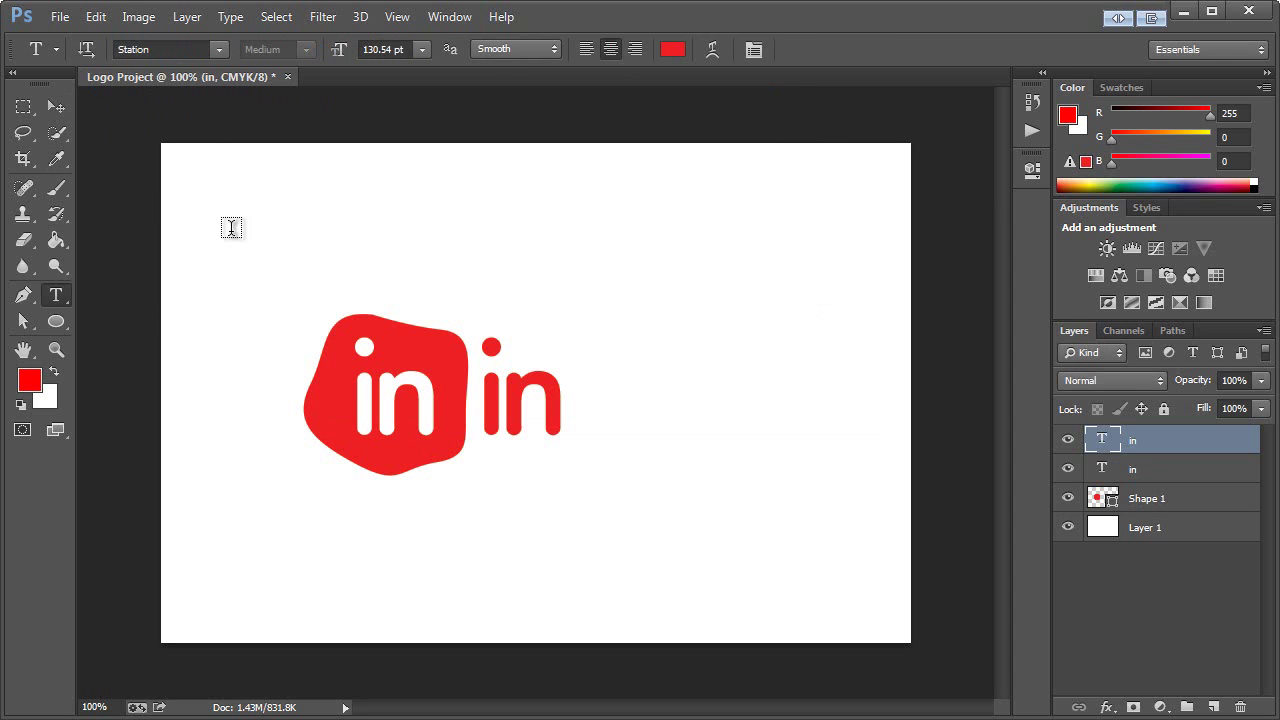
{"action": "double_click", "coordinate": [503, 410]}
{"action": "type", "text": "blood"}
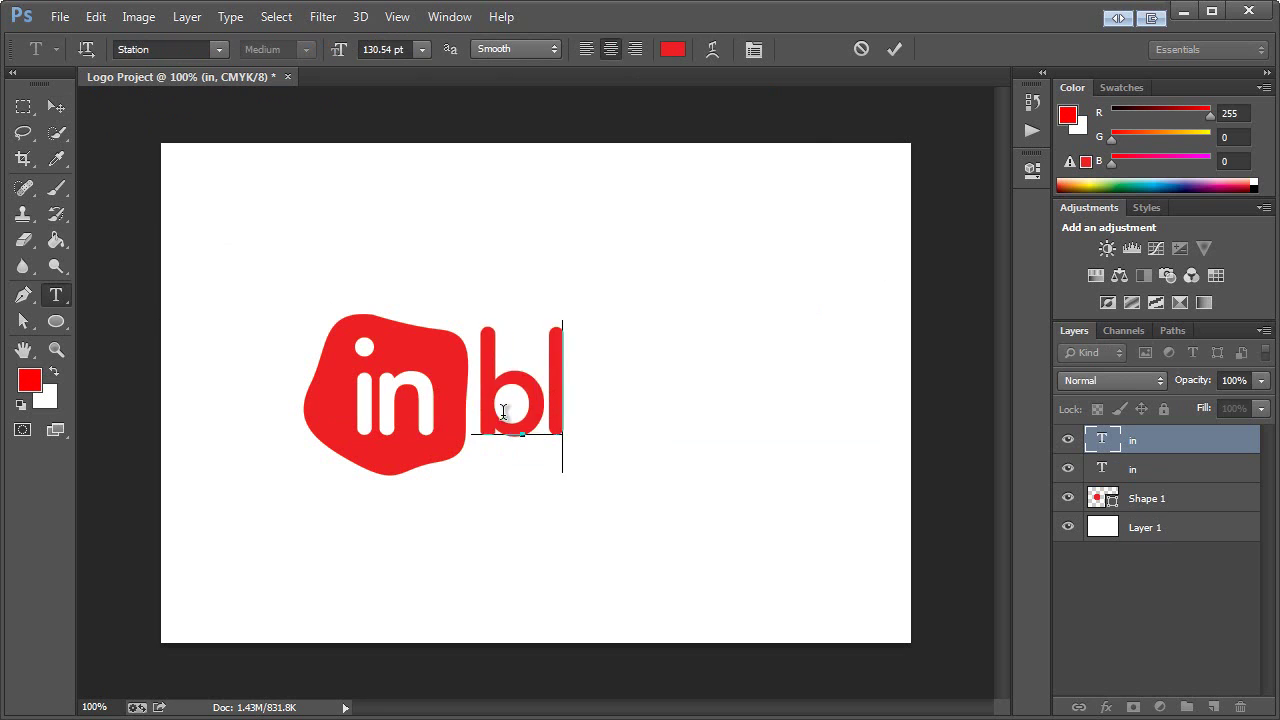
{"action": "left_click", "coordinate": [588, 47]}
{"action": "left_click", "coordinate": [56, 106]}
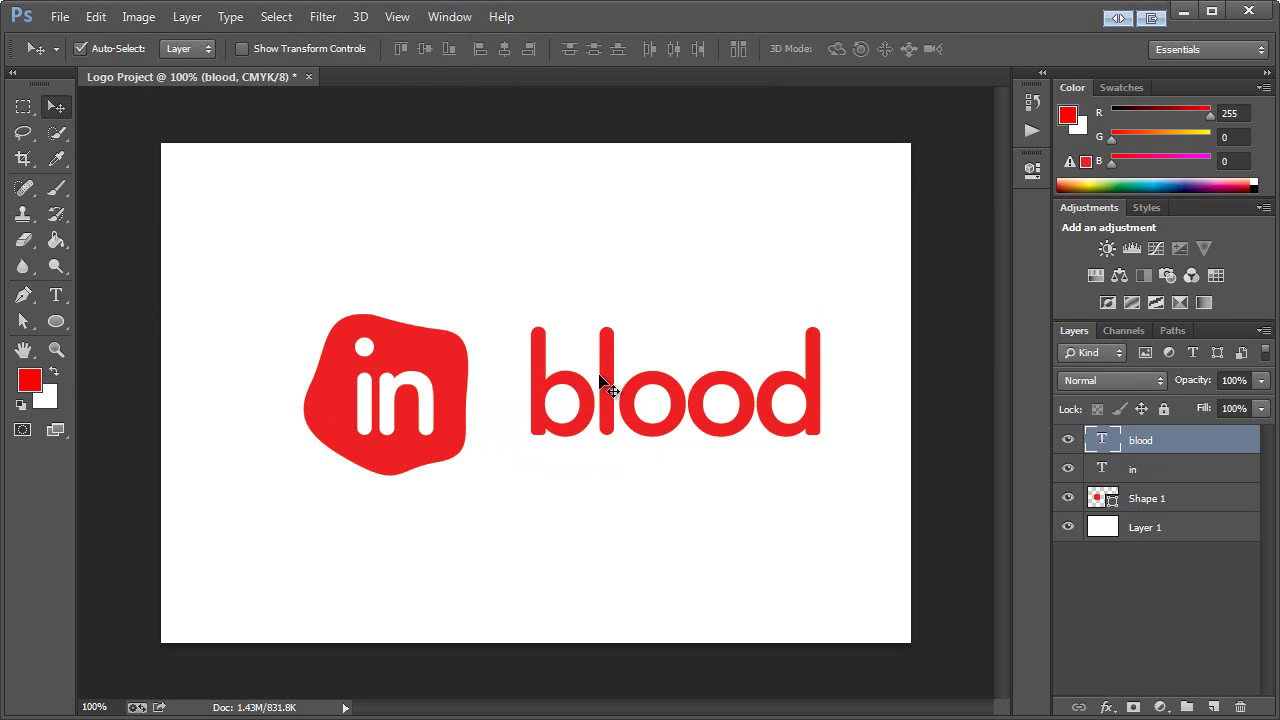
{"action": "left_click_drag", "start_coordinate": [604, 378], "coordinate": [567, 378]}
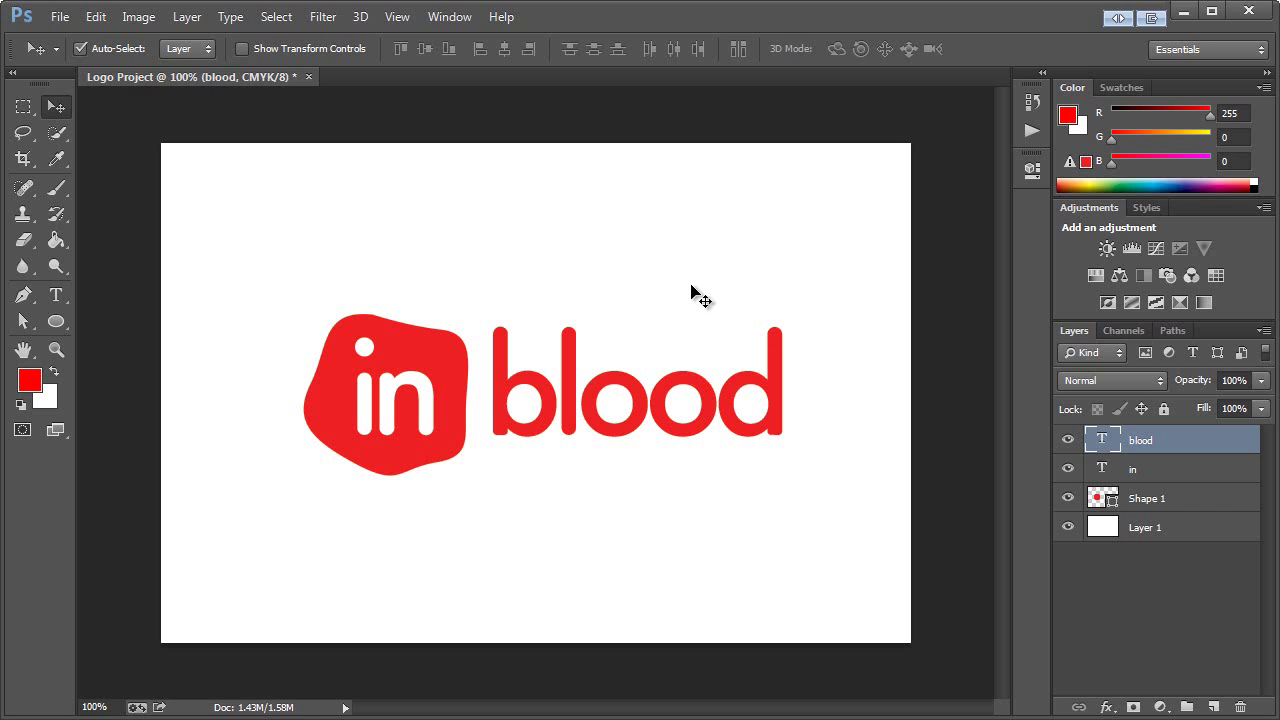
Hide the white Layer 1 and convert the 'in' text to a shape via Type > Convert to Shape.
{"action": "left_click", "coordinate": [1067, 527]}
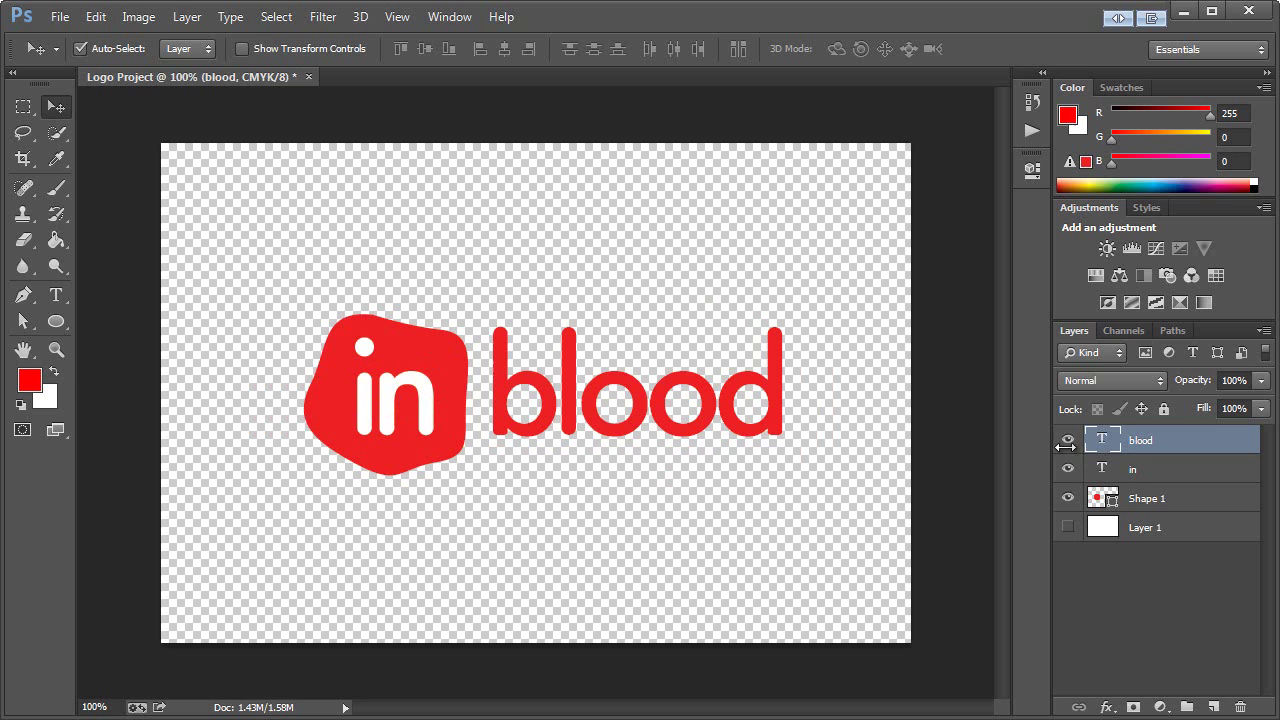
{"action": "left_click", "coordinate": [1136, 472]}
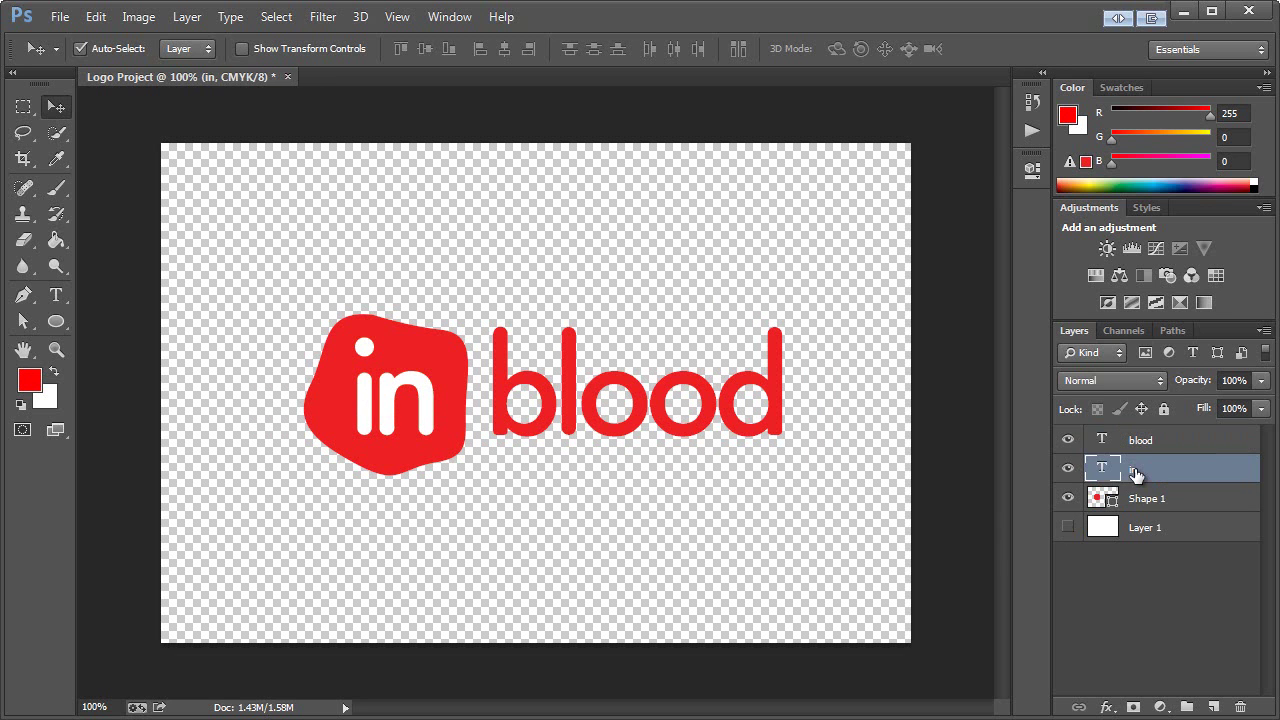
{"action": "left_click", "coordinate": [220, 19]}
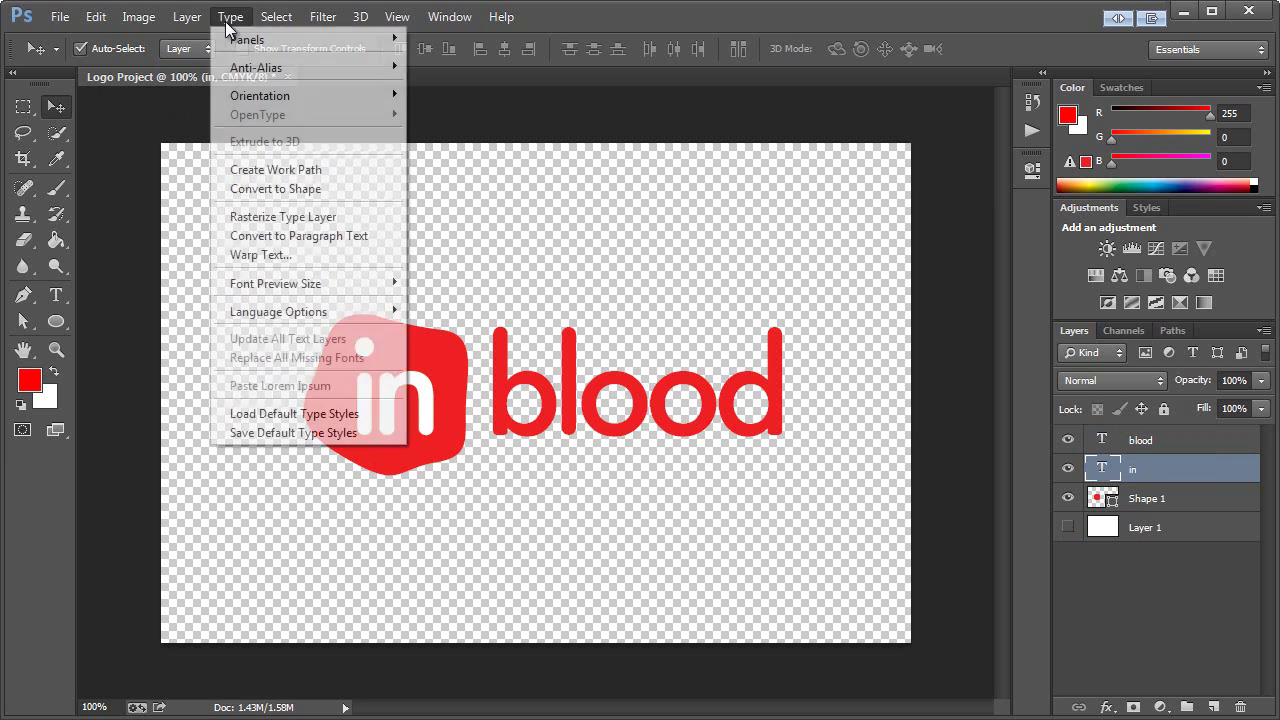
{"action": "left_click", "coordinate": [299, 189]}
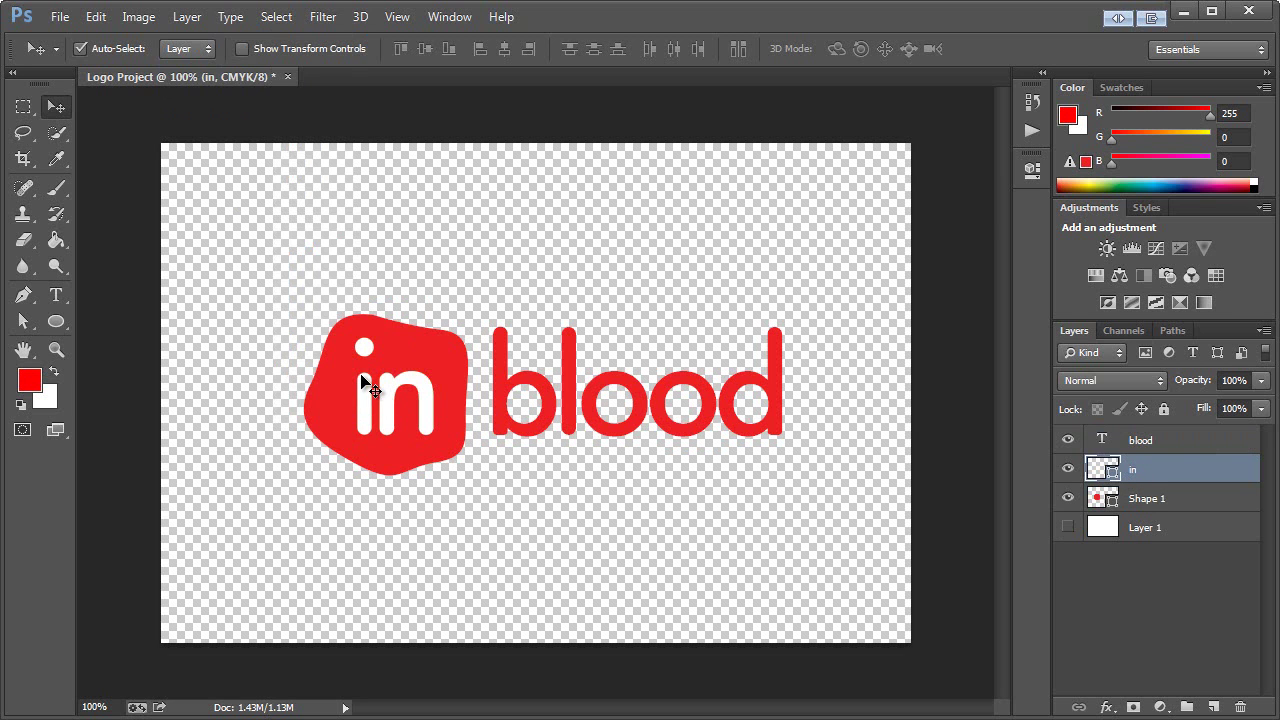
Copy the 'in' letter paths with Direct Selection, hide 'in', and paste them into Shape 1.
{"action": "left_click", "coordinate": [23, 321]}
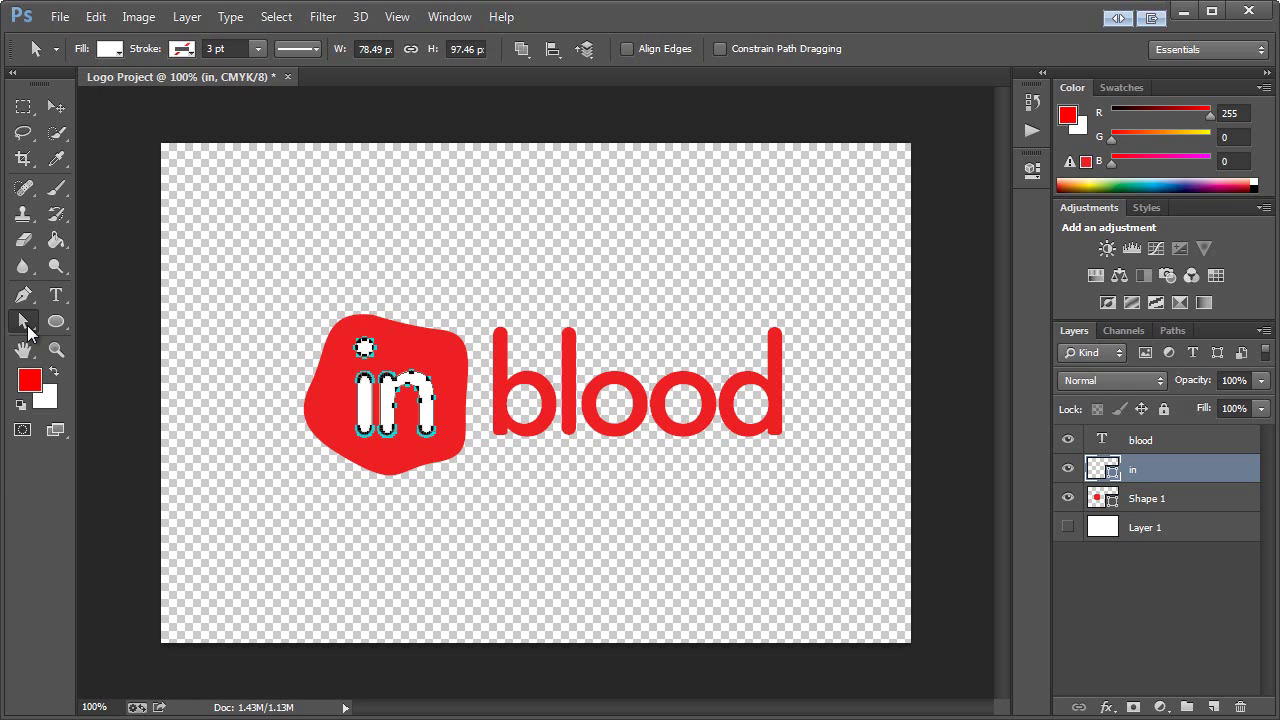
{"action": "right_click", "coordinate": [27, 333]}
{"action": "left_click", "coordinate": [91, 339]}
{"action": "left_click", "coordinate": [1069, 469]}
{"action": "left_click", "coordinate": [1165, 509]}
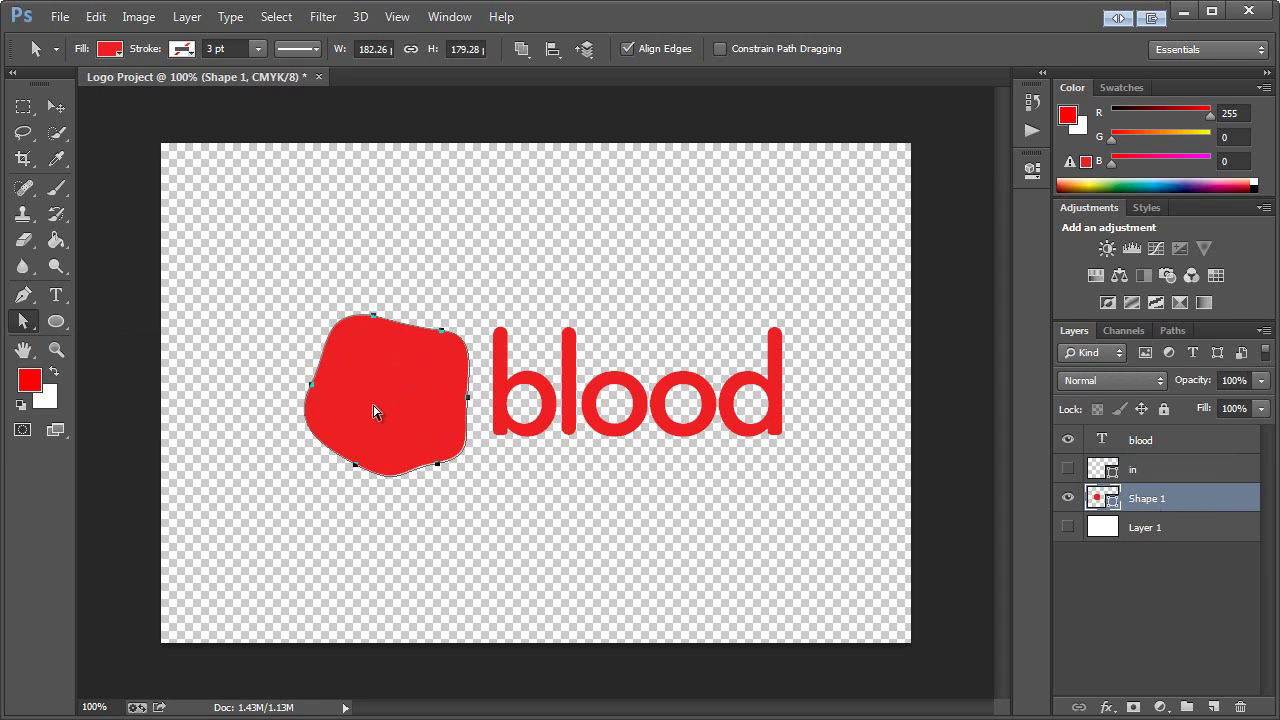
{"action": "key", "text": "ctrl+v"}
Apply Subtract Front Shape so the letters become holes in the blob, then deselect.
{"action": "left_click", "coordinate": [519, 48]}
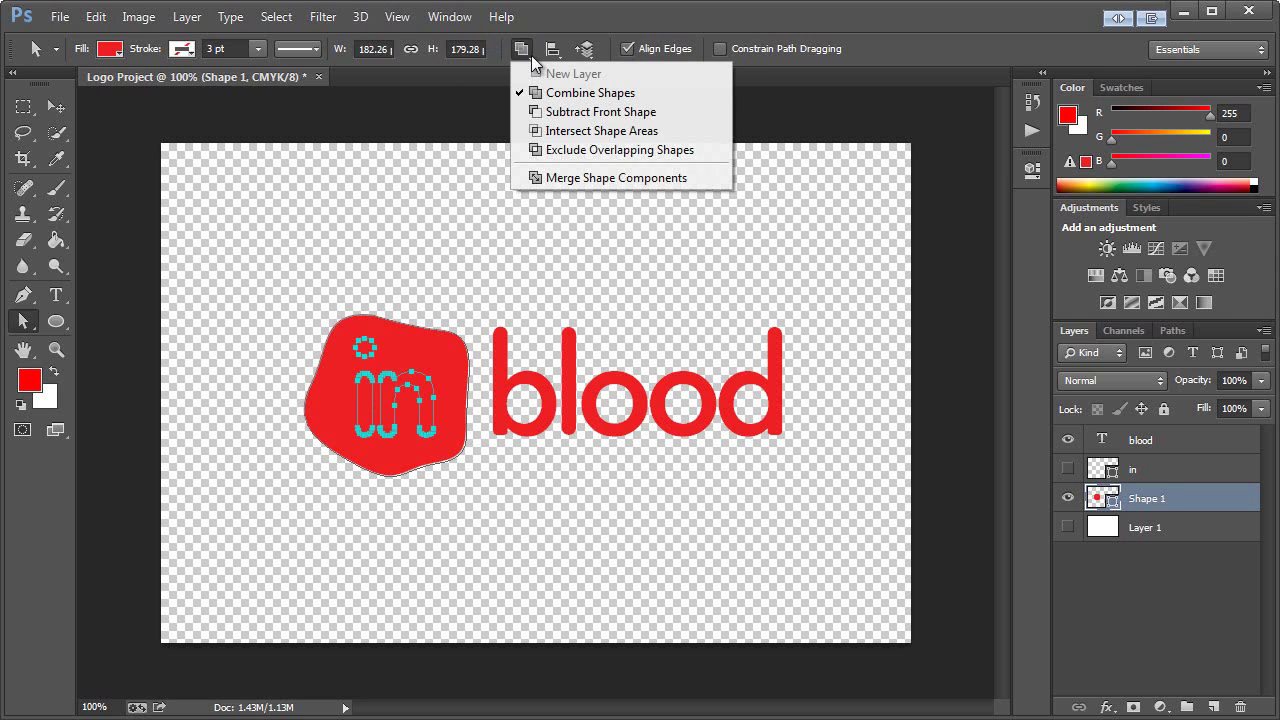
{"action": "left_click", "coordinate": [560, 112]}
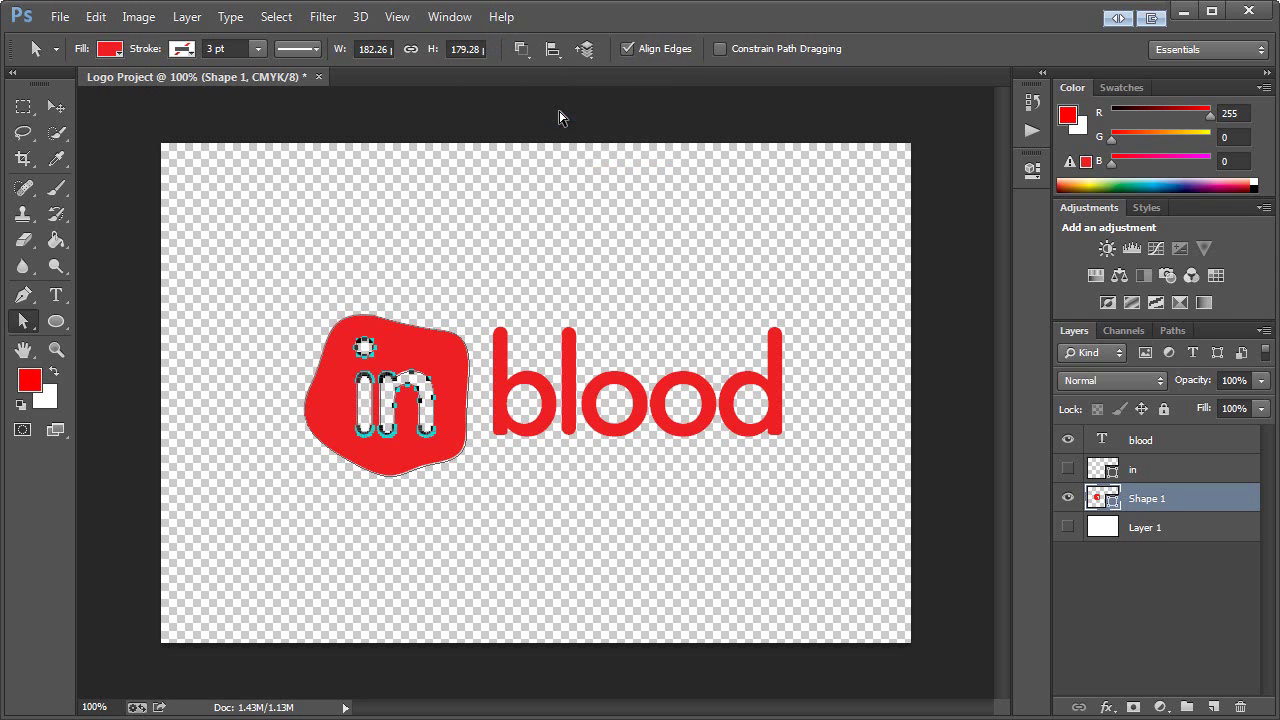
{"action": "left_click", "coordinate": [522, 45]}
{"action": "left_click", "coordinate": [630, 30]}
{"action": "left_click", "coordinate": [365, 267]}
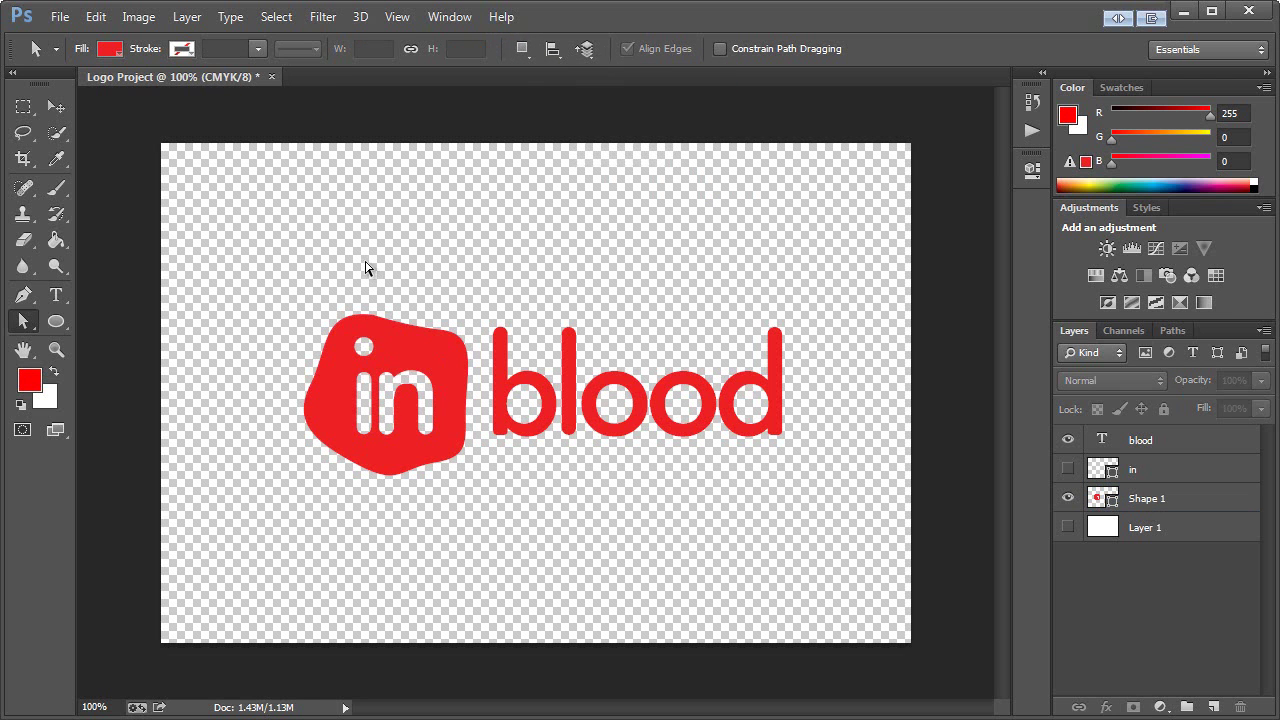
Show the white background layer again and delete the hidden 'in' layer.
{"action": "left_click_drag", "start_coordinate": [230, 272], "coordinate": [481, 502]}
{"action": "left_click", "coordinate": [478, 290]}
{"action": "left_click", "coordinate": [1067, 527]}
{"action": "left_click", "coordinate": [1150, 530]}
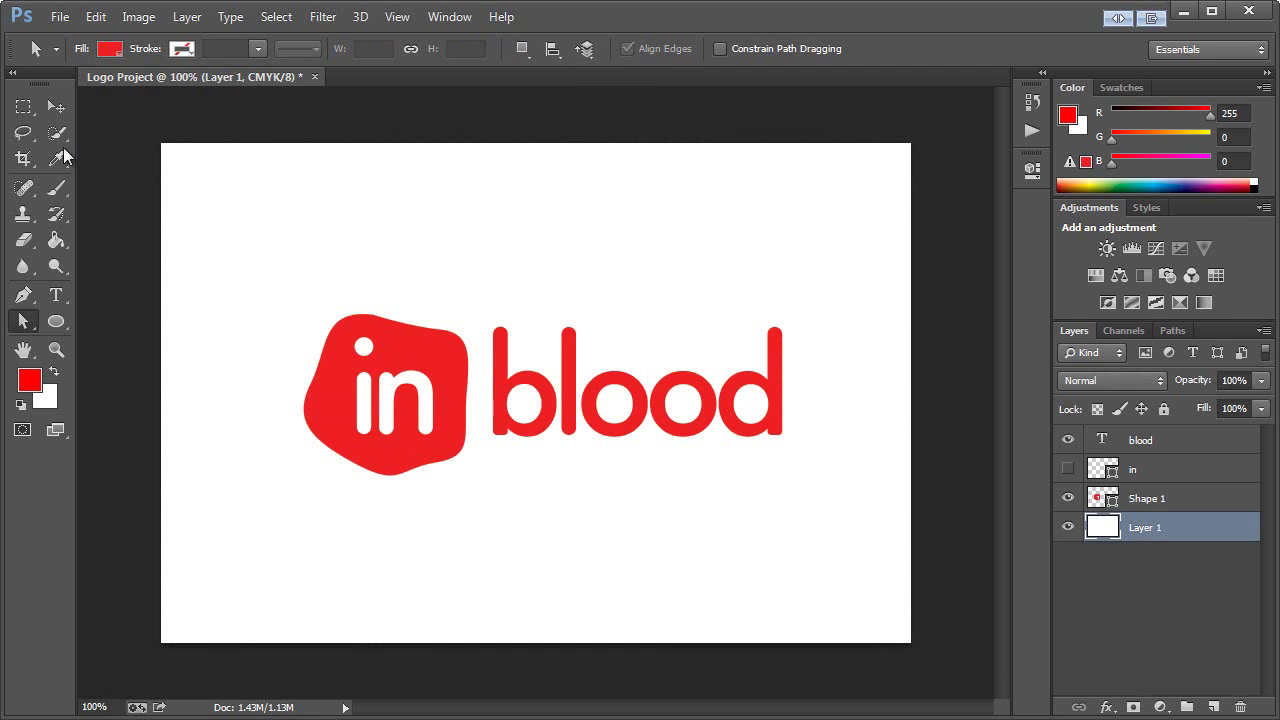
{"action": "left_click", "coordinate": [50, 110]}
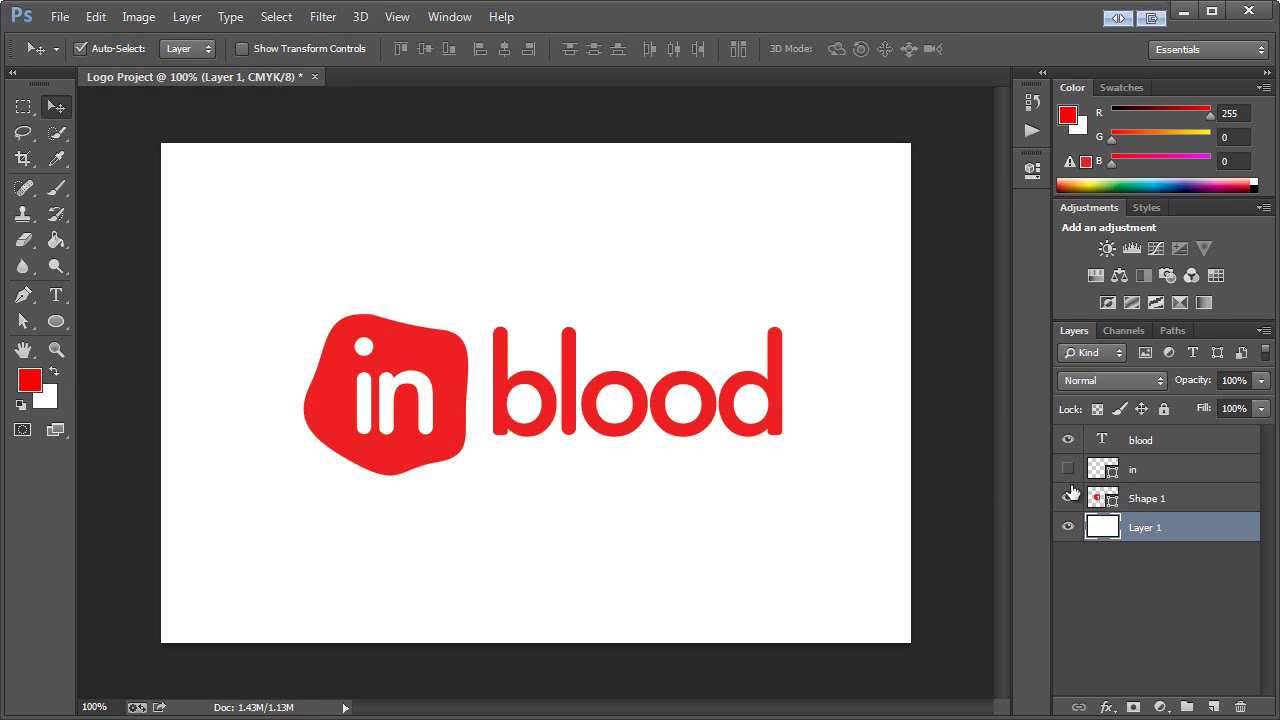
{"action": "left_click", "coordinate": [1143, 500]}
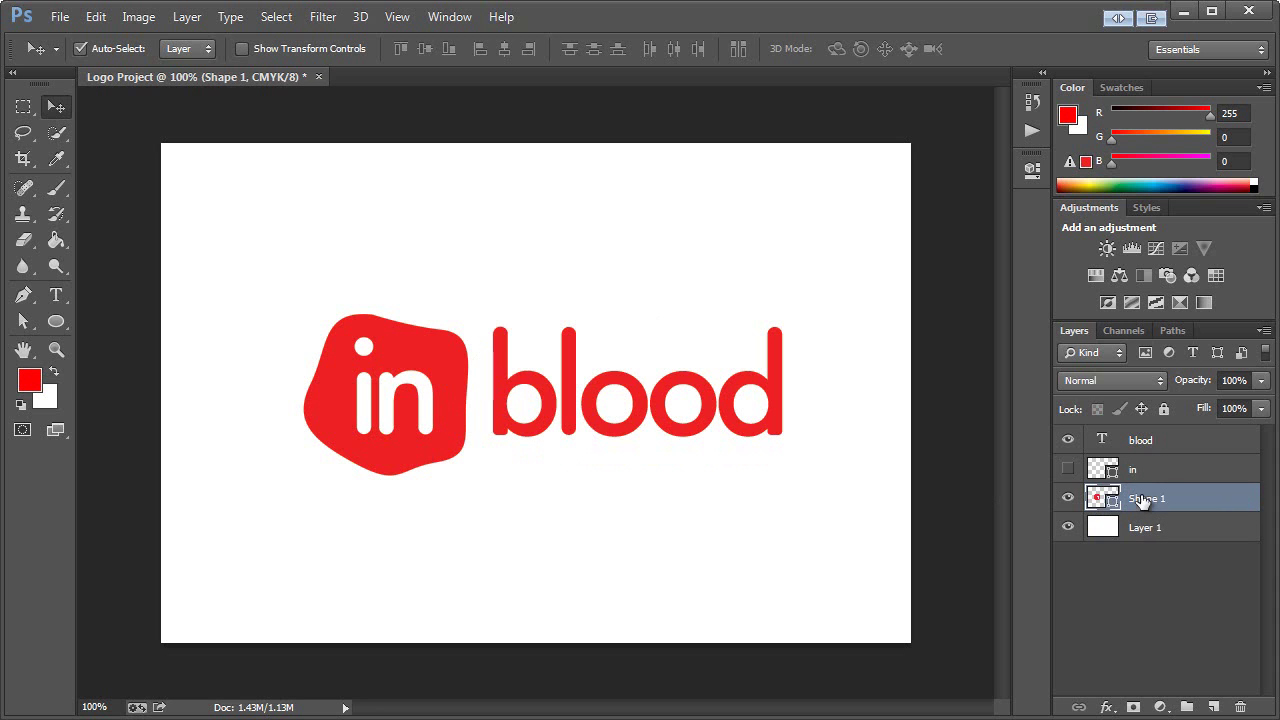
{"action": "left_click", "coordinate": [1143, 471]}
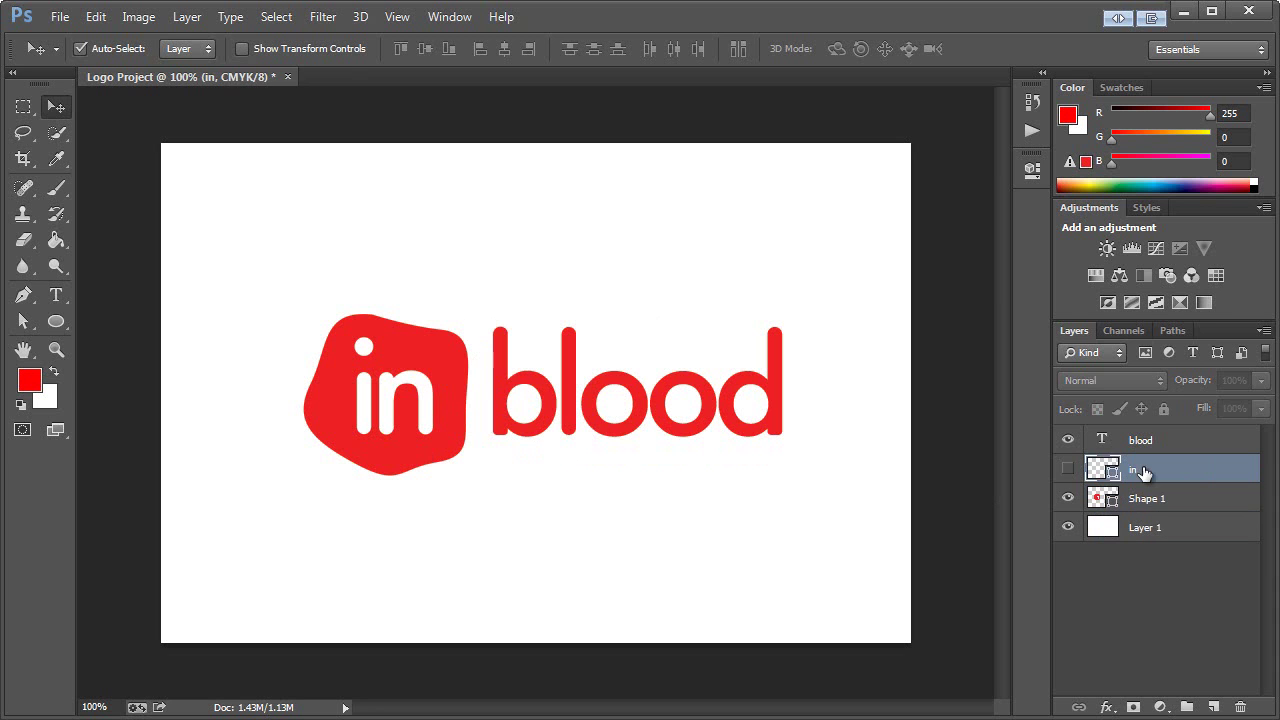
{"action": "key", "text": "Delete"}
Convert the 'blood' text to a shape and select it together with Shape 1.
{"action": "left_click", "coordinate": [1140, 450]}
{"action": "left_click", "coordinate": [1141, 470], "text": "shift"}
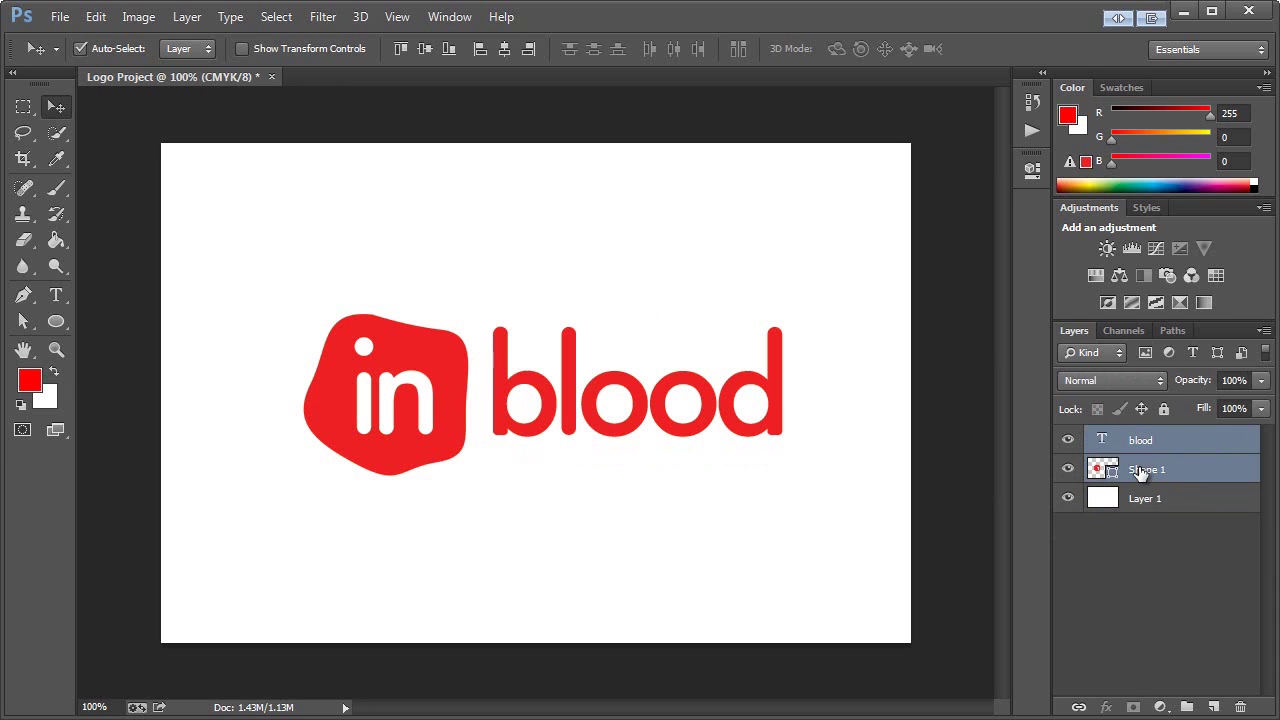
{"action": "left_click", "coordinate": [1142, 447]}
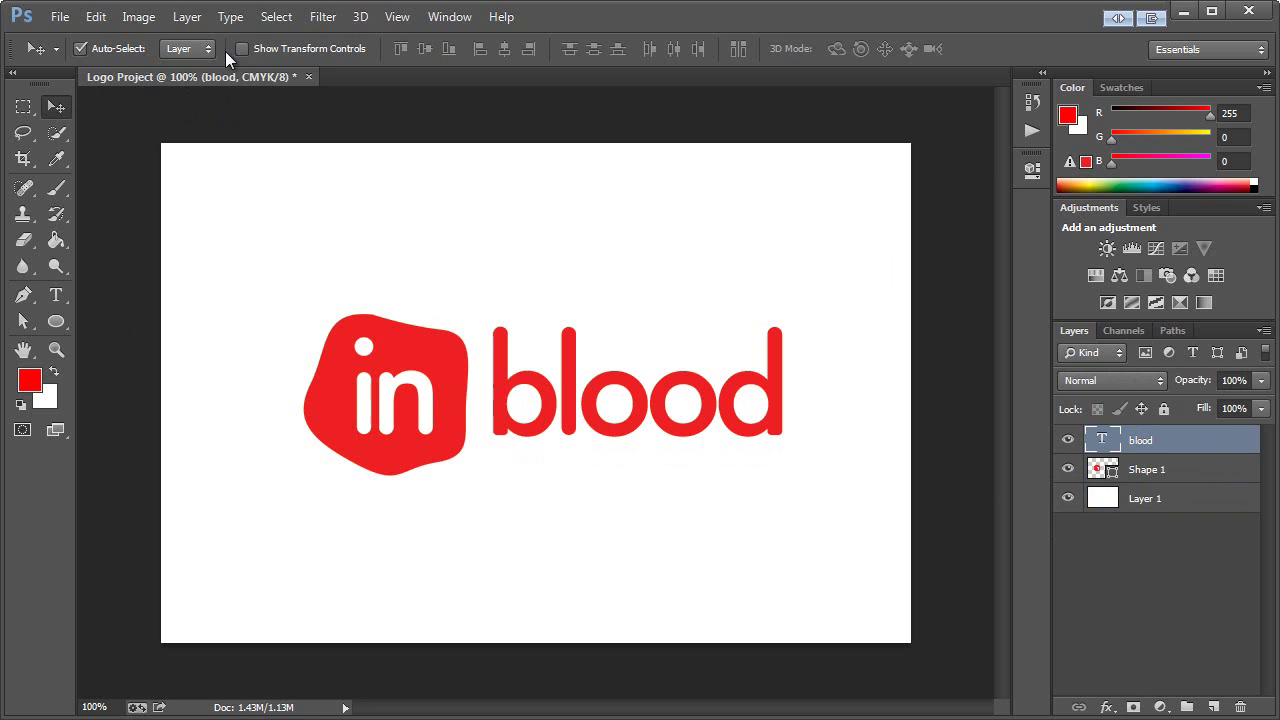
{"action": "left_click", "coordinate": [234, 18]}
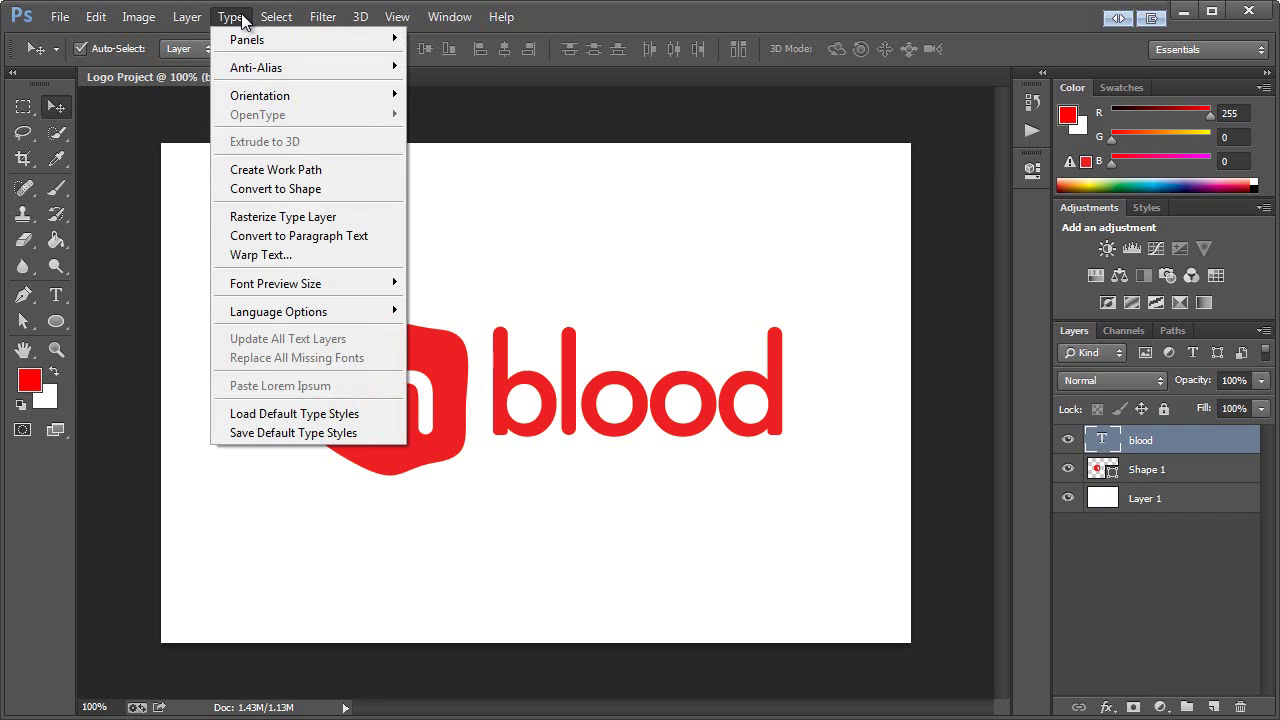
{"action": "left_click", "coordinate": [270, 188]}
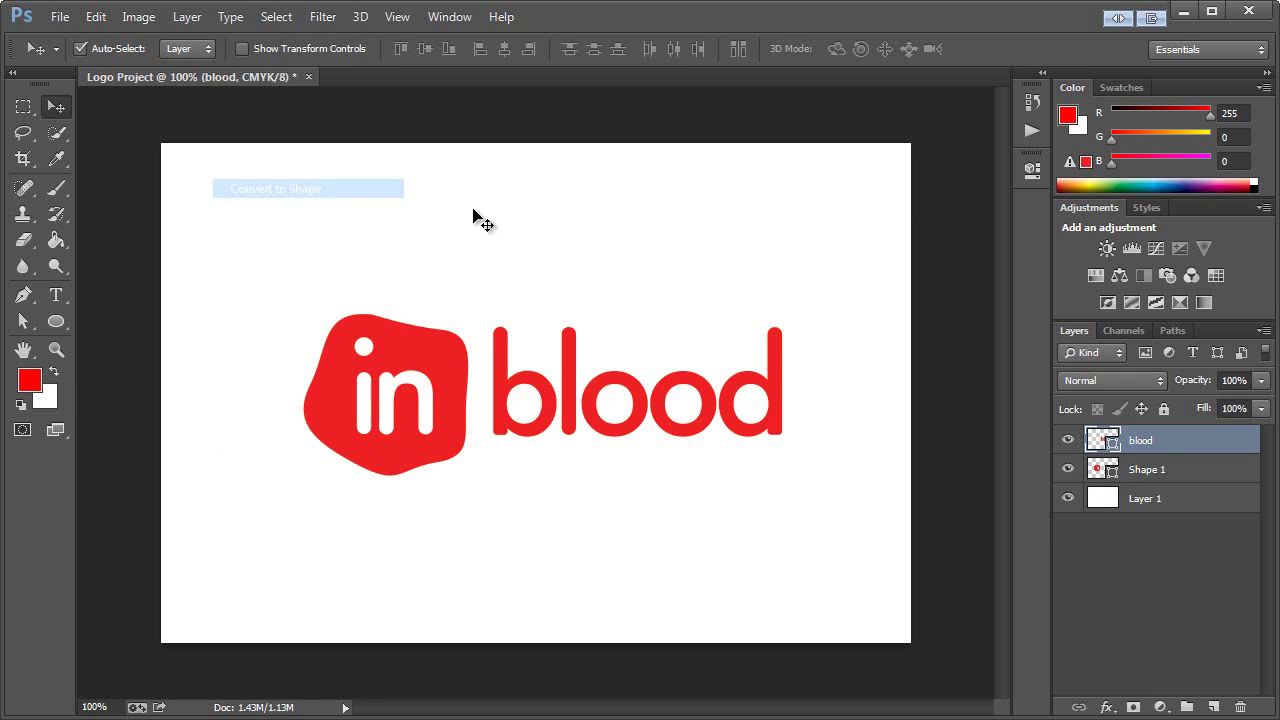
{"action": "left_click", "coordinate": [1160, 473], "text": "shift"}
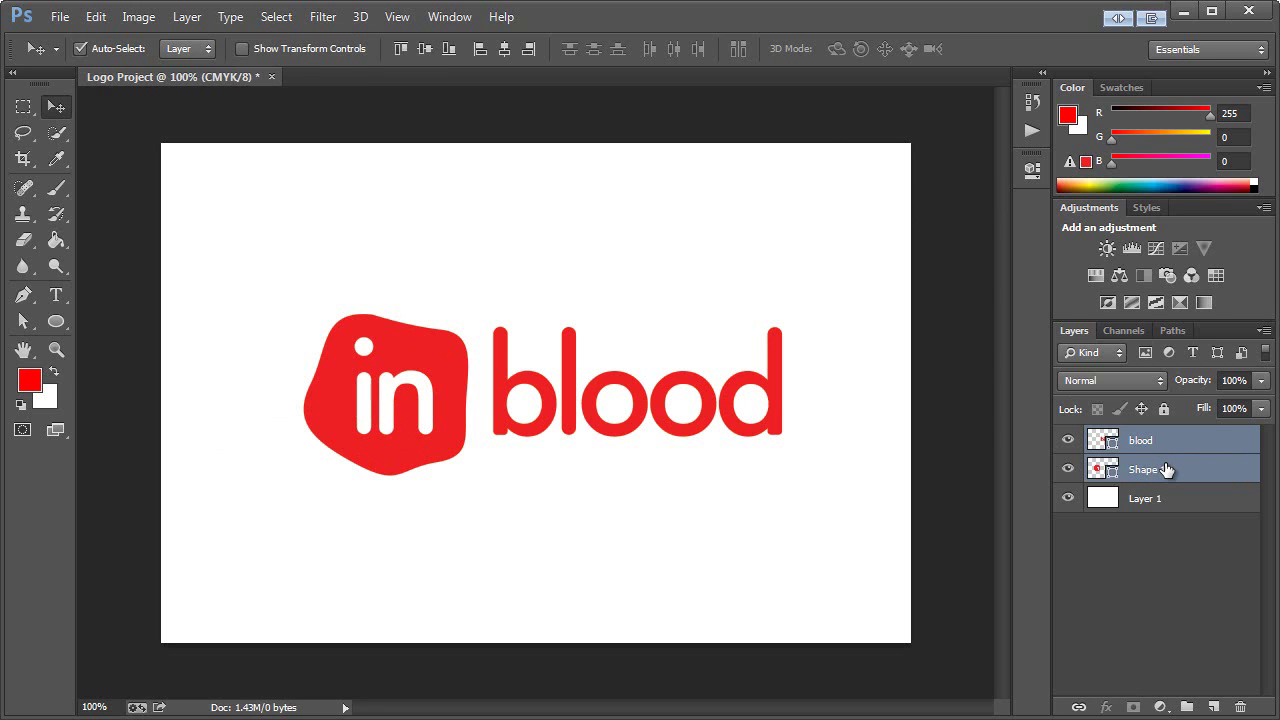
Merge blood with Shape 1 using Ctrl+E, then resize the merged logo with Free Transform and apply it.
{"action": "key", "text": "ctrl+e"}
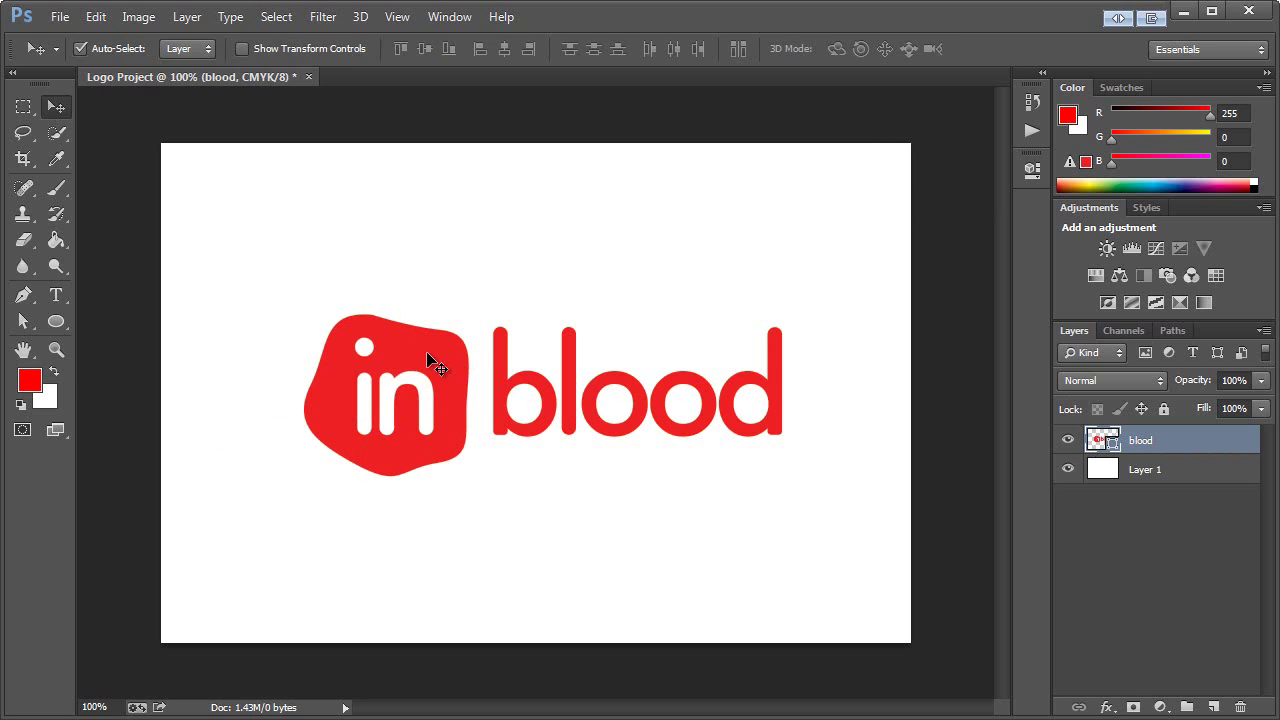
{"action": "key", "text": "ctrl+t"}
{"action": "left_click_drag", "start_coordinate": [781, 488], "coordinate": [389, 389]}
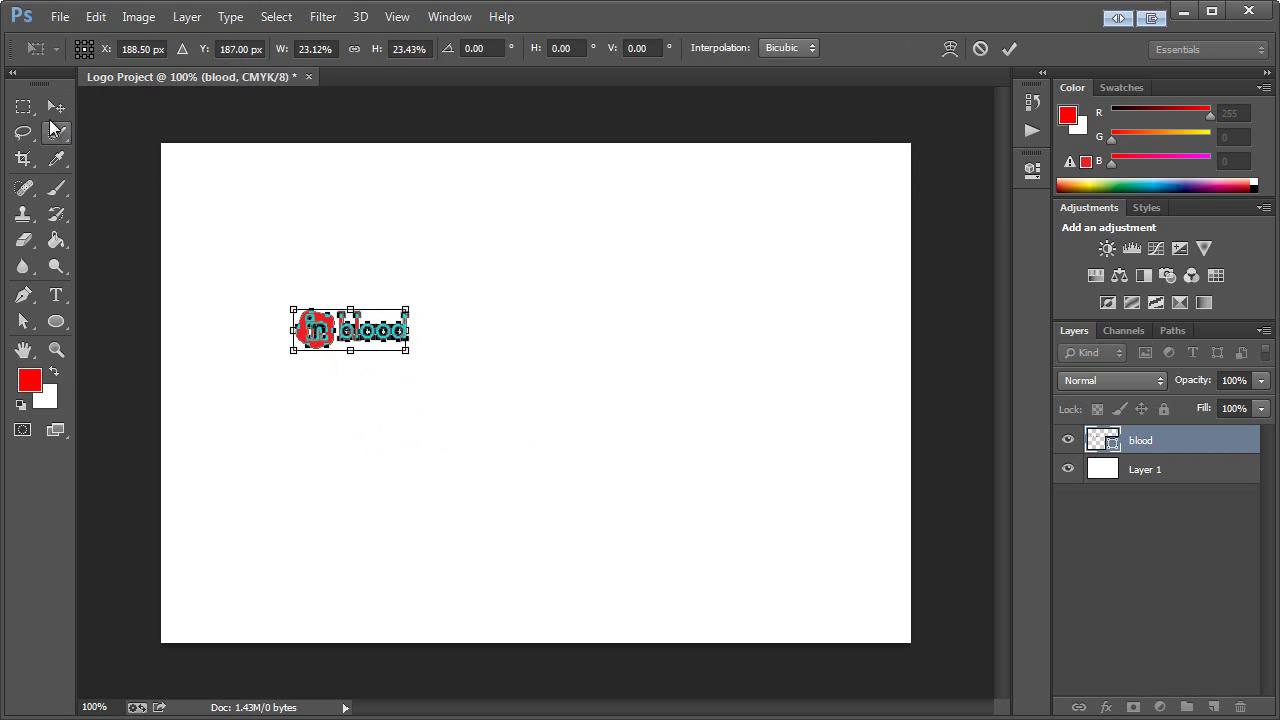
{"action": "left_click", "coordinate": [56, 106]}
{"action": "left_click", "coordinate": [503, 259]}
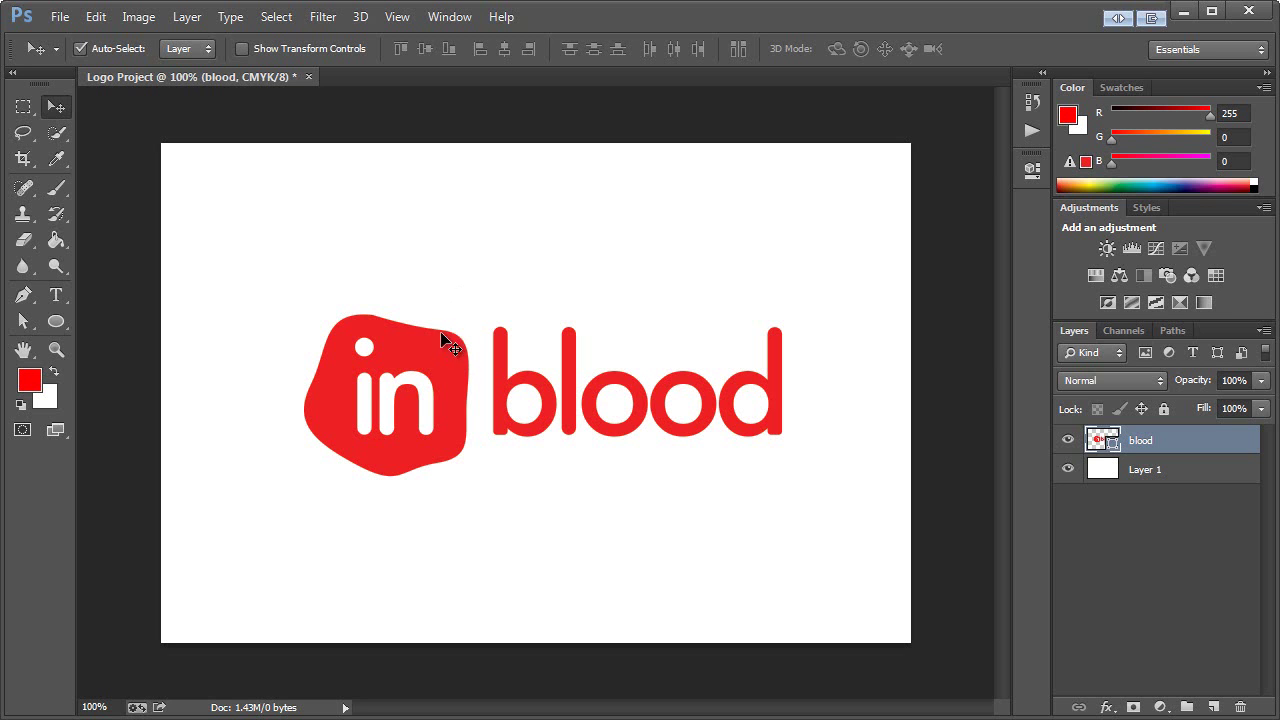
Change the merged blood logo's fill colour to pure black #000000.
{"action": "double_click", "coordinate": [1098, 443]}
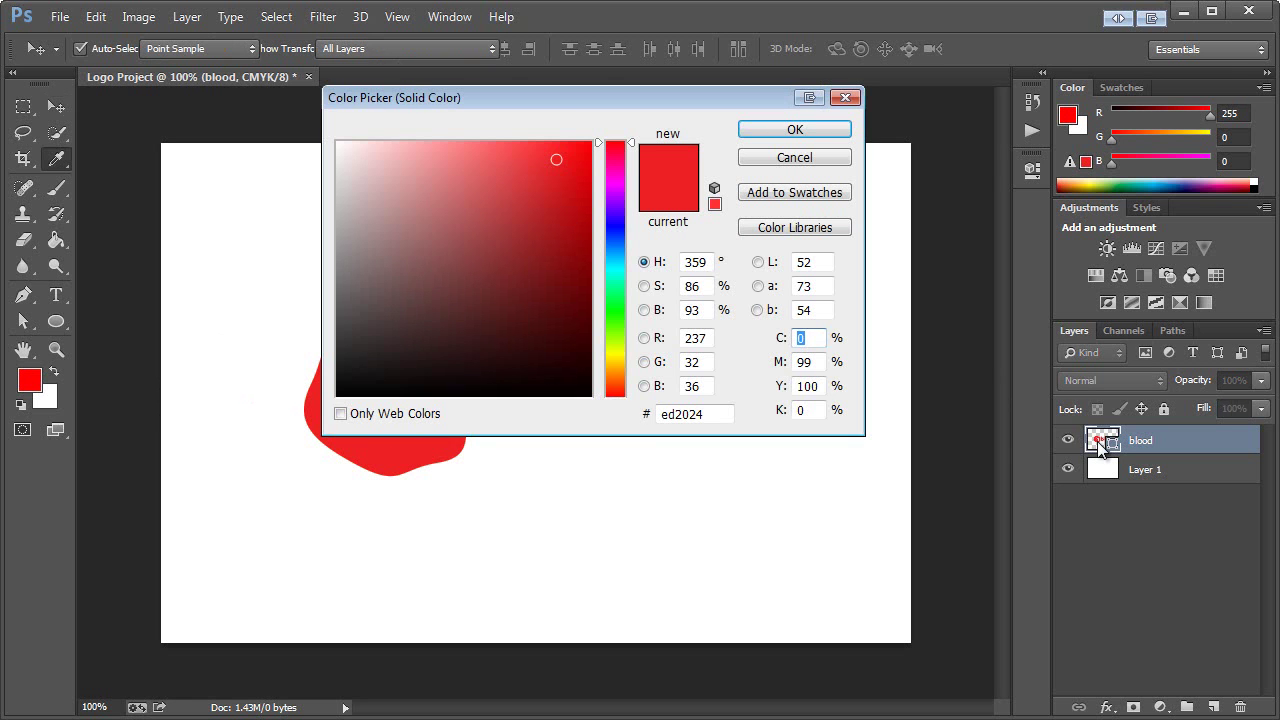
{"action": "left_click_drag", "start_coordinate": [588, 101], "coordinate": [735, 103]}
{"action": "left_click", "coordinate": [540, 380]}
{"action": "left_click_drag", "start_coordinate": [540, 380], "coordinate": [540, 420]}
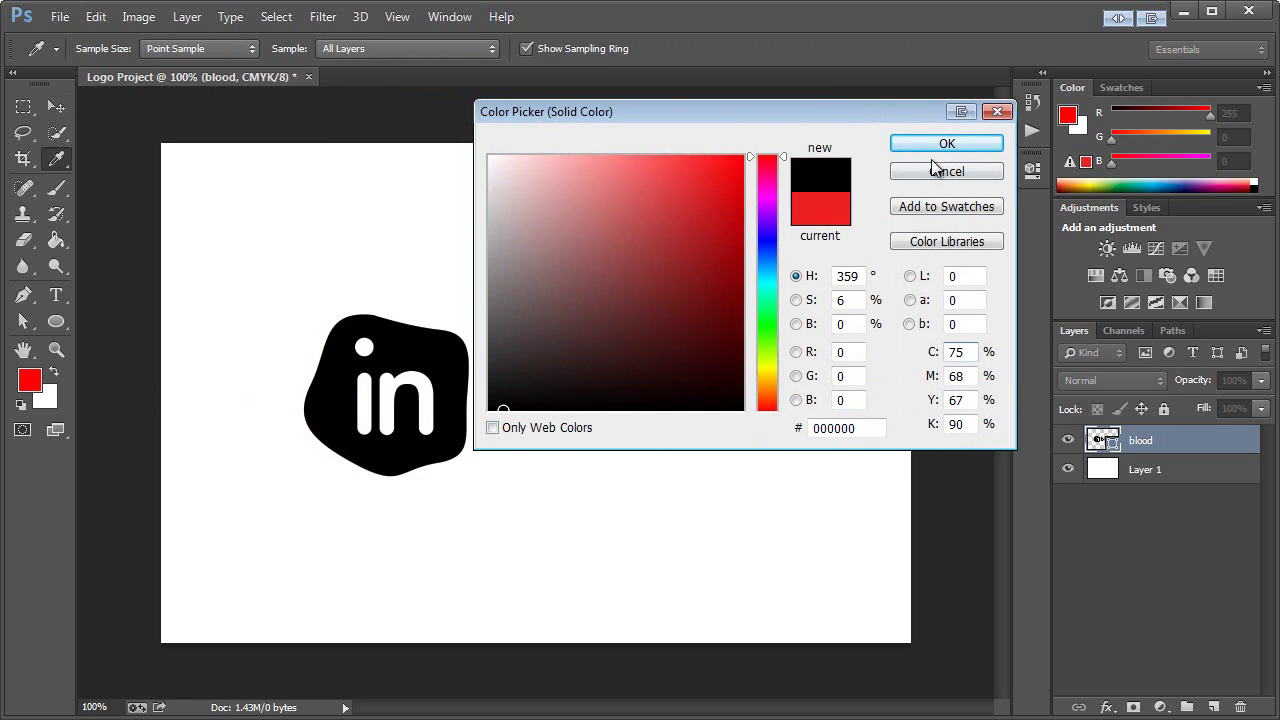
{"action": "left_click", "coordinate": [947, 143]}
Nudge the logo slightly up and left and hide the white Layer 1 background.
{"action": "key", "text": "v"}
{"action": "left_click_drag", "start_coordinate": [427, 355], "coordinate": [428, 353]}
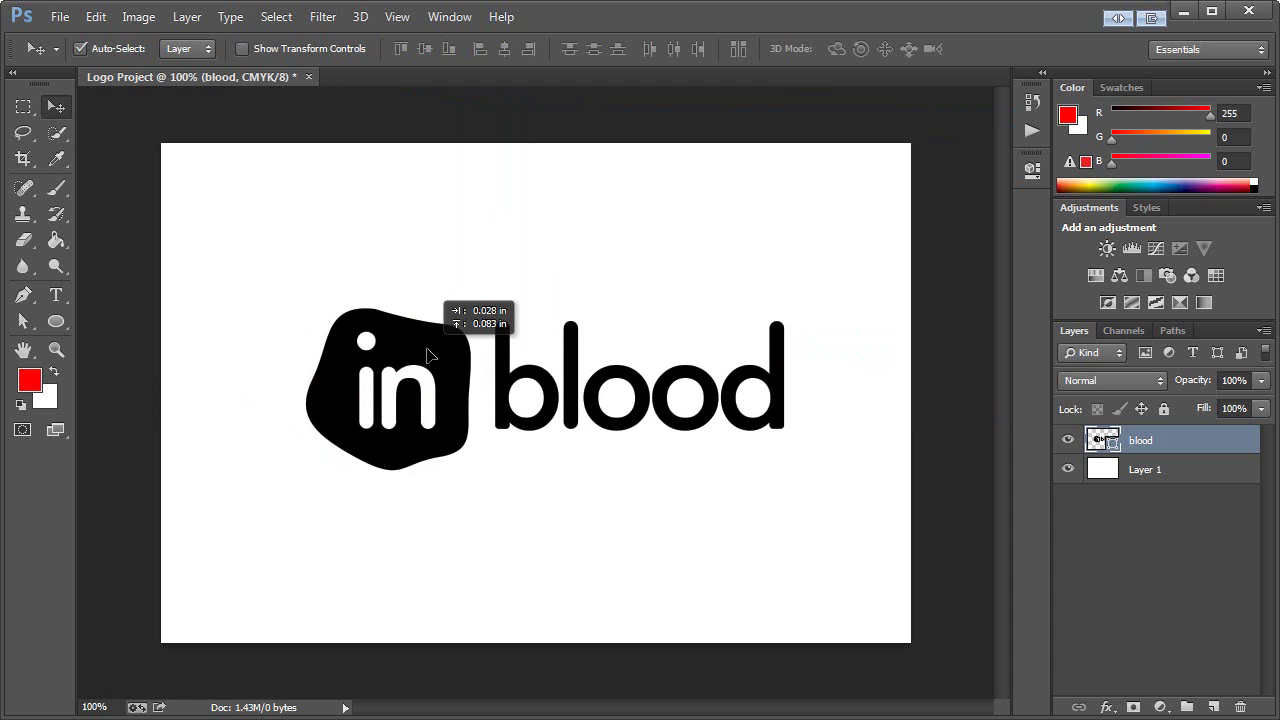
{"action": "left_click", "coordinate": [1068, 469]}
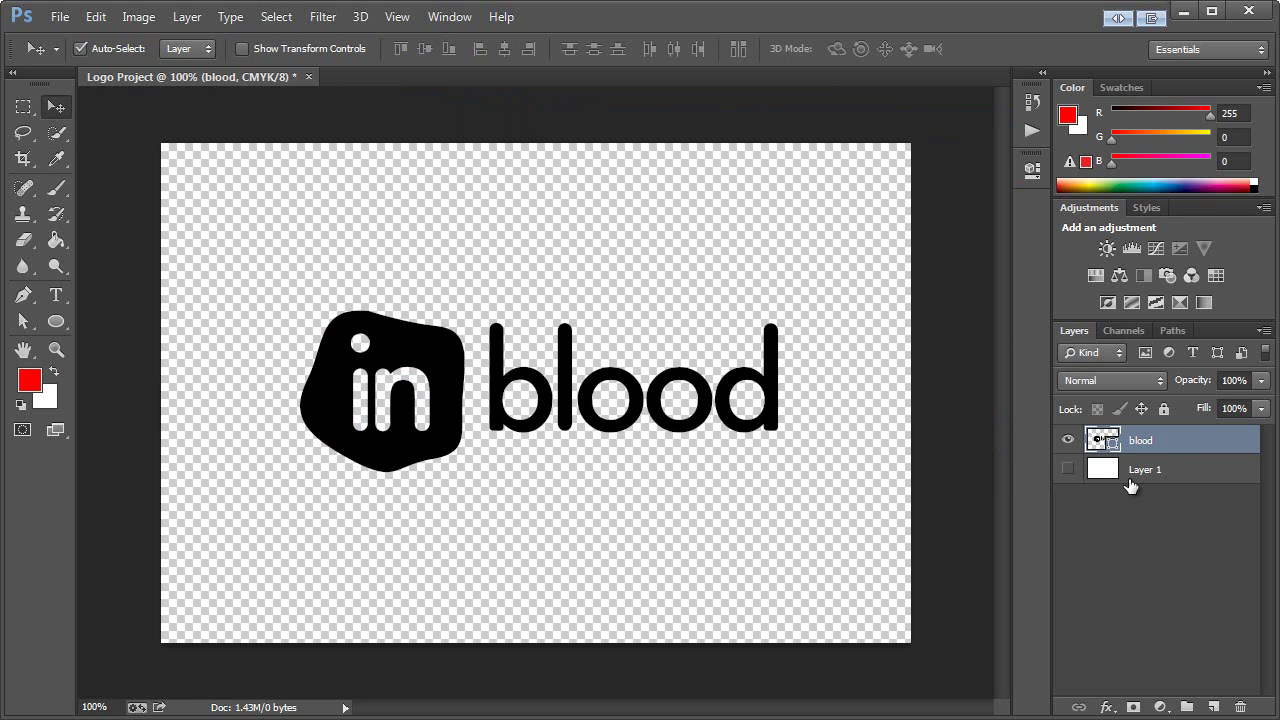
Browse the File menu's save and export options without saving, then make Layer 1 visible again.
{"action": "left_click", "coordinate": [62, 17]}
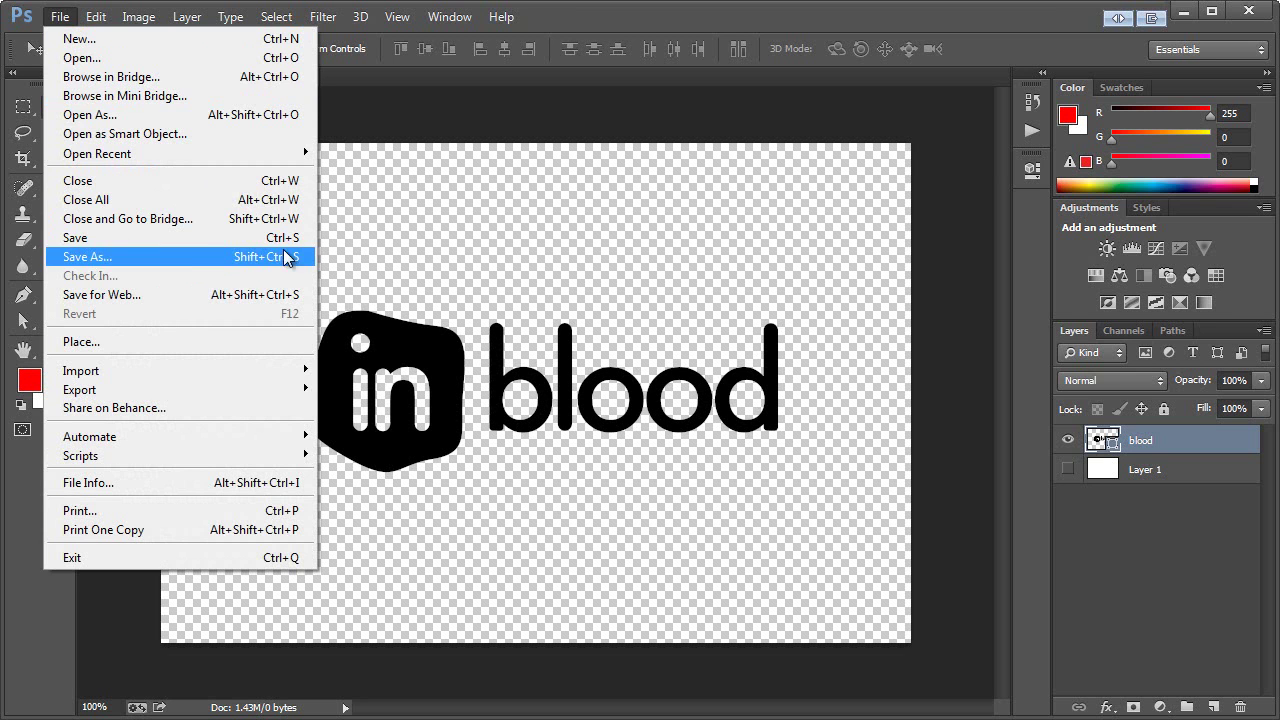
{"action": "mouse_move", "coordinate": [137, 391]}
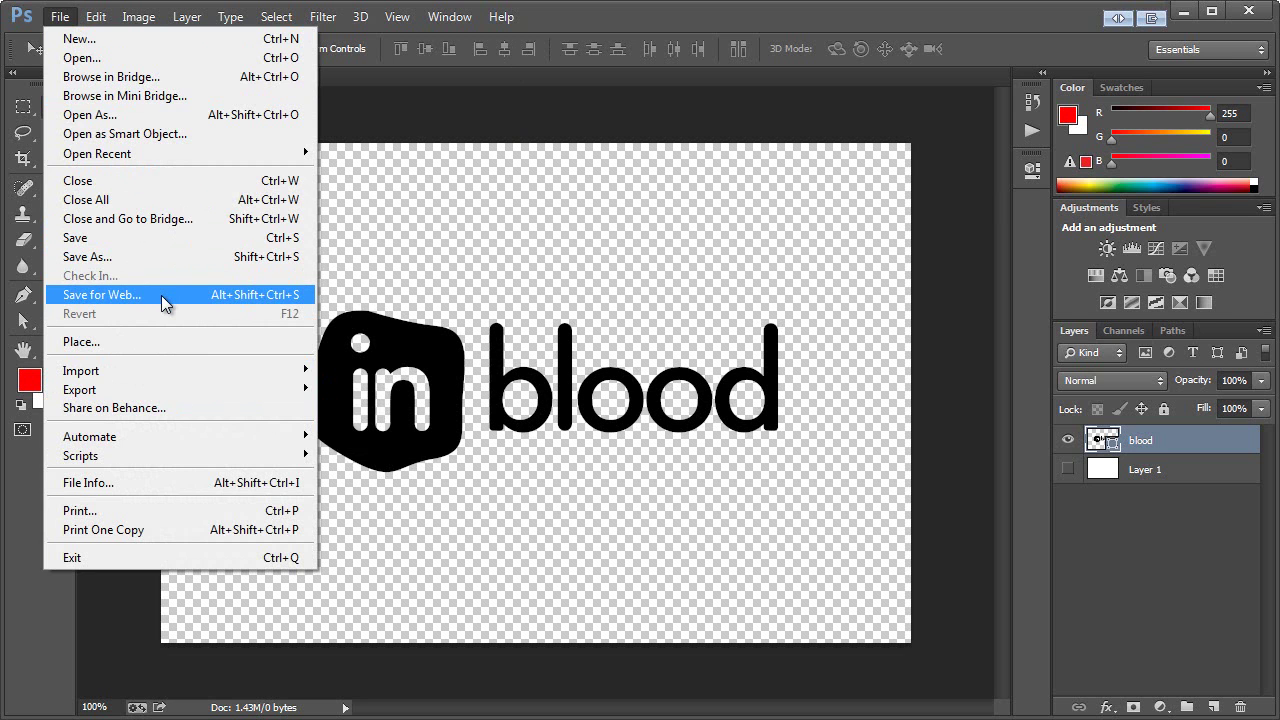
{"action": "left_click", "coordinate": [599, 23]}
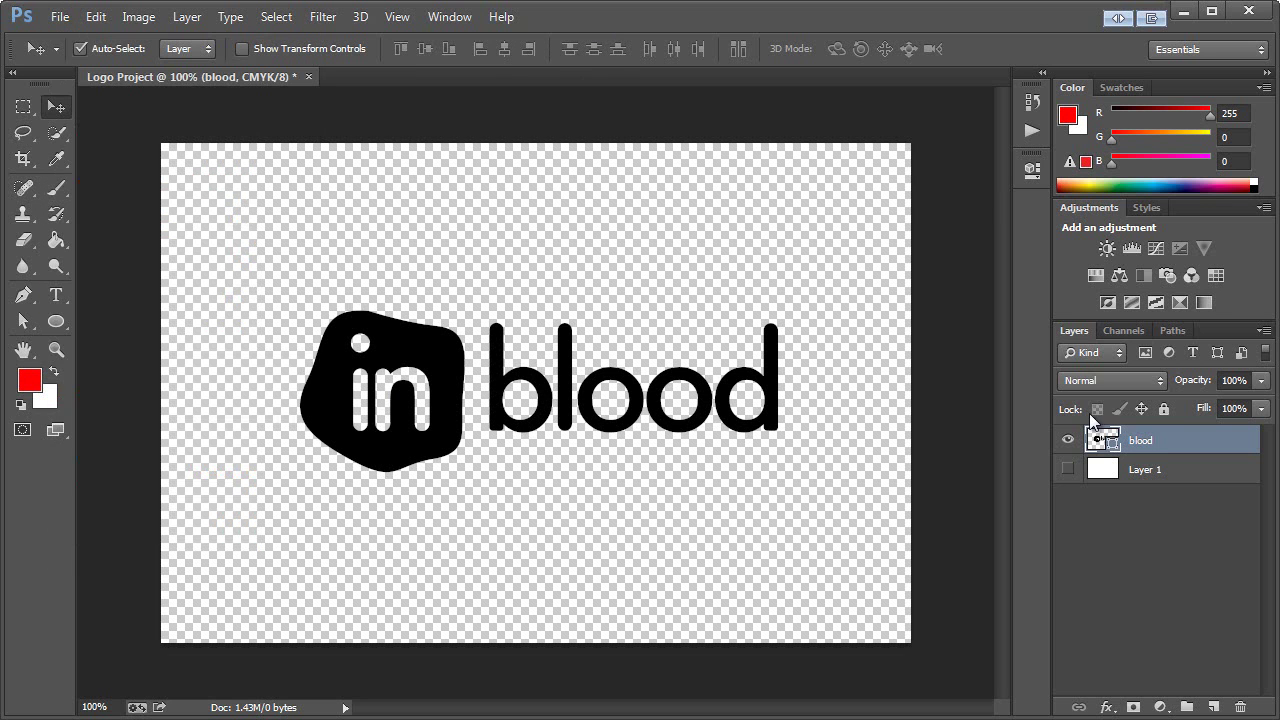
{"action": "left_click", "coordinate": [1068, 469]}
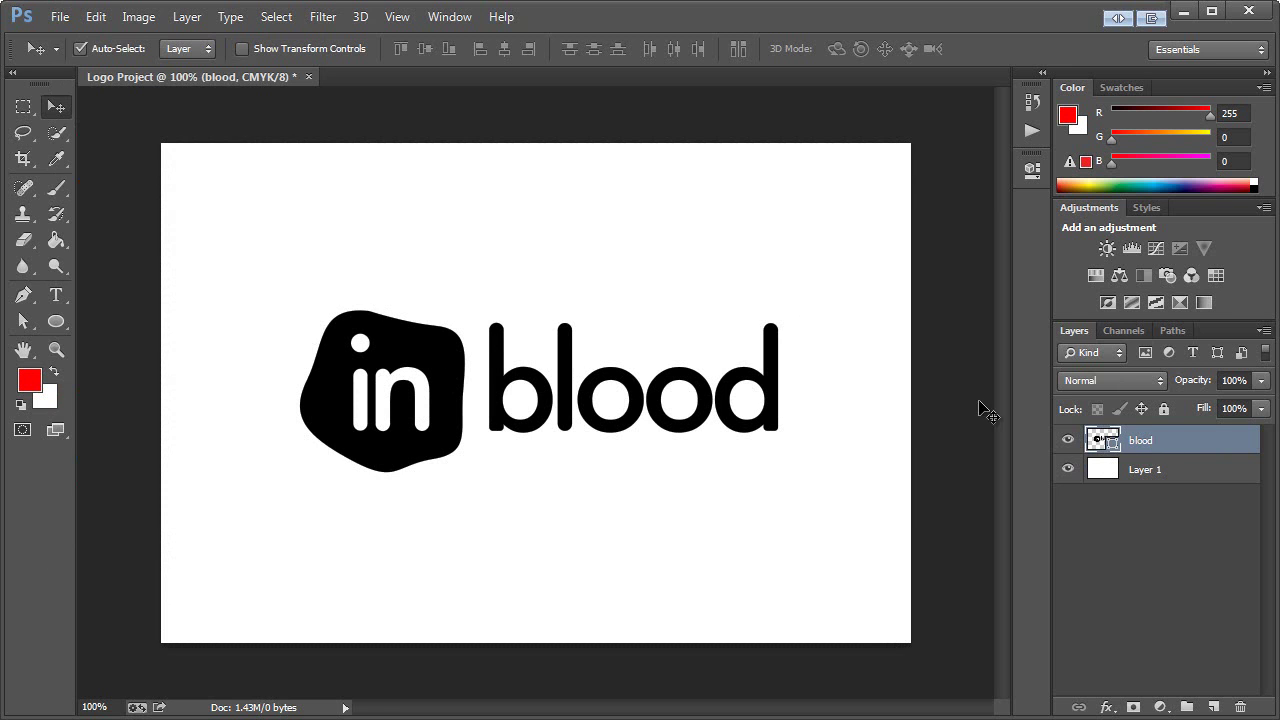
Duplicate the blood layer as 'blood copy'.
{"action": "right_click", "coordinate": [1143, 447]}
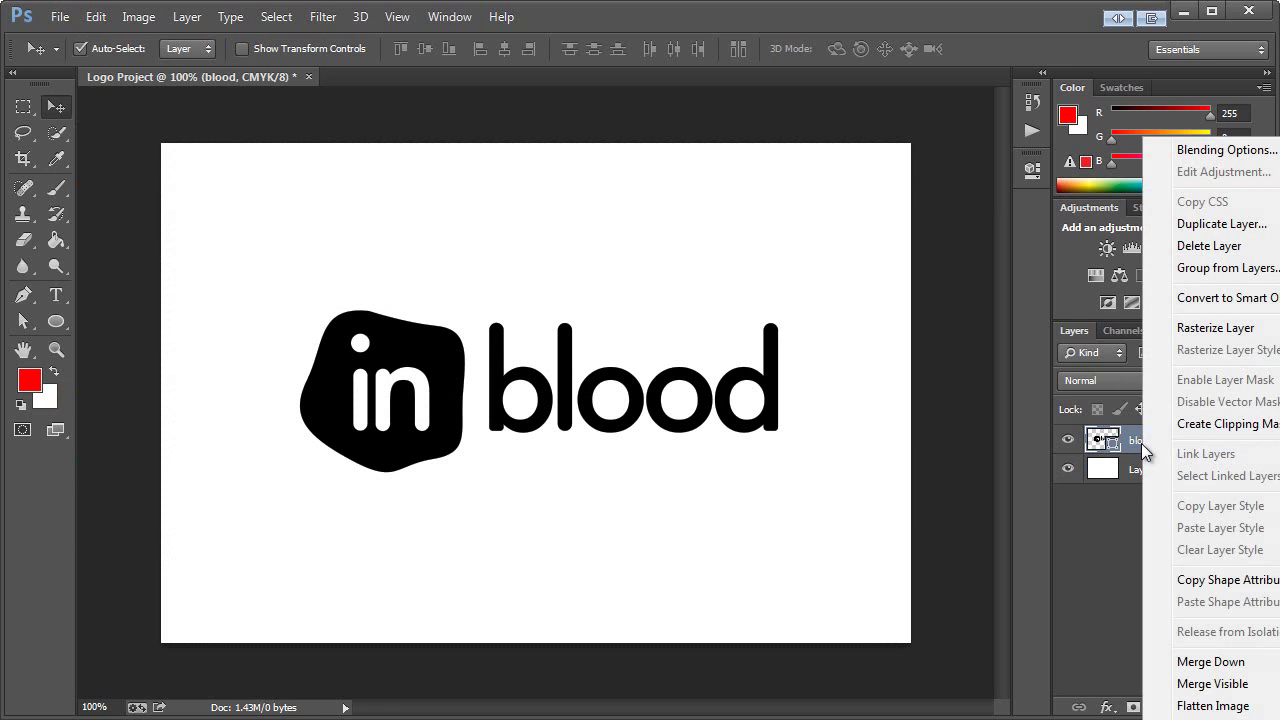
{"action": "left_click", "coordinate": [1203, 222]}
{"action": "left_click", "coordinate": [766, 187]}
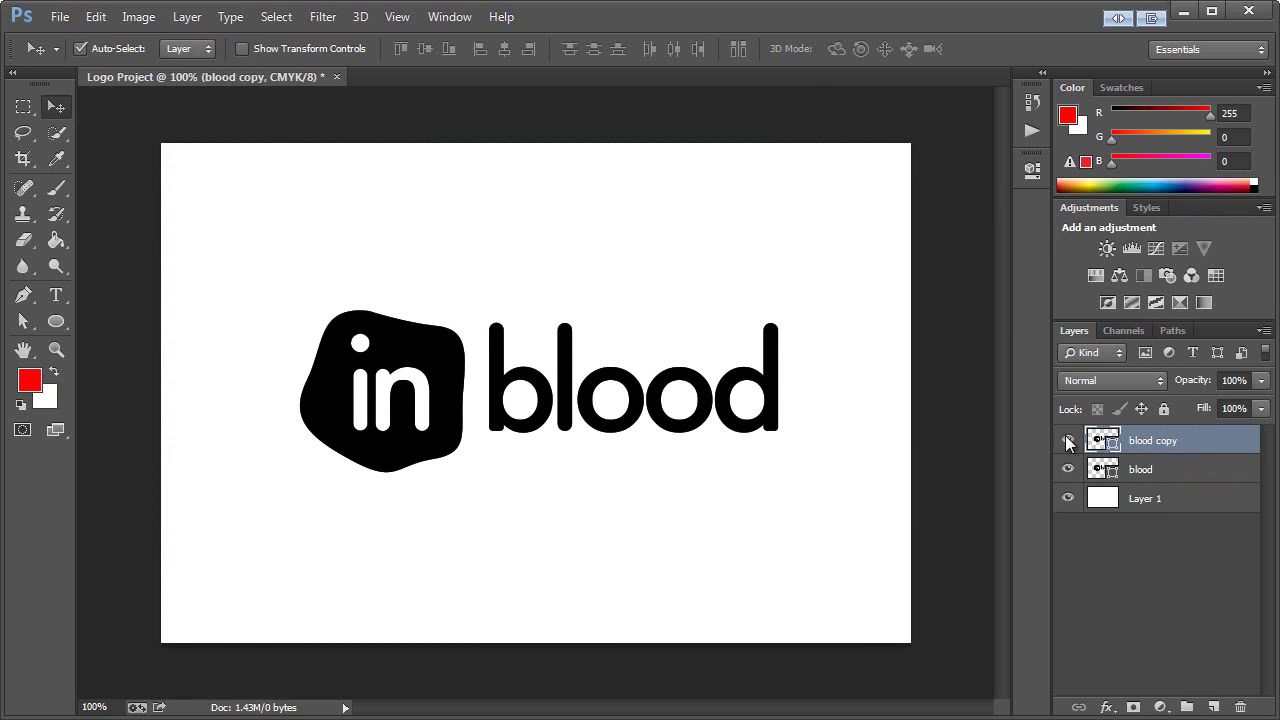
Rename the original layer to 'blood-black' and the copy to 'blood-red'.
{"action": "left_click", "coordinate": [1100, 470]}
{"action": "double_click", "coordinate": [1143, 469]}
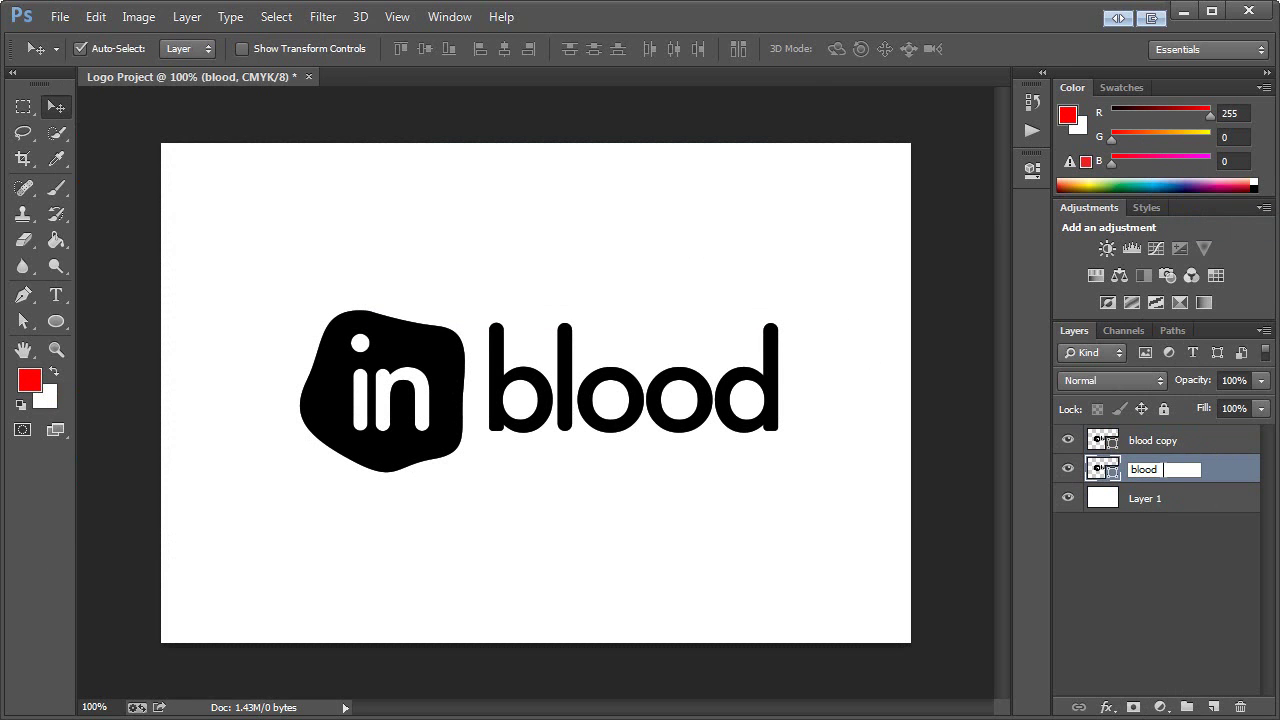
{"action": "type", "text": "-black"}
{"action": "key", "text": "Return"}
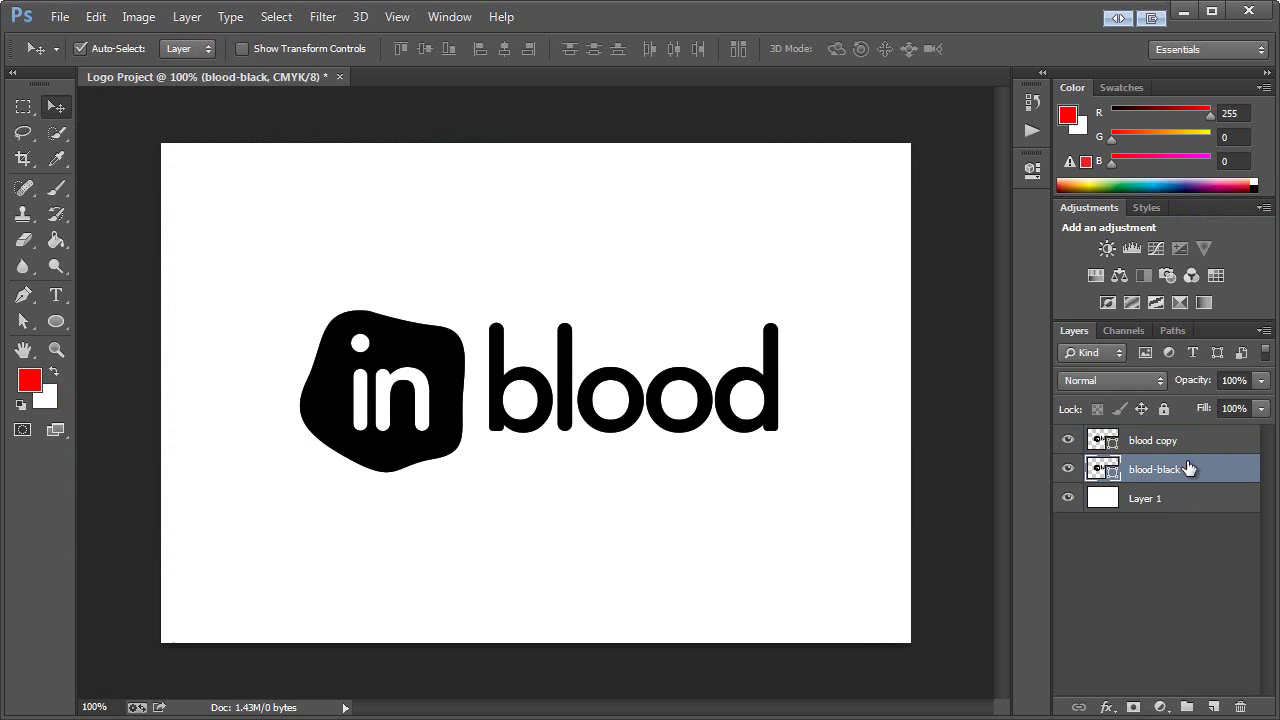
{"action": "left_click", "coordinate": [1170, 441]}
{"action": "double_click", "coordinate": [1163, 441]}
{"action": "left_click_drag", "start_coordinate": [1184, 441], "coordinate": [1151, 441]}
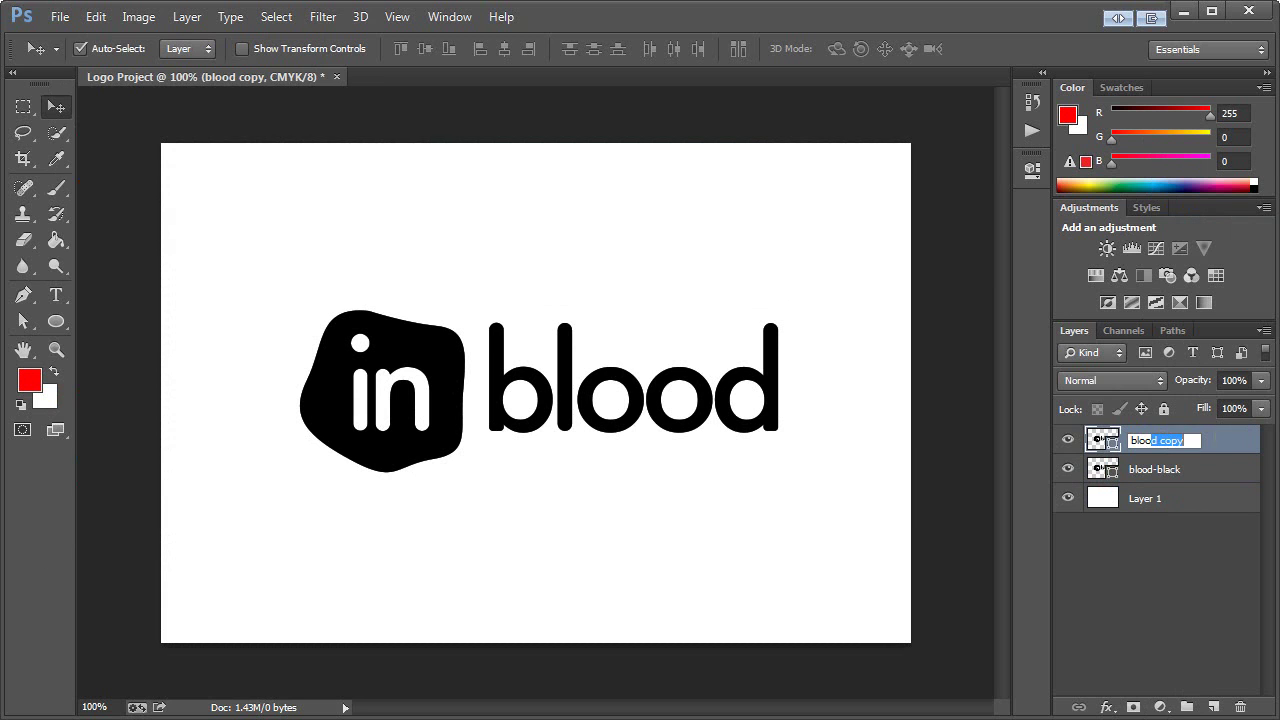
{"action": "type", "text": "d-red"}
{"action": "key", "text": "Return"}
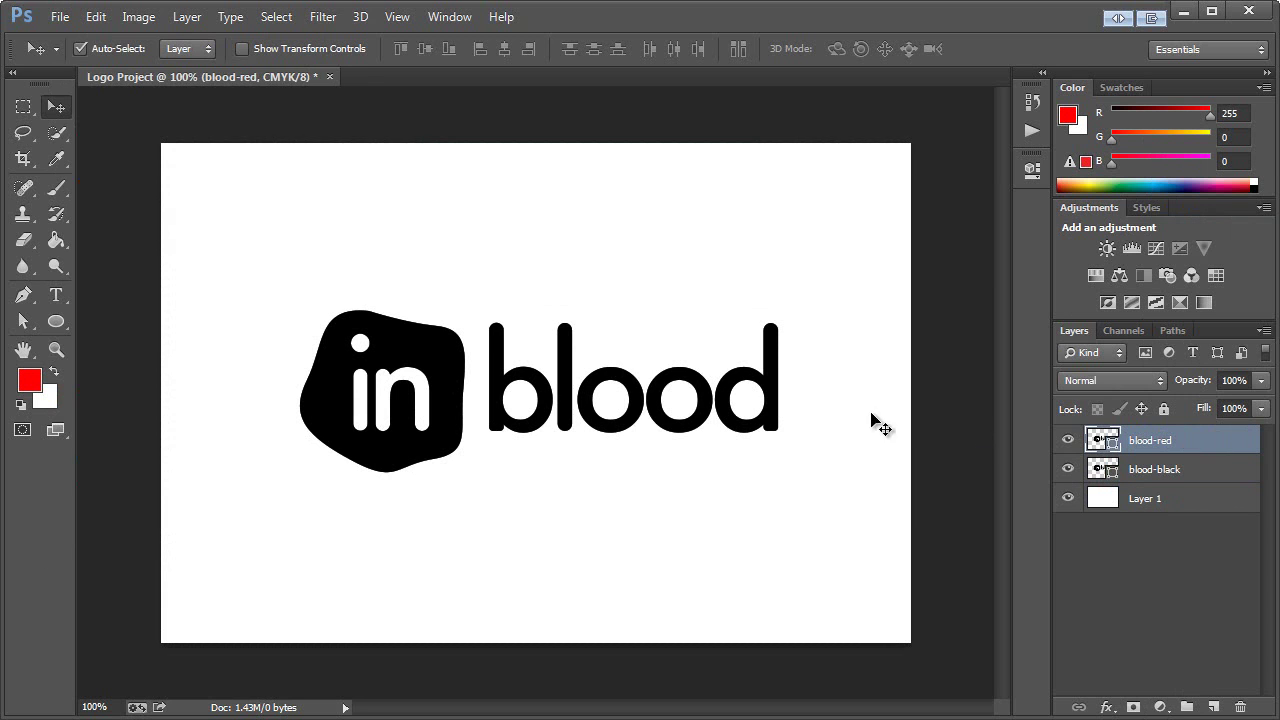
Hide blood-black and change the blood-red logo's fill colour to red.
{"action": "left_click", "coordinate": [1068, 469]}
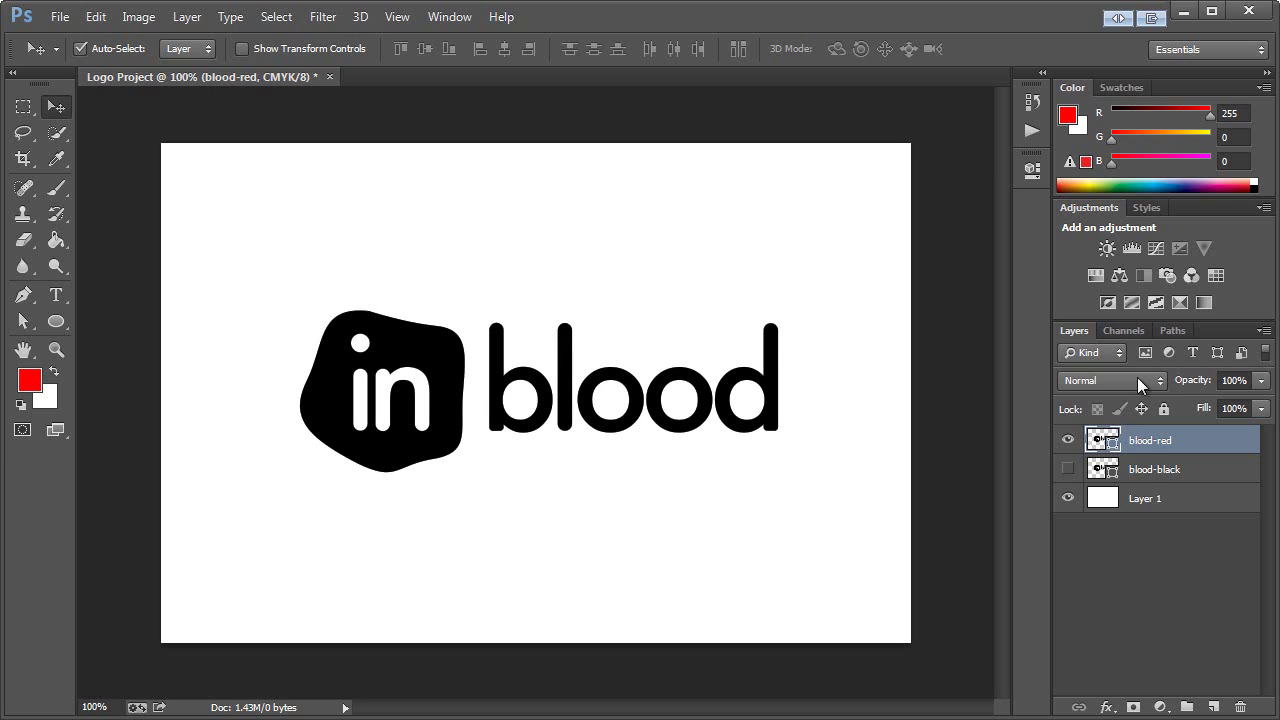
{"action": "double_click", "coordinate": [1104, 441]}
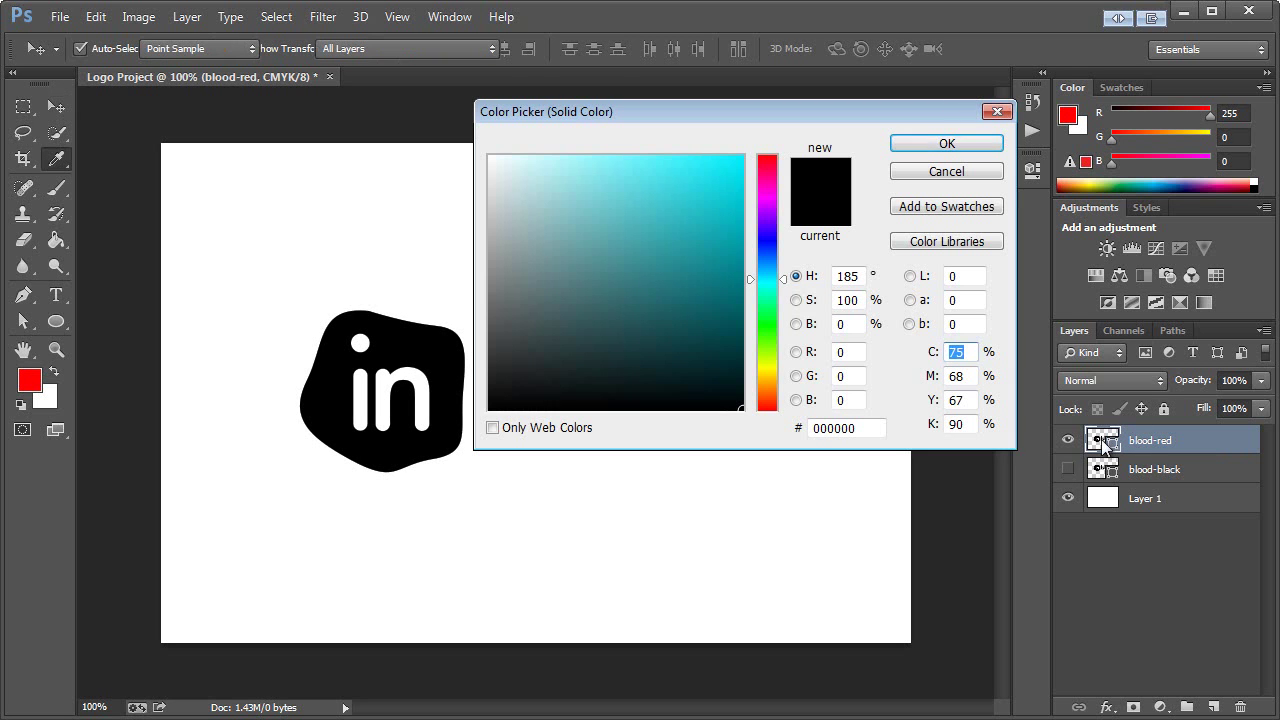
{"action": "left_click", "coordinate": [763, 172]}
{"action": "left_click", "coordinate": [727, 184]}
{"action": "left_click", "coordinate": [946, 144]}
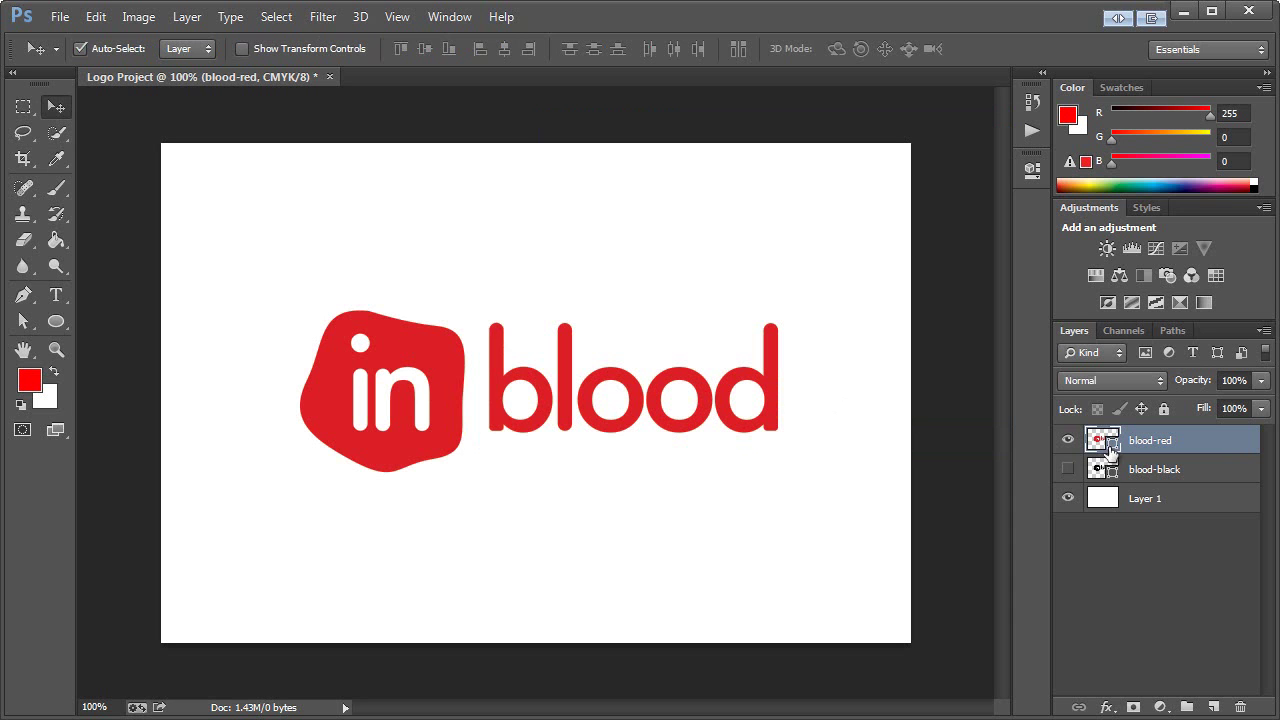
Show blood-black, move the red logo right and the black logo left, and select both layers.
{"action": "left_click", "coordinate": [1068, 469]}
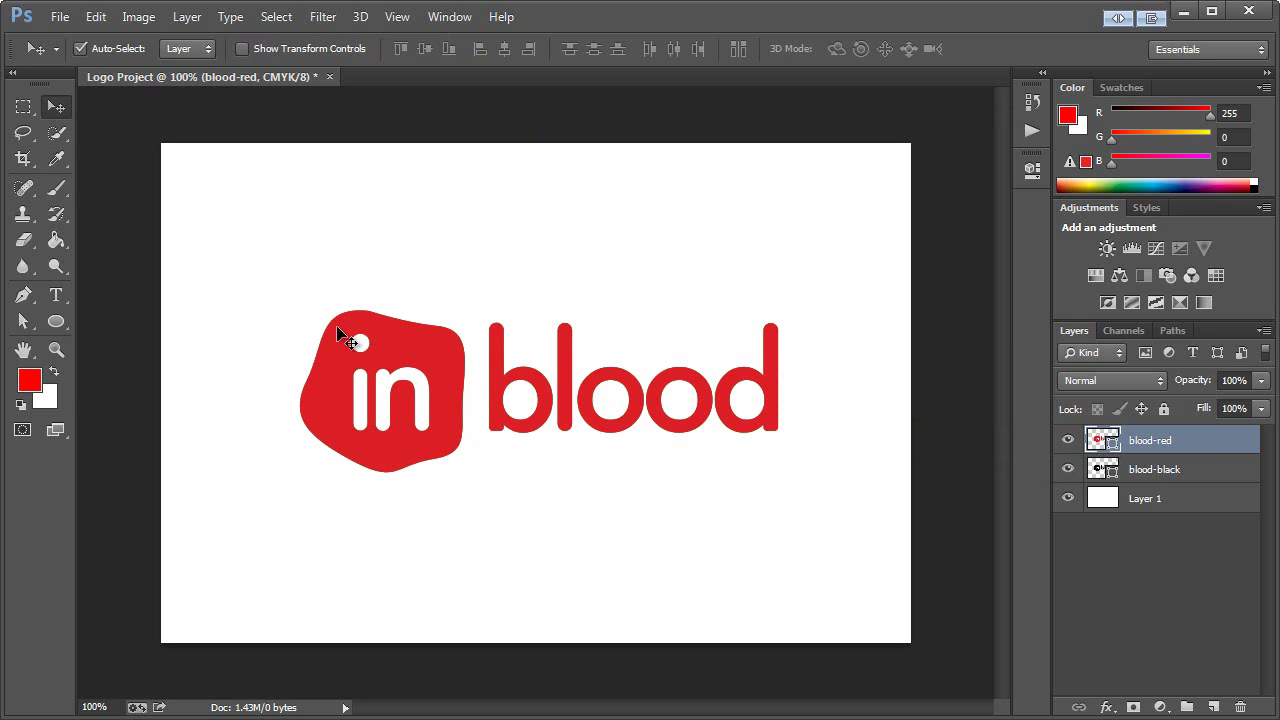
{"action": "left_click_drag", "start_coordinate": [400, 345], "coordinate": [676, 347]}
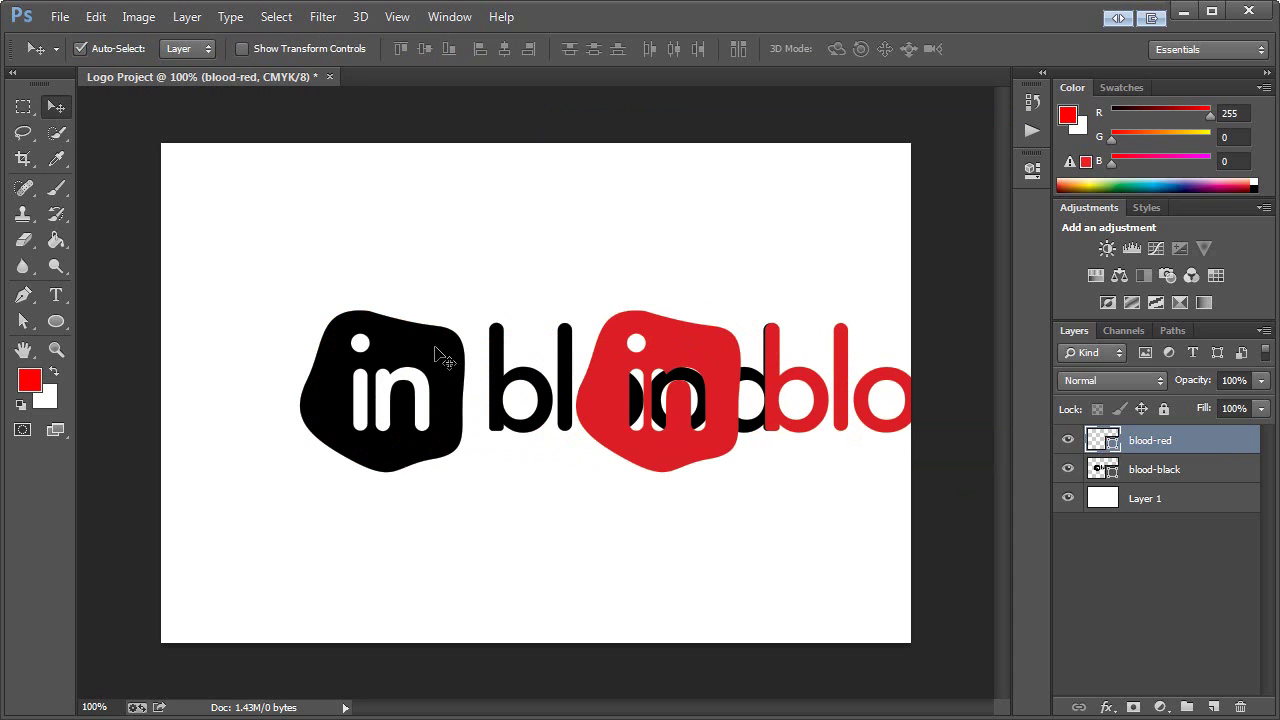
{"action": "left_click_drag", "start_coordinate": [437, 352], "coordinate": [317, 354]}
{"action": "left_click", "coordinate": [531, 280]}
{"action": "left_click", "coordinate": [544, 335]}
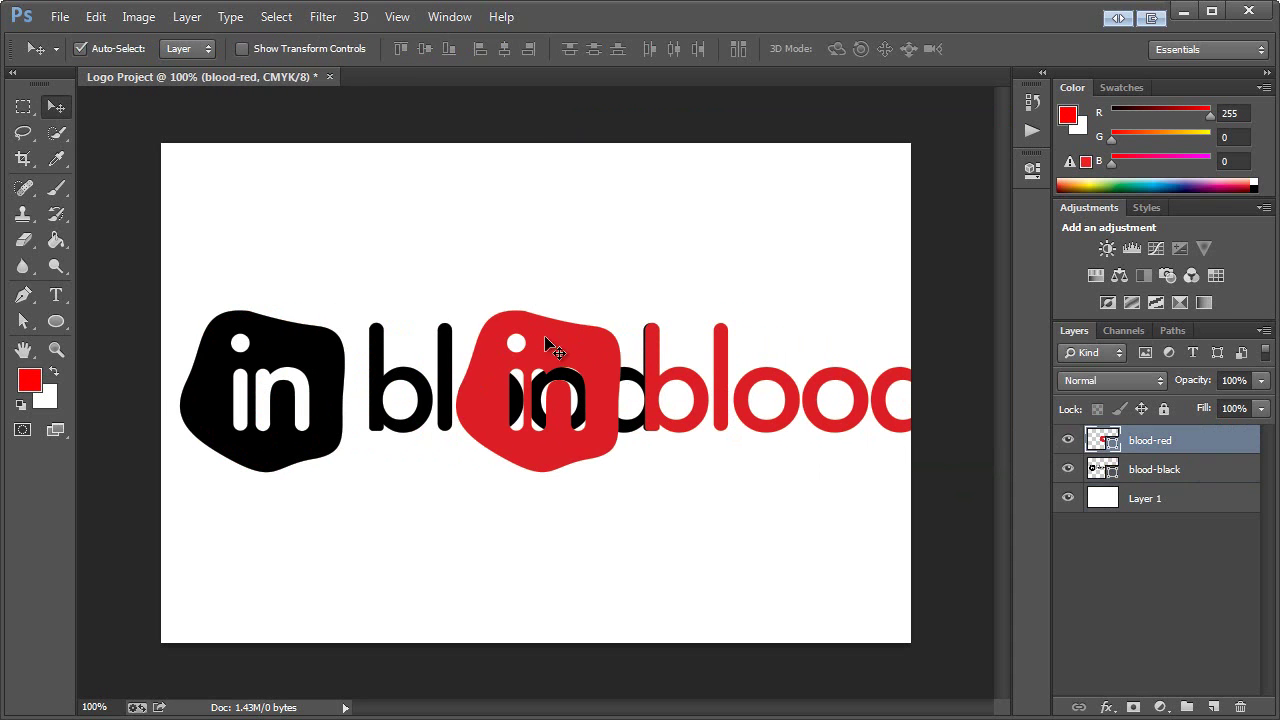
{"action": "left_click", "coordinate": [268, 352], "text": "shift"}
Scale both logos to about 62%, then undo the scaling.
{"action": "key", "text": "ctrl+t"}
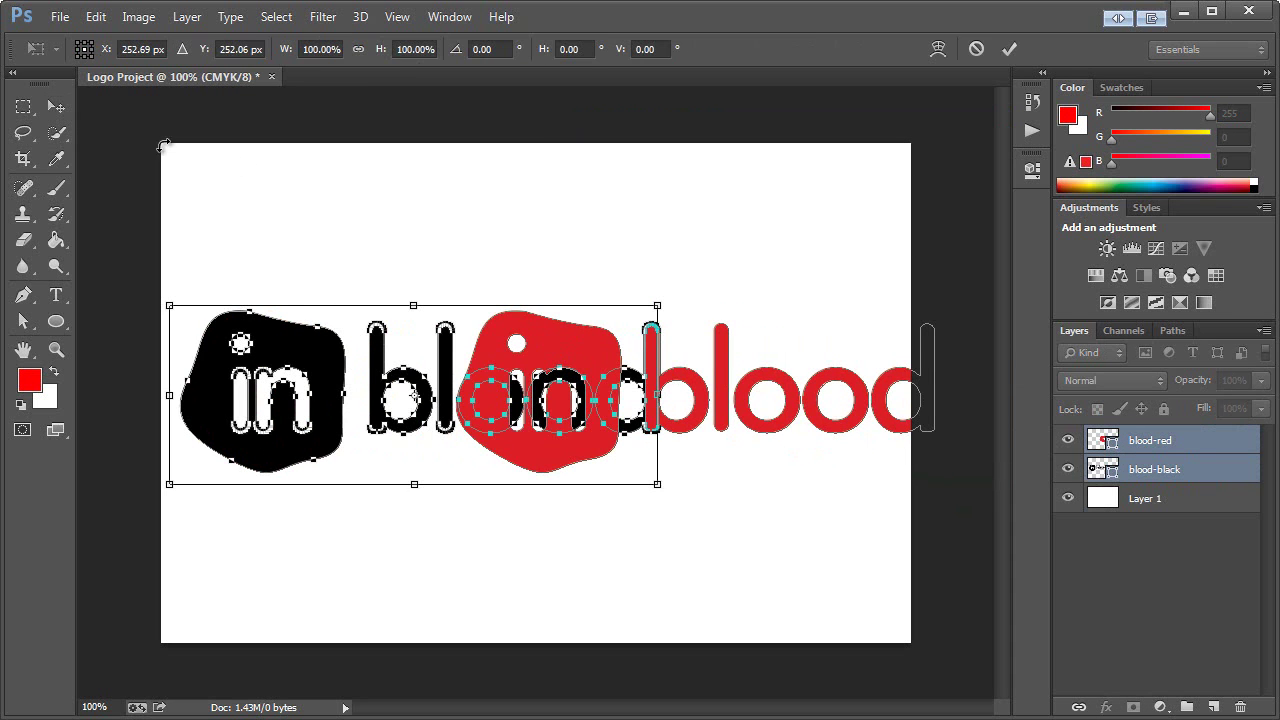
{"action": "key", "text": "Return"}
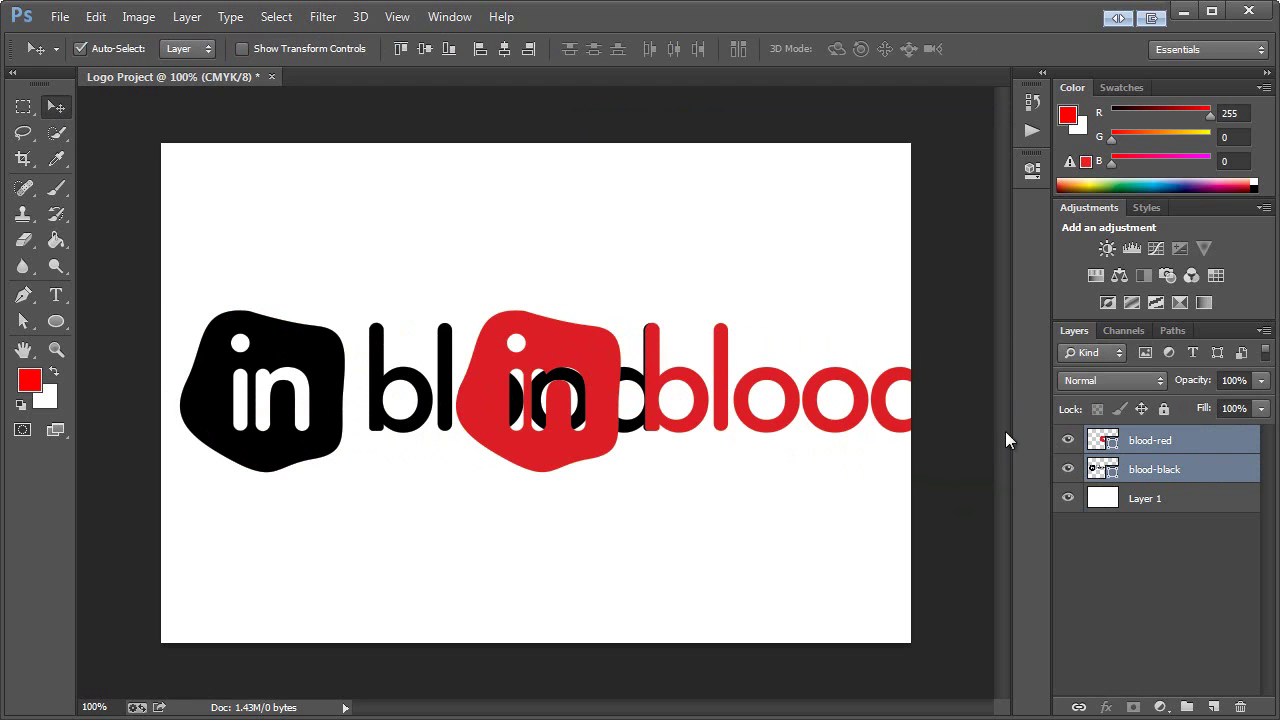
{"action": "key", "text": "ctrl+t"}
{"action": "left_click_drag", "start_coordinate": [662, 489], "coordinate": [550, 477]}
{"action": "left_click", "coordinate": [60, 112]}
{"action": "key", "text": "Return"}
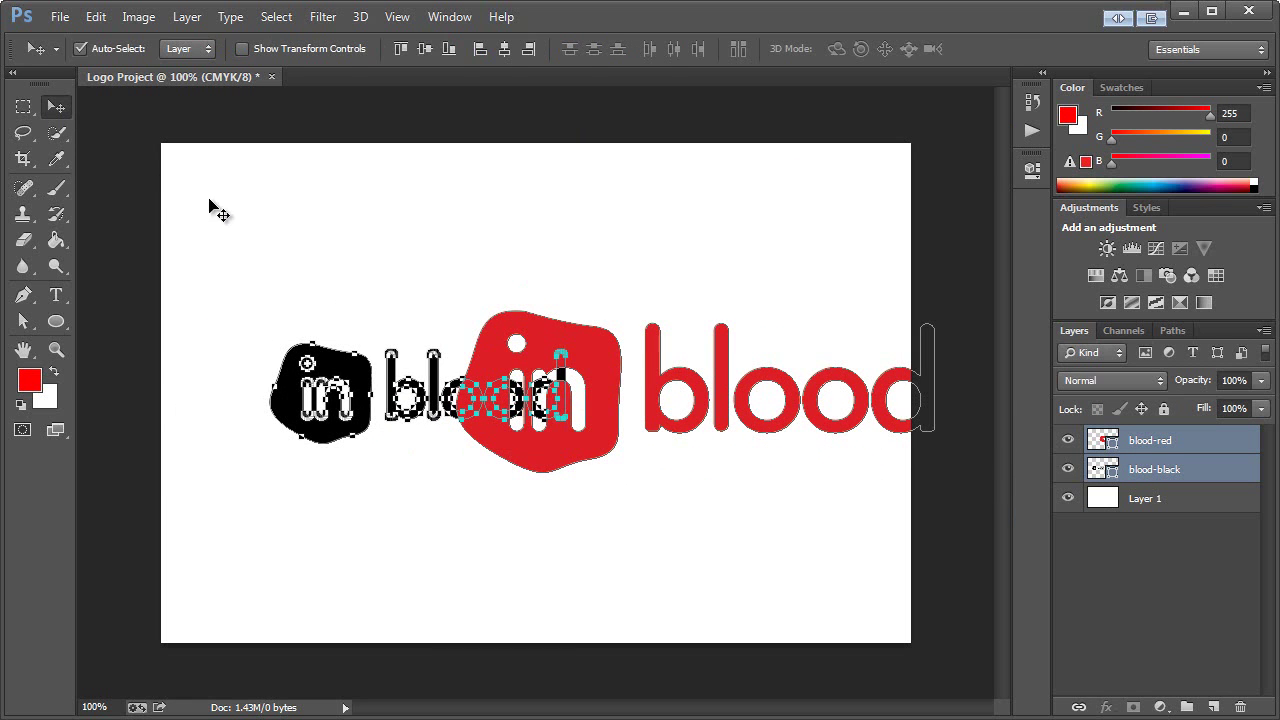
{"action": "key", "text": "ctrl+z"}
Move the red logo below the black one, then shift both logos up and right.
{"action": "left_click", "coordinate": [1166, 472]}
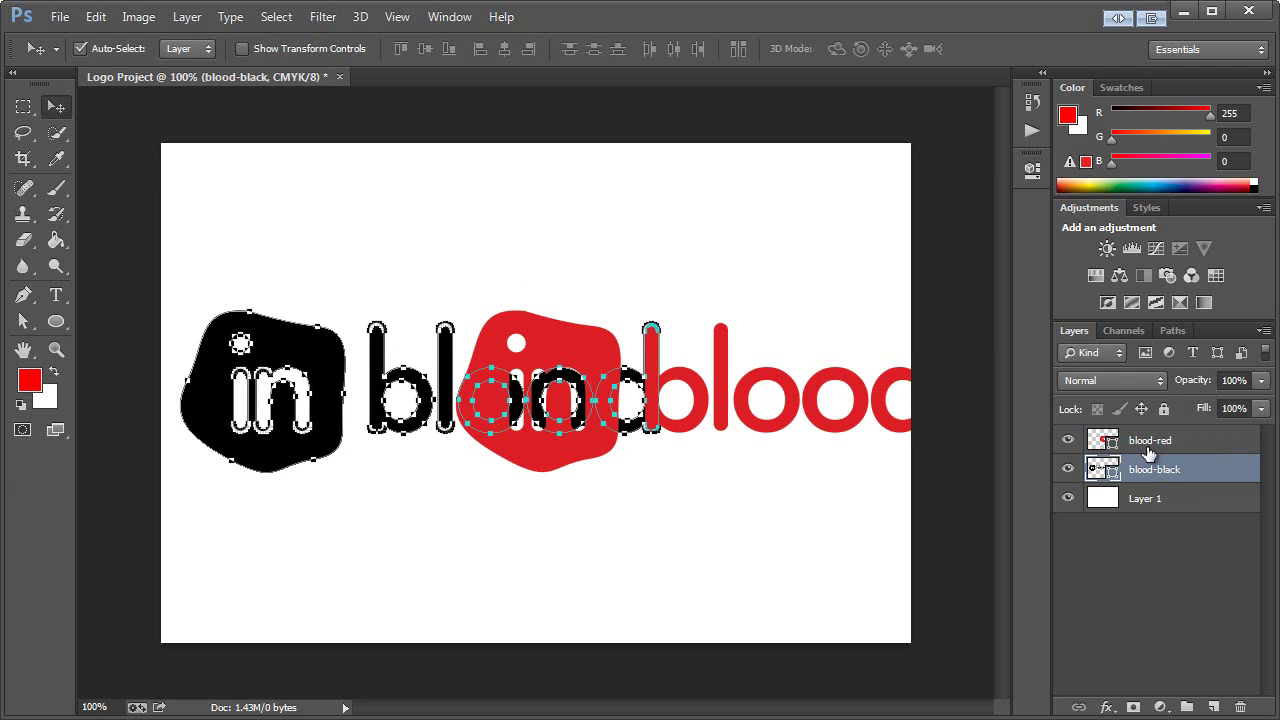
{"action": "left_click", "coordinate": [1168, 445]}
{"action": "left_click", "coordinate": [762, 347]}
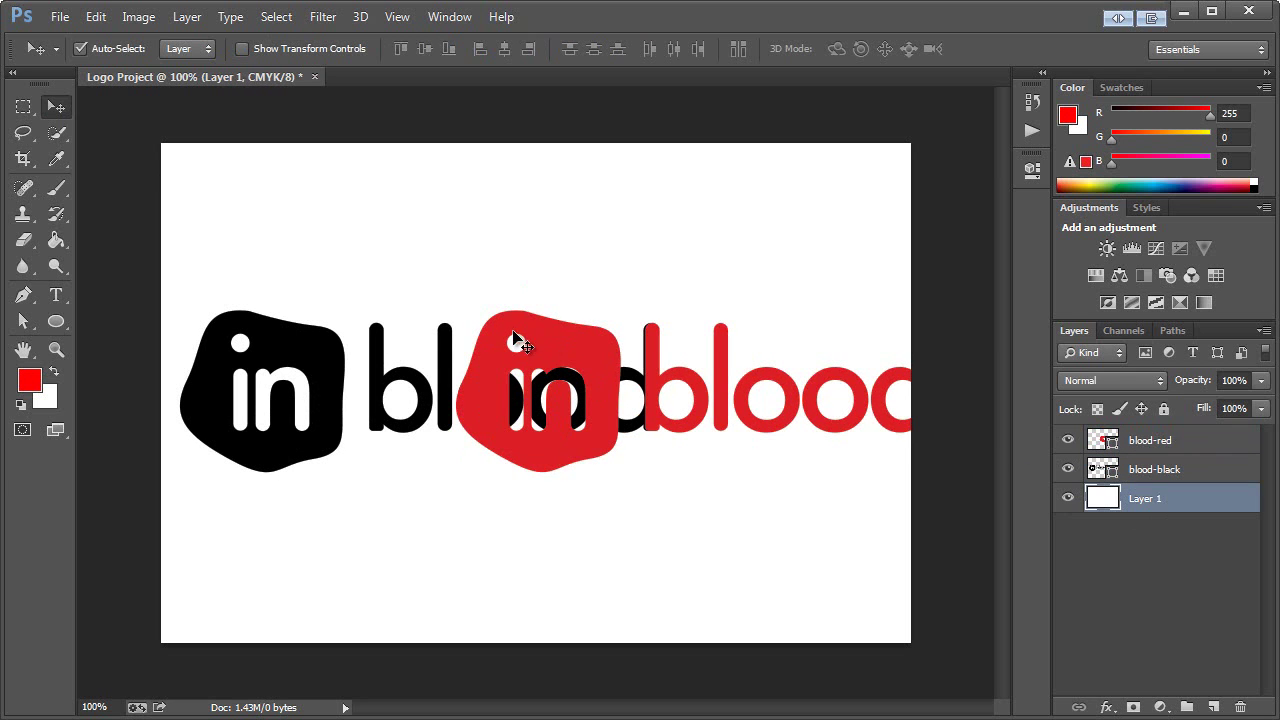
{"action": "left_click_drag", "start_coordinate": [556, 334], "coordinate": [292, 512]}
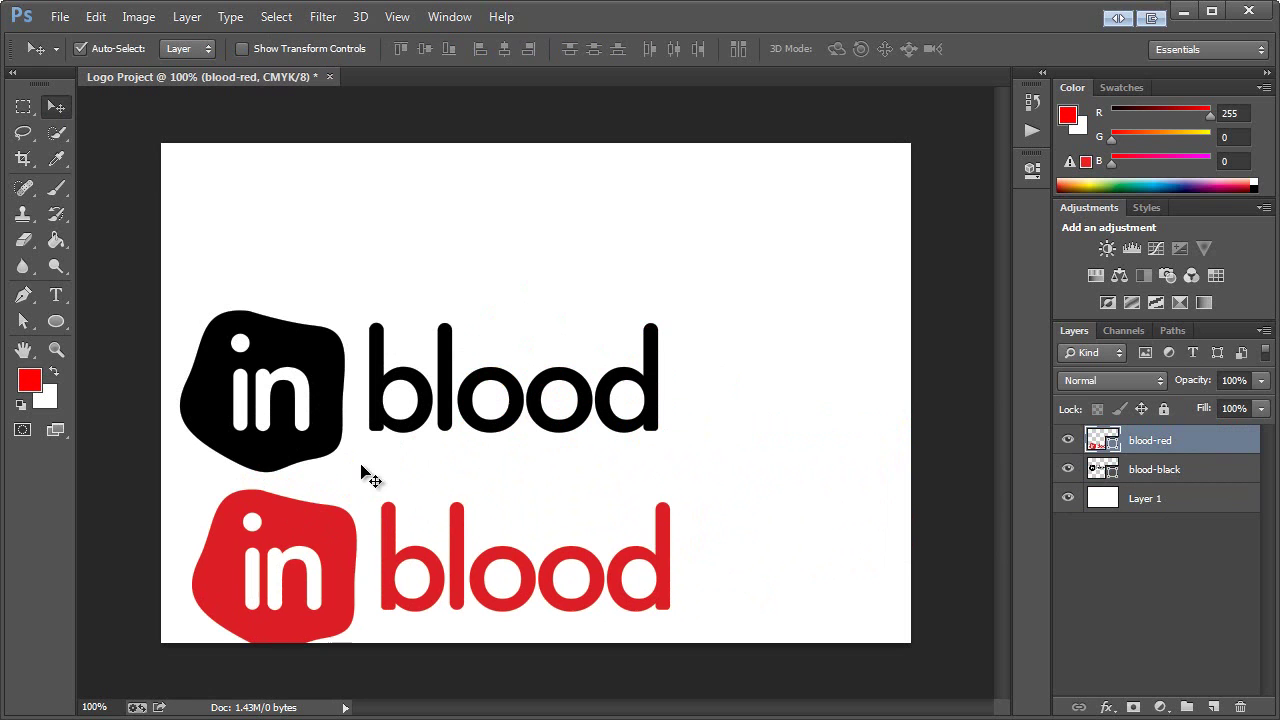
{"action": "left_click", "coordinate": [295, 352], "text": "shift"}
{"action": "left_click_drag", "start_coordinate": [290, 346], "coordinate": [372, 276]}
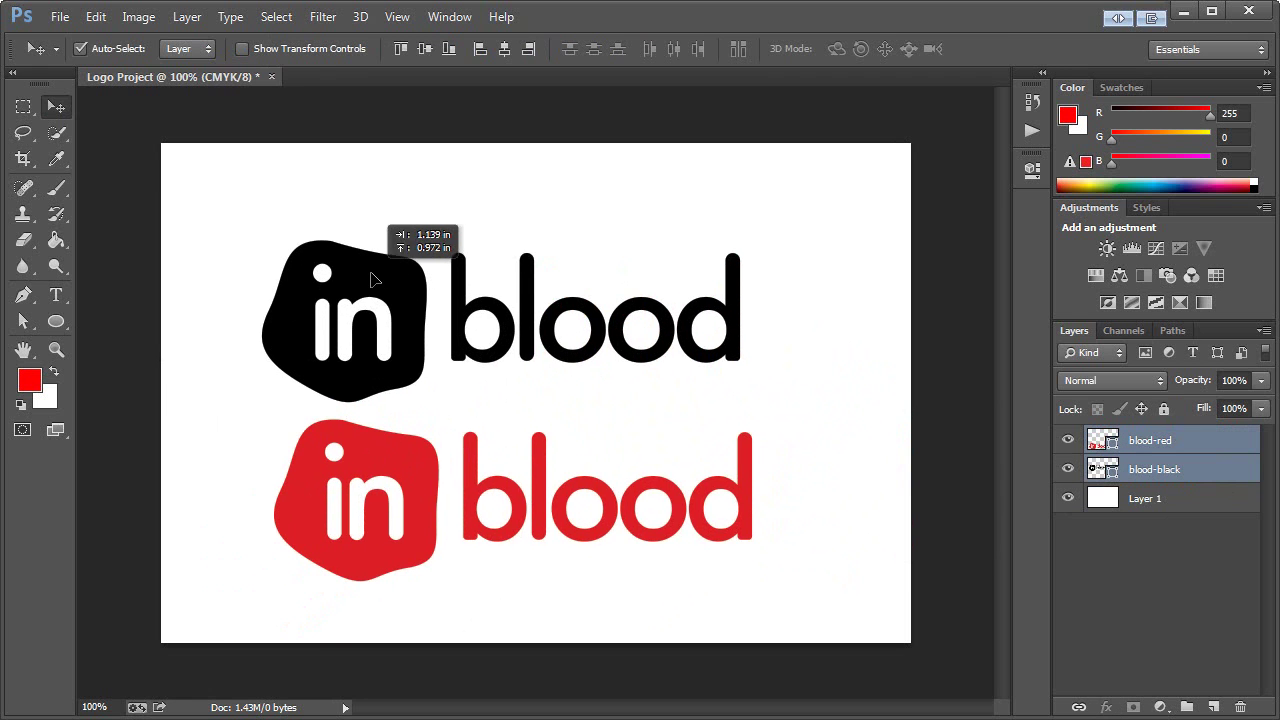
Select all logo paths and scale both logos down to about half size.
{"action": "key", "text": "ctrl+t"}
{"action": "left_click", "coordinate": [56, 106]}
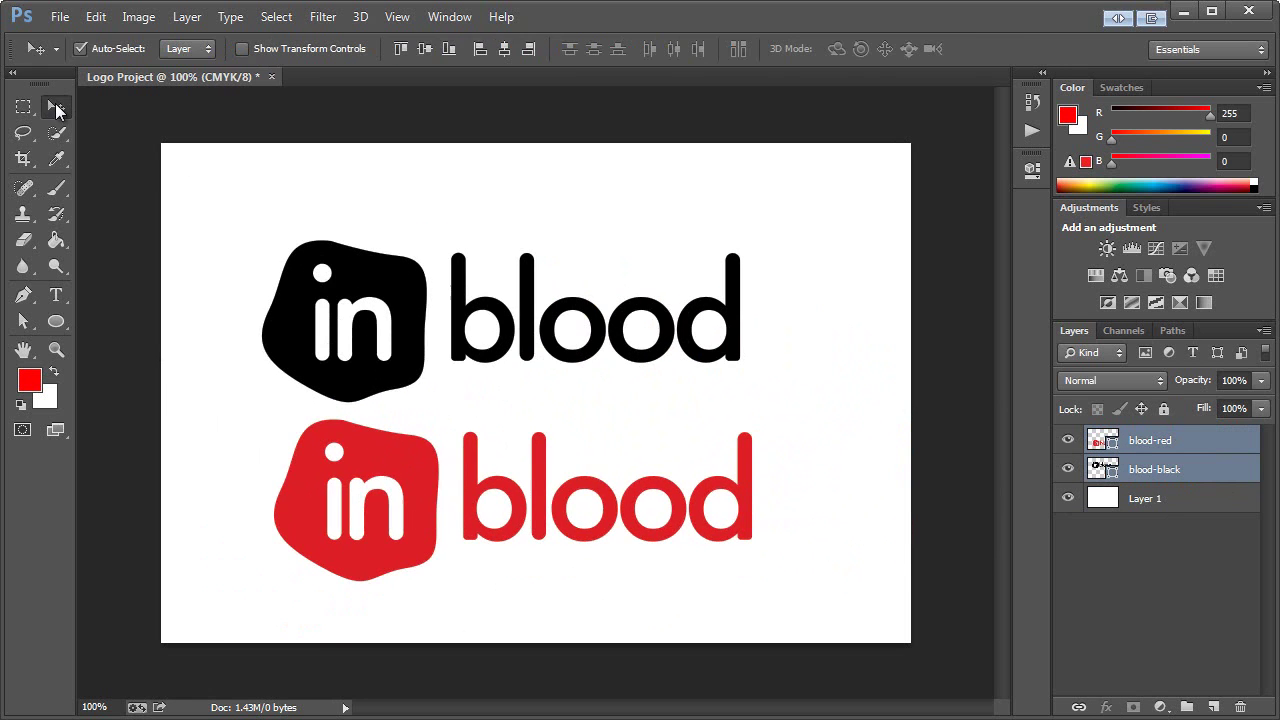
{"action": "left_click", "coordinate": [24, 321]}
{"action": "left_click_drag", "start_coordinate": [203, 190], "coordinate": [802, 588]}
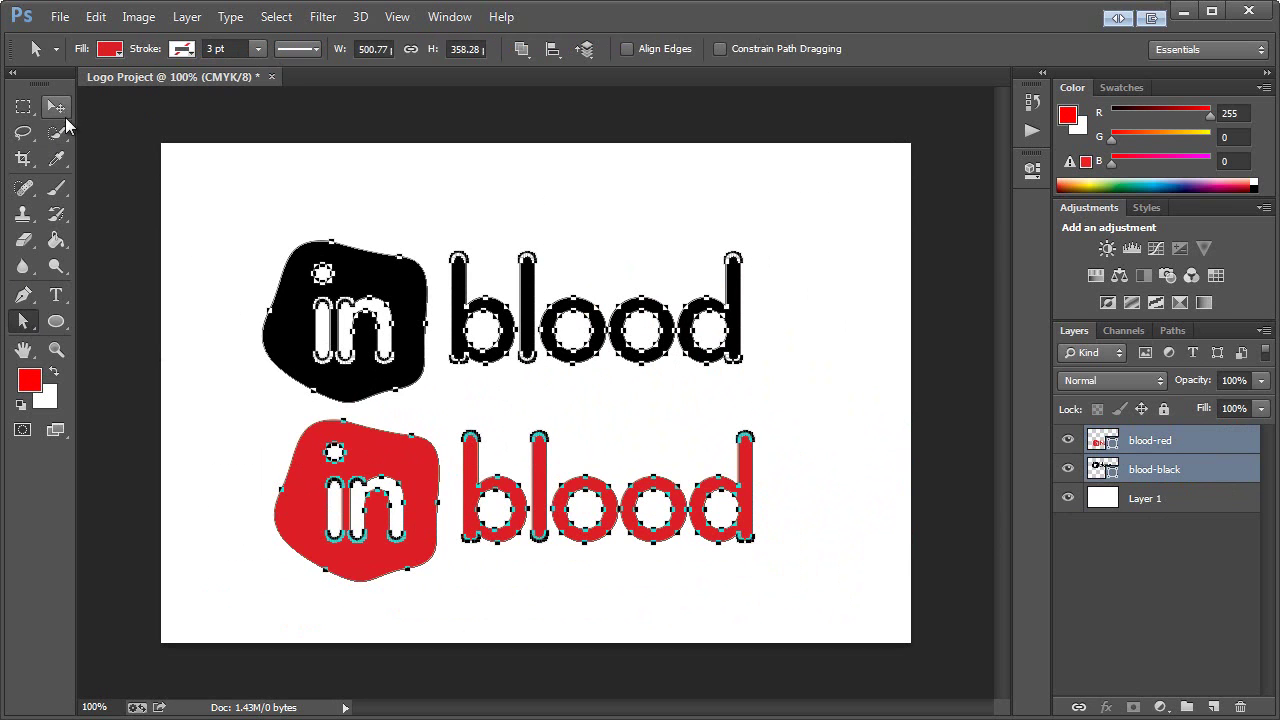
{"action": "left_click", "coordinate": [64, 110]}
{"action": "key", "text": "ctrl+t"}
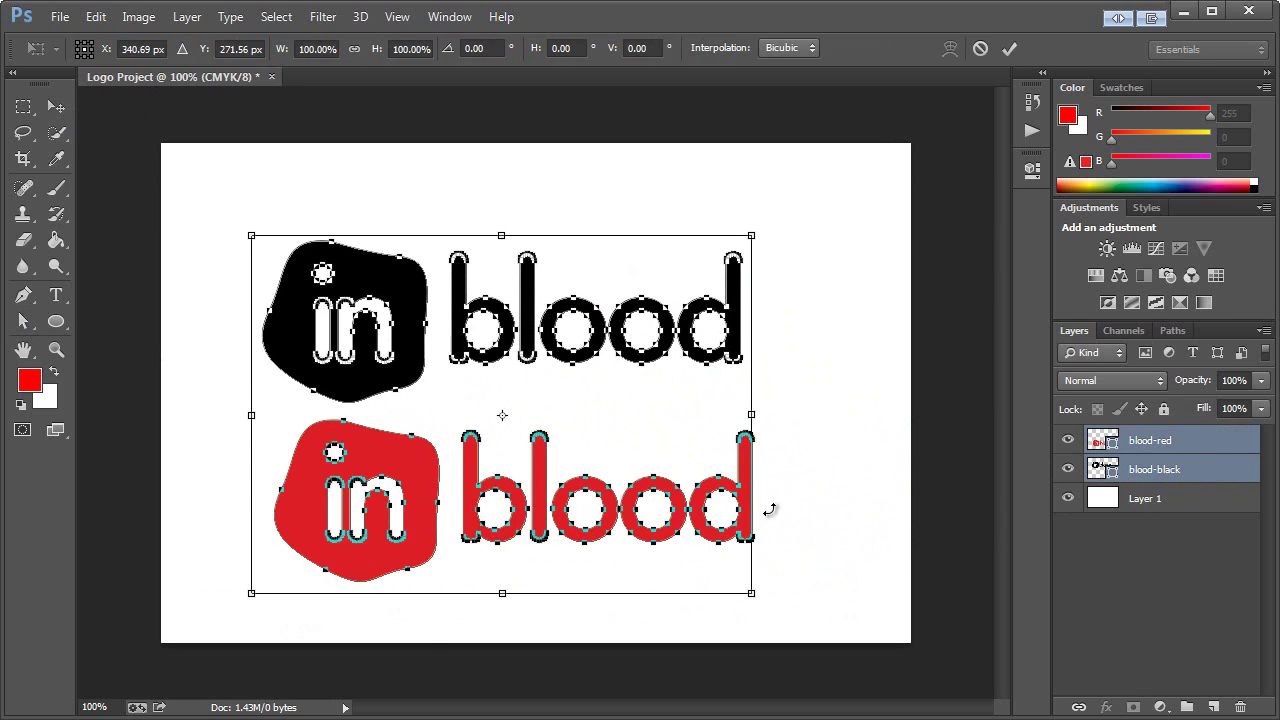
{"action": "left_click_drag", "start_coordinate": [762, 581], "coordinate": [469, 452]}
{"action": "key", "text": "Return"}
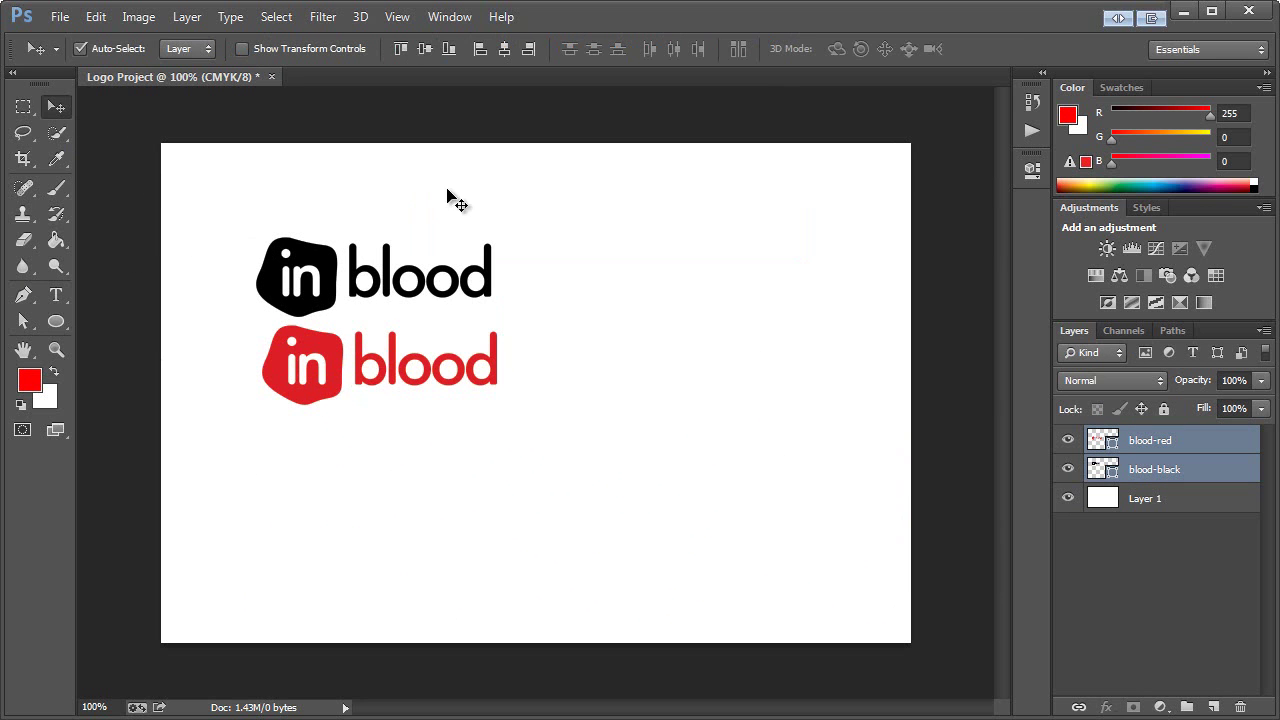
Place the red logo beside the black one and select both logo layers.
{"action": "left_click", "coordinate": [1156, 470]}
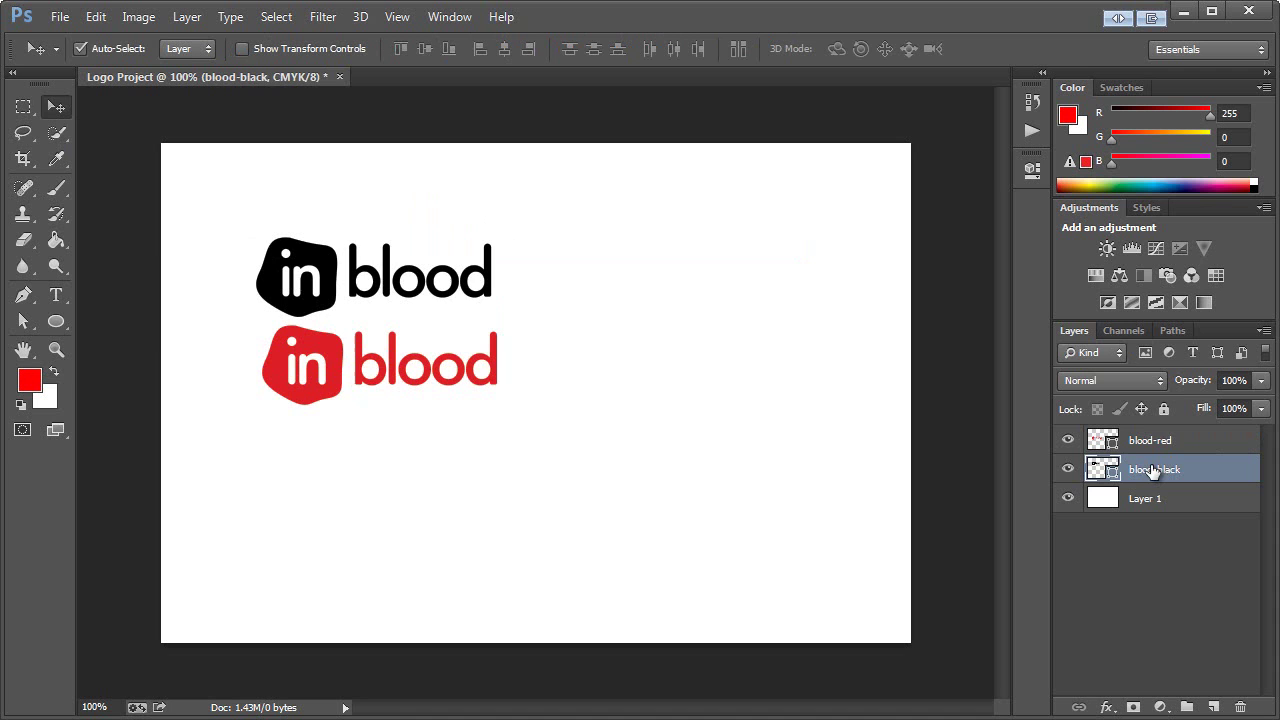
{"action": "left_click", "coordinate": [1150, 440]}
{"action": "left_click_drag", "start_coordinate": [322, 352], "coordinate": [591, 515]}
{"action": "left_click", "coordinate": [1170, 470], "text": "shift"}
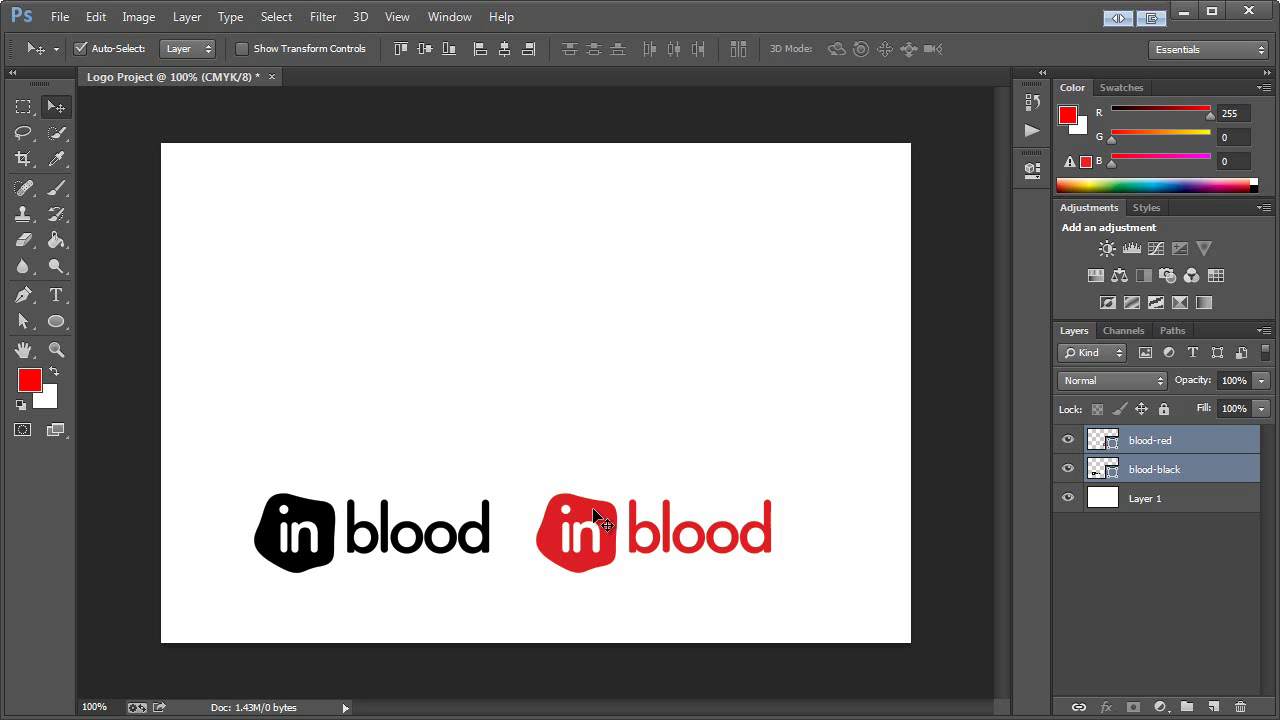
Select only the blood-red layer and drag it in the Layers panel to begin duplicating it.
{"action": "left_click", "coordinate": [1170, 450]}
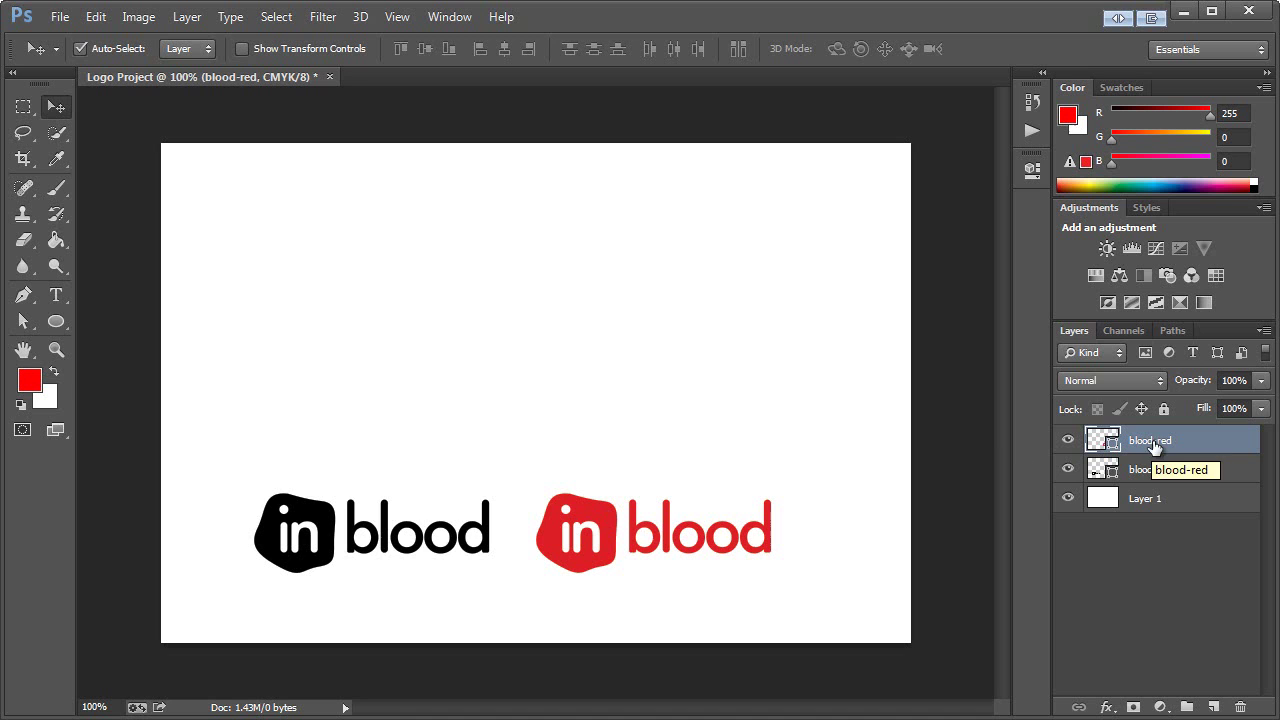
{"action": "left_click_drag", "start_coordinate": [1155, 445], "coordinate": [1210, 706]}
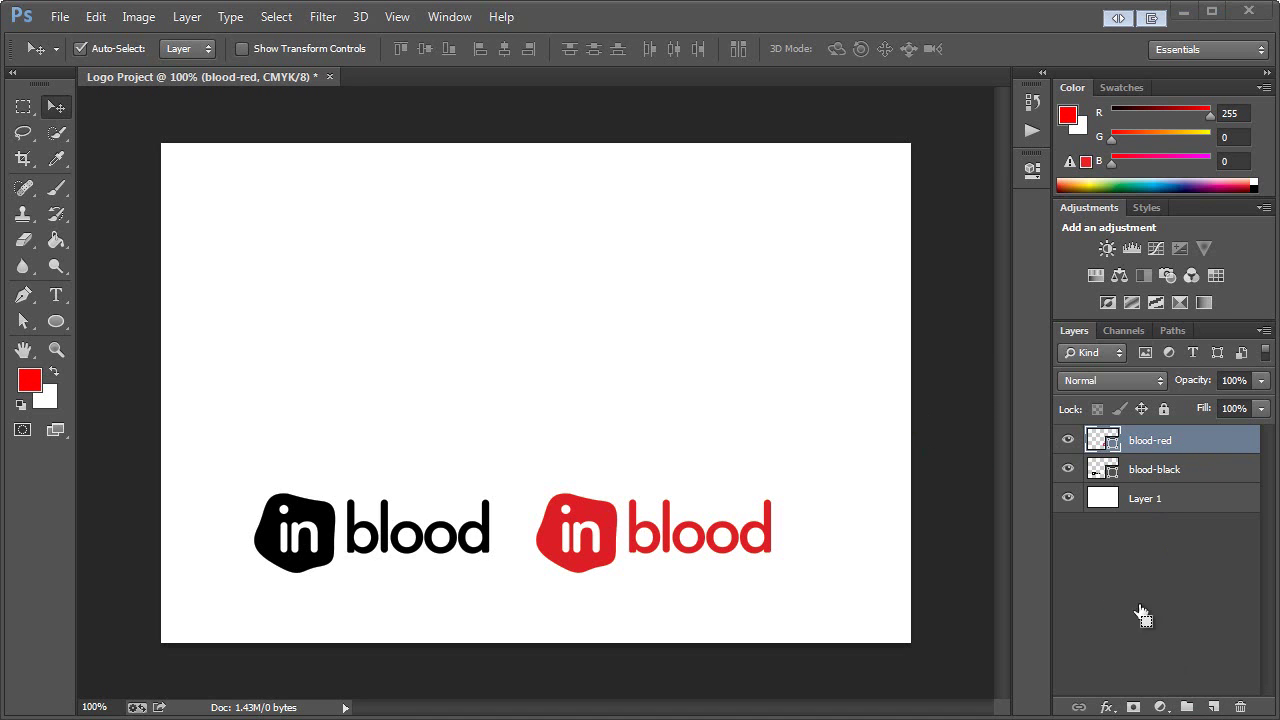
Duplicate the blood-red layer as 'blood-red copy'.
{"action": "right_click", "coordinate": [1153, 439]}
{"action": "left_click", "coordinate": [1199, 221]}
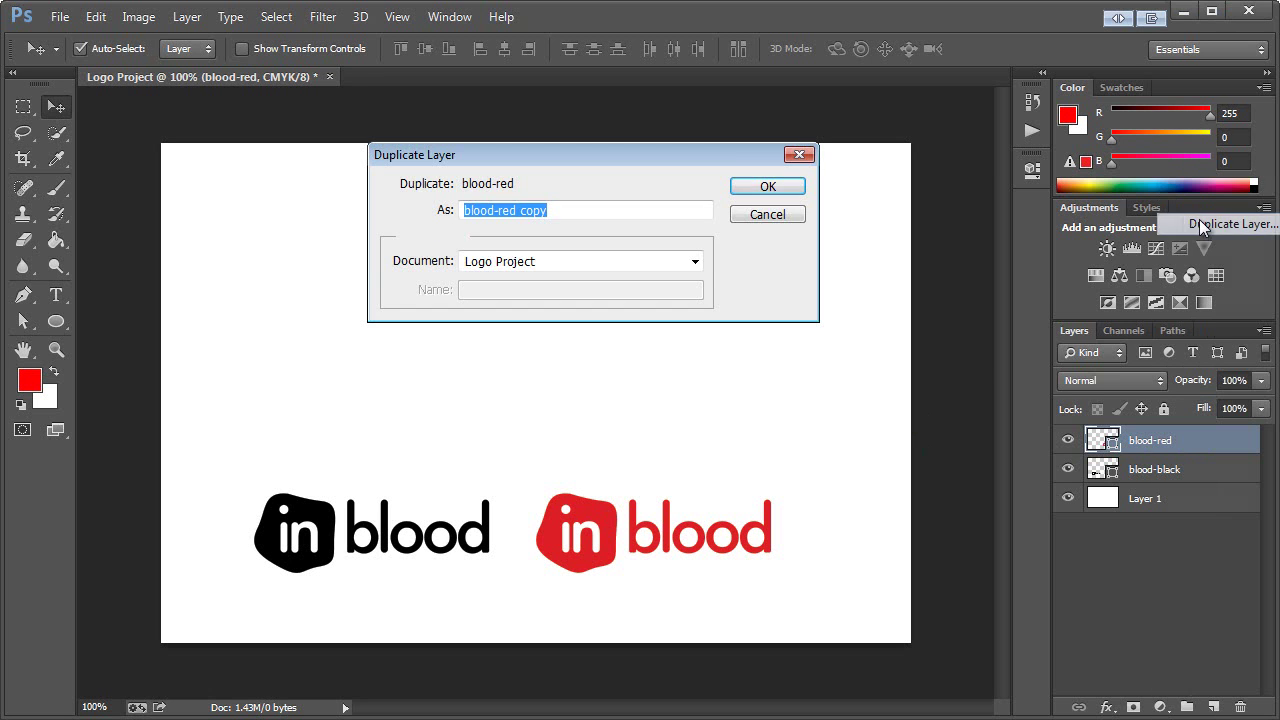
{"action": "left_click", "coordinate": [790, 188]}
Move the copied logo to the upper middle and enlarge it to about 201%.
{"action": "left_click", "coordinate": [81, 48]}
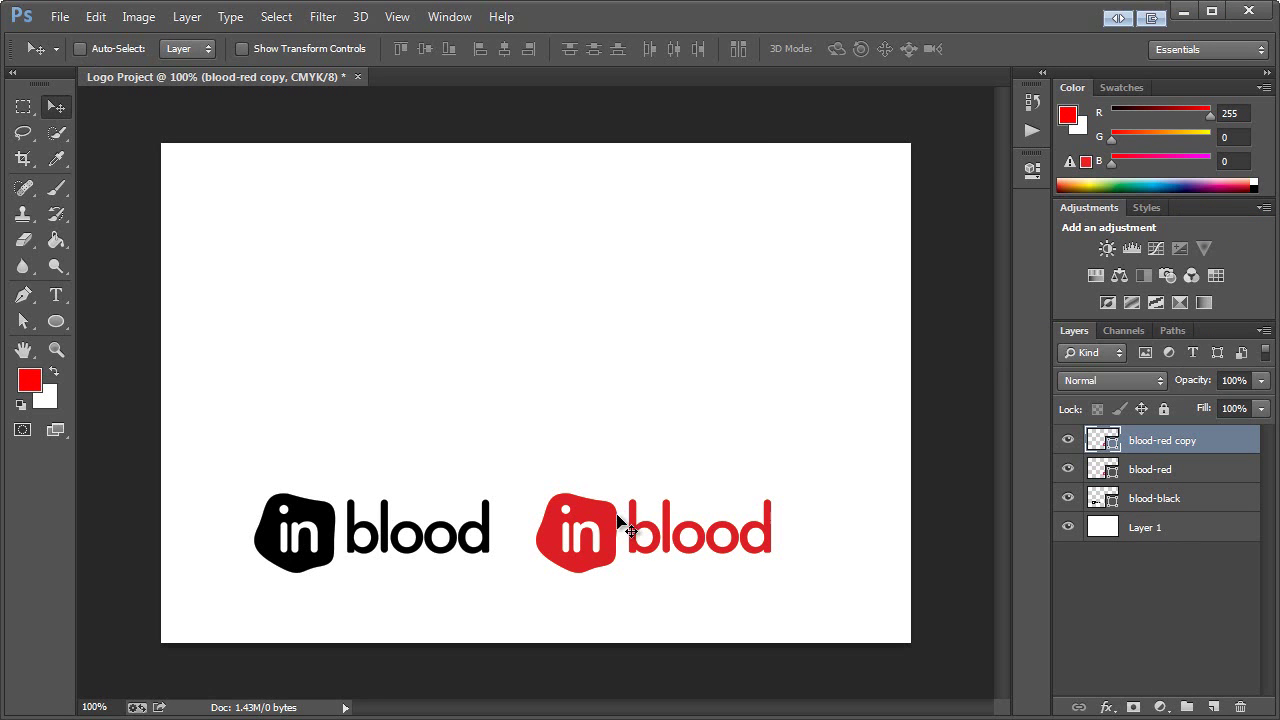
{"action": "left_click_drag", "start_coordinate": [651, 549], "coordinate": [453, 367]}
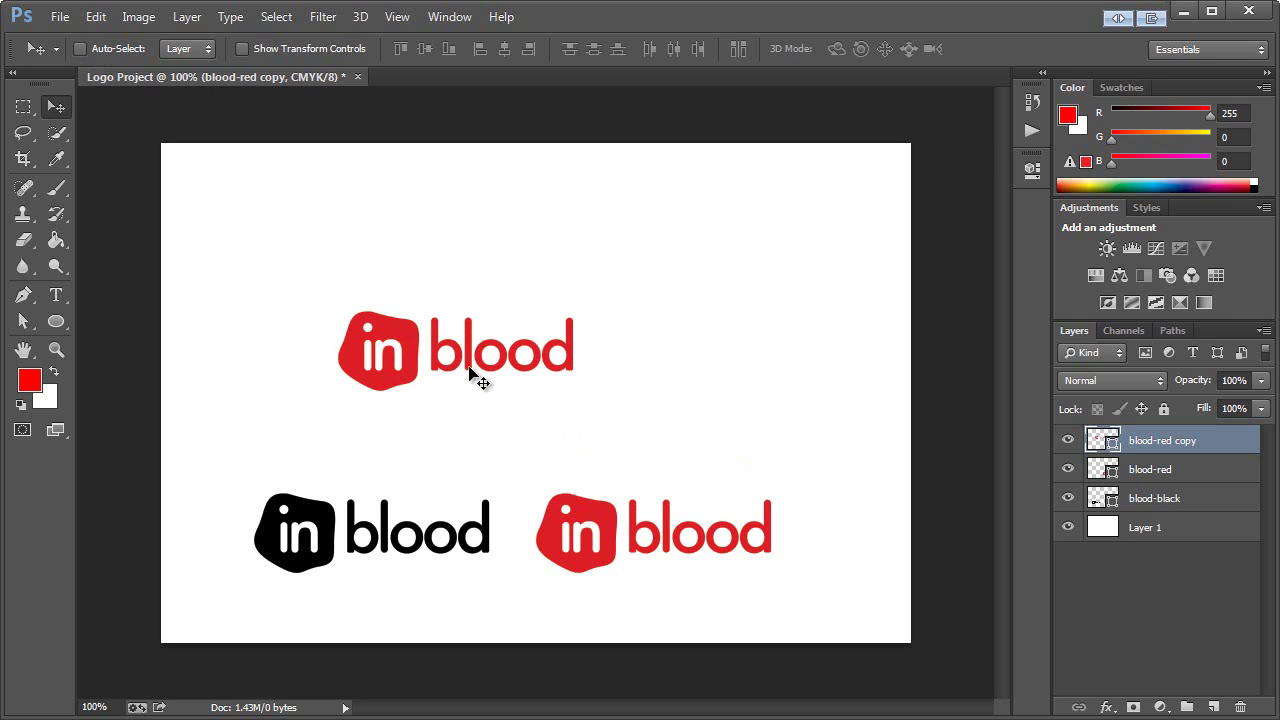
{"action": "left_click", "coordinate": [23, 321]}
{"action": "left_click_drag", "start_coordinate": [268, 270], "coordinate": [620, 402]}
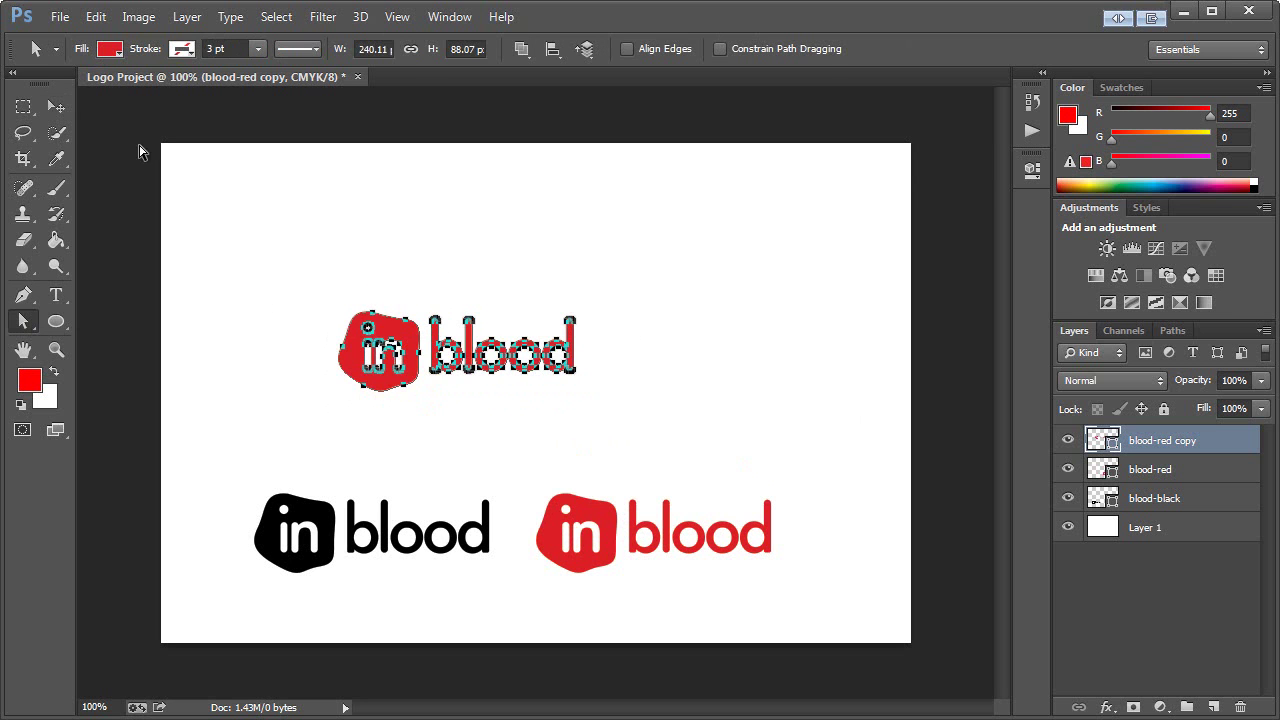
{"action": "left_click", "coordinate": [56, 107]}
{"action": "key", "text": "ctrl+t"}
{"action": "left_click_drag", "start_coordinate": [575, 309], "coordinate": [823, 209]}
{"action": "left_click_drag", "start_coordinate": [474, 282], "coordinate": [414, 326]}
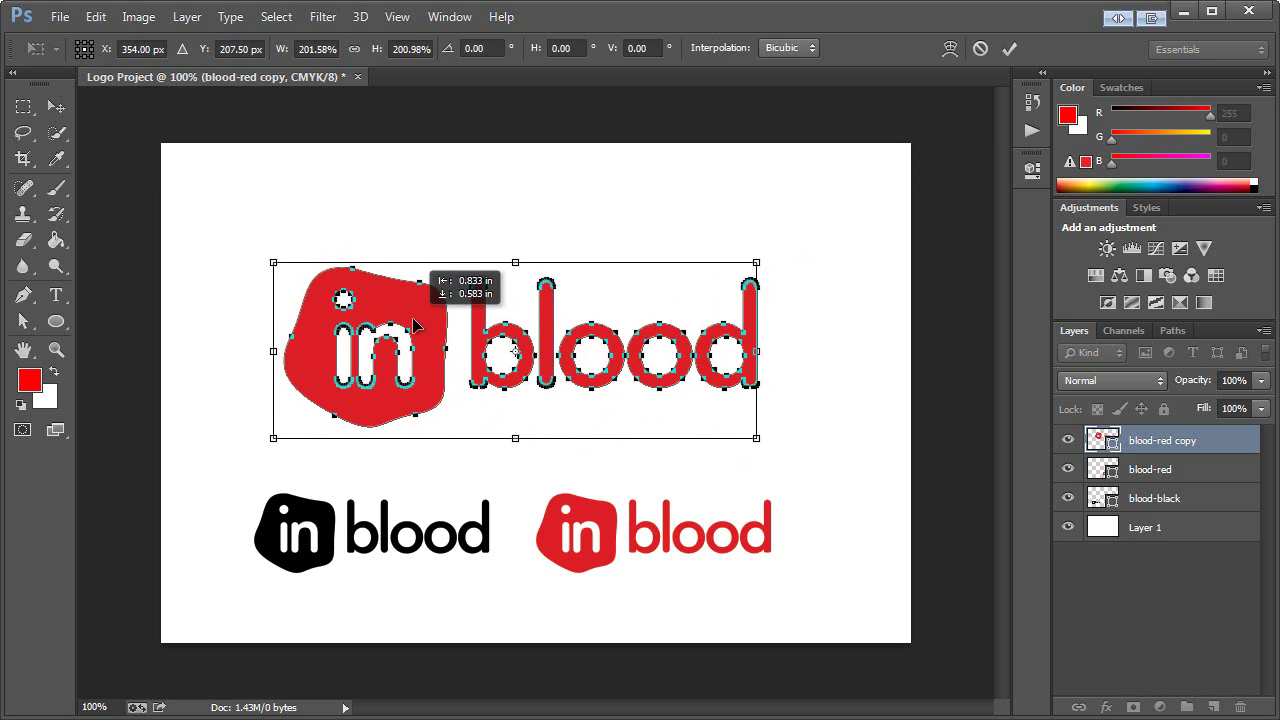
{"action": "key", "text": "Return"}
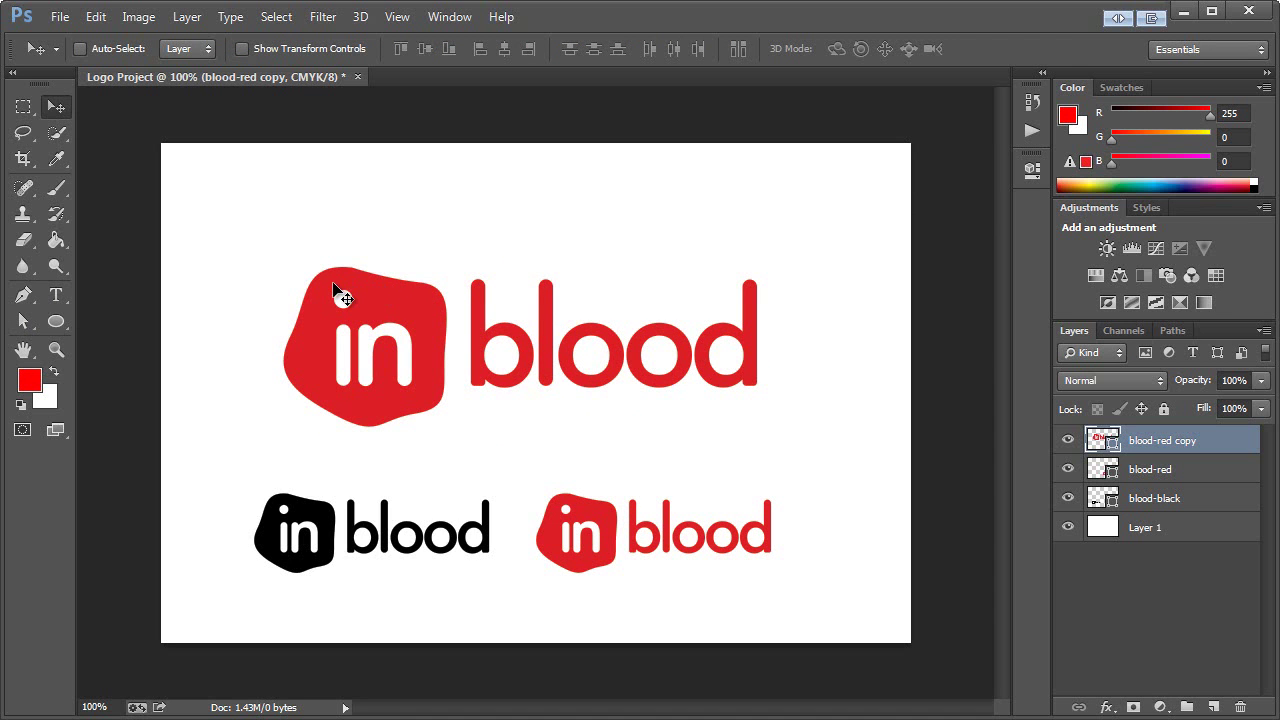
Zoom in on the large red 'in' logo and set a darker red foreground colour.
{"action": "left_click", "coordinate": [54, 350]}
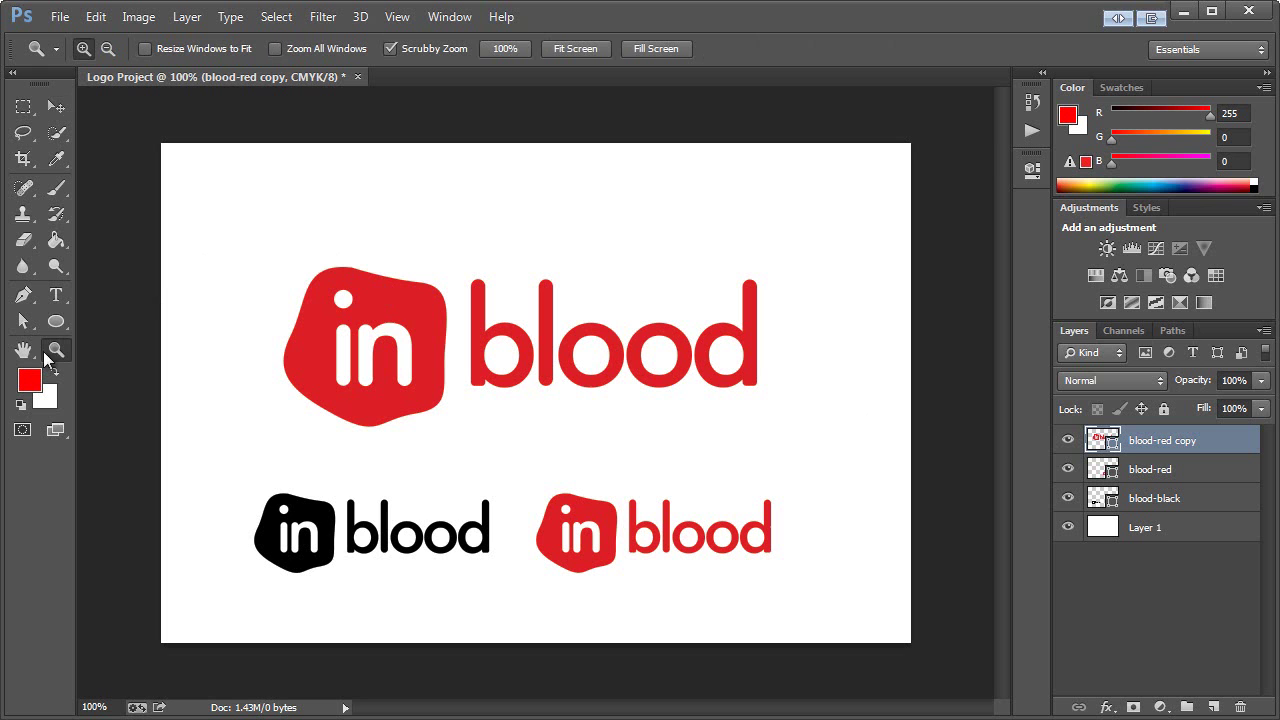
{"action": "left_click_drag", "start_coordinate": [320, 311], "coordinate": [434, 344]}
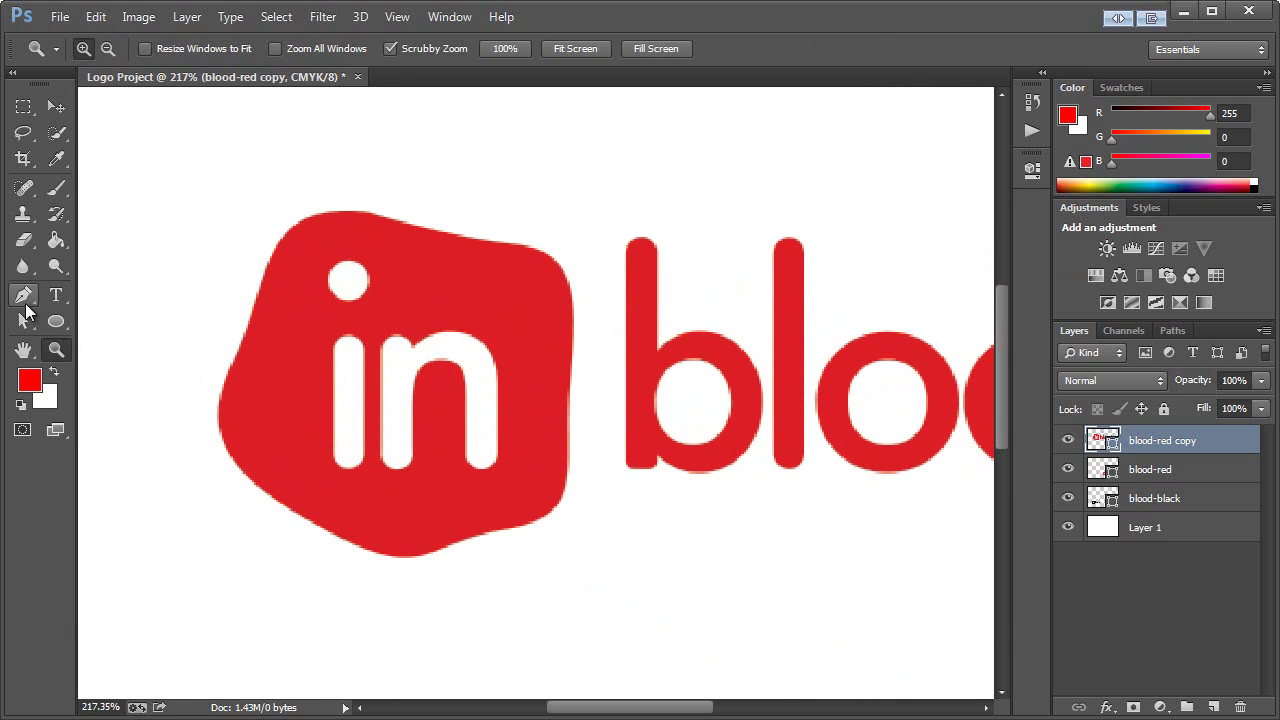
{"action": "left_click", "coordinate": [24, 298]}
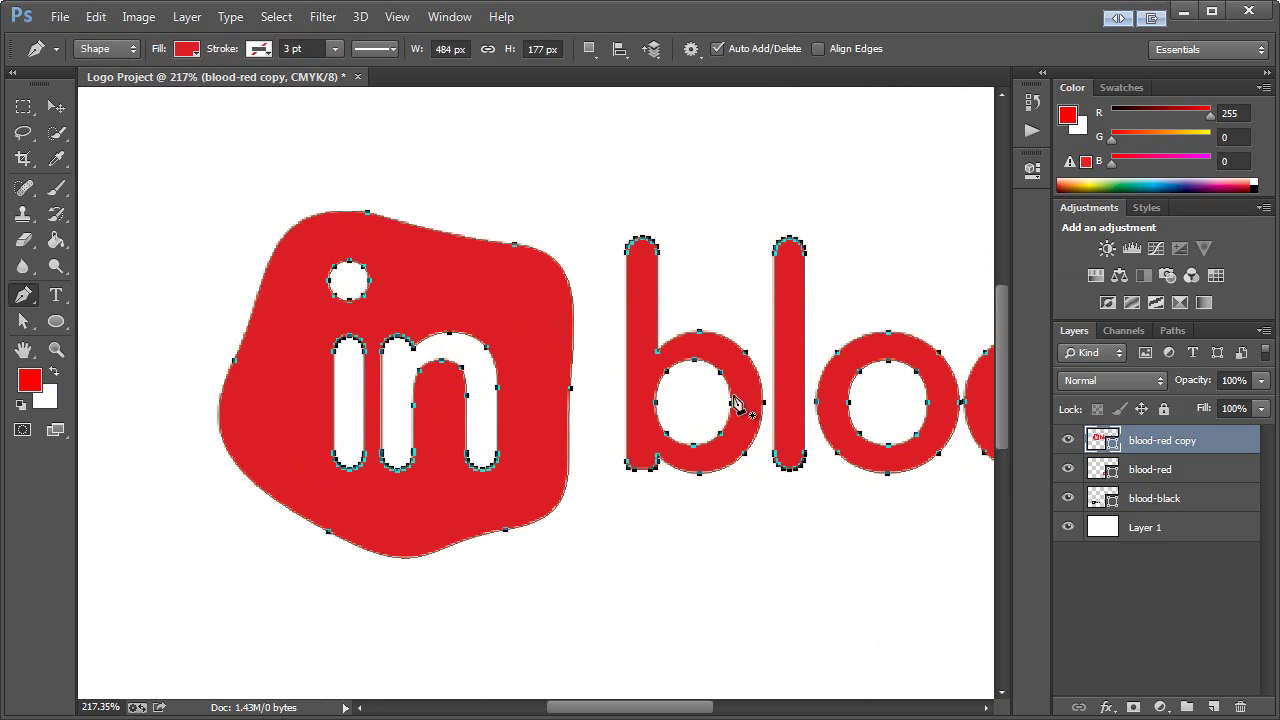
{"action": "left_click", "coordinate": [1160, 448]}
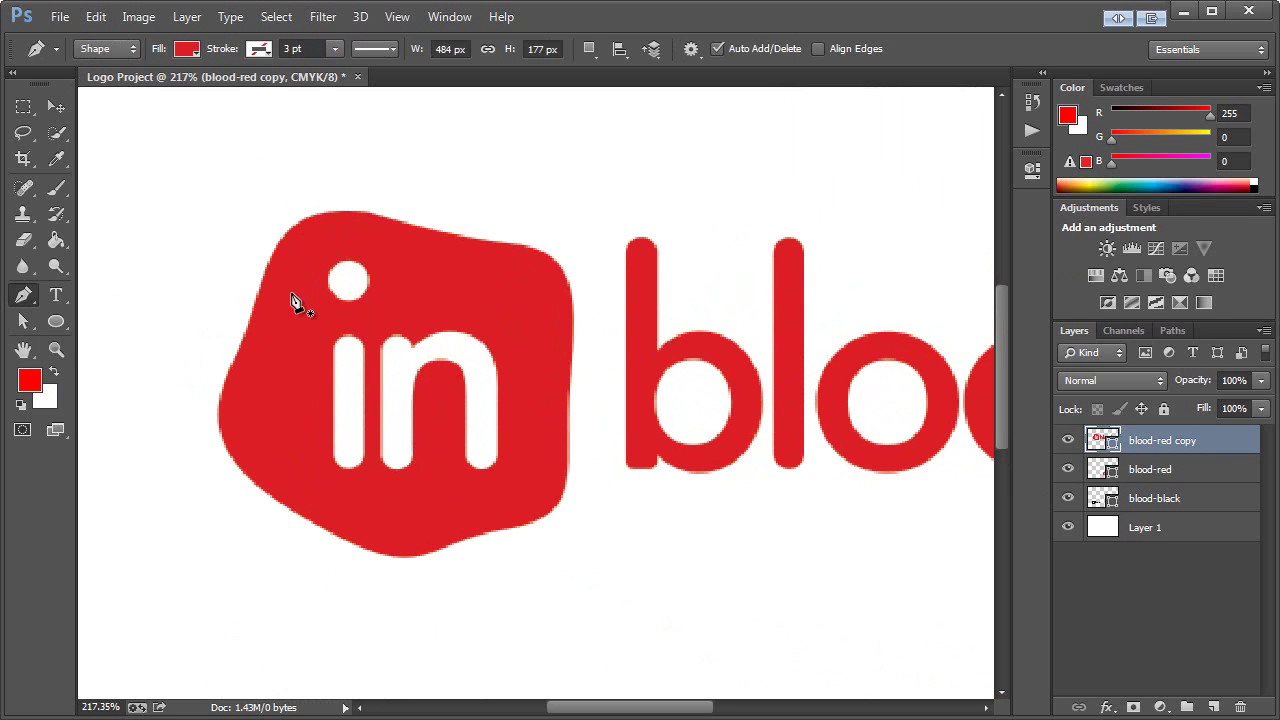
{"action": "left_click", "coordinate": [30, 388]}
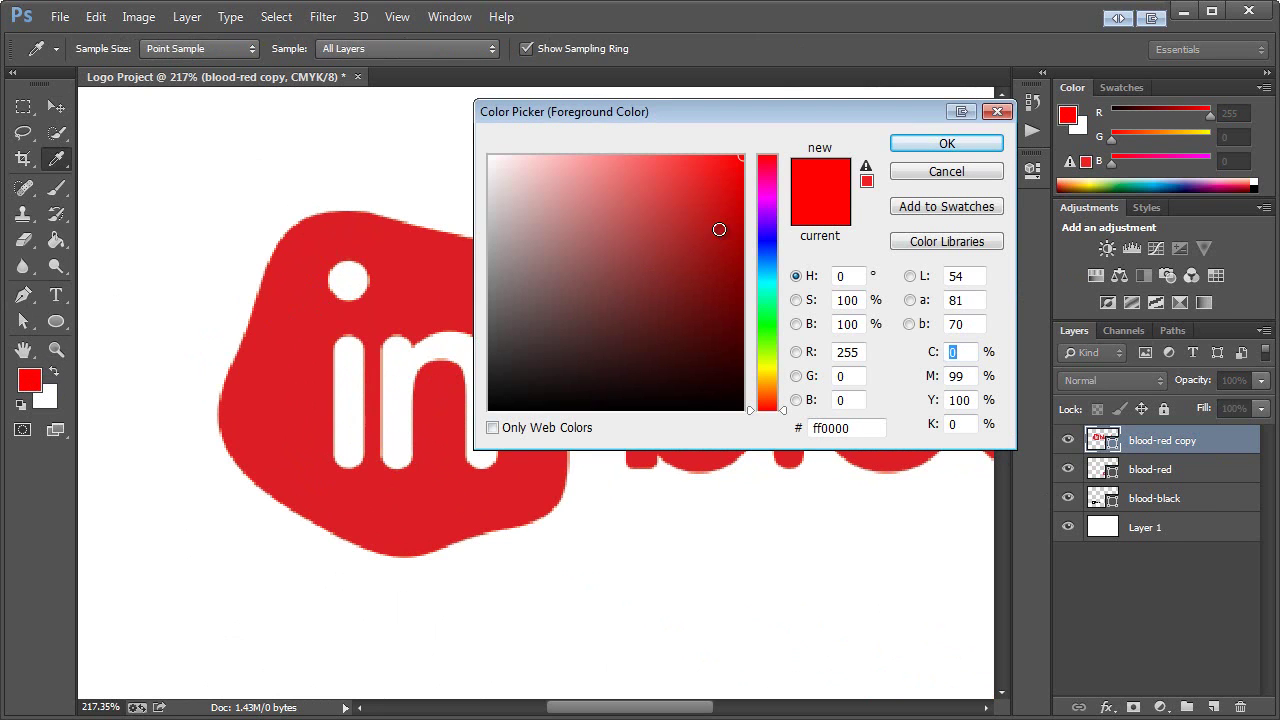
{"action": "left_click_drag", "start_coordinate": [733, 213], "coordinate": [749, 237]}
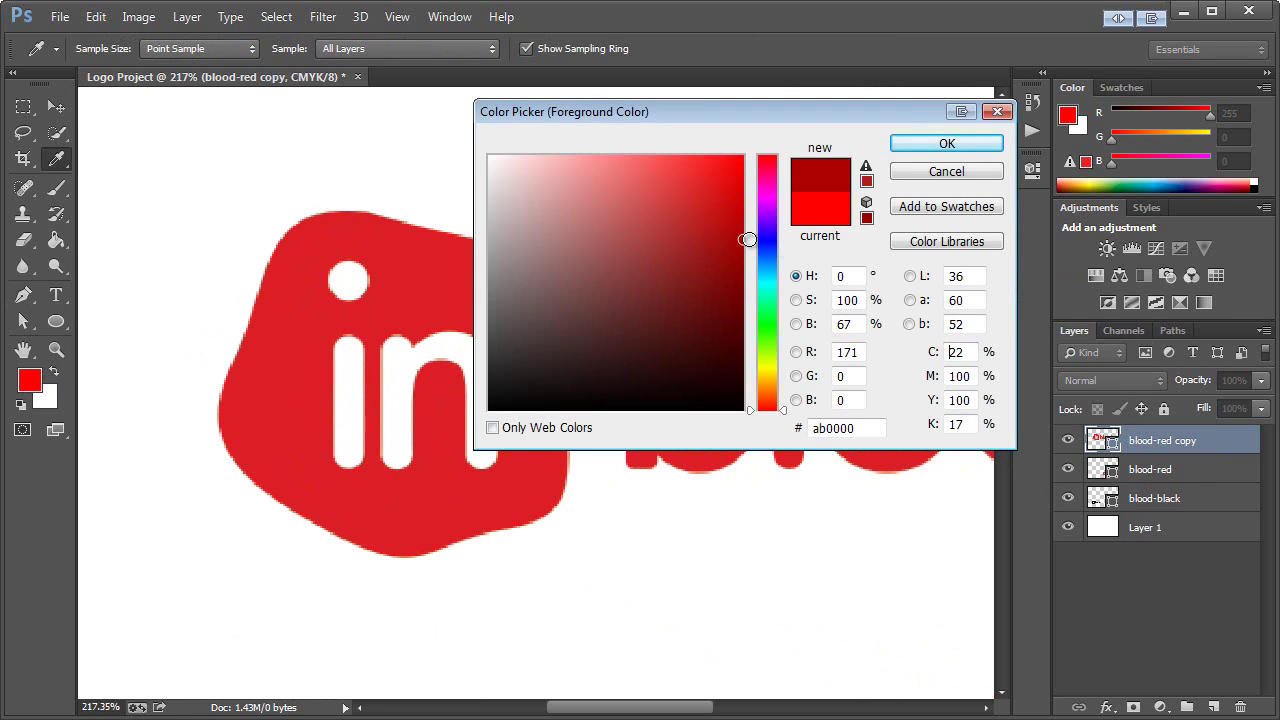
{"action": "left_click", "coordinate": [918, 146]}
Draw a curved crescent shape along the blob's bottom edge with the Pen tool.
{"action": "left_click", "coordinate": [296, 498]}
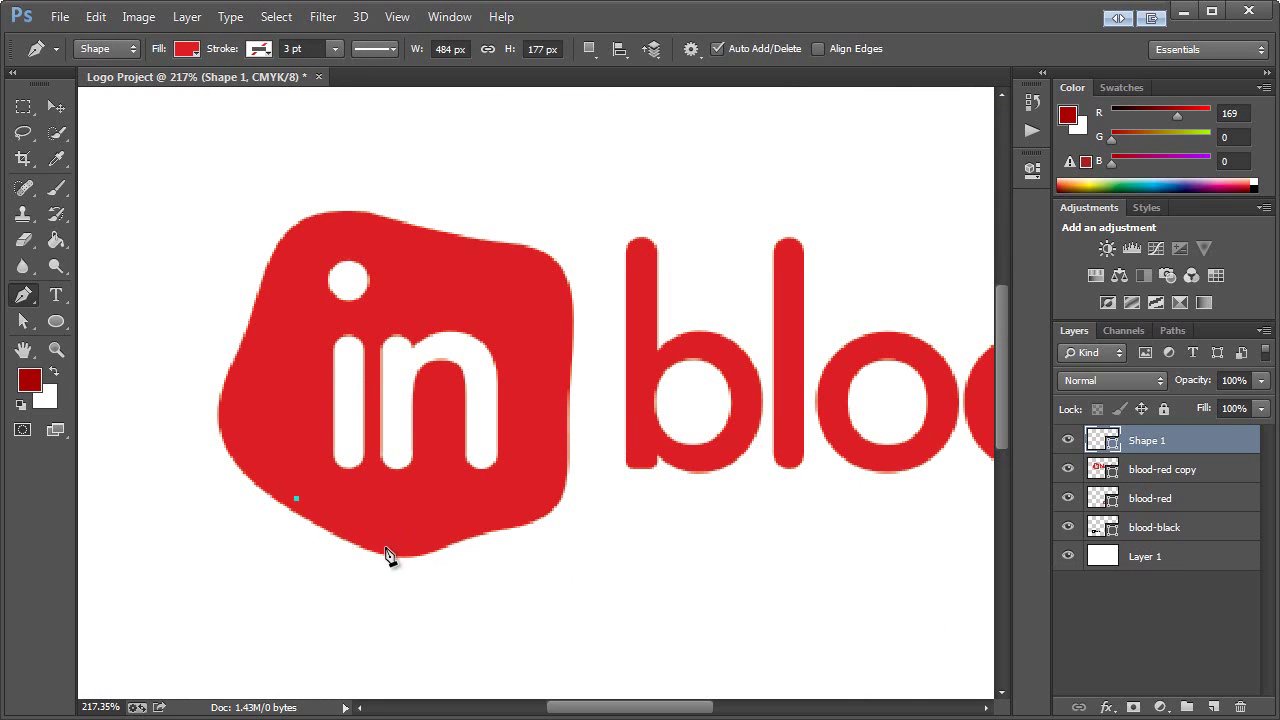
{"action": "left_click_drag", "start_coordinate": [378, 541], "coordinate": [539, 506]}
{"action": "left_click_drag", "start_coordinate": [559, 445], "coordinate": [559, 404]}
{"action": "left_click", "coordinate": [559, 445], "text": "alt"}
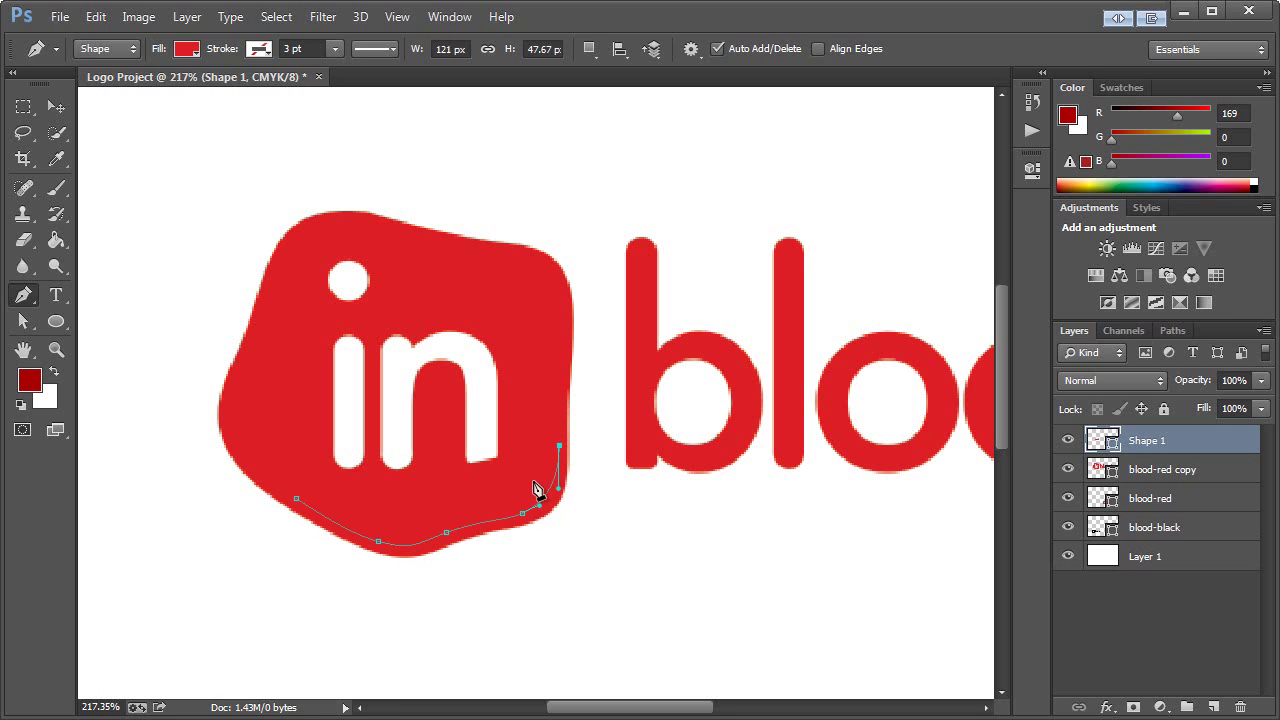
{"action": "left_click_drag", "start_coordinate": [510, 507], "coordinate": [405, 537]}
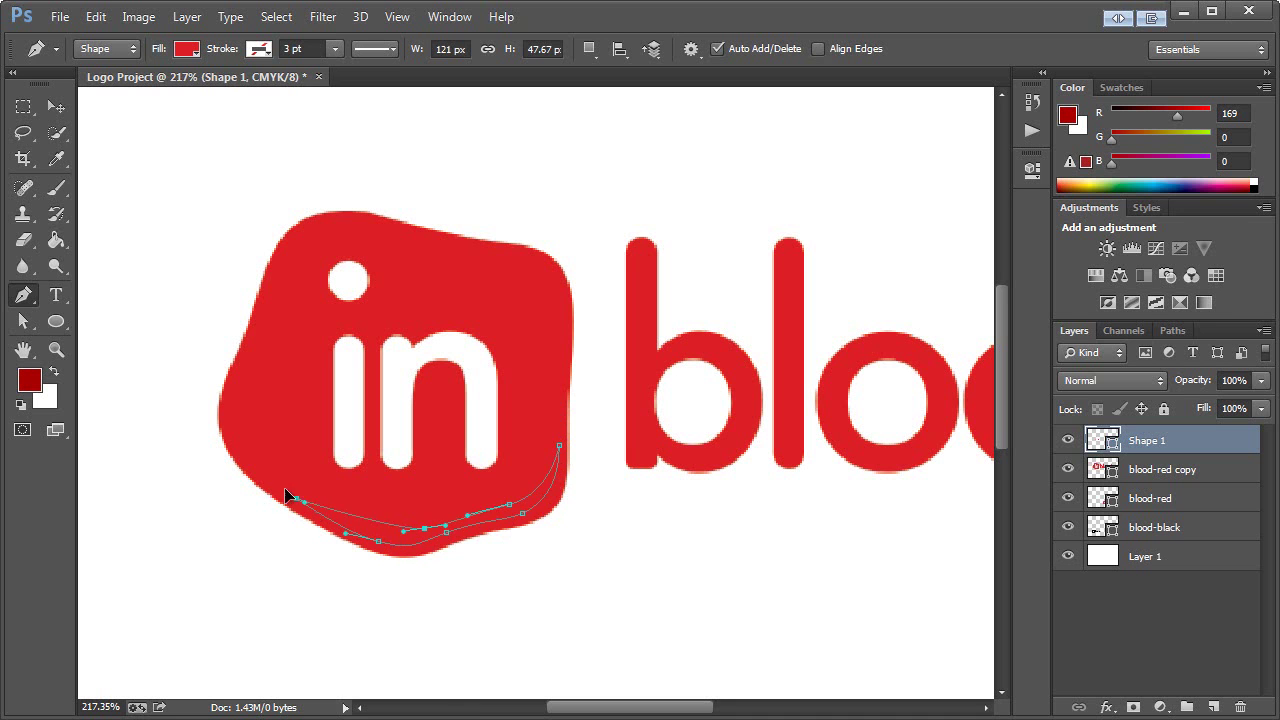
{"action": "key", "text": "ctrl+z"}
Change the new crescent shape's fill colour to a deep dark red.
{"action": "double_click", "coordinate": [1105, 446]}
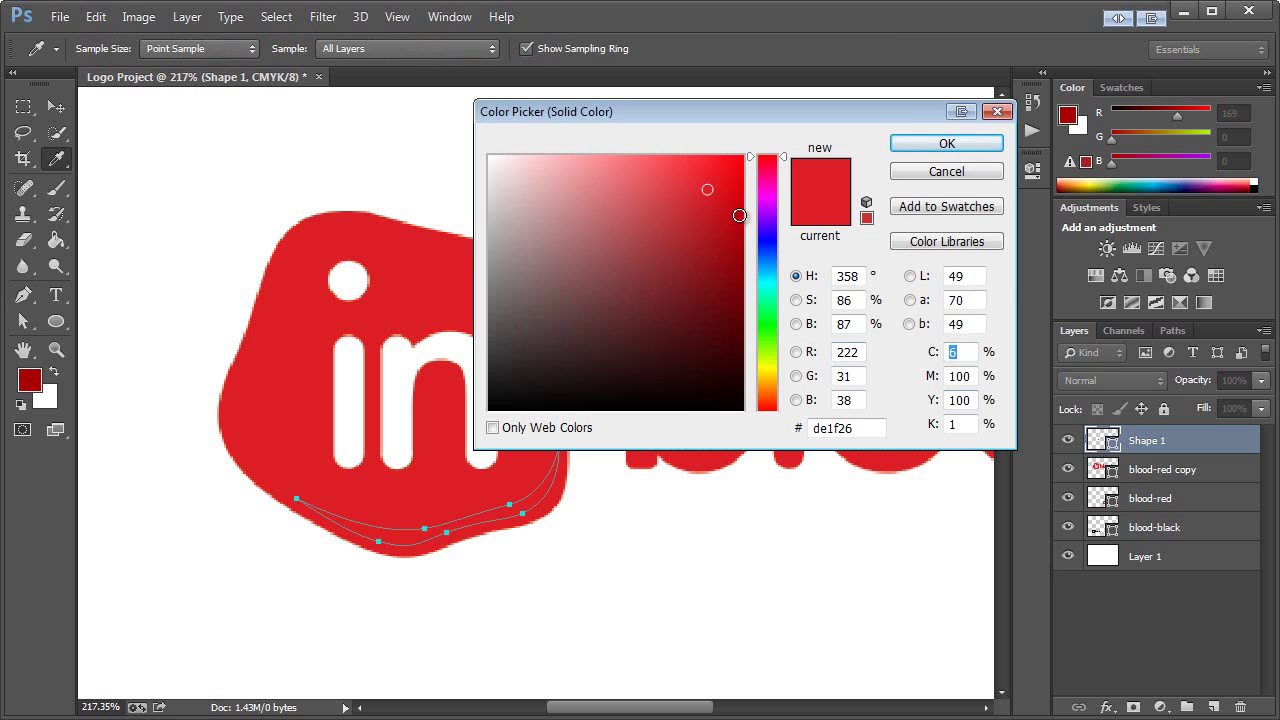
{"action": "left_click", "coordinate": [743, 255]}
{"action": "left_click", "coordinate": [944, 146]}
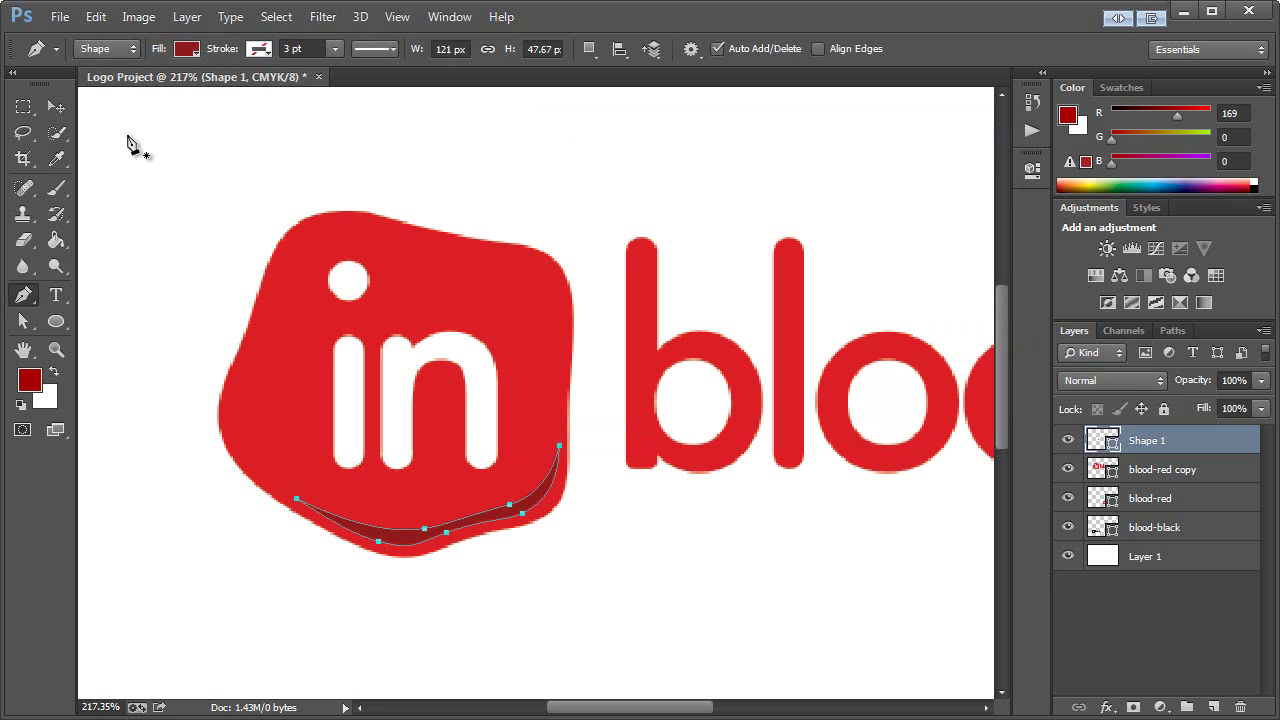
{"action": "left_click", "coordinate": [55, 108]}
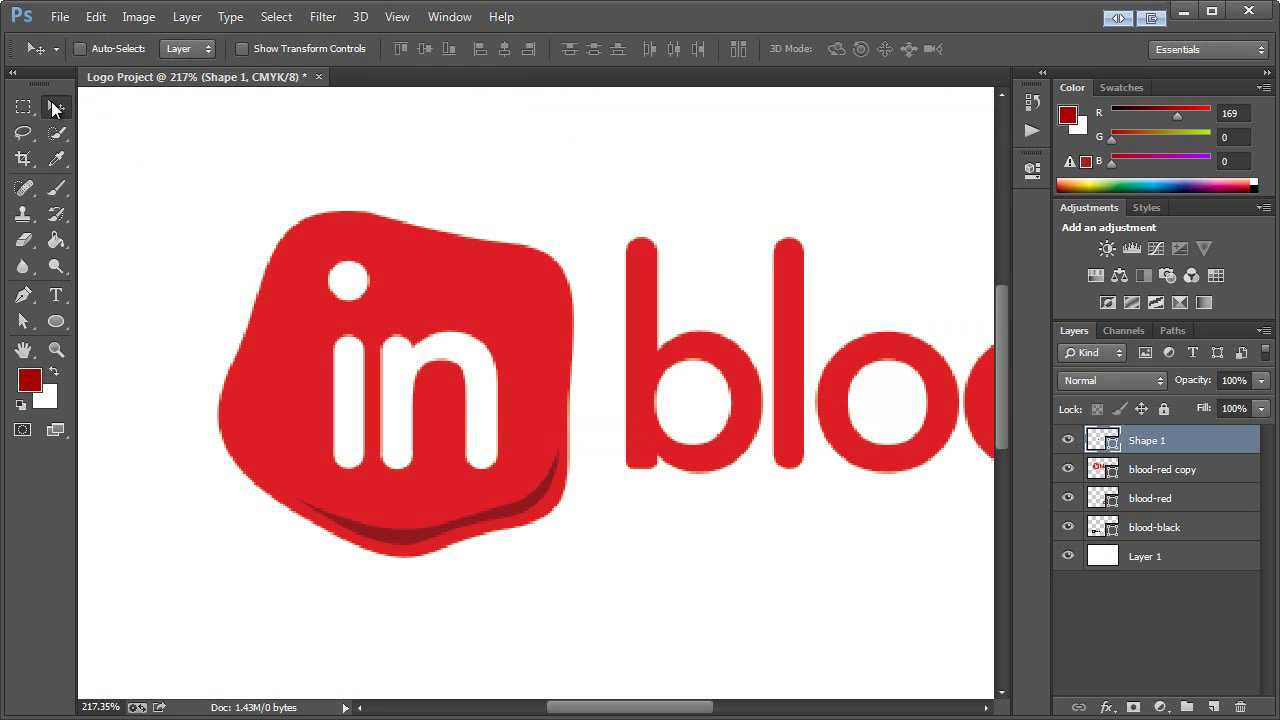
Draw a closed crescent highlight shape along the blob's top-left edge with the Pen tool.
{"action": "left_click", "coordinate": [23, 295]}
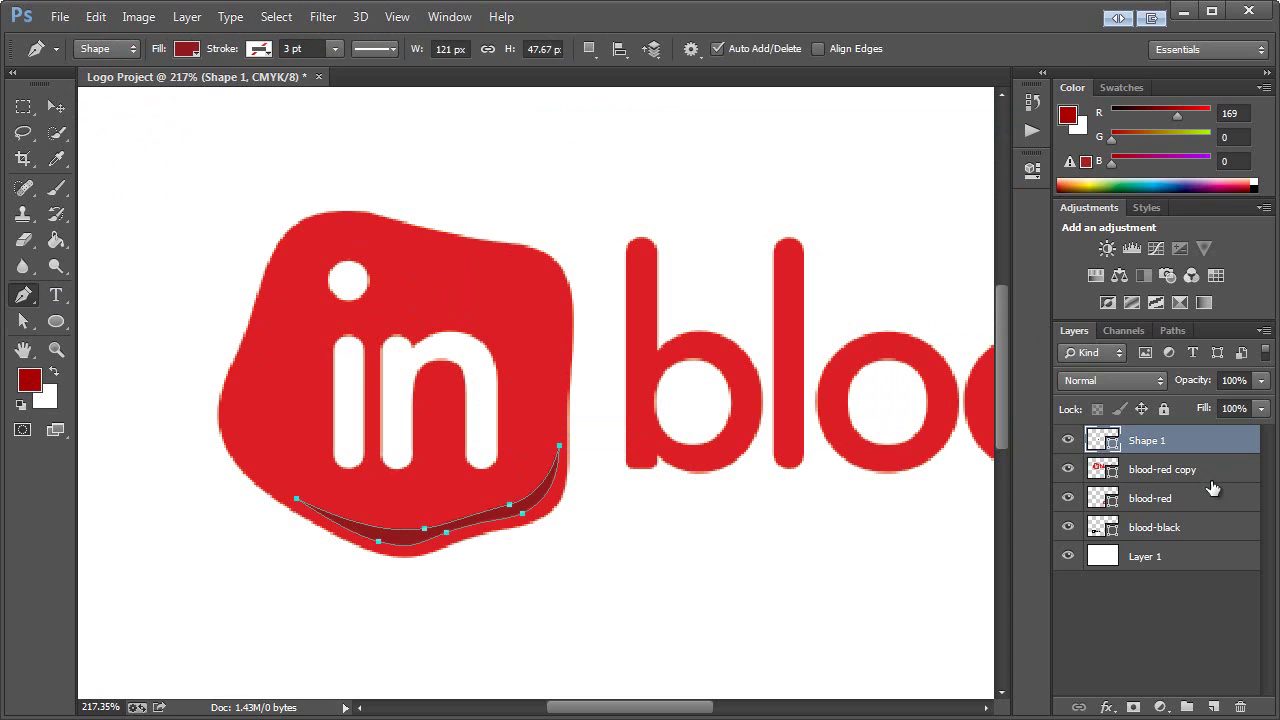
{"action": "left_click", "coordinate": [255, 345]}
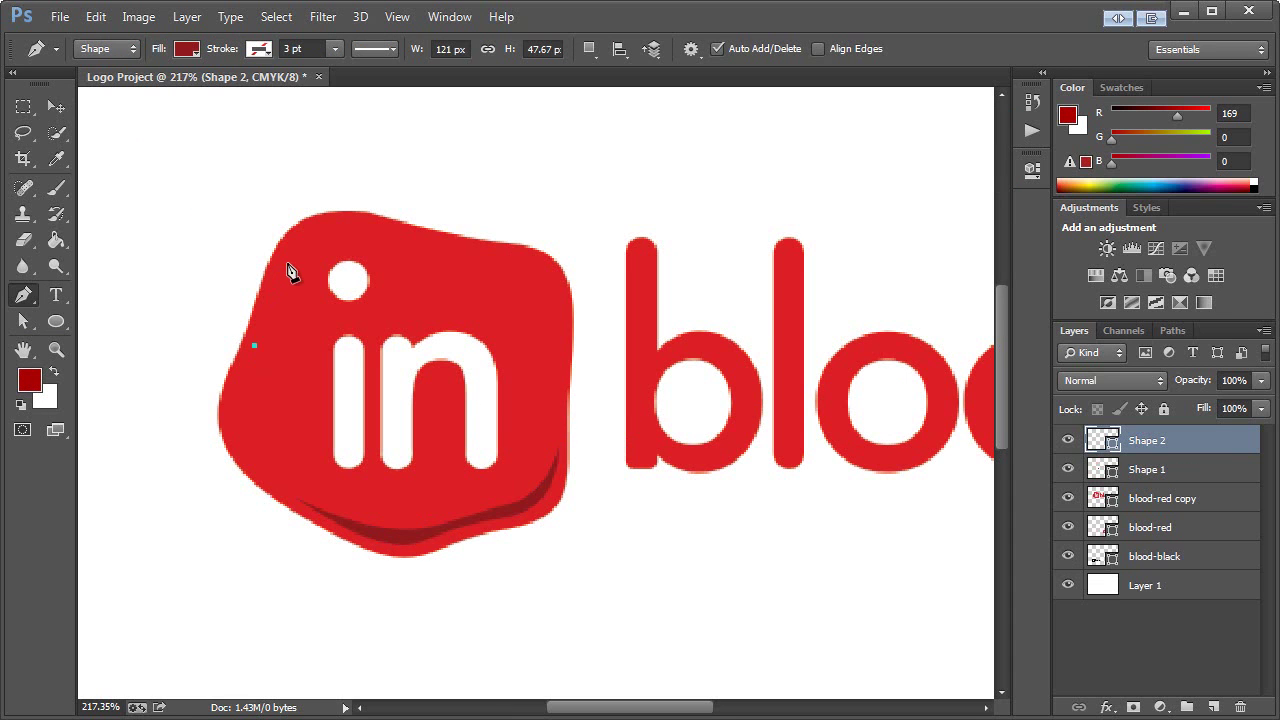
{"action": "left_click_drag", "start_coordinate": [278, 268], "coordinate": [288, 237]}
{"action": "left_click_drag", "start_coordinate": [361, 221], "coordinate": [303, 241]}
{"action": "left_click", "coordinate": [509, 255]}
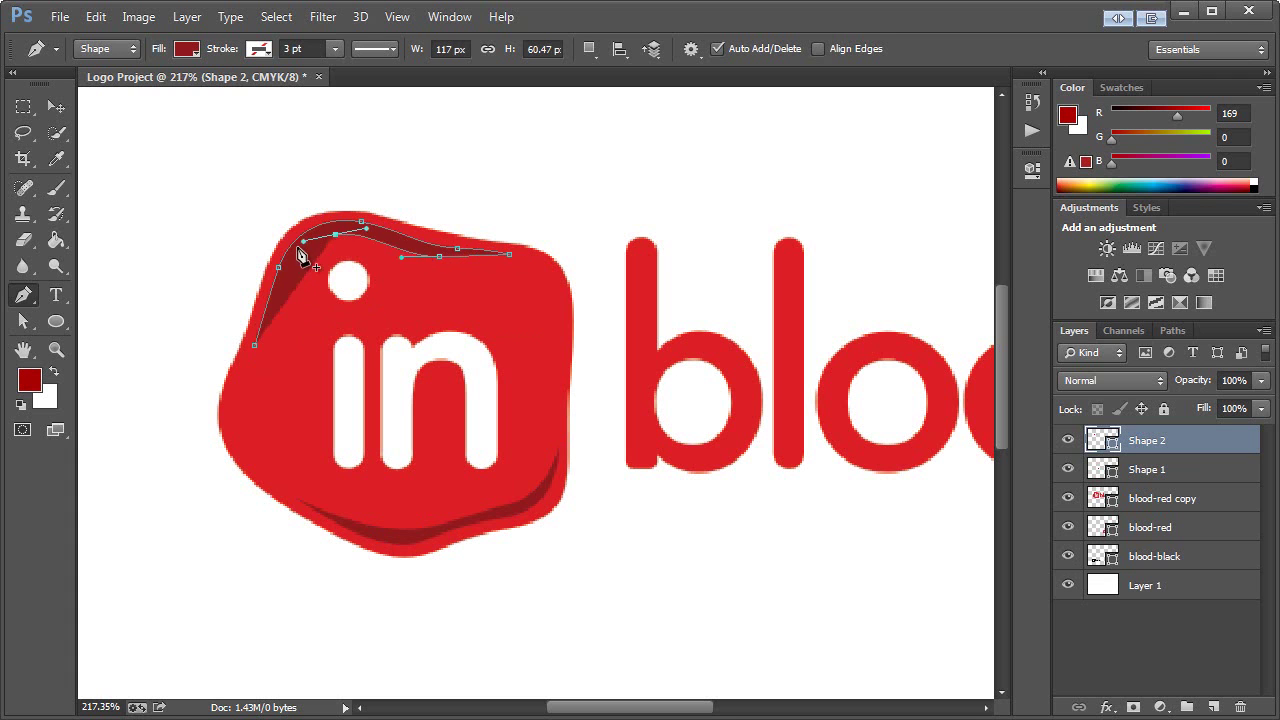
{"action": "left_click", "coordinate": [255, 345]}
Change the highlight's fill colour to pale pink fb5e62, then zoom out and back in on the blob.
{"action": "double_click", "coordinate": [1107, 442]}
{"action": "mouse_move", "coordinate": [666, 192]}
{"action": "left_mouse_down"}
{"action": "mouse_move", "coordinate": [648, 160]}
{"action": "mouse_move", "coordinate": [621, 158]}
{"action": "left_mouse_up"}
{"action": "left_click", "coordinate": [905, 142]}
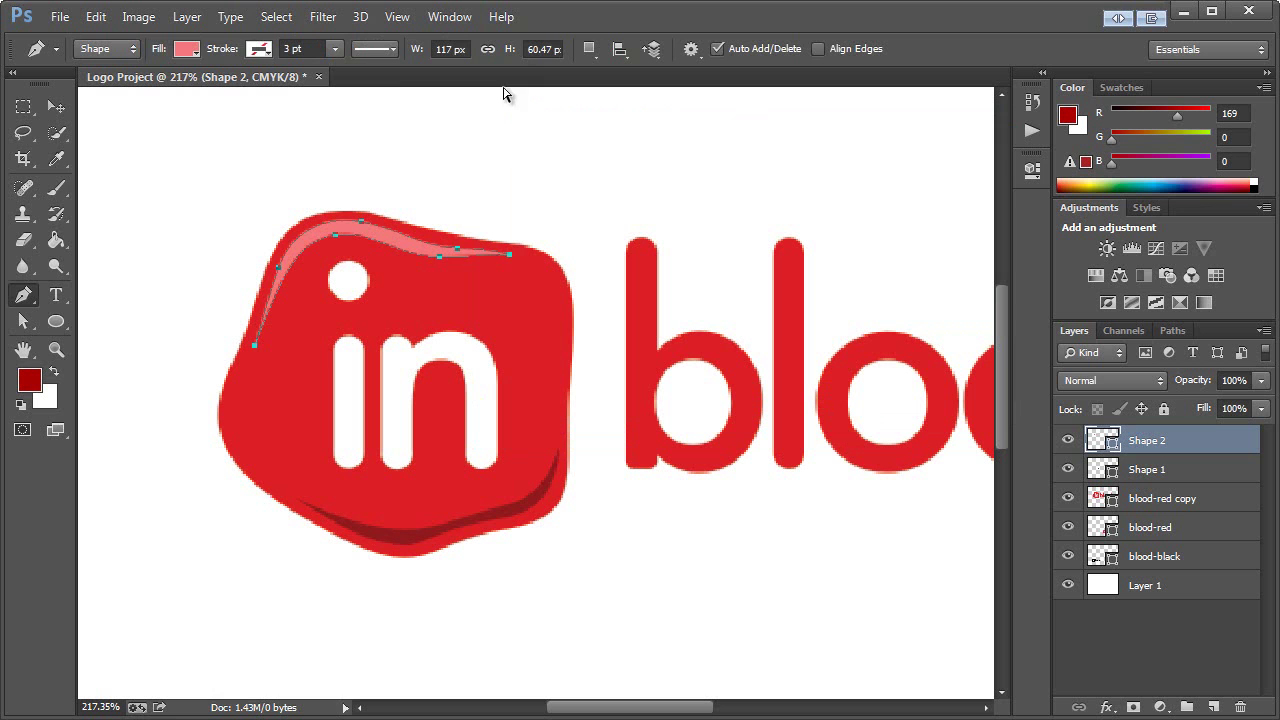
{"action": "left_click", "coordinate": [56, 349]}
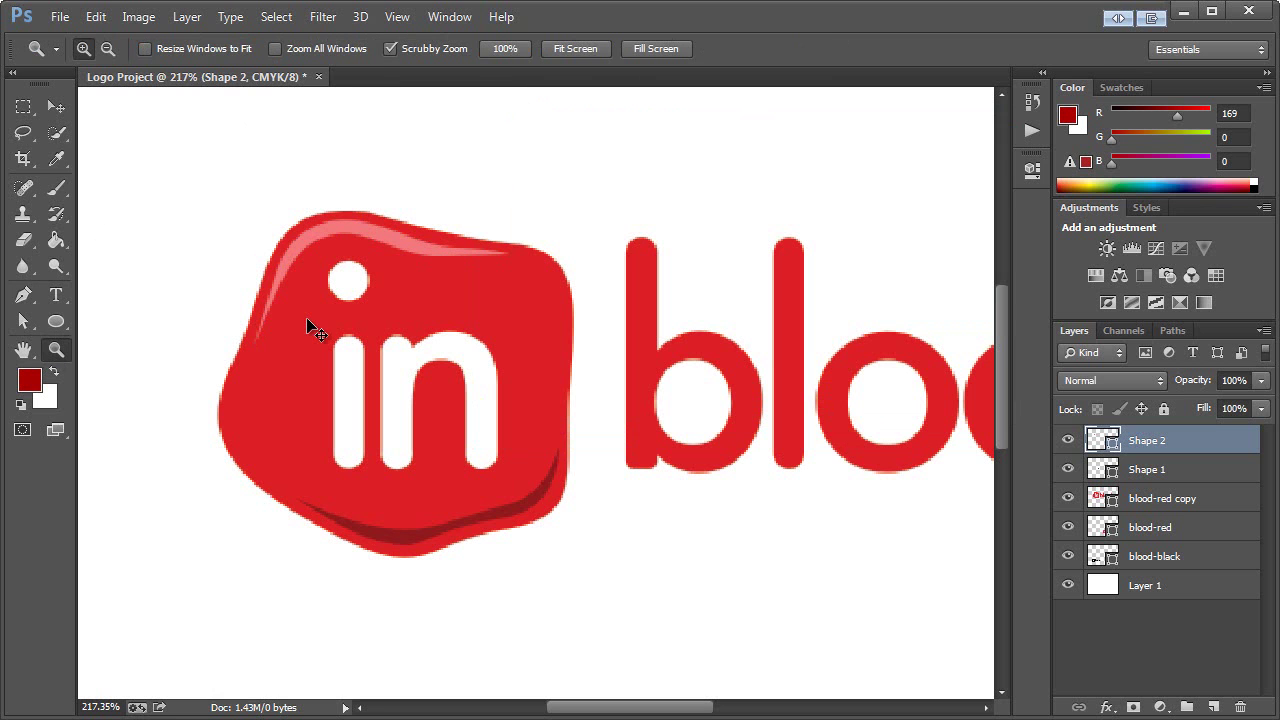
{"action": "left_click", "coordinate": [306, 317], "text": "alt"}
{"action": "key", "text": "ctrl+1"}
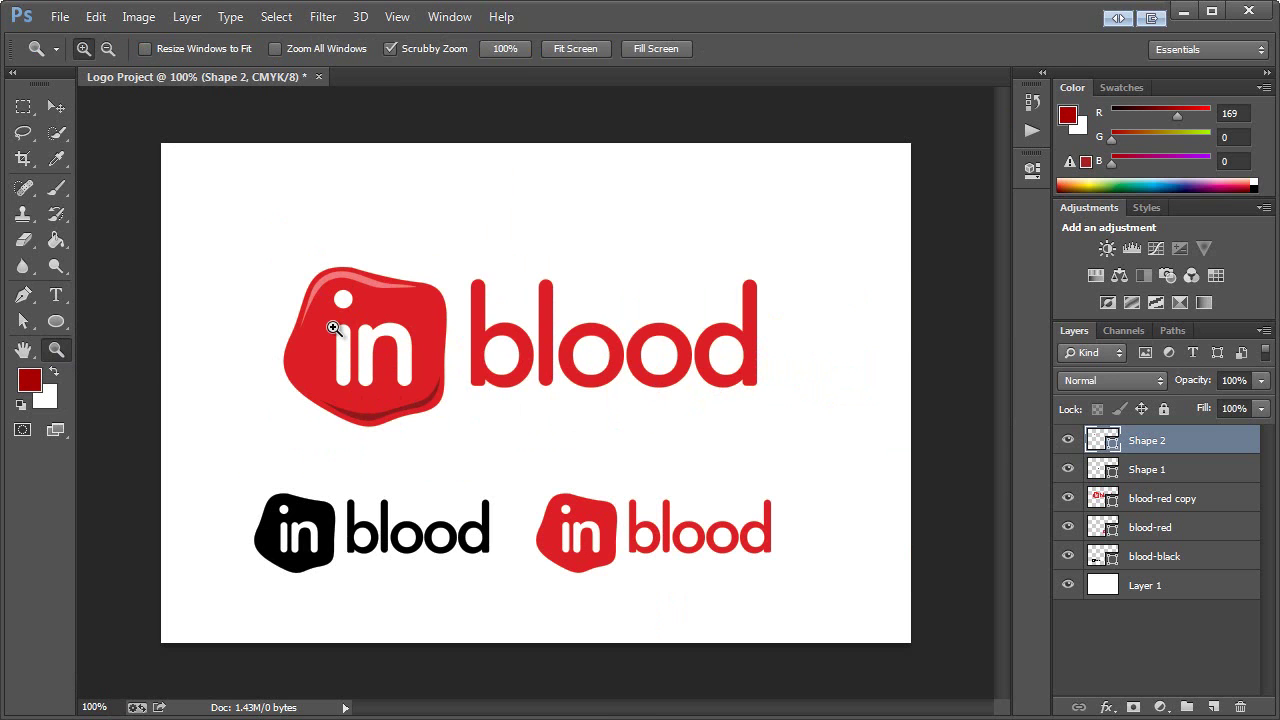
{"action": "left_click_drag", "start_coordinate": [339, 326], "coordinate": [288, 338]}
Pen-draw a thin shadow sliver under the n's right leg and fill it with sampled dark red.
{"action": "left_click", "coordinate": [22, 297]}
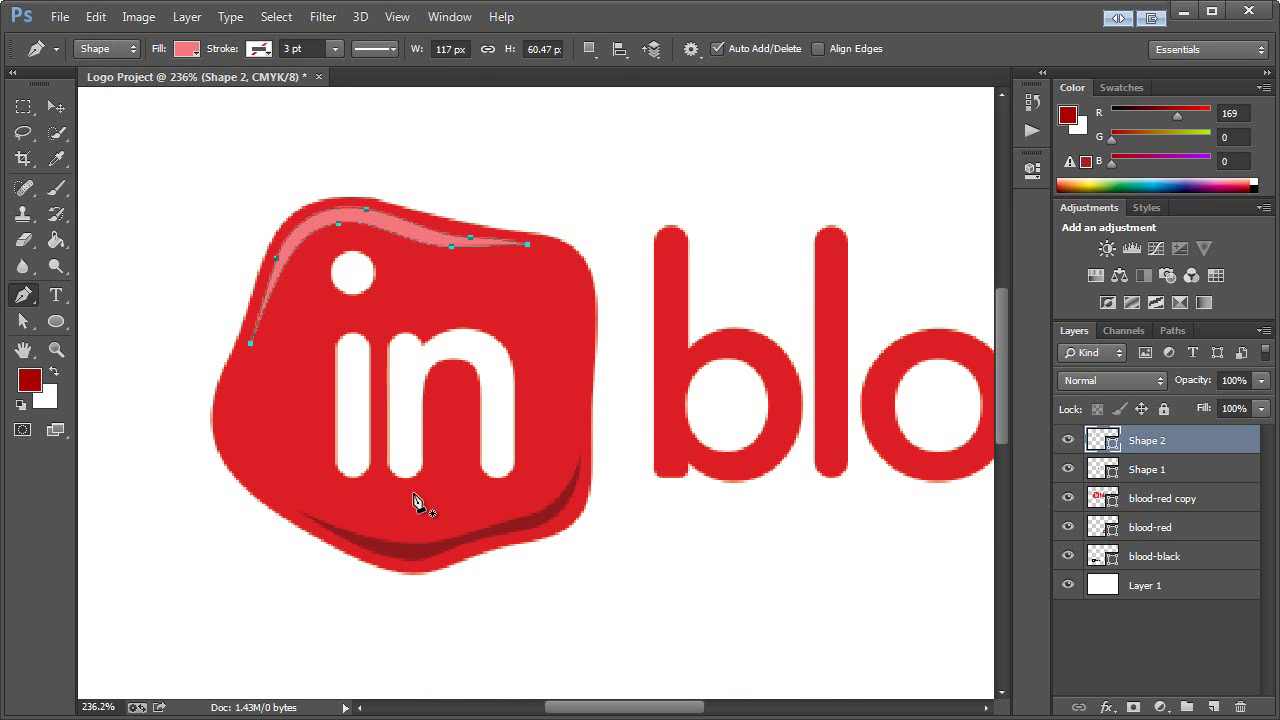
{"action": "left_click", "coordinate": [487, 491]}
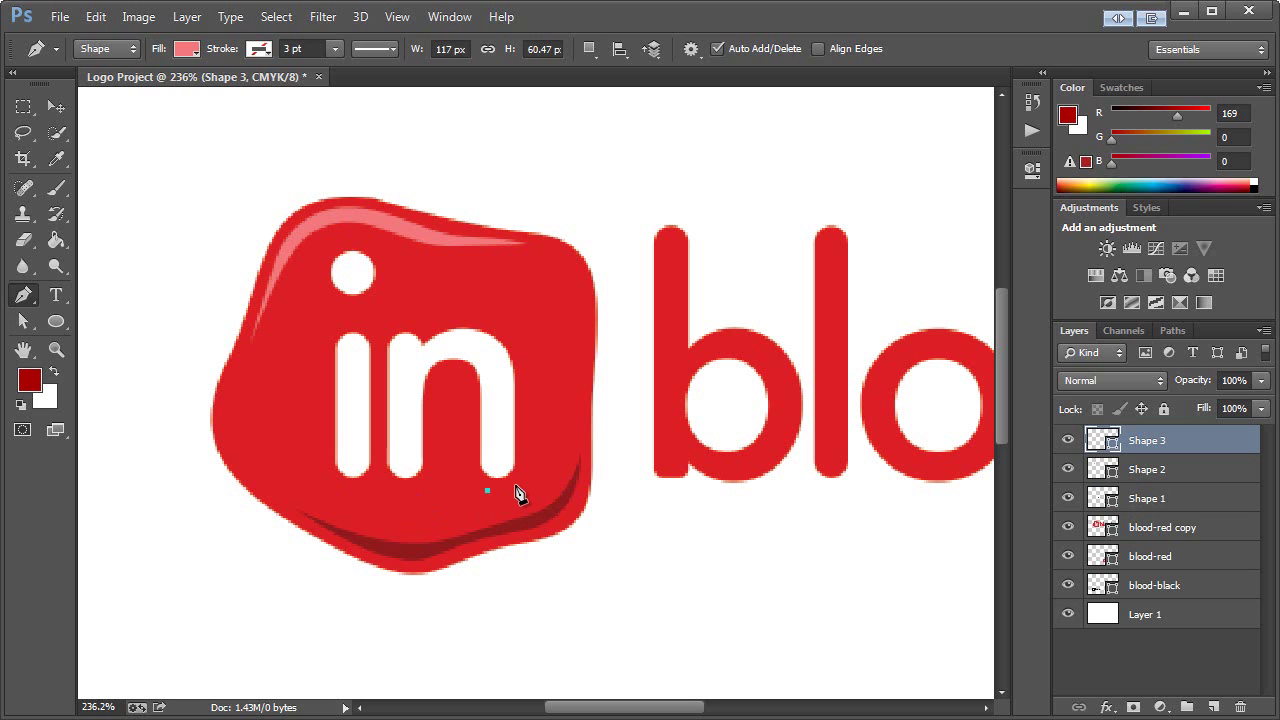
{"action": "key", "text": "ctrl+z"}
{"action": "left_click", "coordinate": [527, 421]}
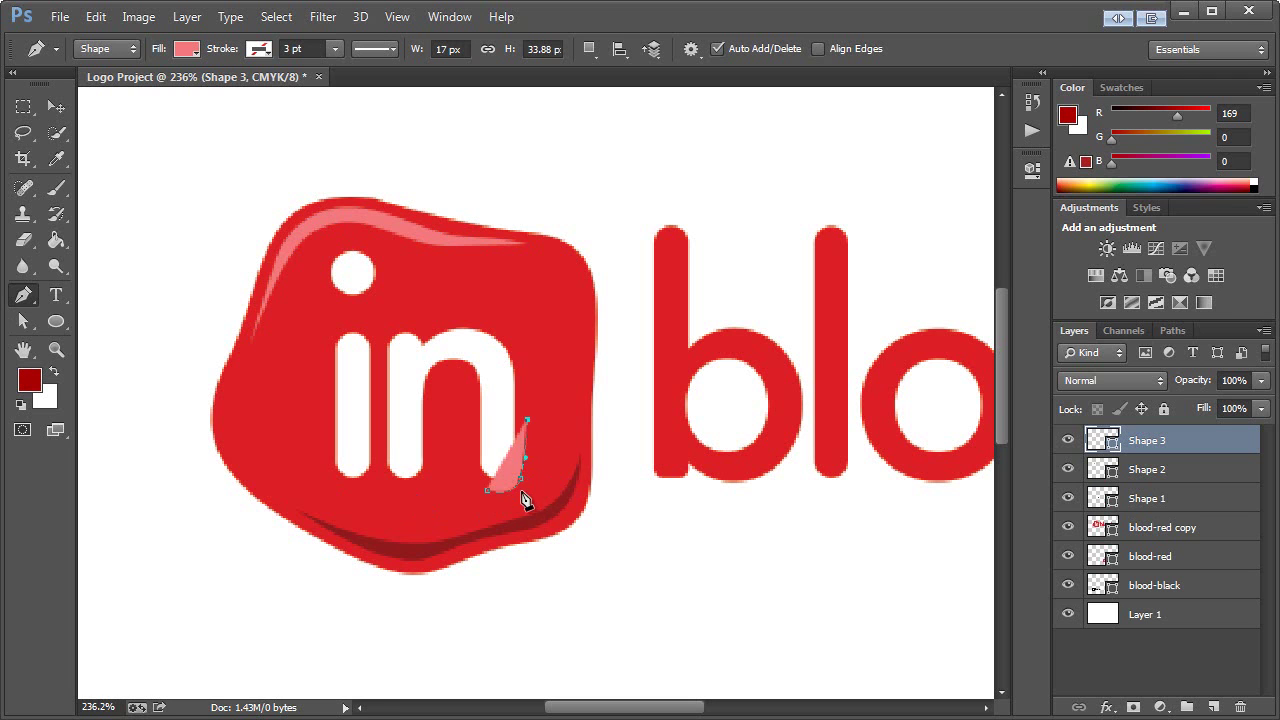
{"action": "key", "text": "ctrl+z"}
{"action": "key", "text": "ctrl+z"}
{"action": "key", "text": "ctrl+z"}
{"action": "left_click", "coordinate": [526, 421]}
{"action": "left_click_drag", "start_coordinate": [525, 493], "coordinate": [508, 509]}
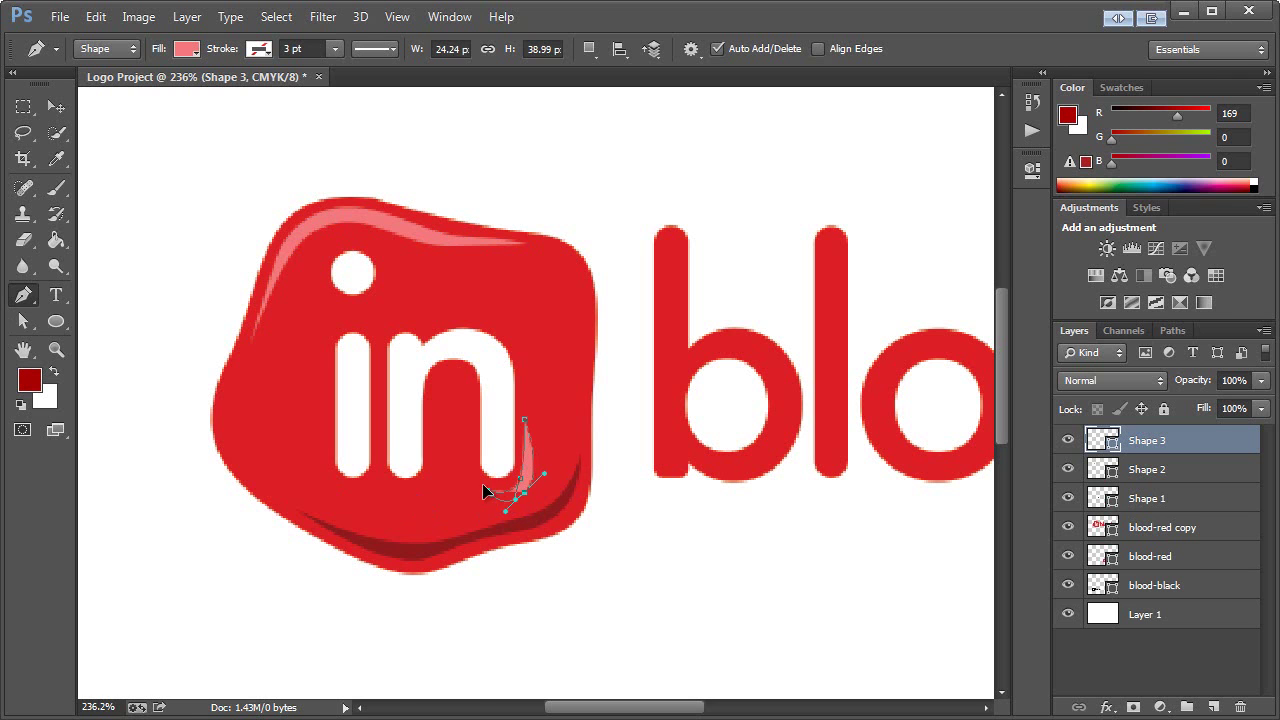
{"action": "left_click", "coordinate": [486, 489]}
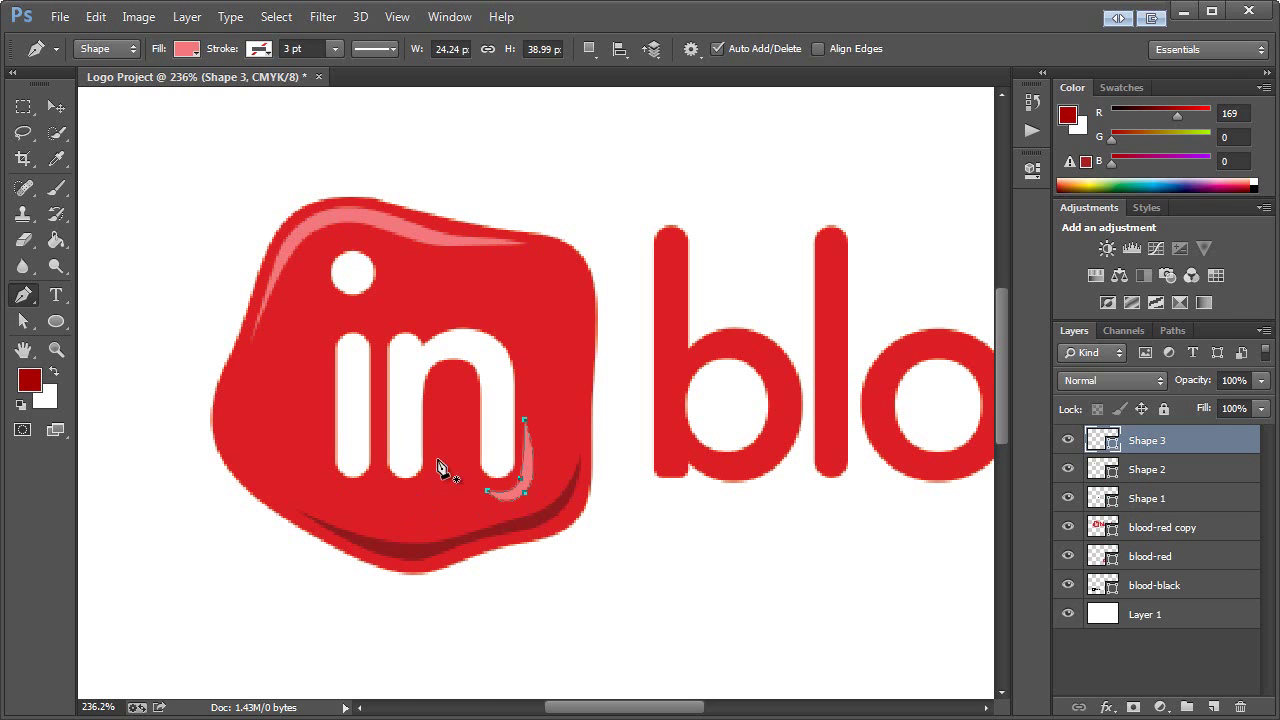
{"action": "double_click", "coordinate": [1106, 440]}
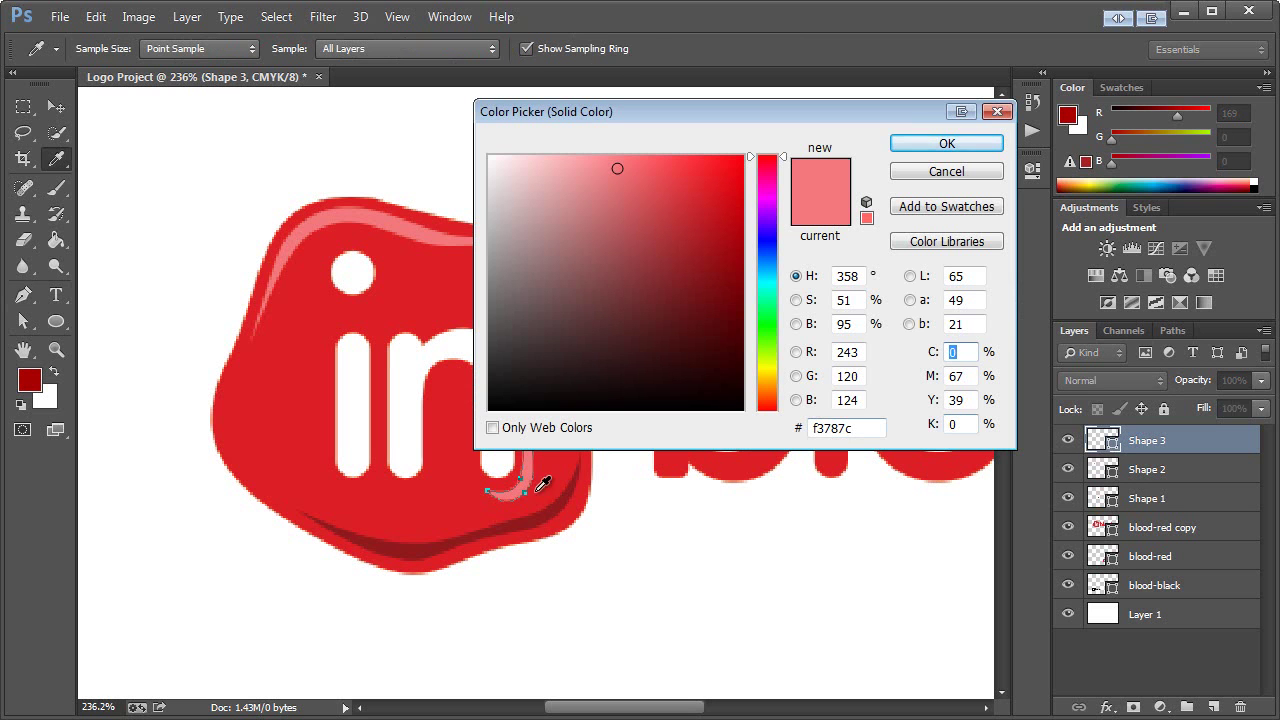
{"action": "left_click", "coordinate": [575, 497]}
{"action": "left_click", "coordinate": [947, 143]}
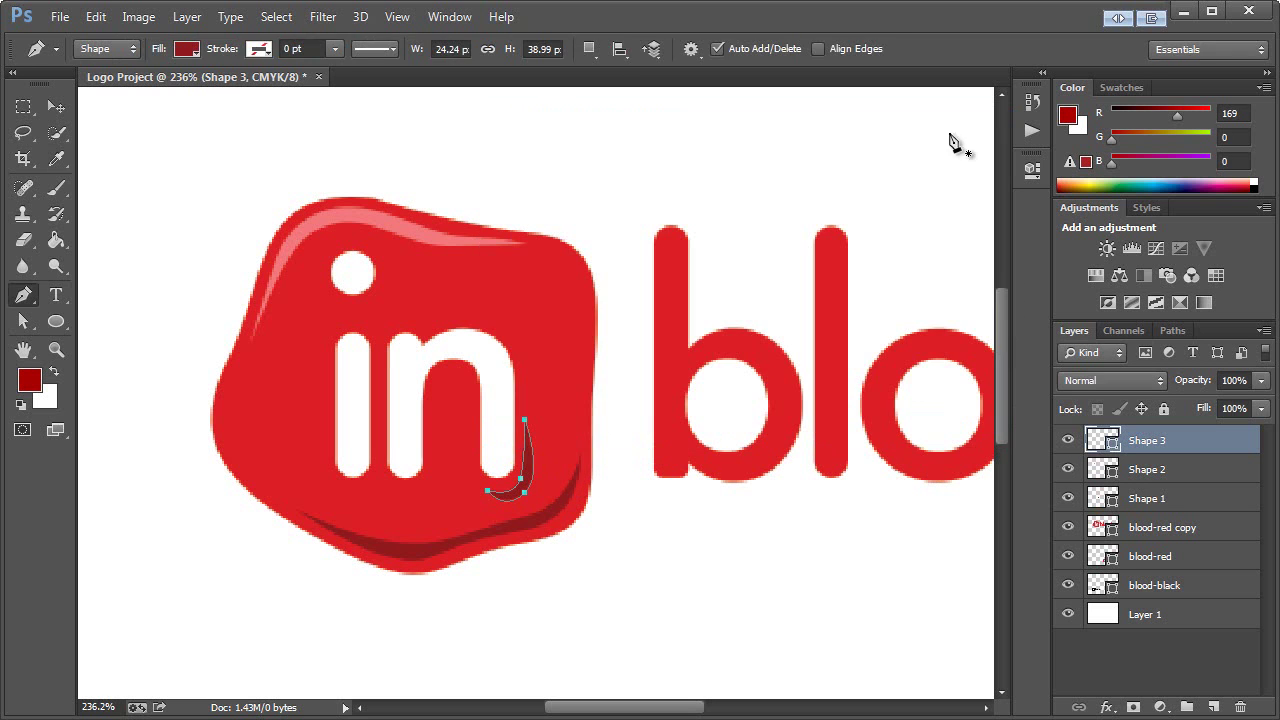
Draw matching dark red shadow slivers under the n's left leg and the i.
{"action": "left_click", "coordinate": [432, 424]}
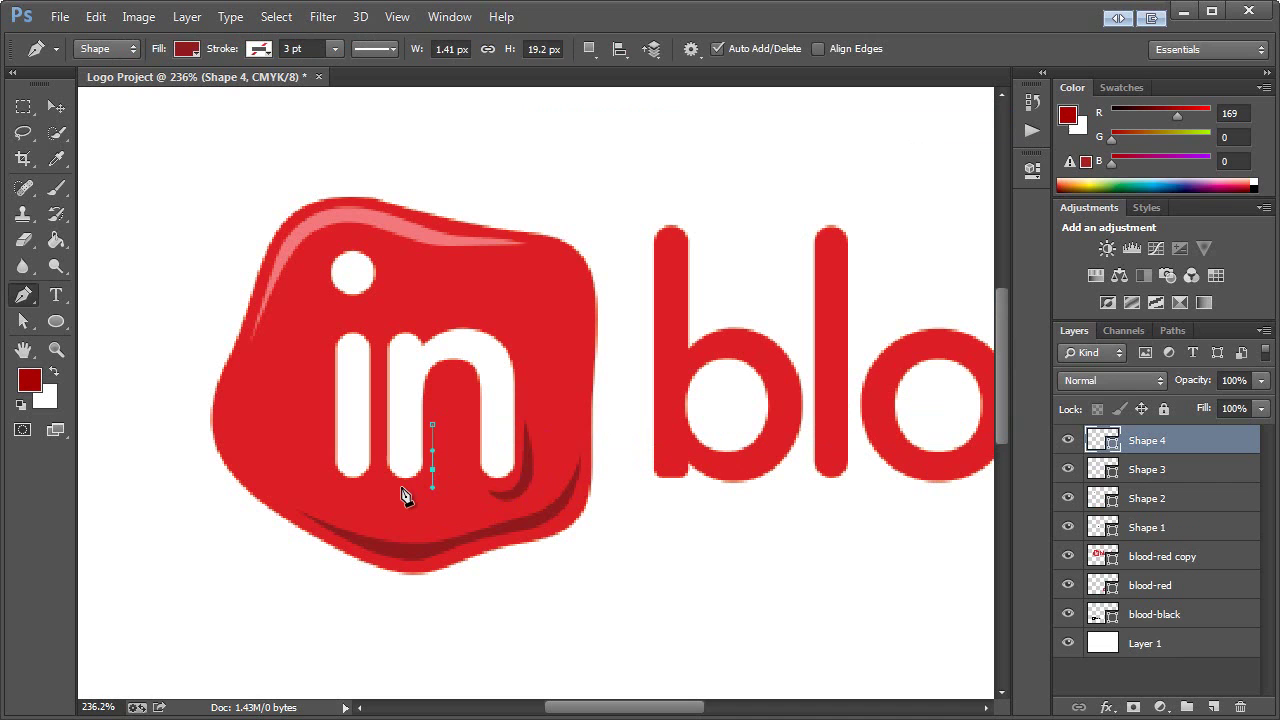
{"action": "left_click_drag", "start_coordinate": [402, 489], "coordinate": [390, 486]}
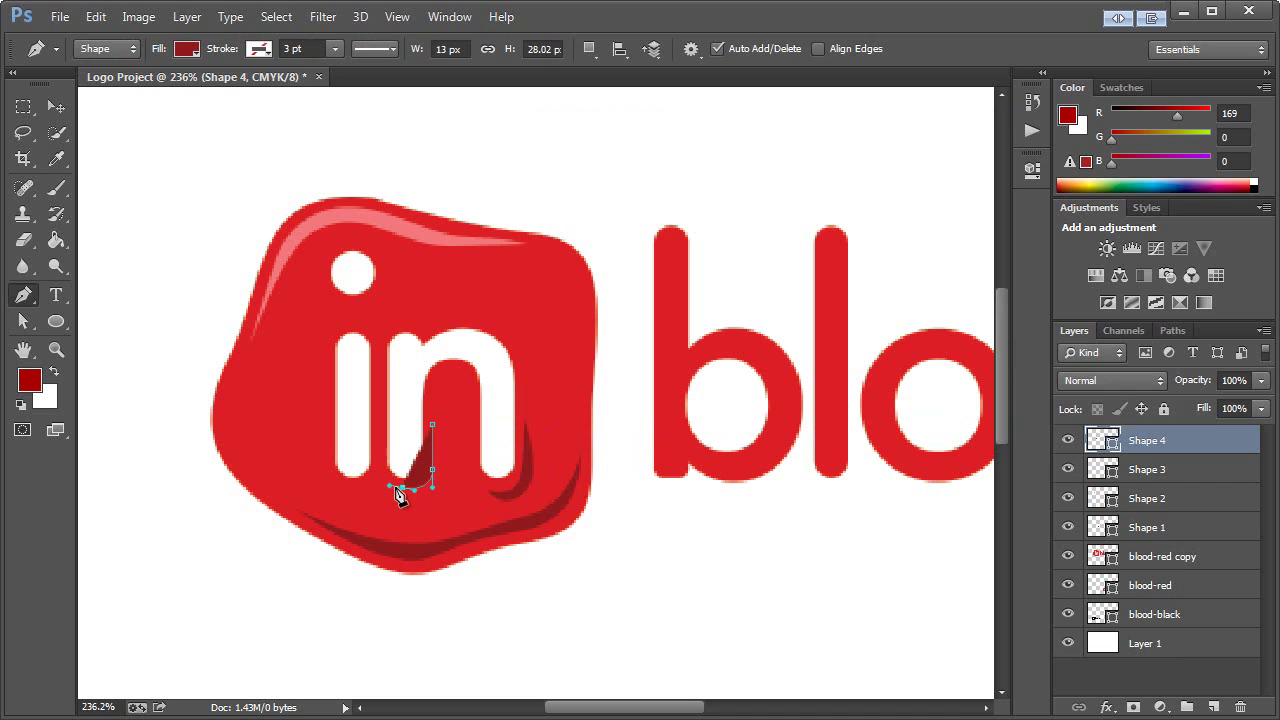
{"action": "mouse_move", "coordinate": [434, 497]}
{"action": "left_mouse_down"}
{"action": "mouse_move", "coordinate": [441, 476]}
{"action": "mouse_move", "coordinate": [437, 486]}
{"action": "left_mouse_up"}
{"action": "left_click", "coordinate": [432, 425]}
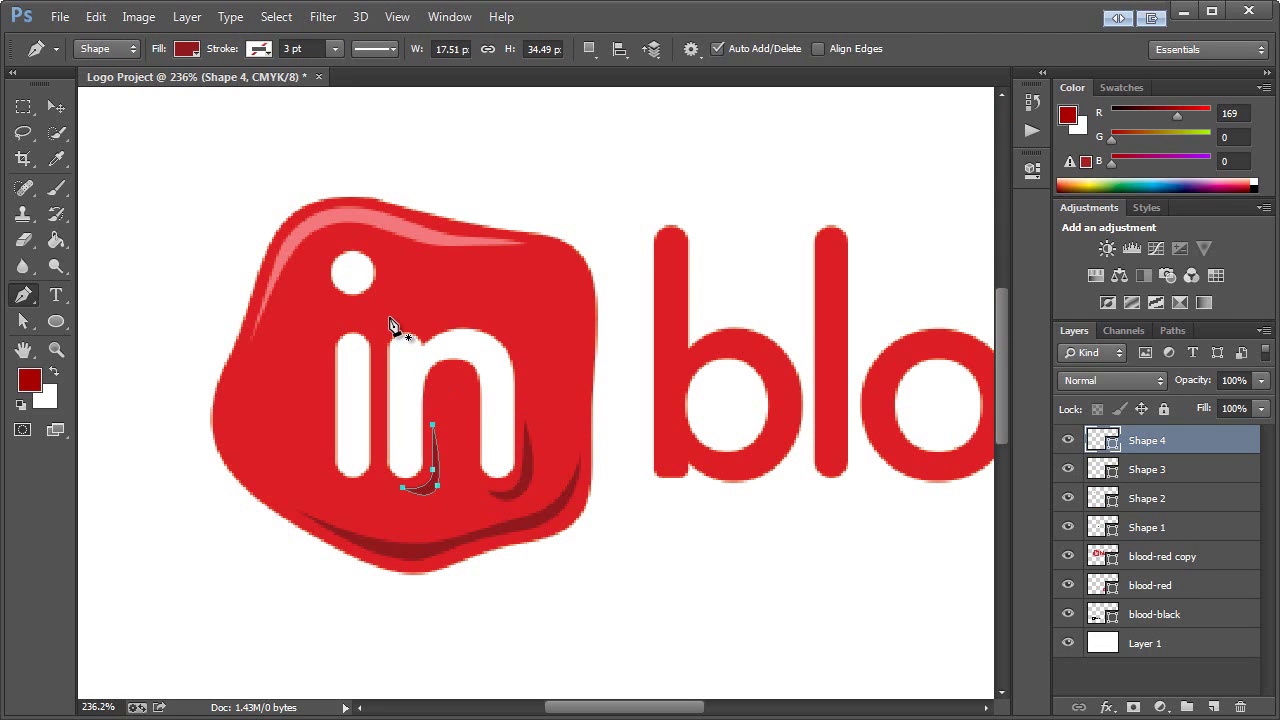
{"action": "left_click", "coordinate": [345, 487]}
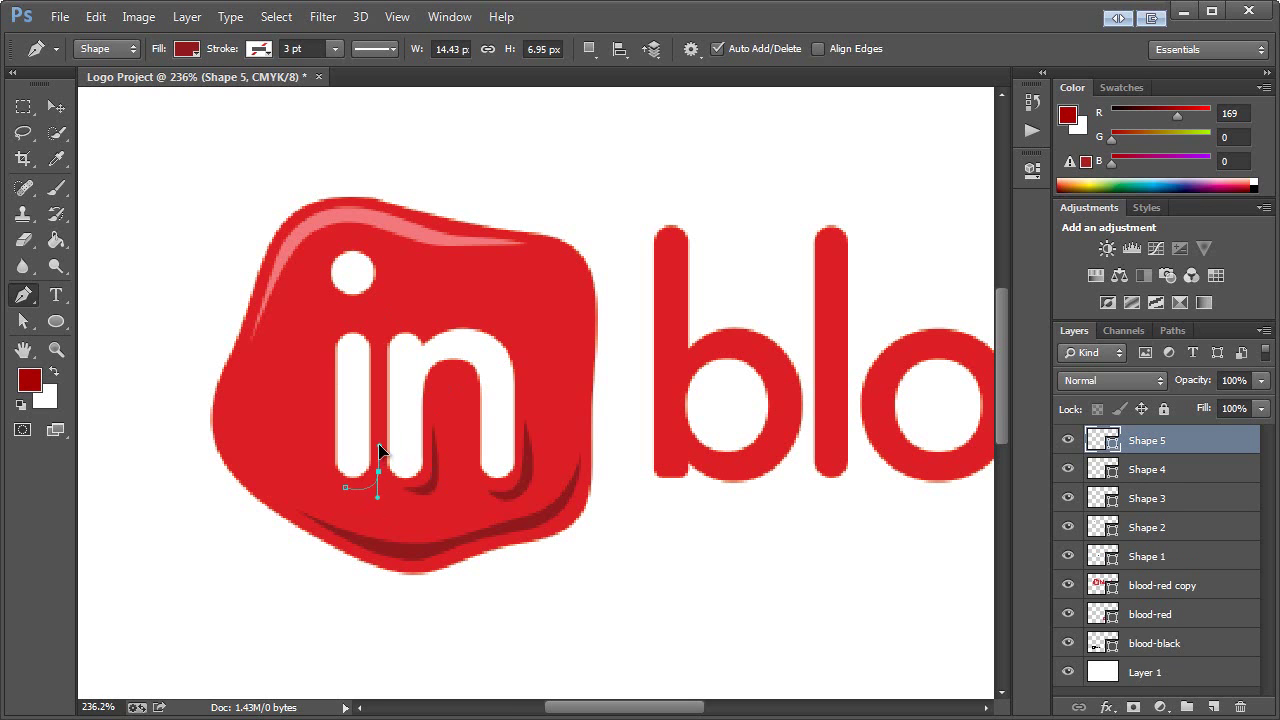
{"action": "left_click_drag", "start_coordinate": [380, 450], "coordinate": [381, 477]}
{"action": "key", "text": "Escape"}
Pen-draw a crescent beside the i stem and fill it with sampled pink f3787c.
{"action": "left_click", "coordinate": [326, 372]}
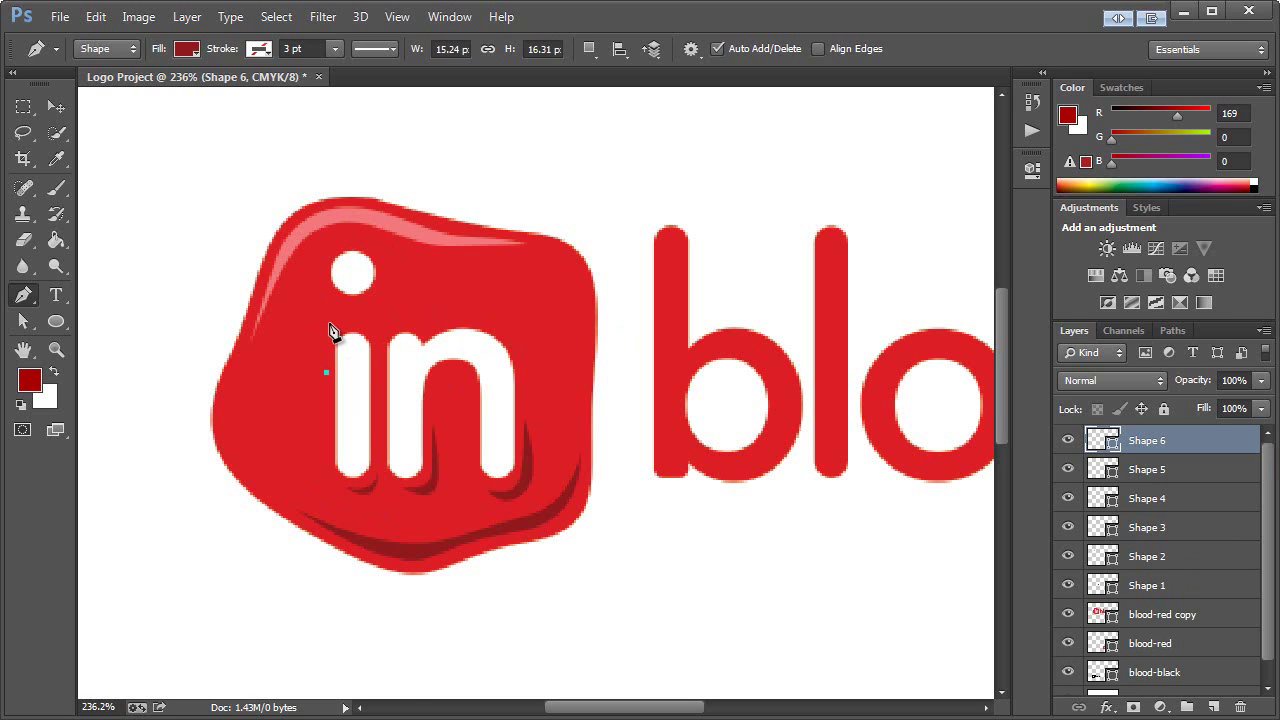
{"action": "left_click_drag", "start_coordinate": [328, 322], "coordinate": [326, 308]}
{"action": "key", "text": "Escape"}
{"action": "key", "text": "Escape"}
{"action": "left_click_drag", "start_coordinate": [327, 347], "coordinate": [358, 323]}
{"action": "left_click", "coordinate": [327, 372]}
{"action": "double_click", "coordinate": [1103, 440]}
{"action": "left_click", "coordinate": [408, 222]}
{"action": "left_click", "coordinate": [935, 146]}
Select the pink highlight with Direct Selection, undo an accidental move, and zoom in on it.
{"action": "left_click", "coordinate": [26, 318]}
{"action": "double_click", "coordinate": [327, 378]}
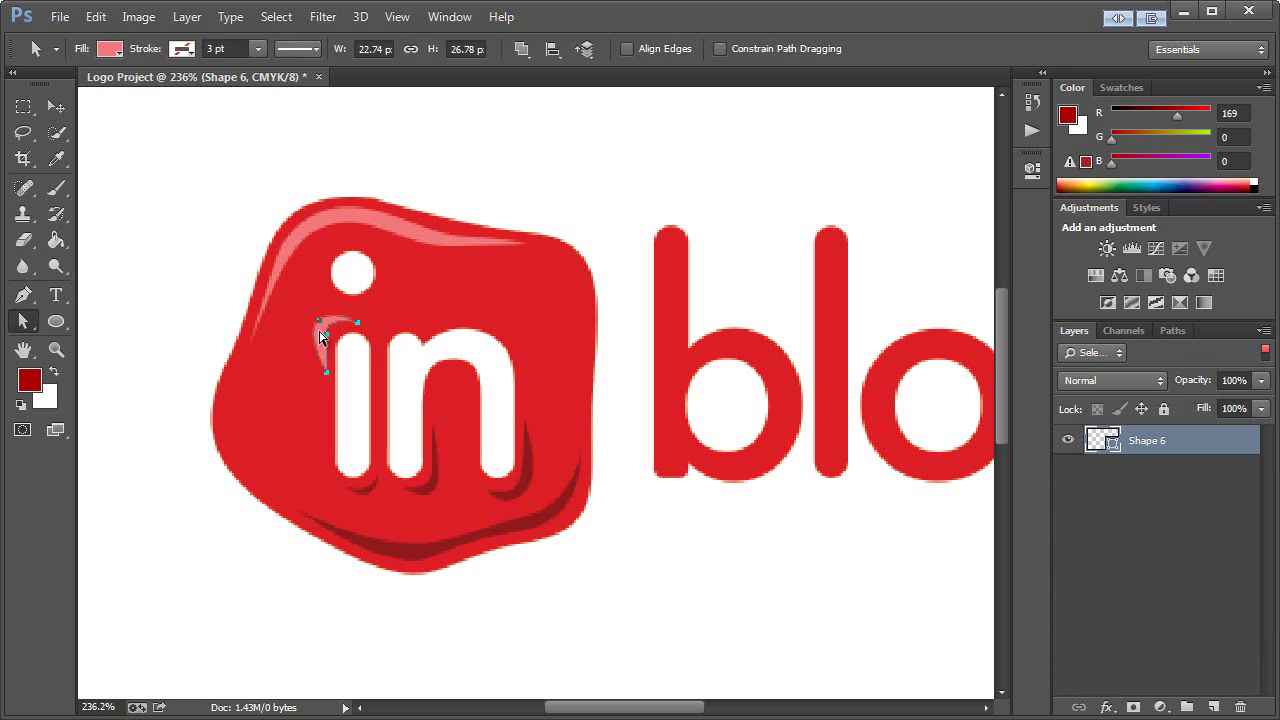
{"action": "left_click", "coordinate": [181, 294]}
{"action": "left_click", "coordinate": [327, 376]}
{"action": "left_click_drag", "start_coordinate": [327, 376], "coordinate": [340, 396]}
{"action": "key", "text": "ctrl+z"}
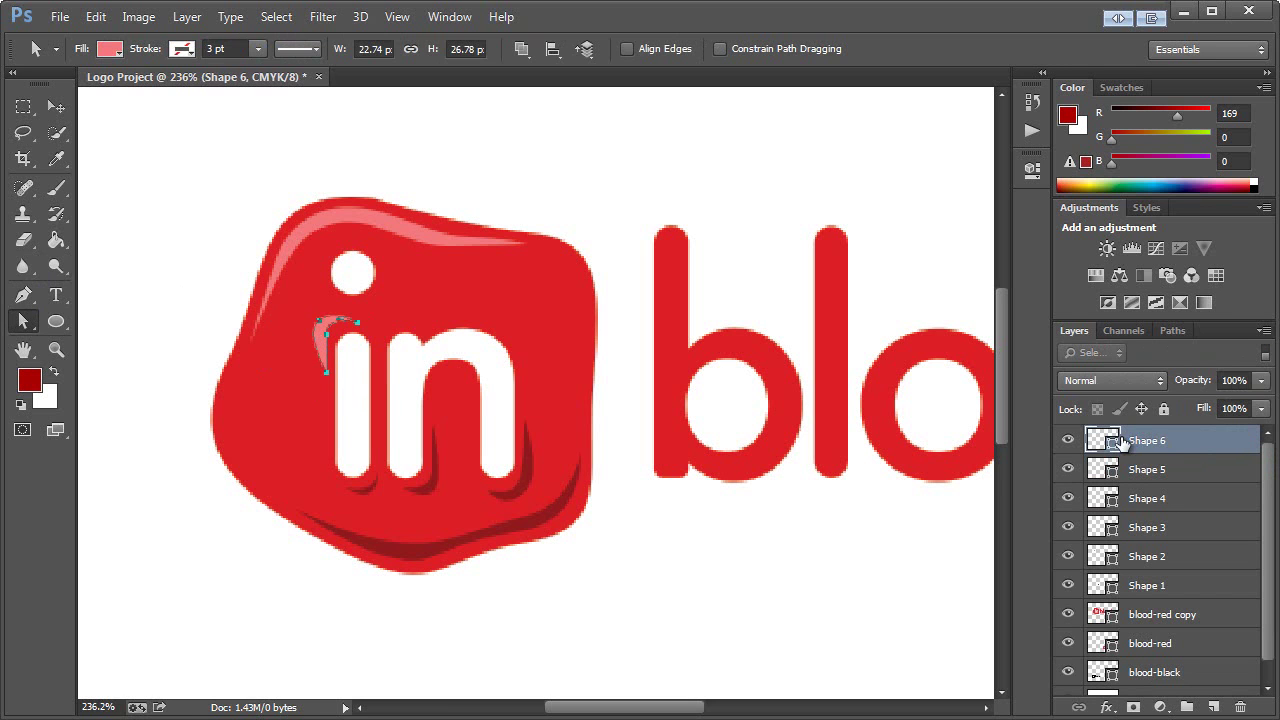
{"action": "left_click", "coordinate": [233, 343]}
{"action": "left_click", "coordinate": [56, 349]}
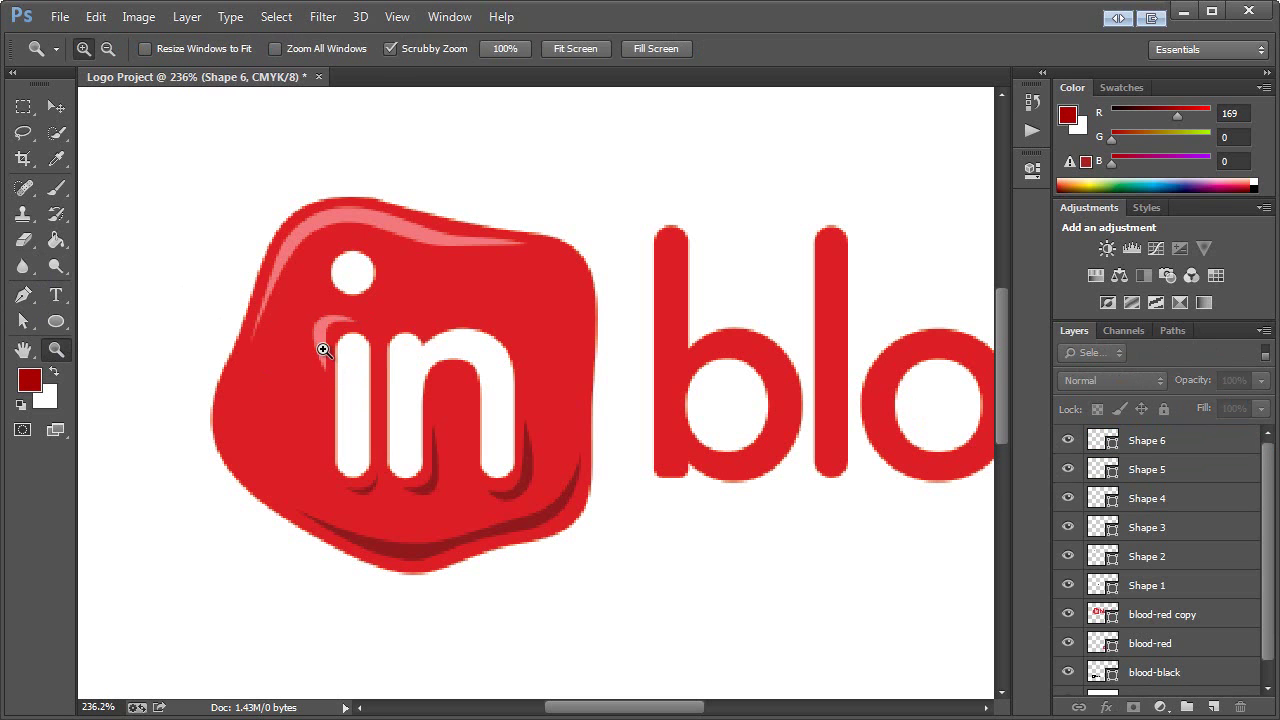
{"action": "left_click_drag", "start_coordinate": [323, 353], "coordinate": [380, 390]}
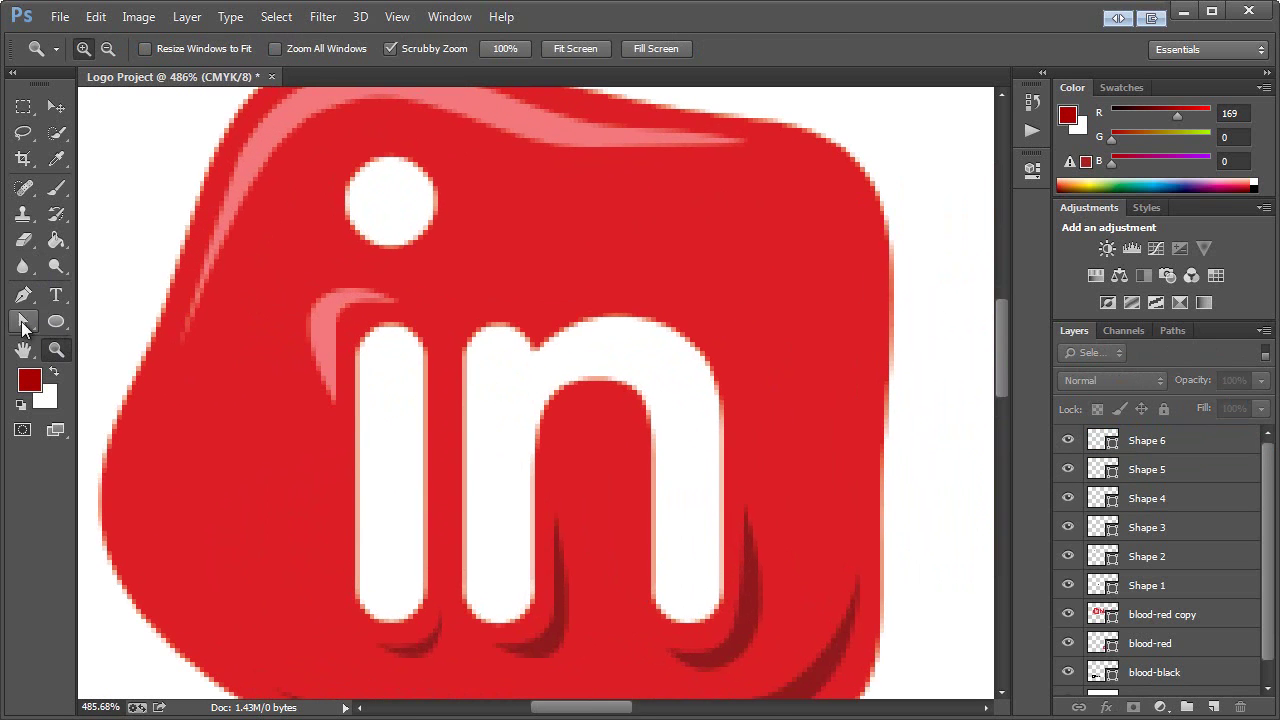
Reshape the highlight's anchors to stretch it down the i stem and tighten its top curve.
{"action": "left_click", "coordinate": [22, 321]}
{"action": "left_click", "coordinate": [335, 391]}
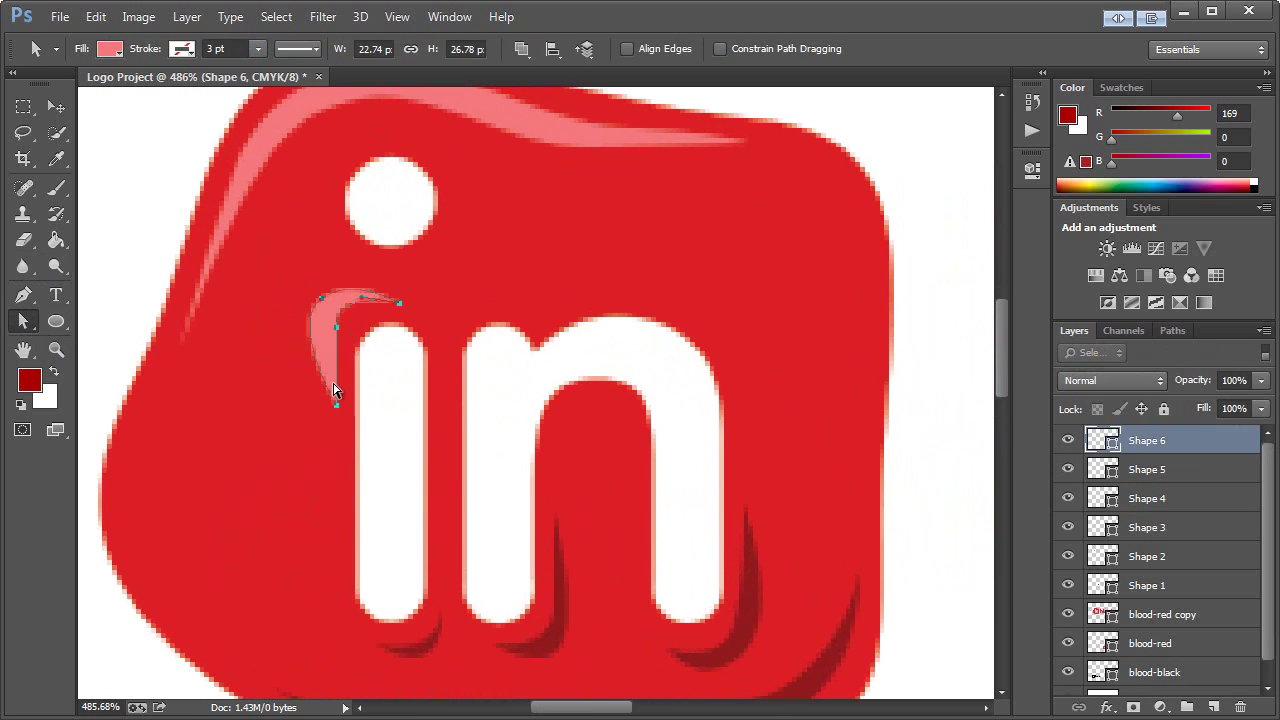
{"action": "left_click", "coordinate": [318, 298], "text": "ctrl"}
{"action": "left_click_drag", "start_coordinate": [333, 476], "coordinate": [336, 473]}
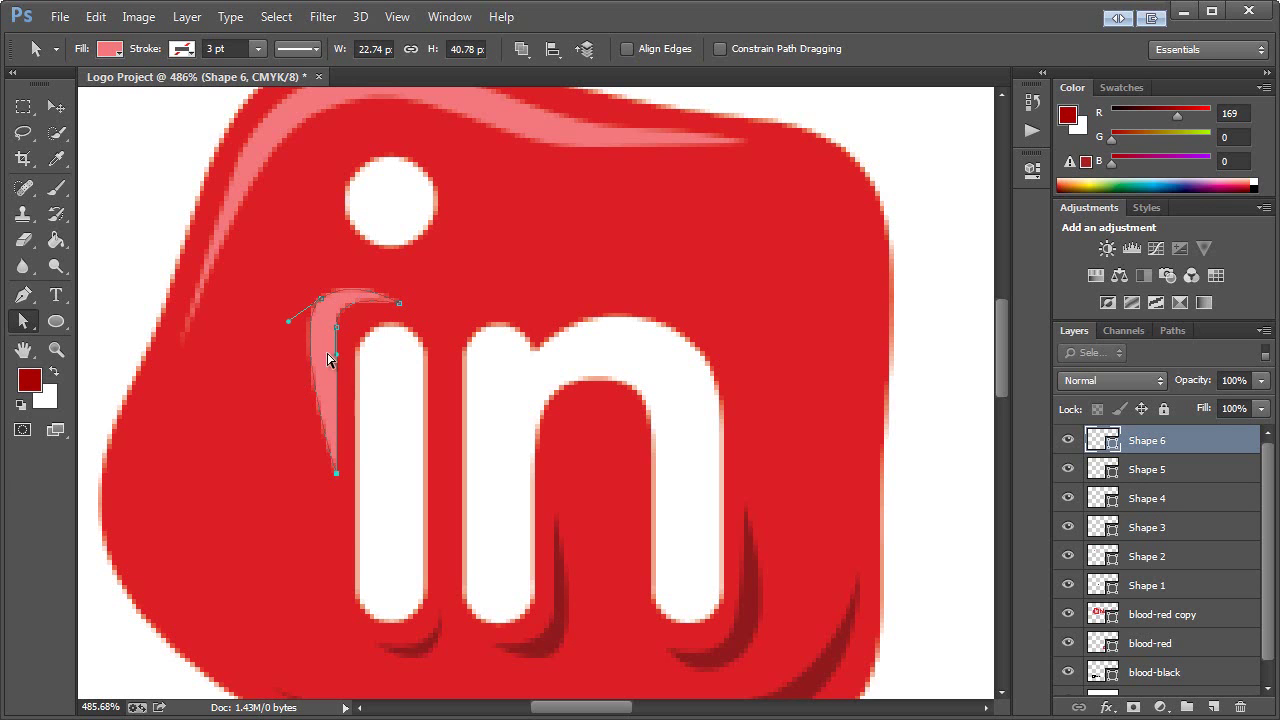
{"action": "left_click_drag", "start_coordinate": [289, 325], "coordinate": [306, 318]}
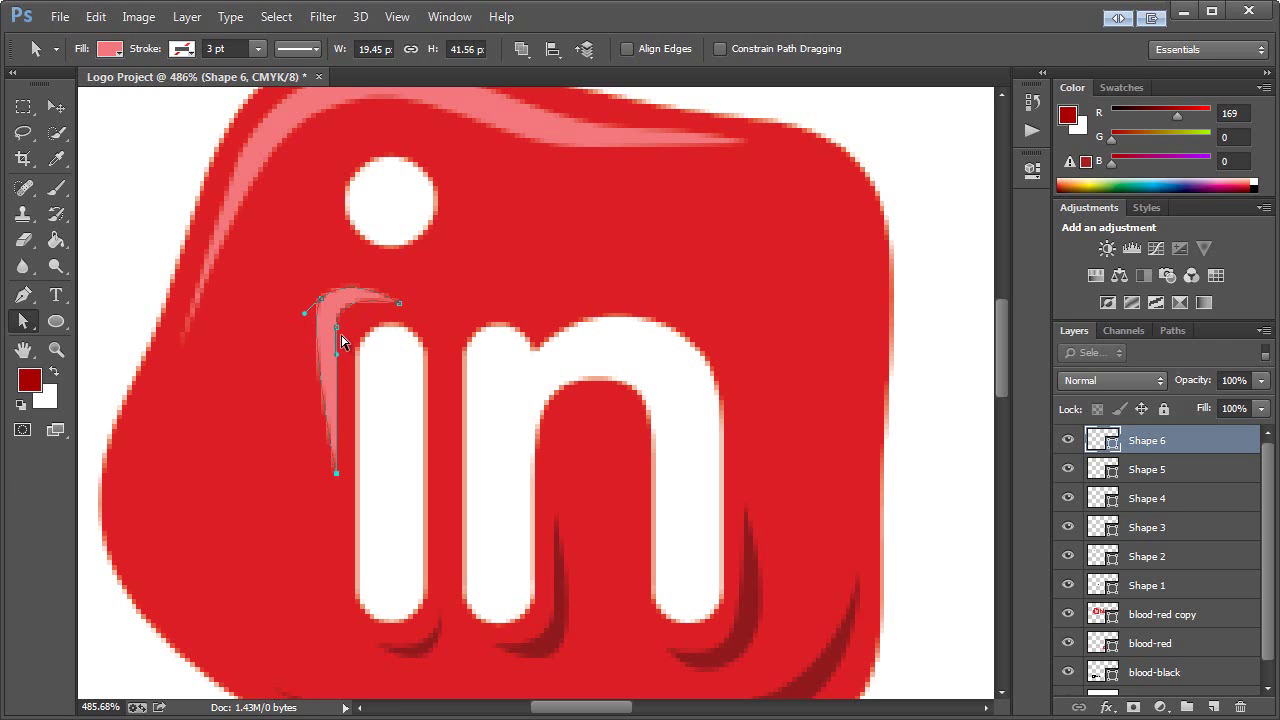
{"action": "left_click_drag", "start_coordinate": [337, 333], "coordinate": [337, 342]}
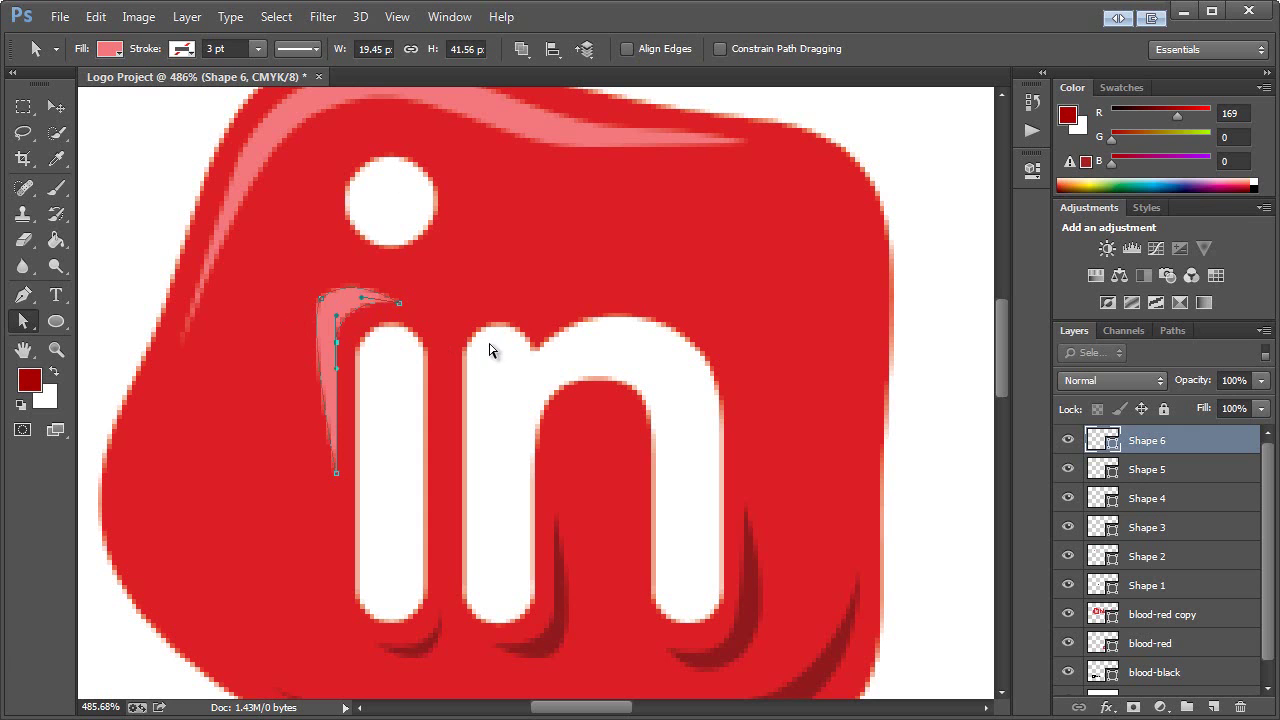
{"action": "left_click", "coordinate": [662, 280]}
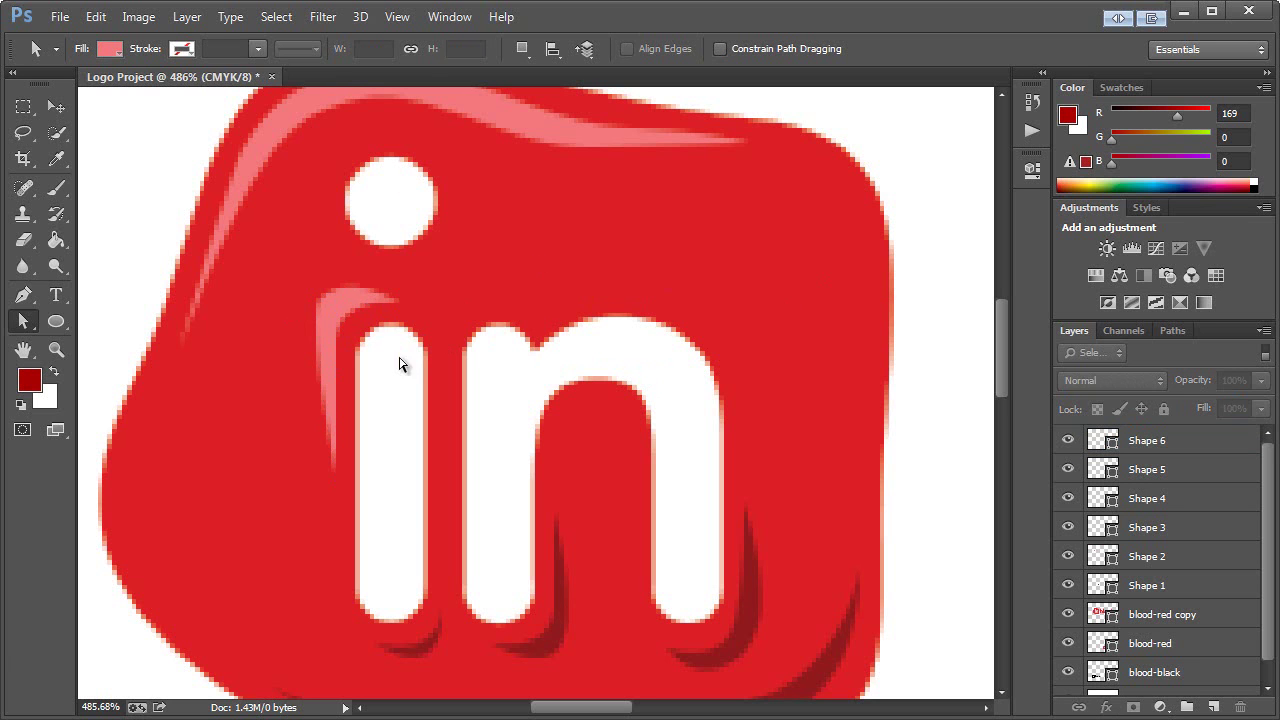
{"action": "scroll", "coordinate": [502, 310], "scroll_direction": "up", "scroll_amount": 3}
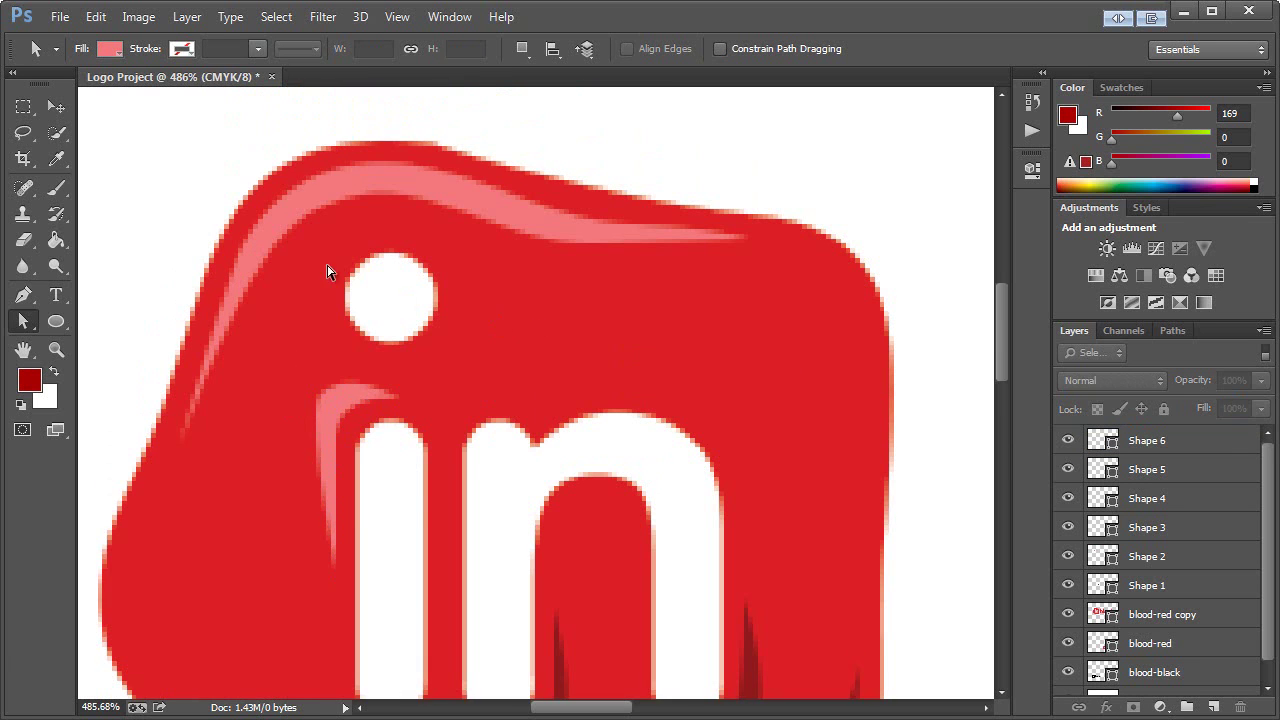
Pen-draw a pink crescent beside the i dot, filled with the sampled pink.
{"action": "scroll", "coordinate": [118, 276], "scroll_direction": "up", "scroll_amount": 1}
{"action": "left_click", "coordinate": [23, 294]}
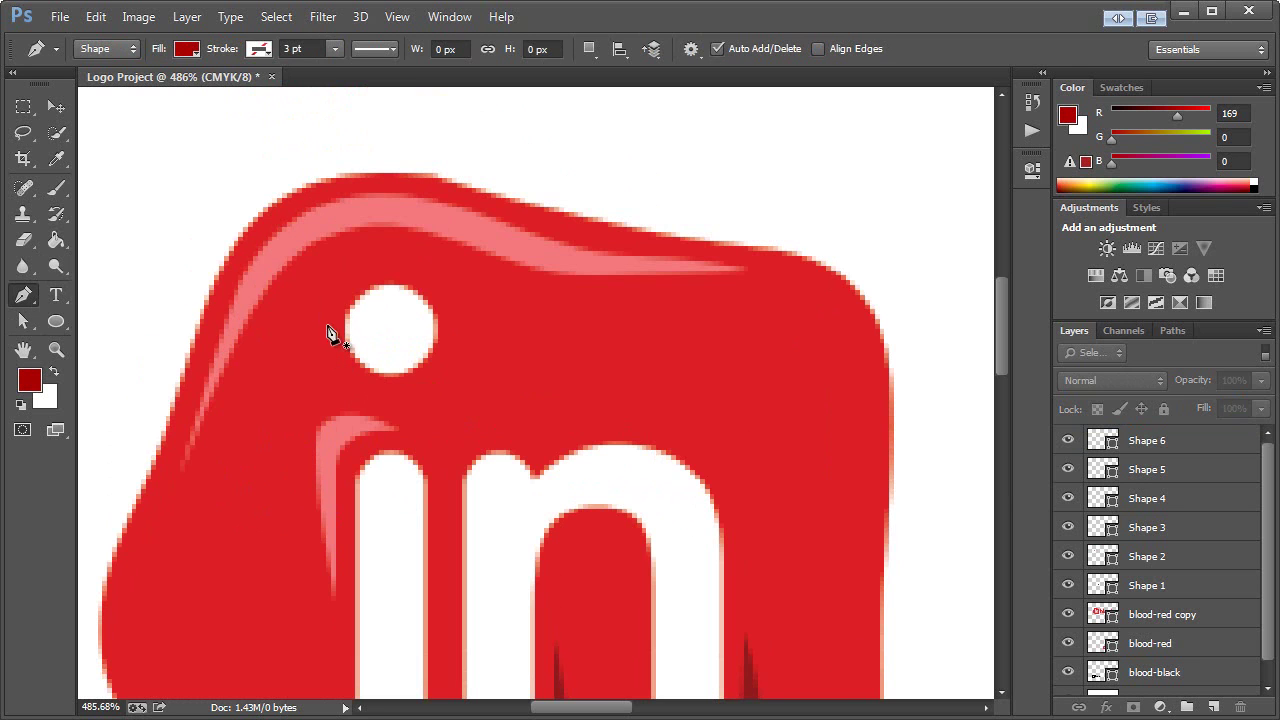
{"action": "left_click", "coordinate": [326, 348]}
{"action": "left_click_drag", "start_coordinate": [390, 267], "coordinate": [467, 261]}
{"action": "left_click", "coordinate": [389, 268], "text": "alt"}
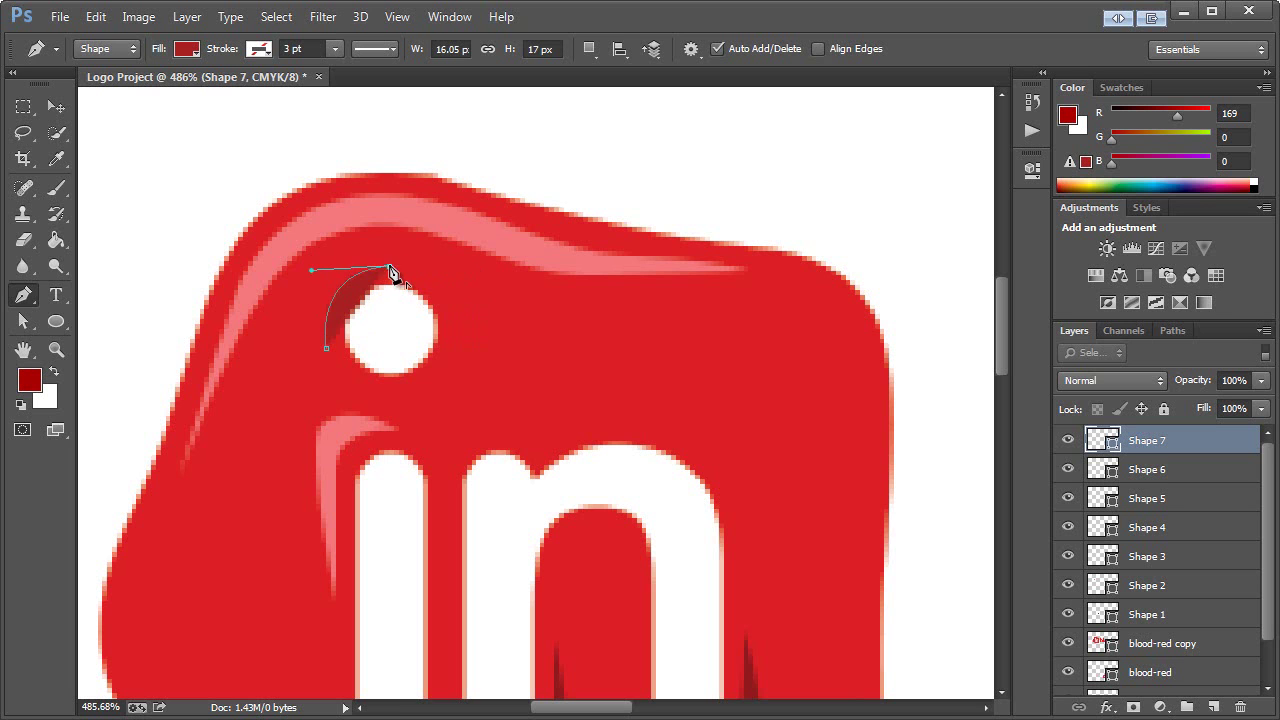
{"action": "left_click_drag", "start_coordinate": [326, 348], "coordinate": [370, 452]}
{"action": "double_click", "coordinate": [1117, 445]}
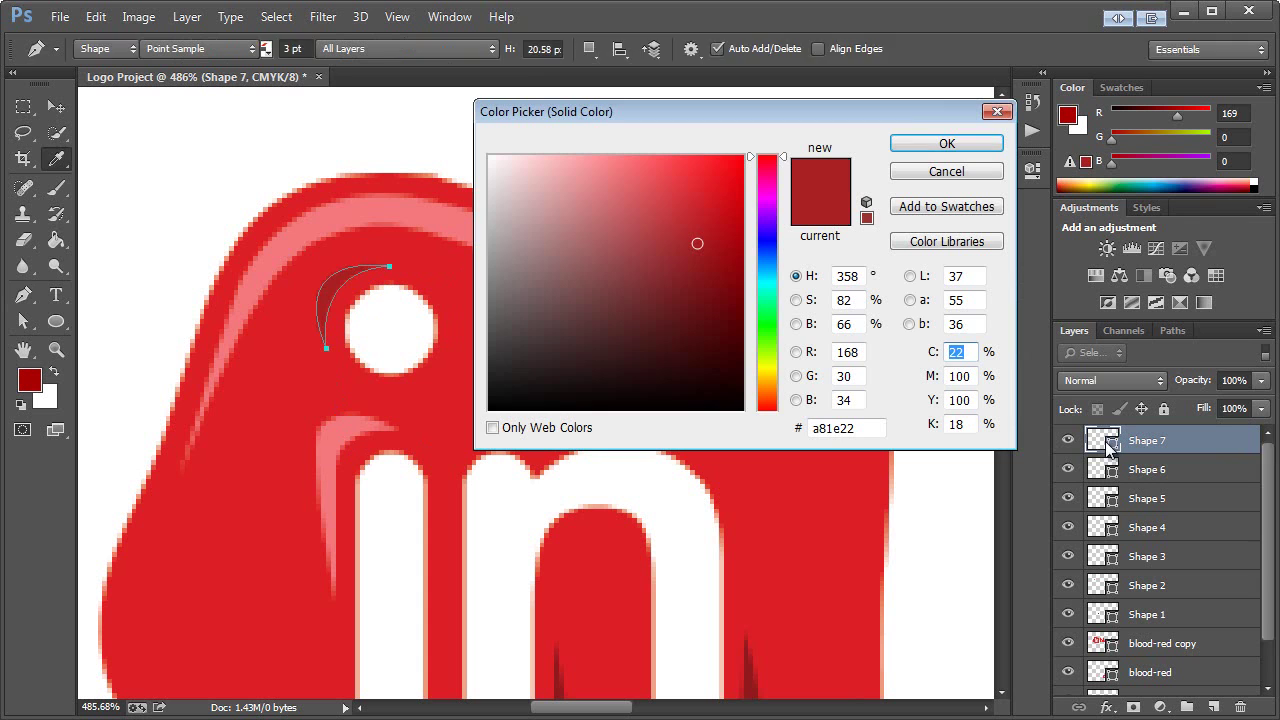
{"action": "left_click", "coordinate": [350, 420]}
{"action": "left_click", "coordinate": [948, 146]}
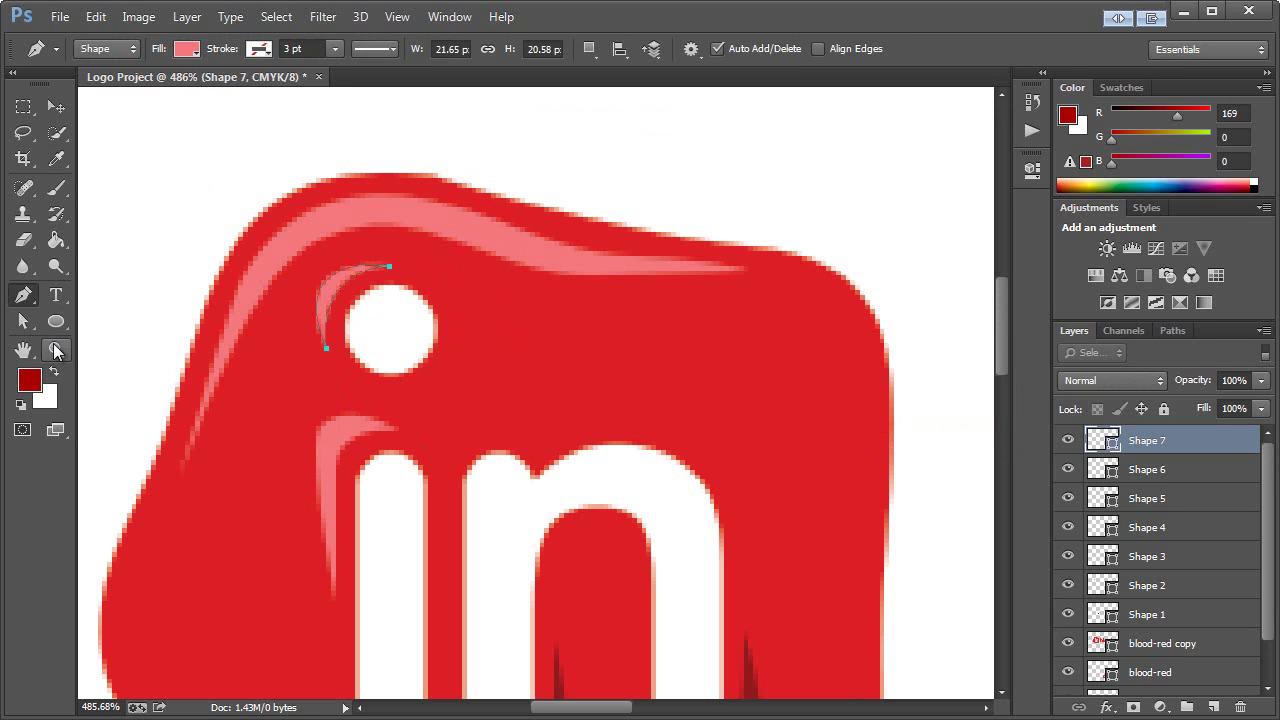
Draw a lip-shaped pink highlight arching over the n, breaking handles for sharp corners.
{"action": "left_click", "coordinate": [453, 436]}
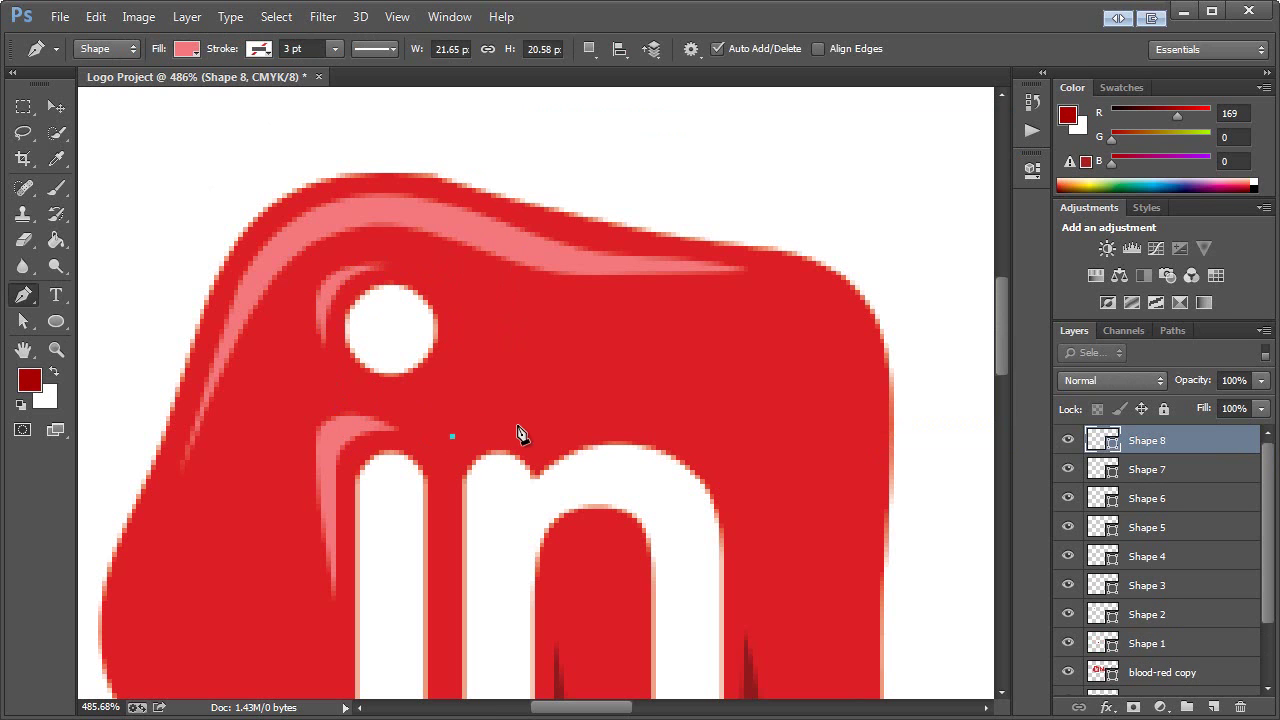
{"action": "left_click_drag", "start_coordinate": [544, 431], "coordinate": [591, 463]}
{"action": "left_click", "coordinate": [544, 431], "text": "alt"}
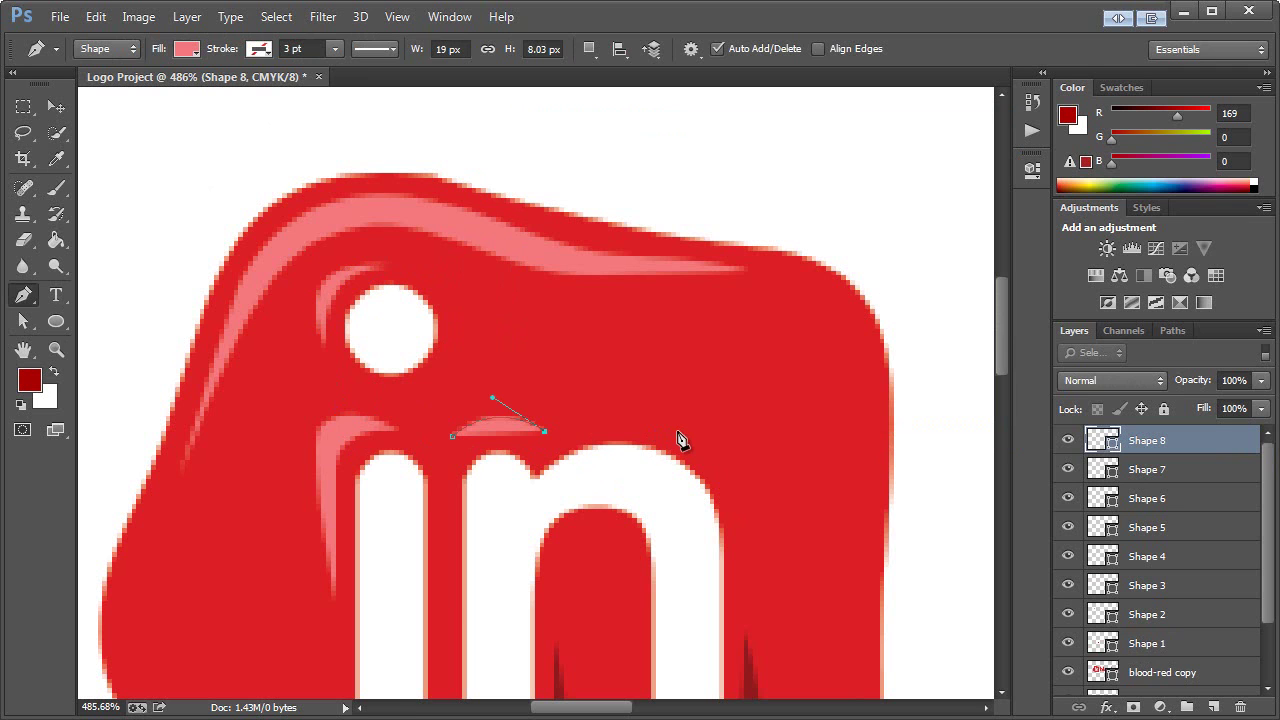
{"action": "left_click_drag", "start_coordinate": [677, 431], "coordinate": [755, 467]}
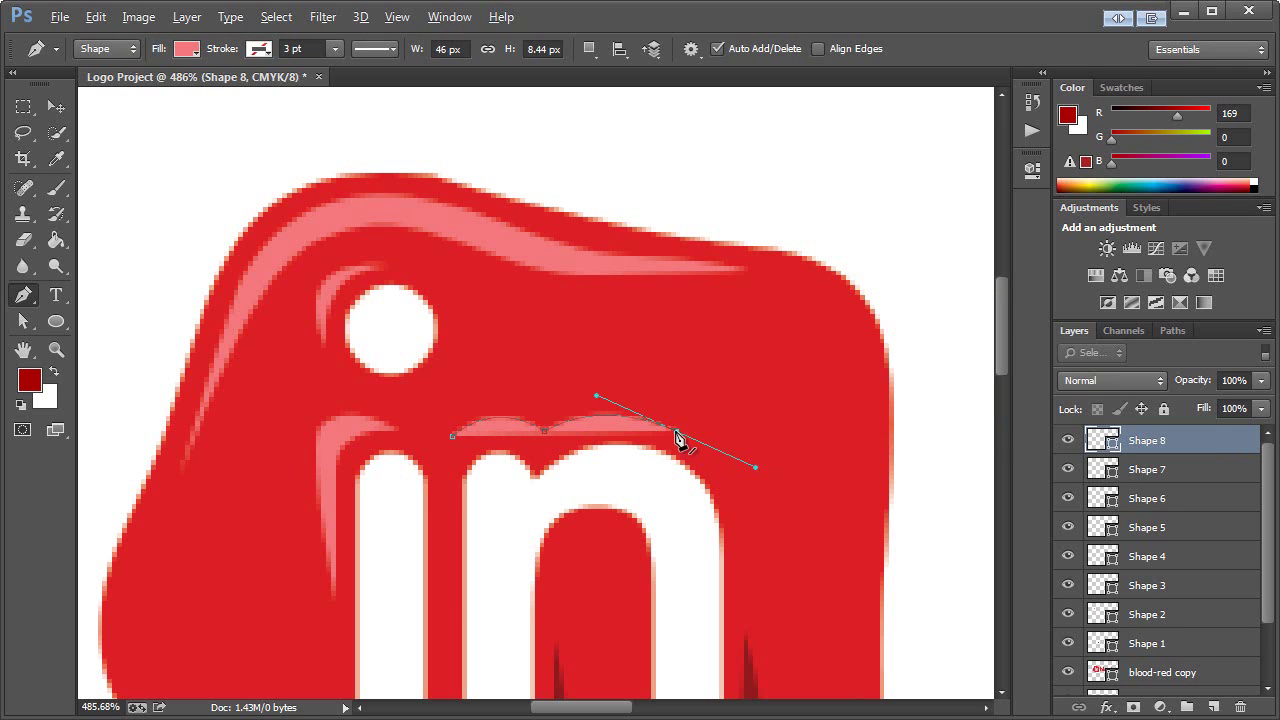
{"action": "left_click", "coordinate": [677, 432], "text": "alt"}
{"action": "left_click_drag", "start_coordinate": [489, 431], "coordinate": [540, 428]}
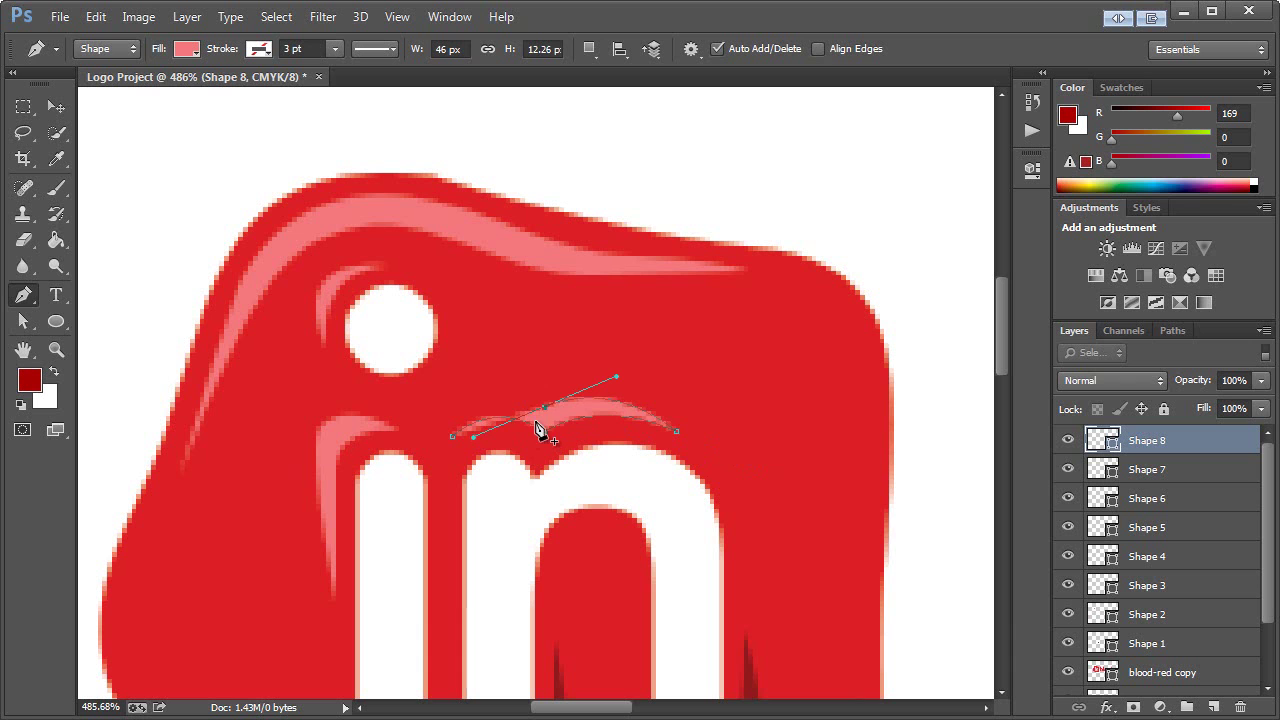
{"action": "left_click", "coordinate": [544, 409], "text": "alt"}
{"action": "mouse_move", "coordinate": [451, 439]}
{"action": "left_mouse_down"}
{"action": "mouse_move", "coordinate": [429, 500]}
{"action": "mouse_move", "coordinate": [462, 456]}
{"action": "left_mouse_up"}
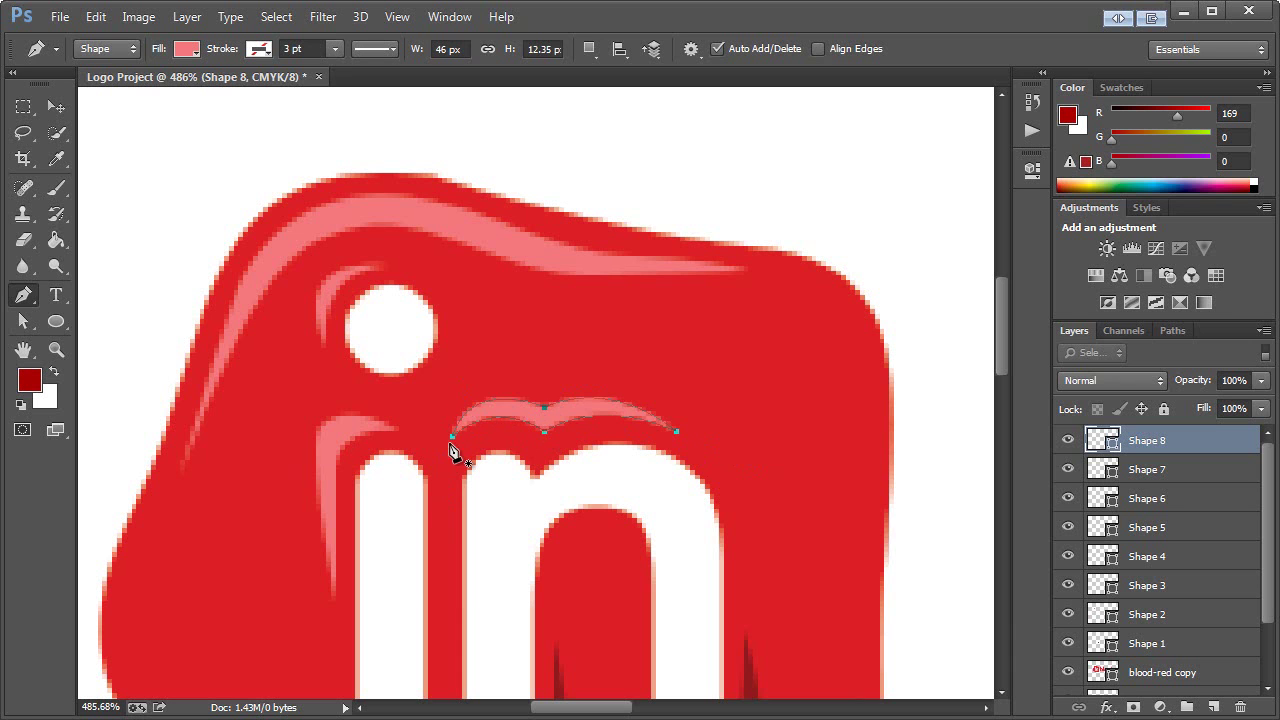
{"action": "left_click", "coordinate": [57, 349]}
View the whole logo sheet at 100% and select the blood-red copy layer with the Move tool.
{"action": "right_click", "coordinate": [557, 382]}
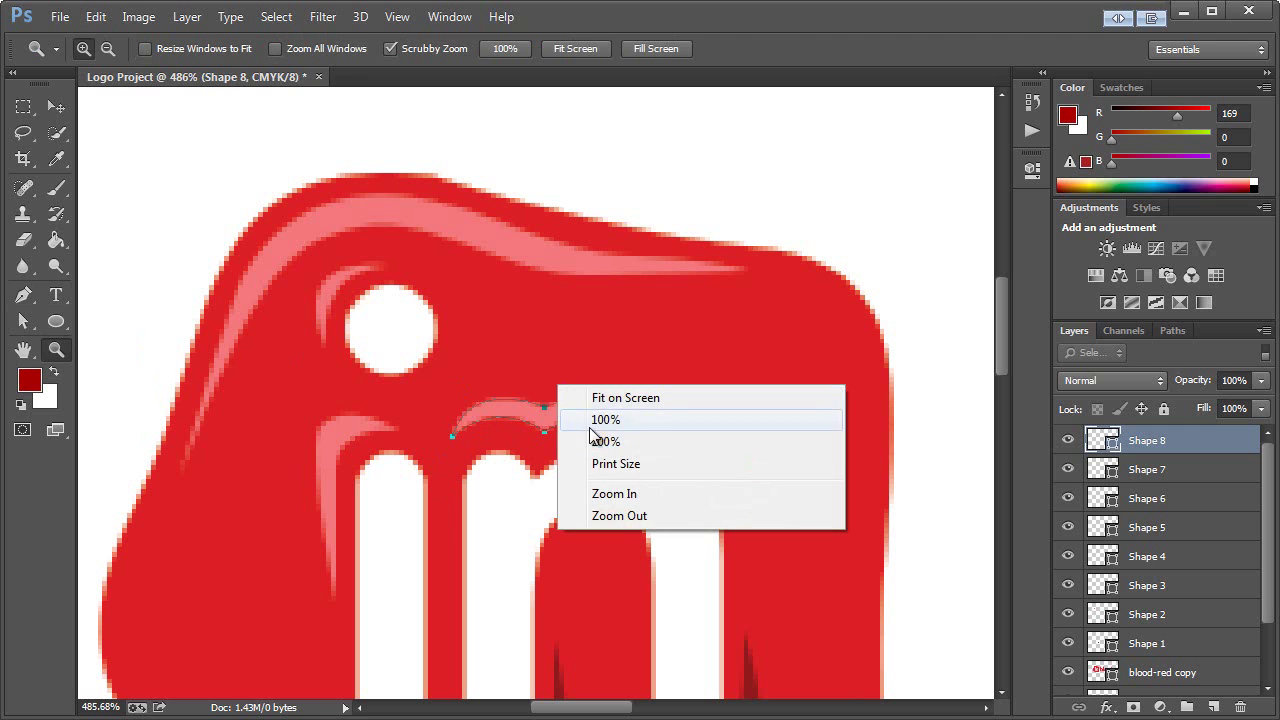
{"action": "key", "text": "Escape"}
{"action": "key", "text": "ctrl+1"}
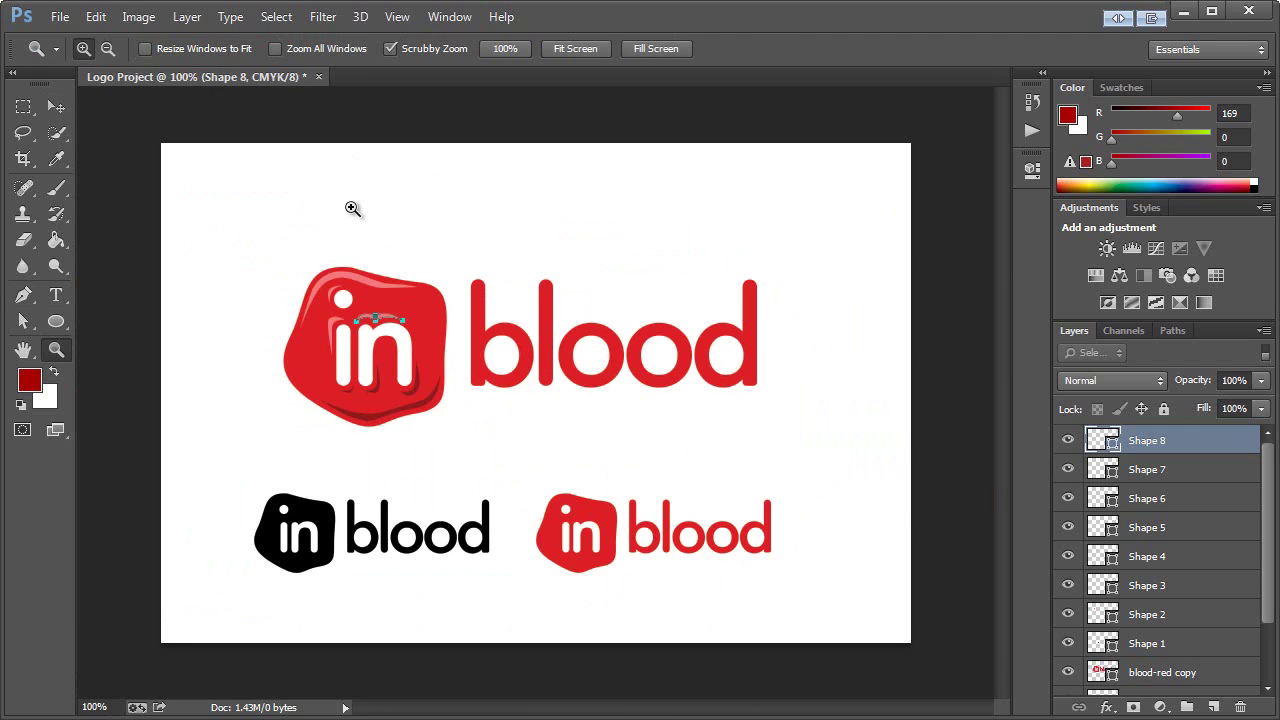
{"action": "left_click", "coordinate": [56, 106]}
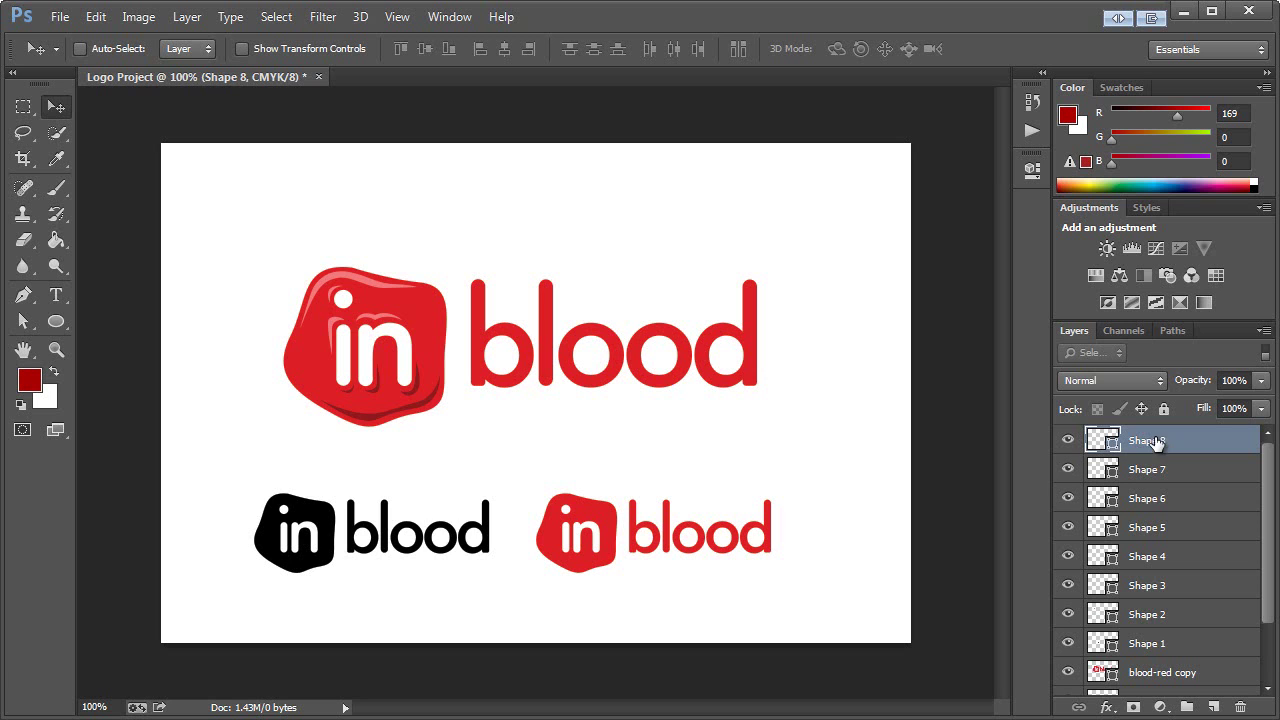
{"action": "scroll", "coordinate": [1190, 532], "scroll_direction": "down", "scroll_amount": 3}
{"action": "scroll", "coordinate": [1180, 457], "scroll_direction": "down", "scroll_amount": 3}
{"action": "left_click", "coordinate": [1142, 600]}
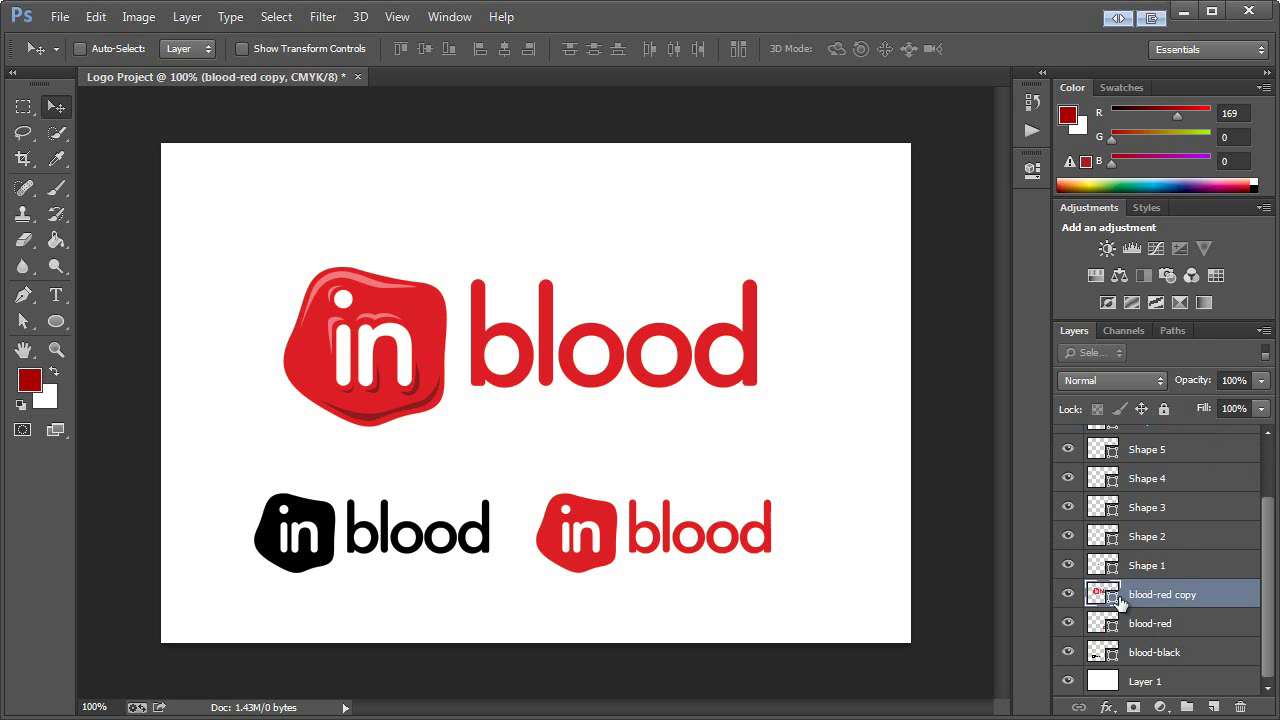
{"action": "left_click", "coordinate": [1068, 594]}
{"action": "left_click", "coordinate": [1068, 594]}
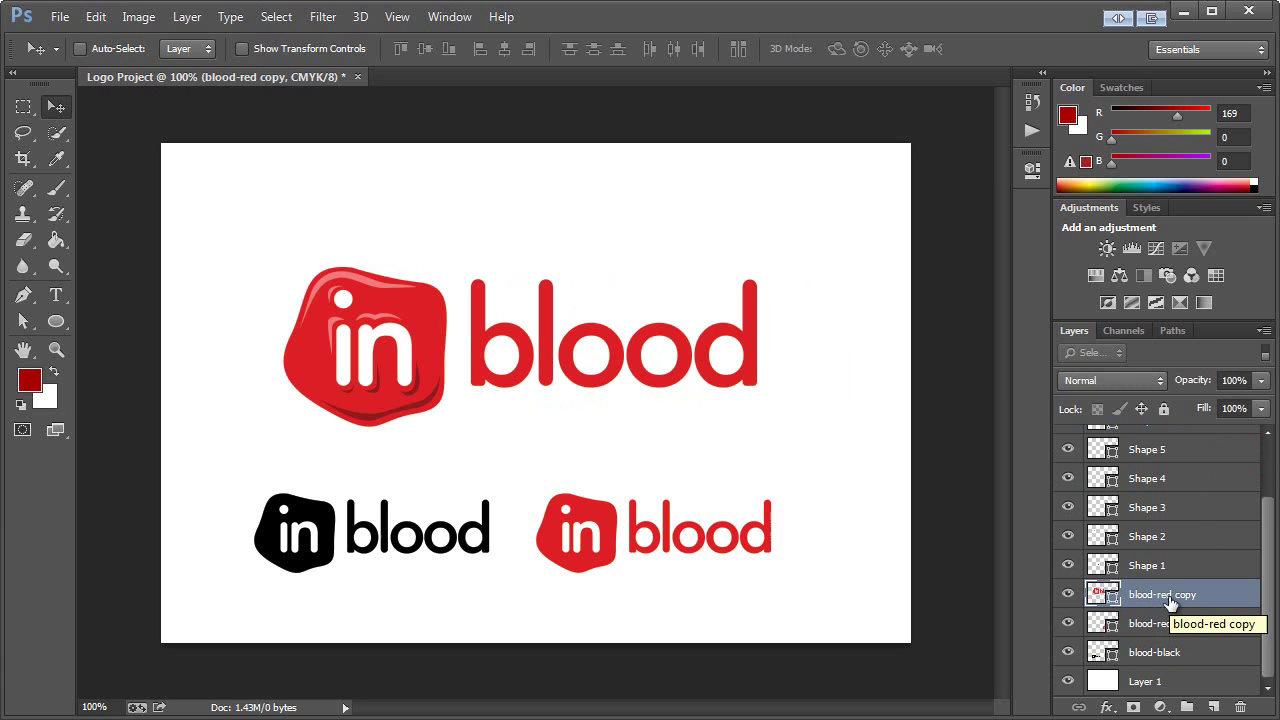
Duplicate the blood-red copy layer as blood-red copy 2 and hide the original.
{"action": "right_click", "coordinate": [1168, 600]}
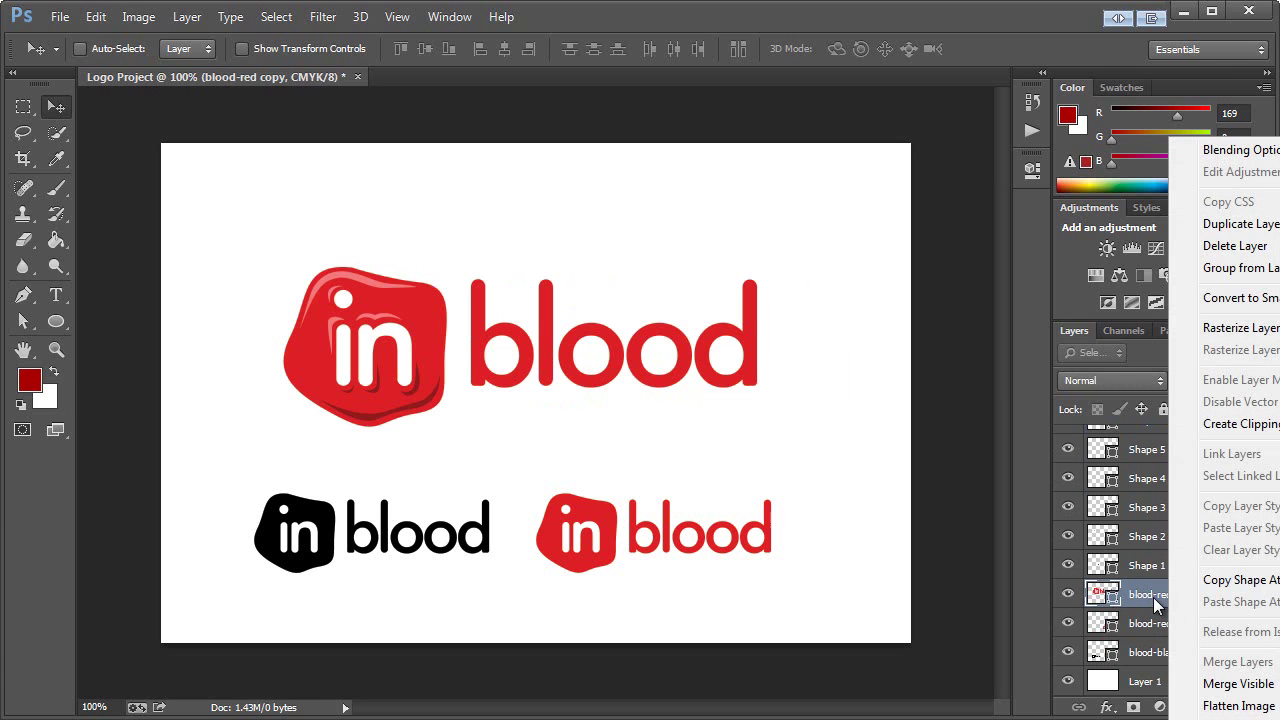
{"action": "left_click", "coordinate": [1250, 224]}
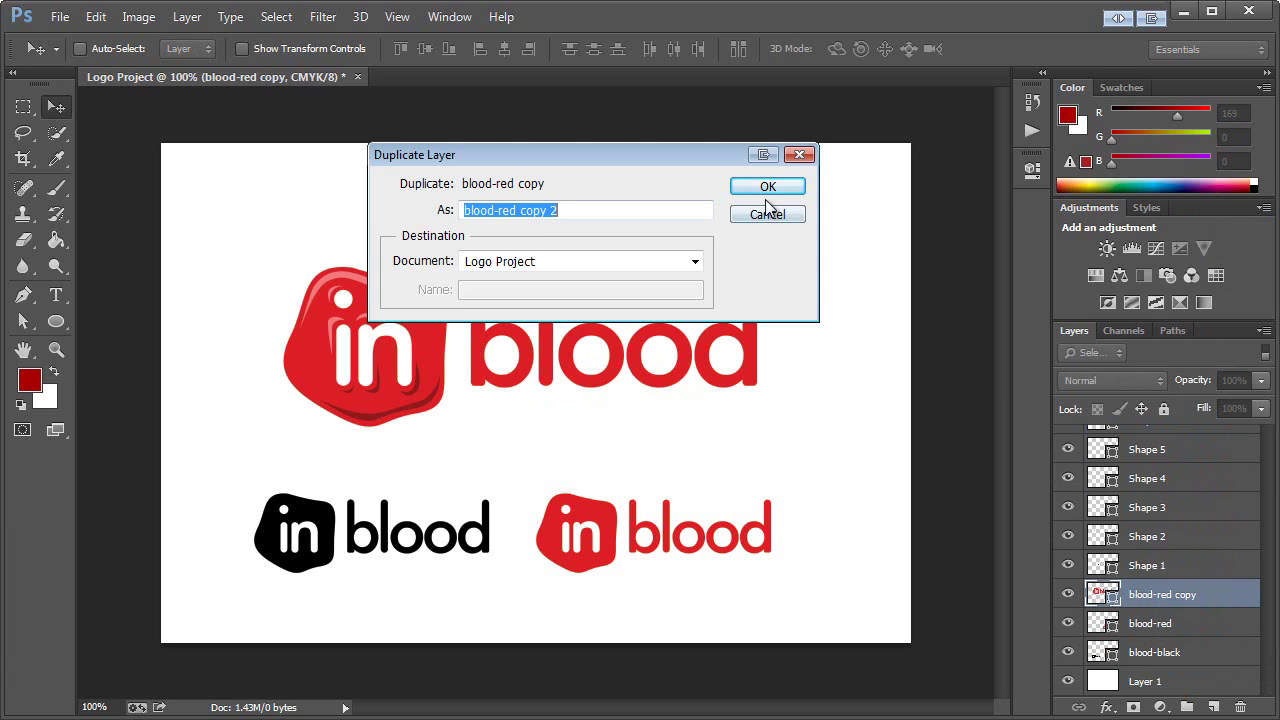
{"action": "left_click", "coordinate": [770, 188]}
{"action": "left_click", "coordinate": [26, 320]}
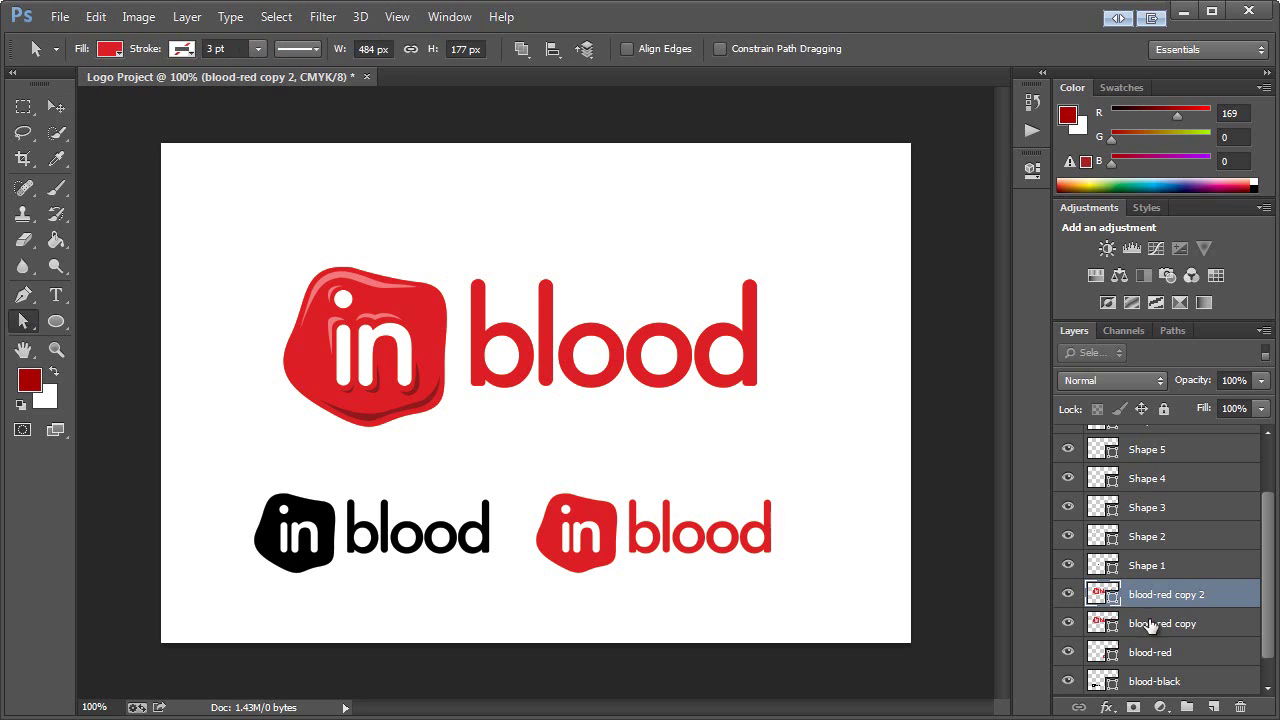
{"action": "left_click", "coordinate": [1068, 623]}
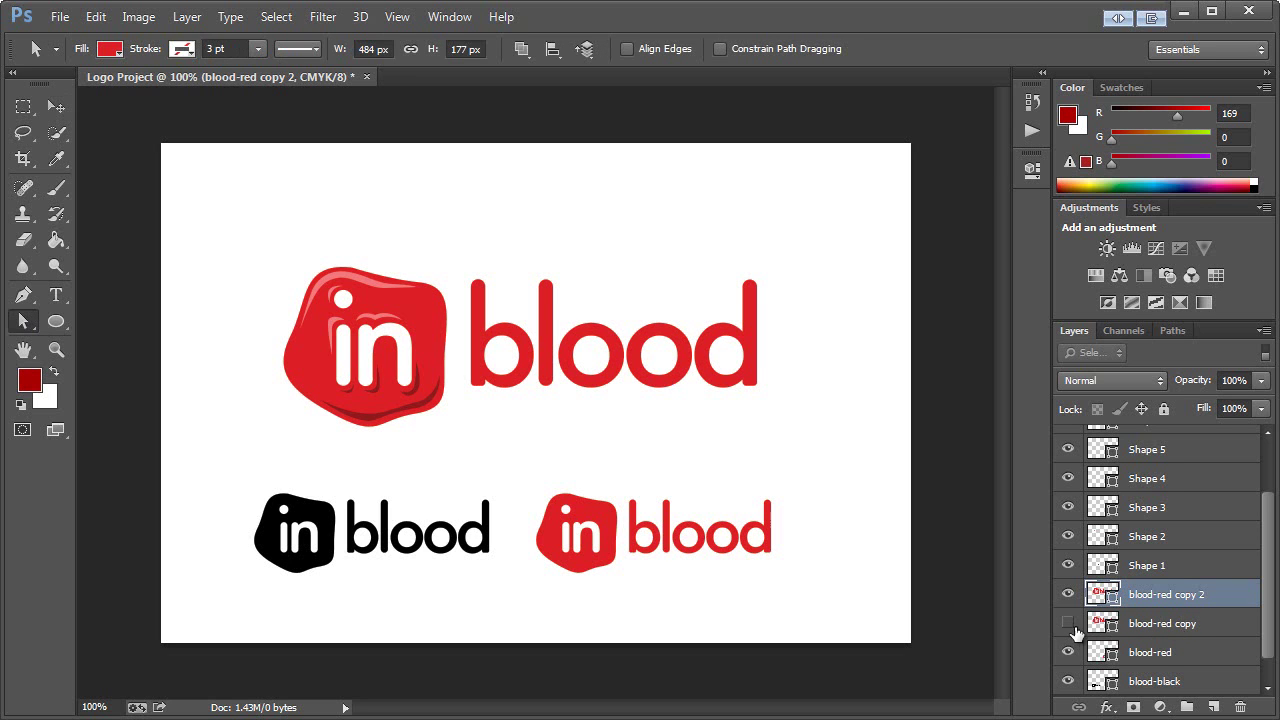
Delete the 'blood' lettering paths from the copy, then show the original layer again.
{"action": "left_click", "coordinate": [25, 320]}
{"action": "left_click", "coordinate": [126, 317]}
{"action": "left_click_drag", "start_coordinate": [811, 238], "coordinate": [463, 419]}
{"action": "key", "text": "Delete"}
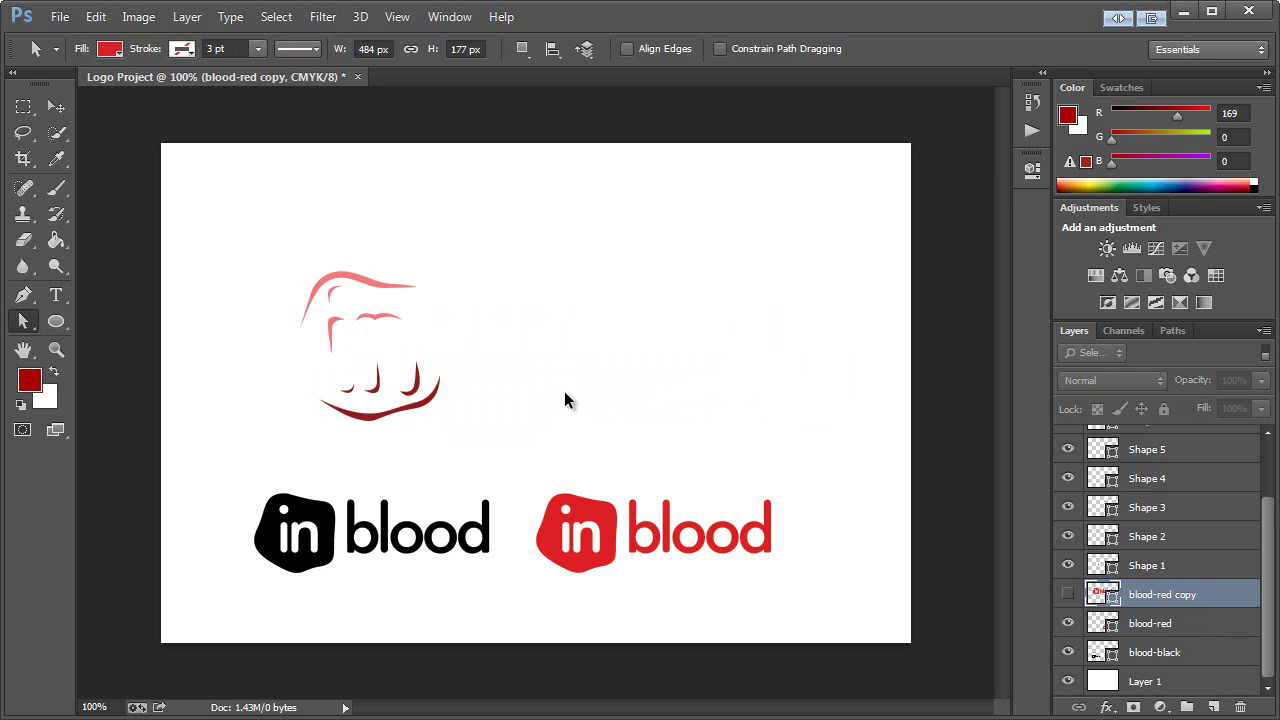
{"action": "key", "text": "ctrl+z"}
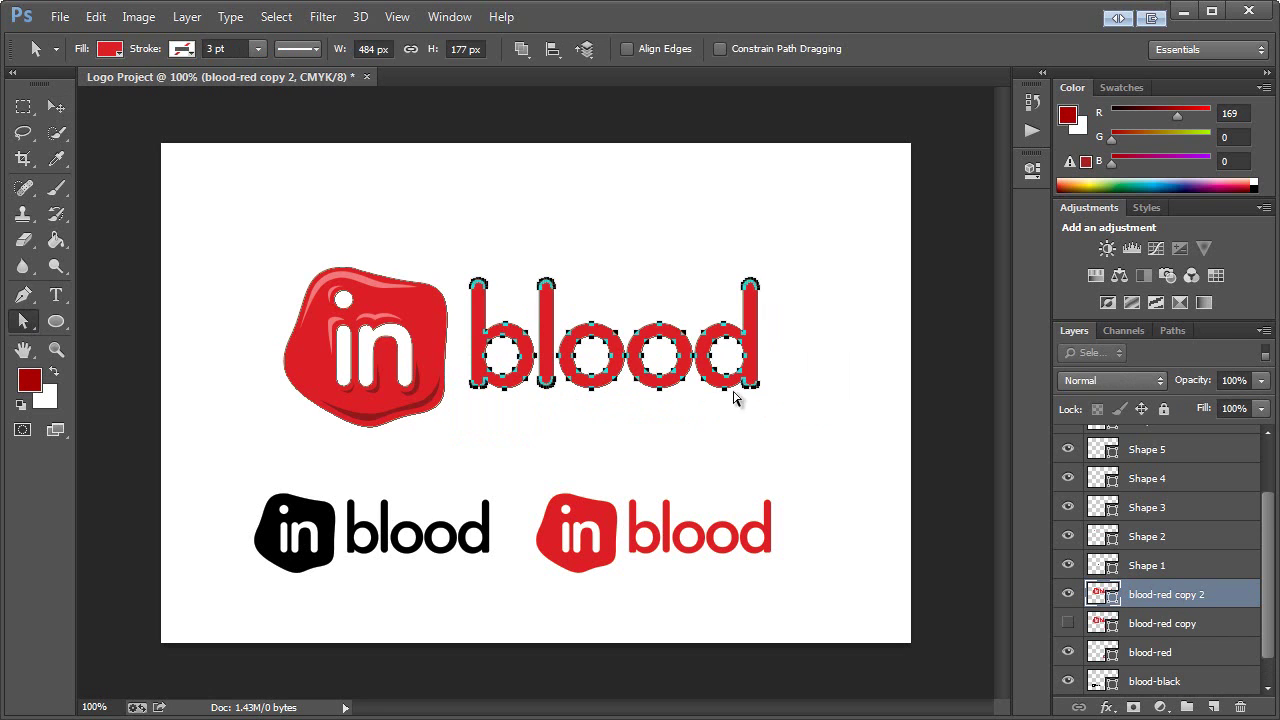
{"action": "key", "text": "Delete"}
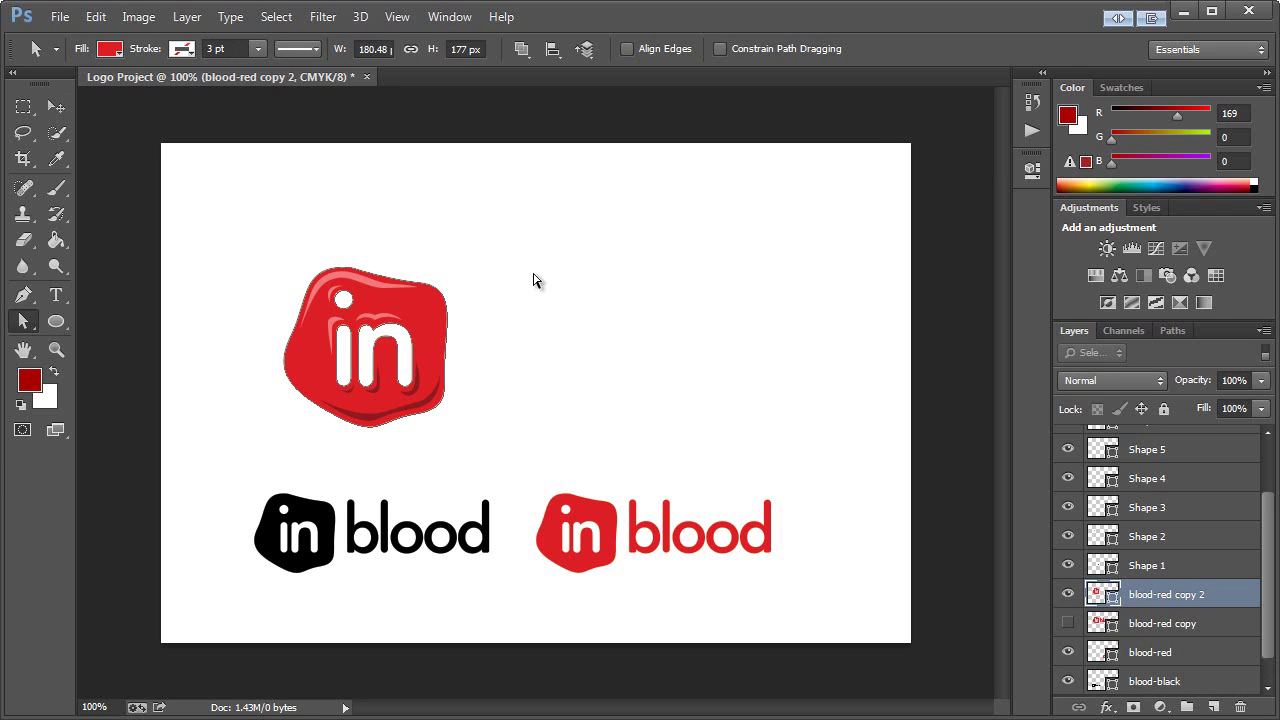
{"action": "left_click", "coordinate": [640, 323]}
{"action": "scroll", "coordinate": [1170, 596], "scroll_direction": "down", "scroll_amount": 2}
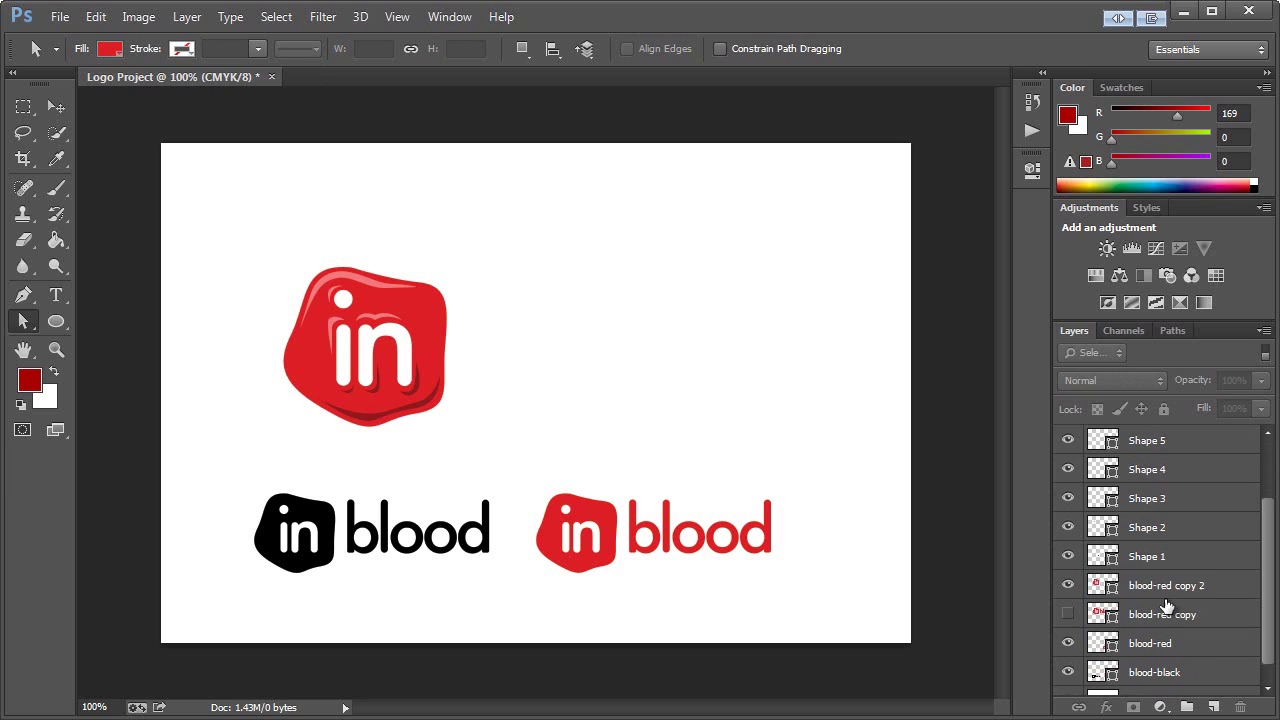
{"action": "left_click", "coordinate": [1068, 614]}
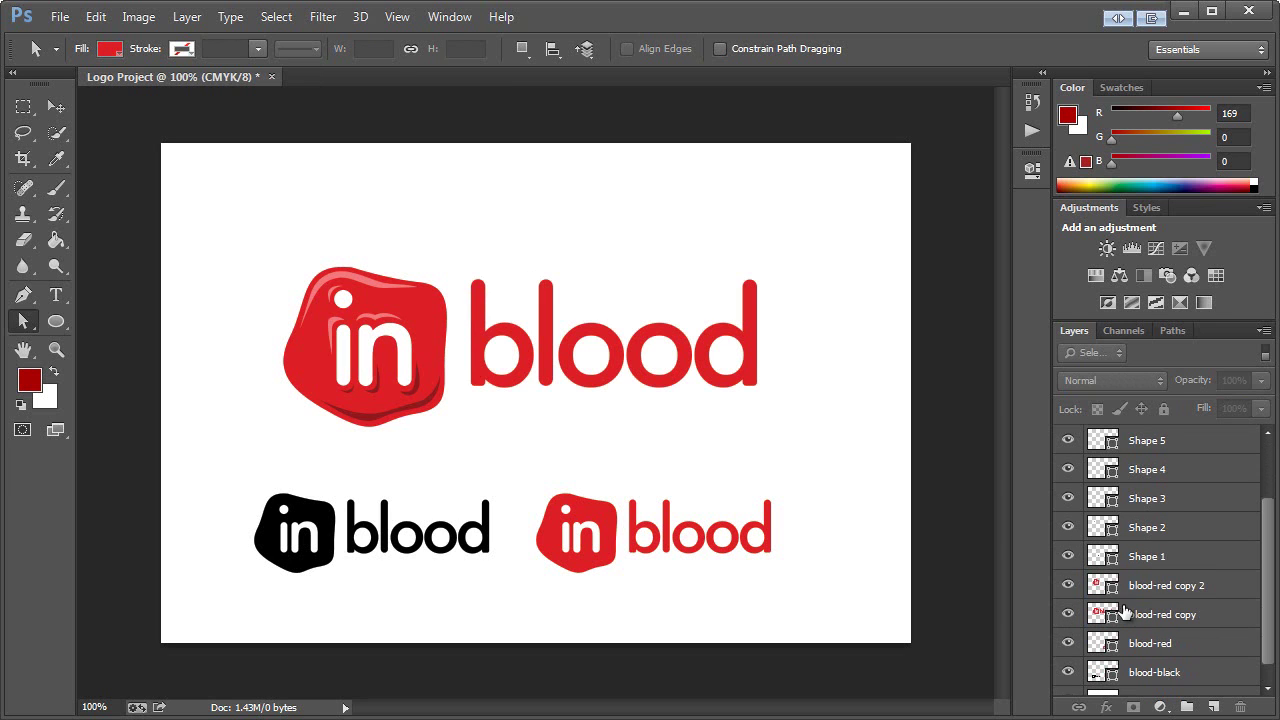
{"action": "left_click", "coordinate": [1157, 590]}
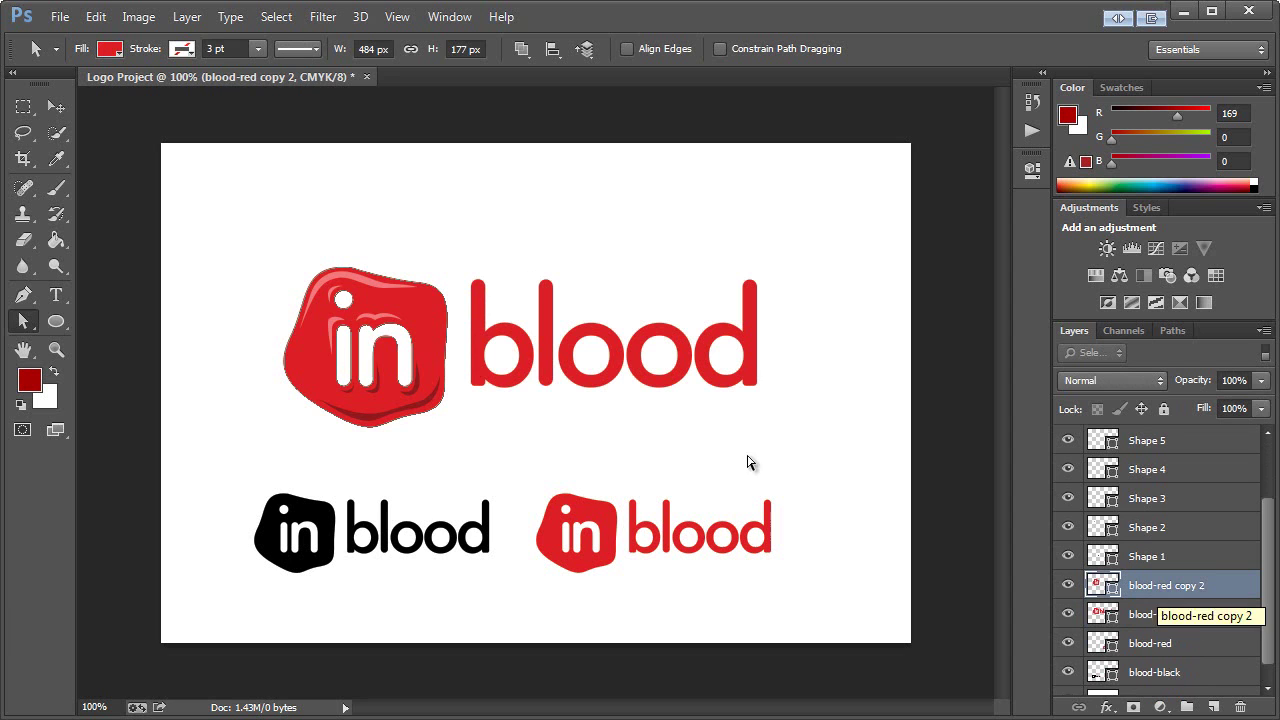
Turn on a radial Gradient Overlay style for blood-red copy 2.
{"action": "double_click", "coordinate": [1256, 590]}
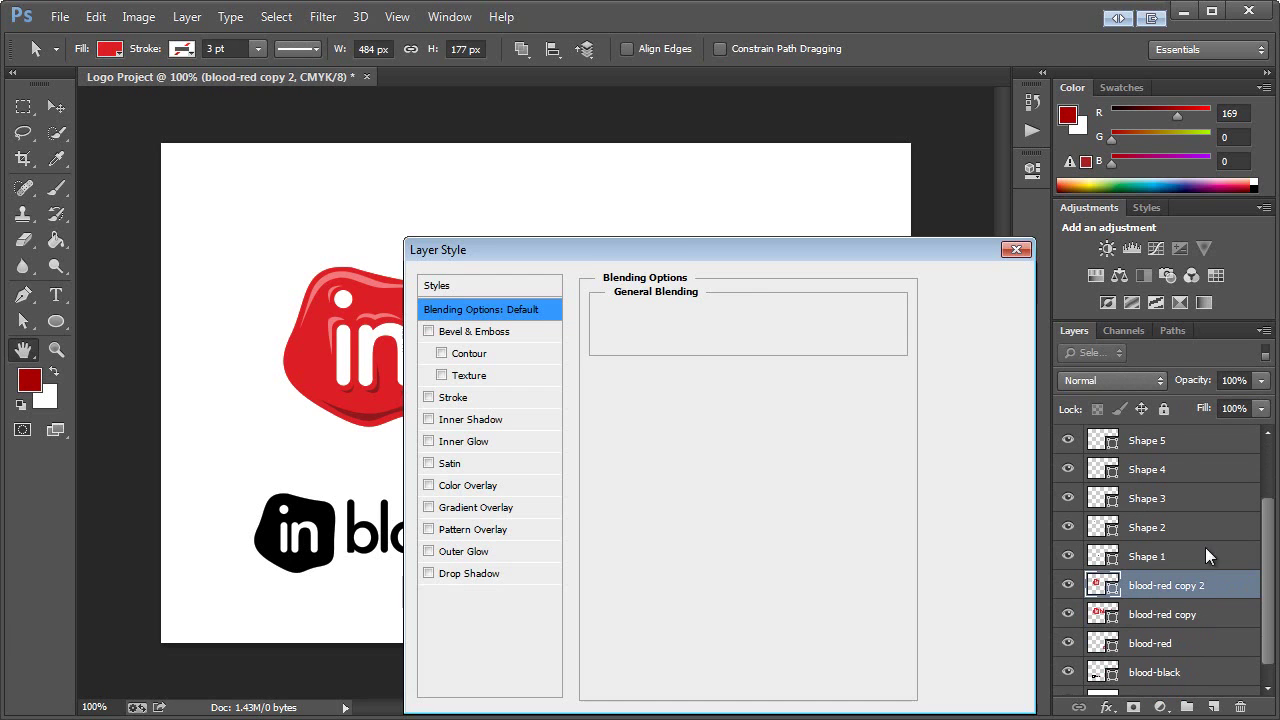
{"action": "left_click_drag", "start_coordinate": [661, 253], "coordinate": [735, 213]}
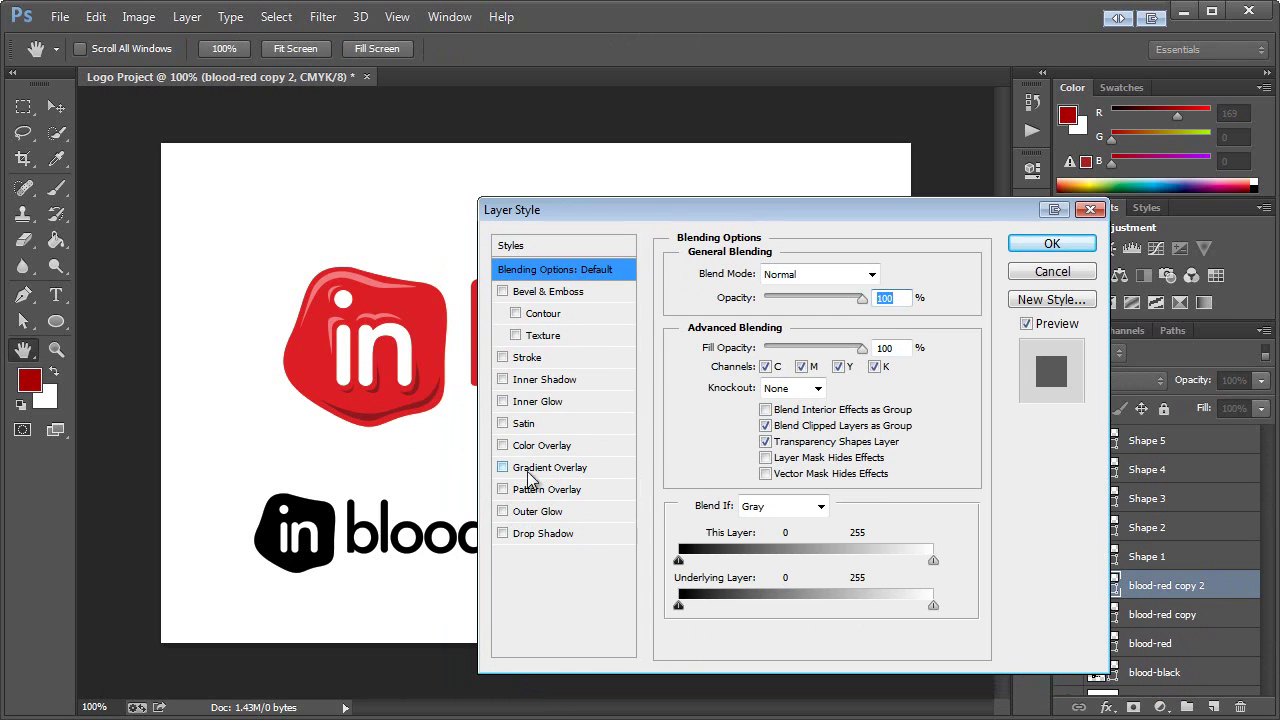
{"action": "left_click", "coordinate": [502, 467]}
{"action": "left_click", "coordinate": [555, 467]}
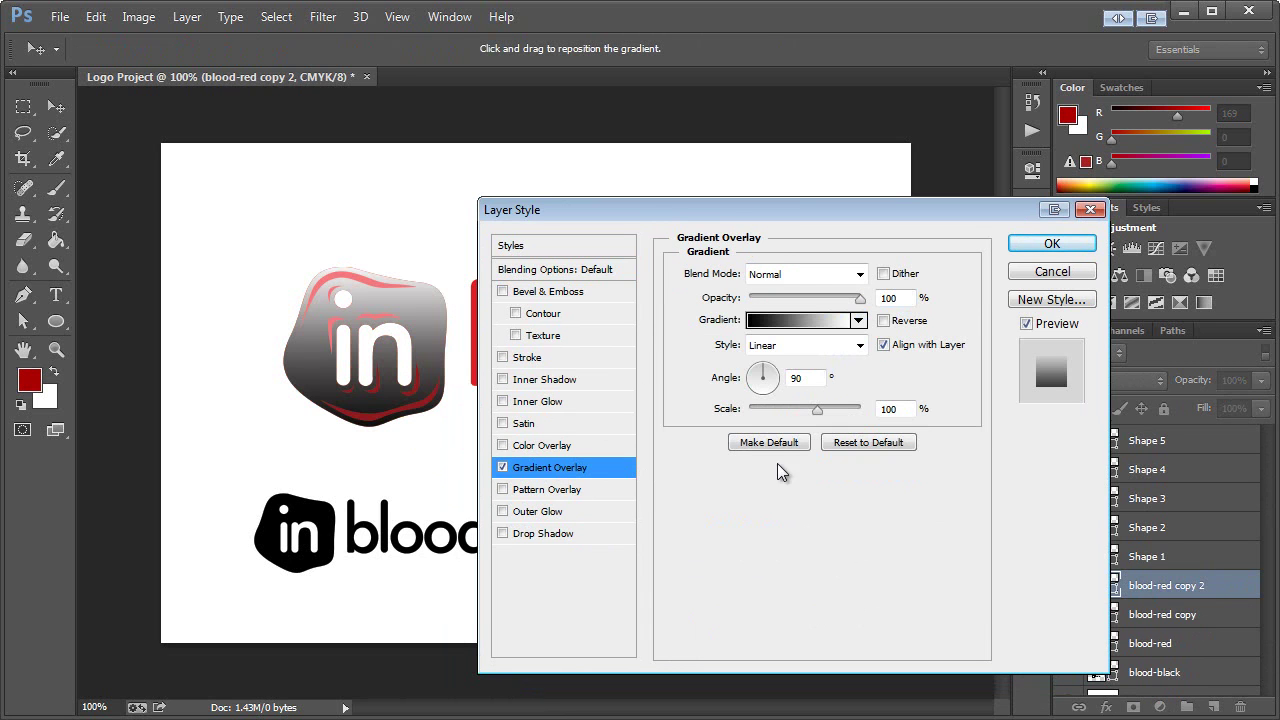
{"action": "left_click", "coordinate": [781, 346]}
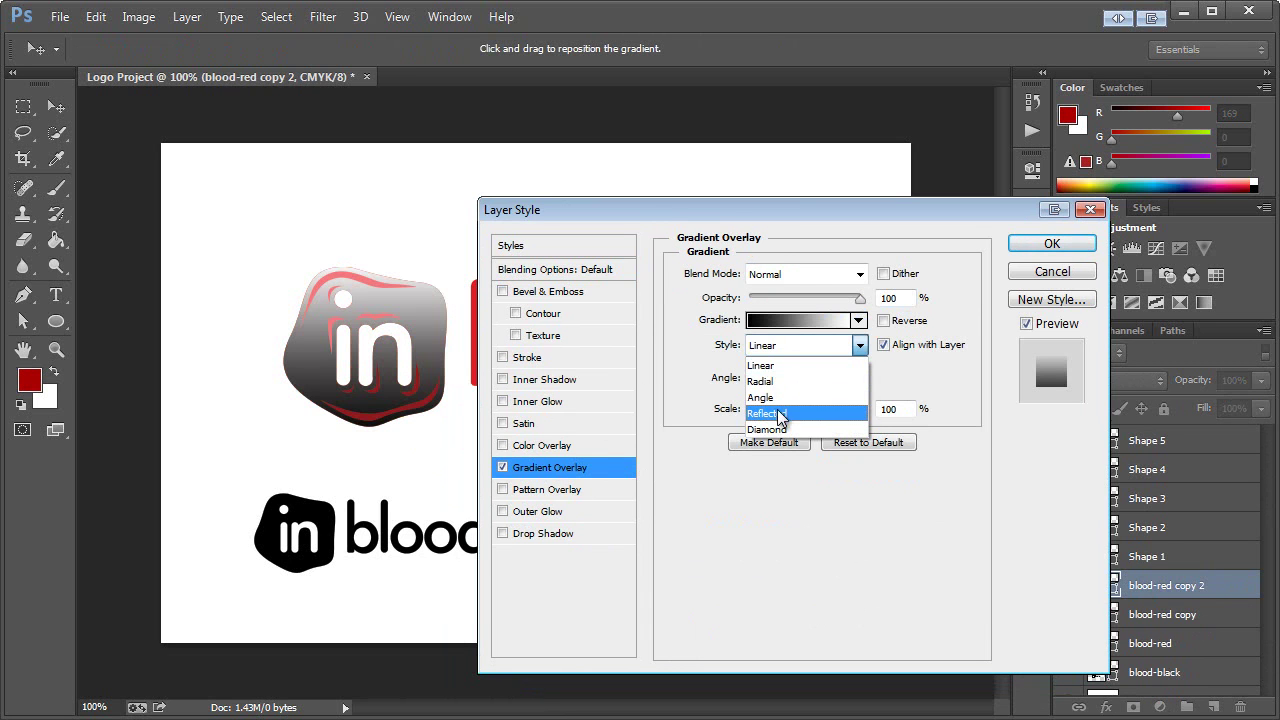
{"action": "left_click", "coordinate": [775, 388]}
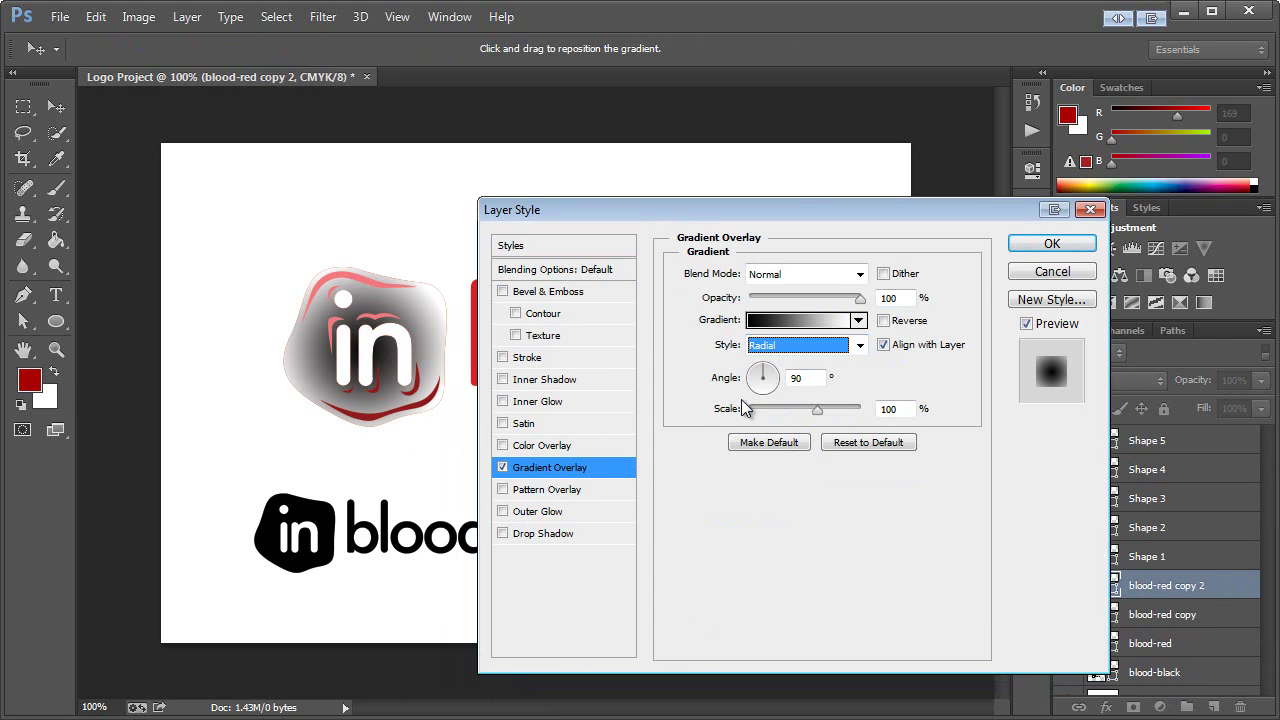
Set the gradient stops to bright red at the centre and deep red outside, then apply.
{"action": "left_click", "coordinate": [828, 320]}
{"action": "left_click_drag", "start_coordinate": [573, 57], "coordinate": [821, 129]}
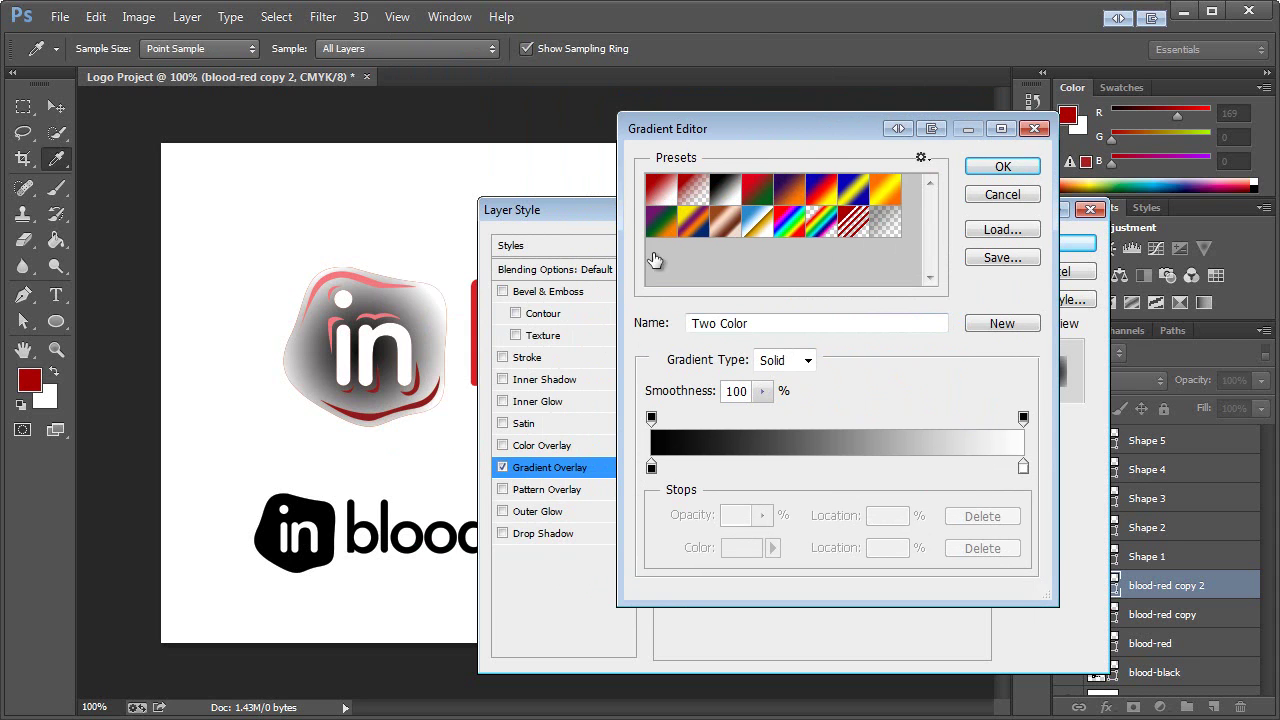
{"action": "left_click", "coordinate": [664, 195]}
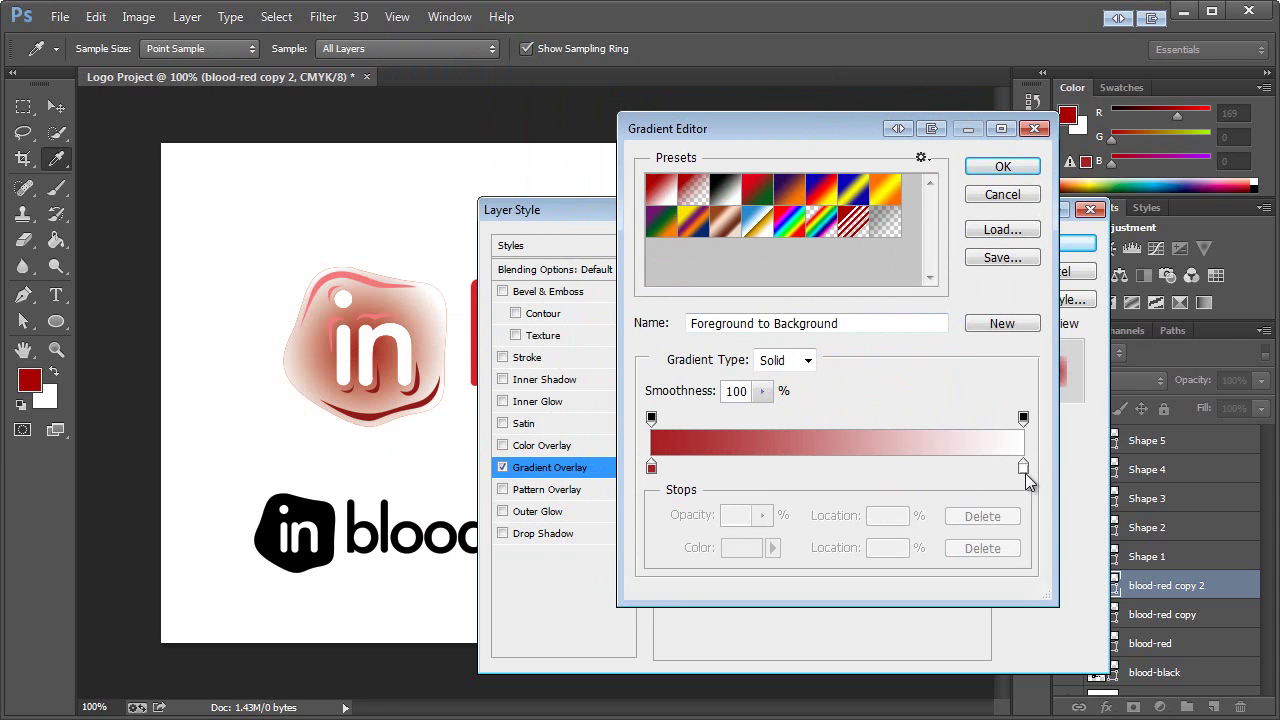
{"action": "double_click", "coordinate": [651, 467]}
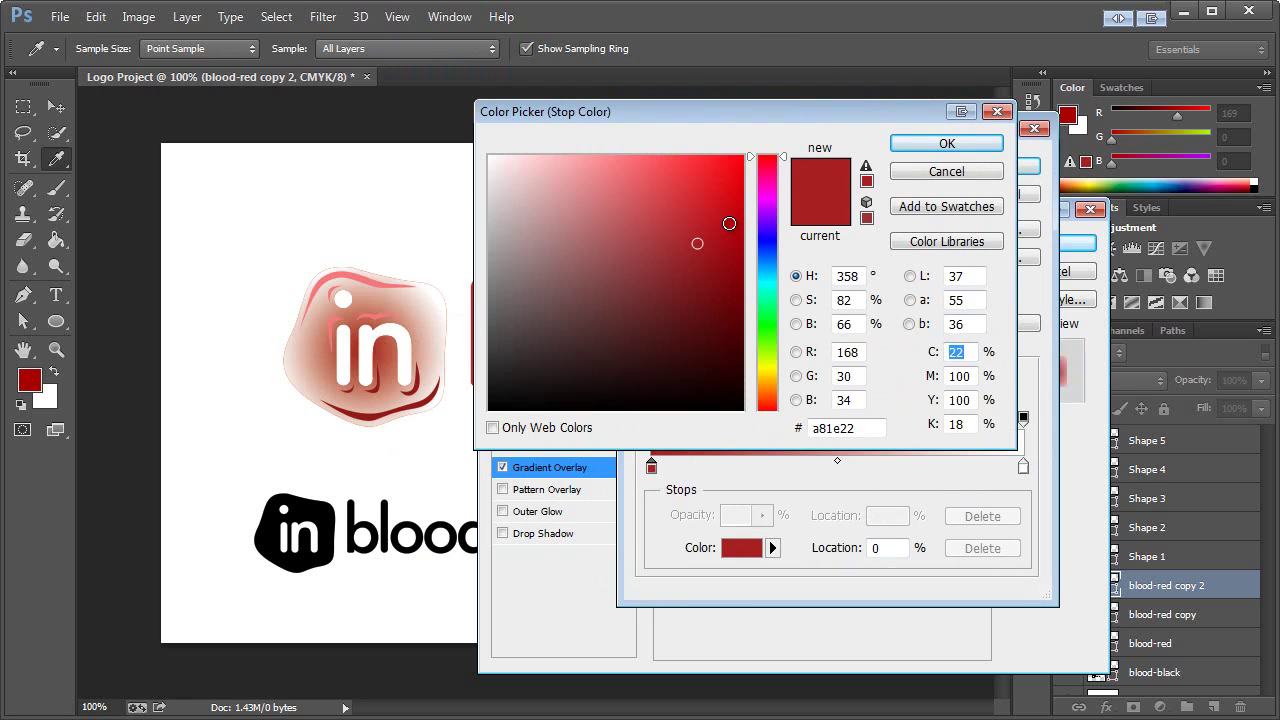
{"action": "left_click", "coordinate": [727, 179]}
{"action": "left_click", "coordinate": [946, 143]}
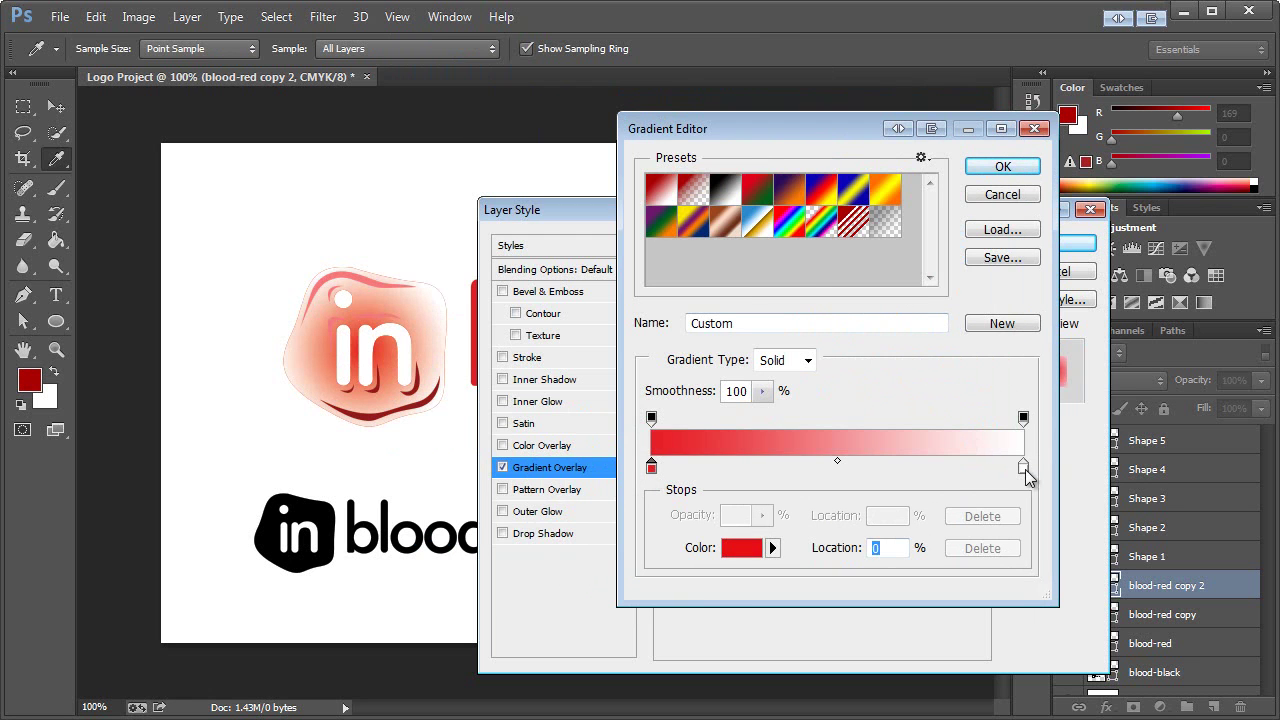
{"action": "double_click", "coordinate": [1023, 469]}
{"action": "left_click_drag", "start_coordinate": [730, 242], "coordinate": [790, 218]}
{"action": "left_click", "coordinate": [960, 148]}
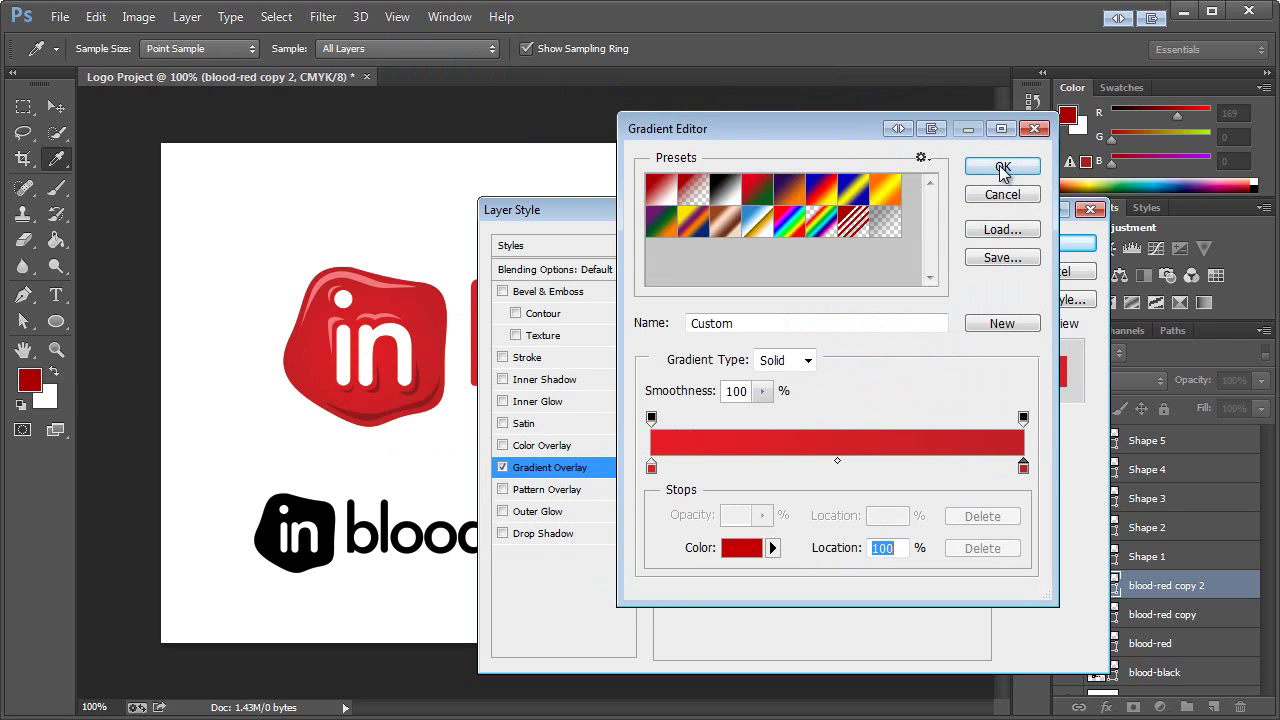
{"action": "left_click", "coordinate": [999, 165]}
{"action": "left_click", "coordinate": [1050, 245]}
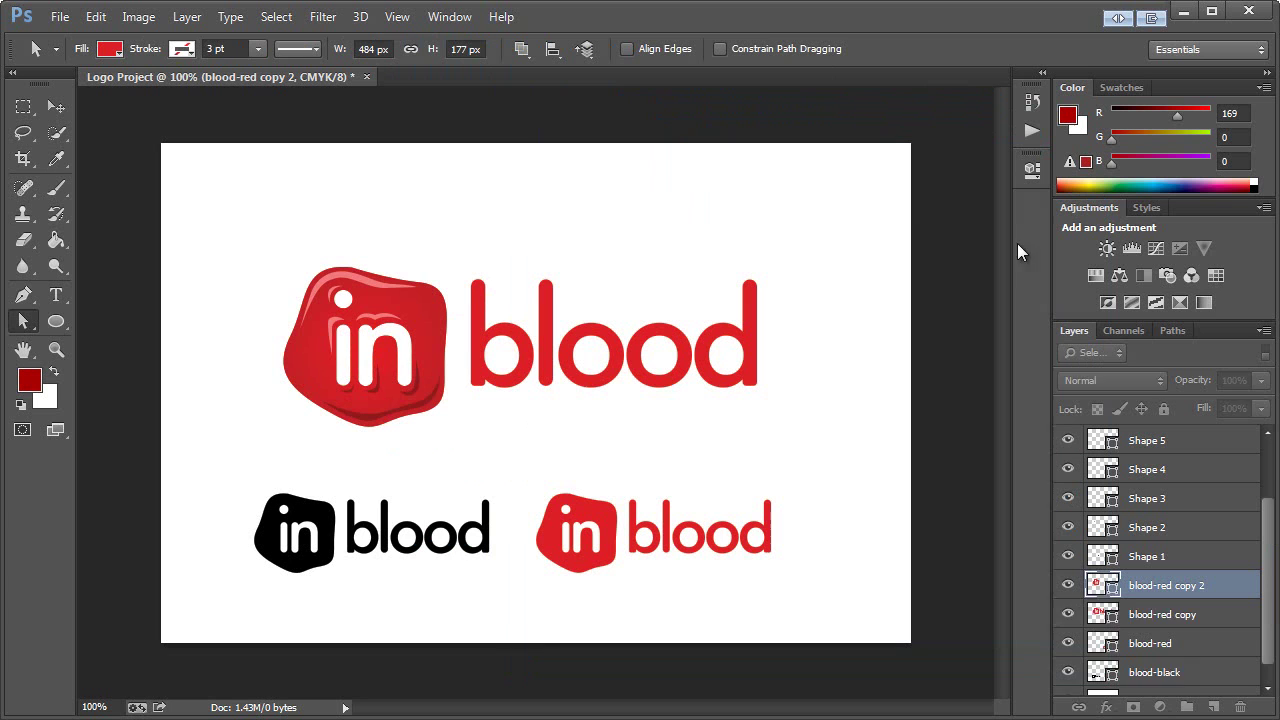
Reselect the blood-red copy 2 layer and switch to the Move tool.
{"action": "left_click", "coordinate": [1151, 651]}
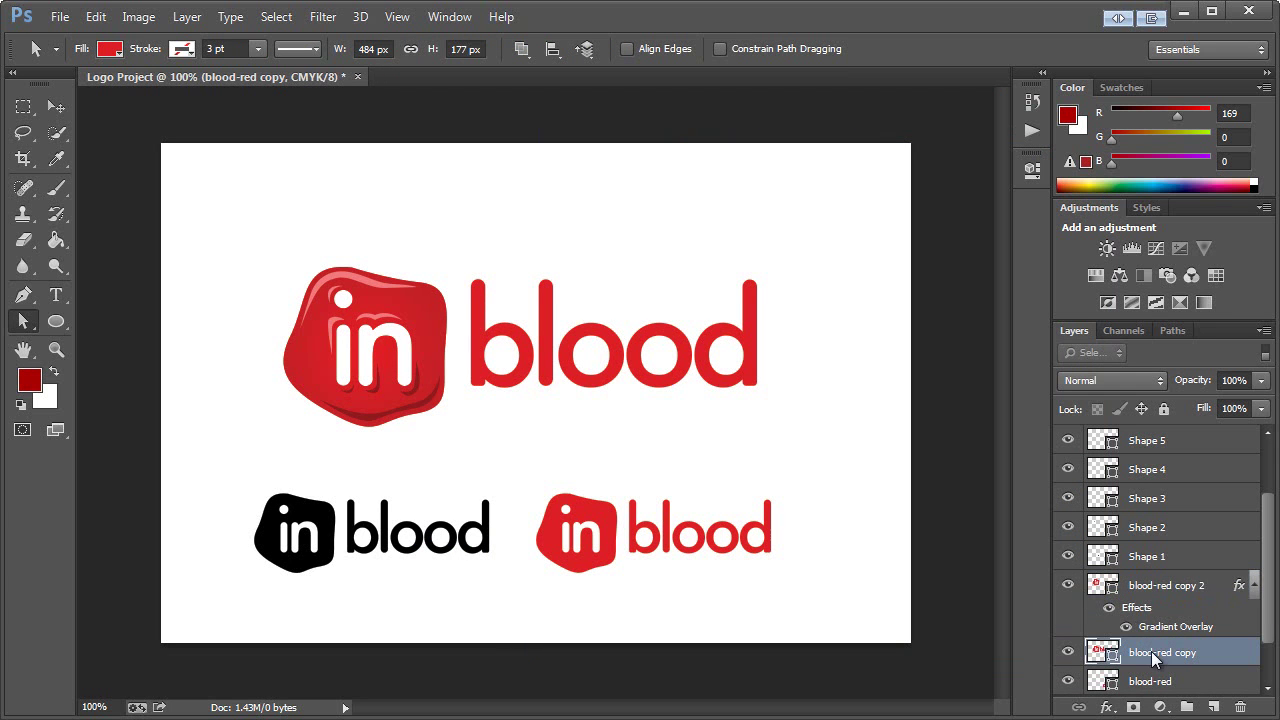
{"action": "left_click", "coordinate": [1151, 588]}
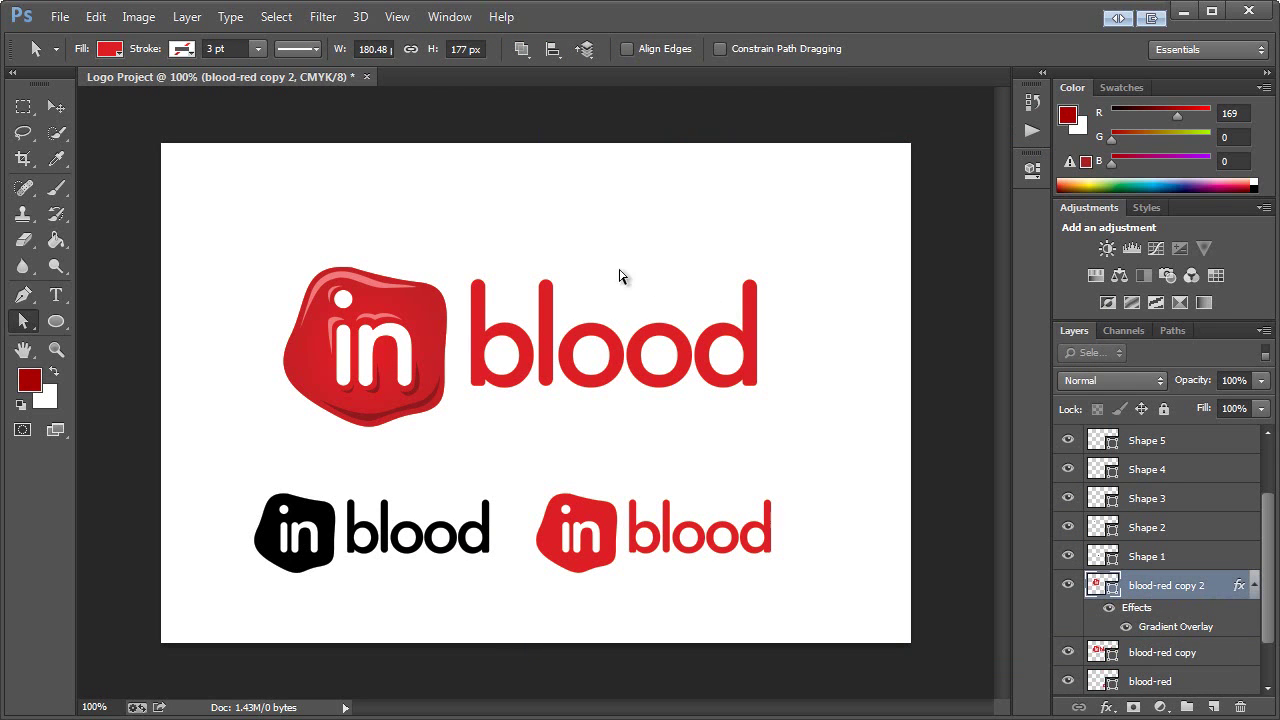
{"action": "left_click", "coordinate": [56, 106]}
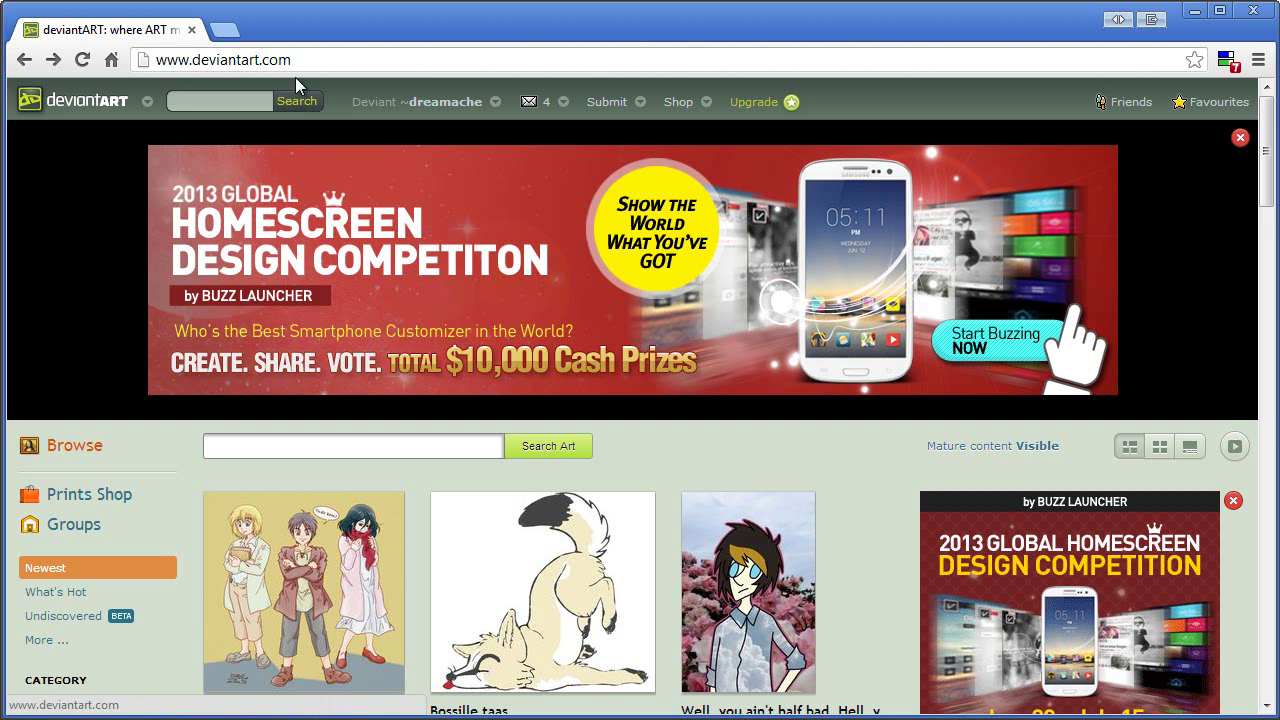
Go to deviantART's Resources & Stock Images category.
{"action": "left_click", "coordinate": [307, 60]}
{"action": "scroll", "coordinate": [137, 497], "scroll_direction": "down", "scroll_amount": 5}
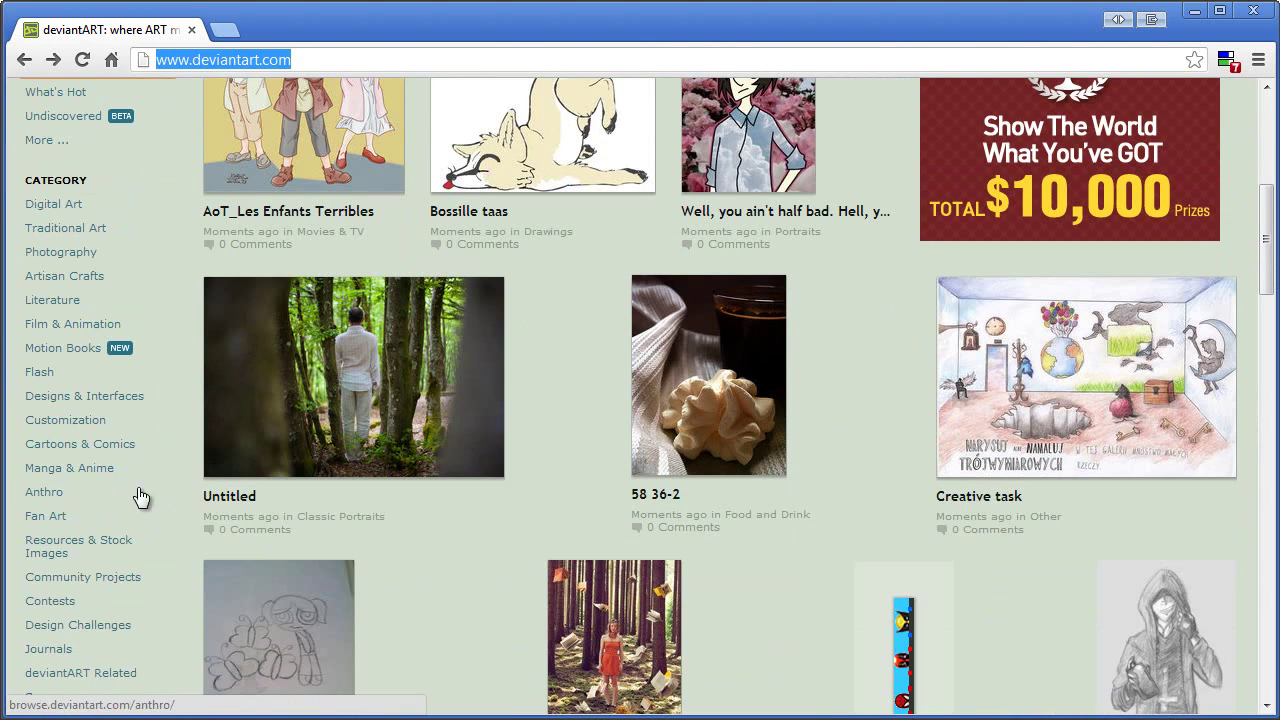
{"action": "left_click", "coordinate": [79, 556]}
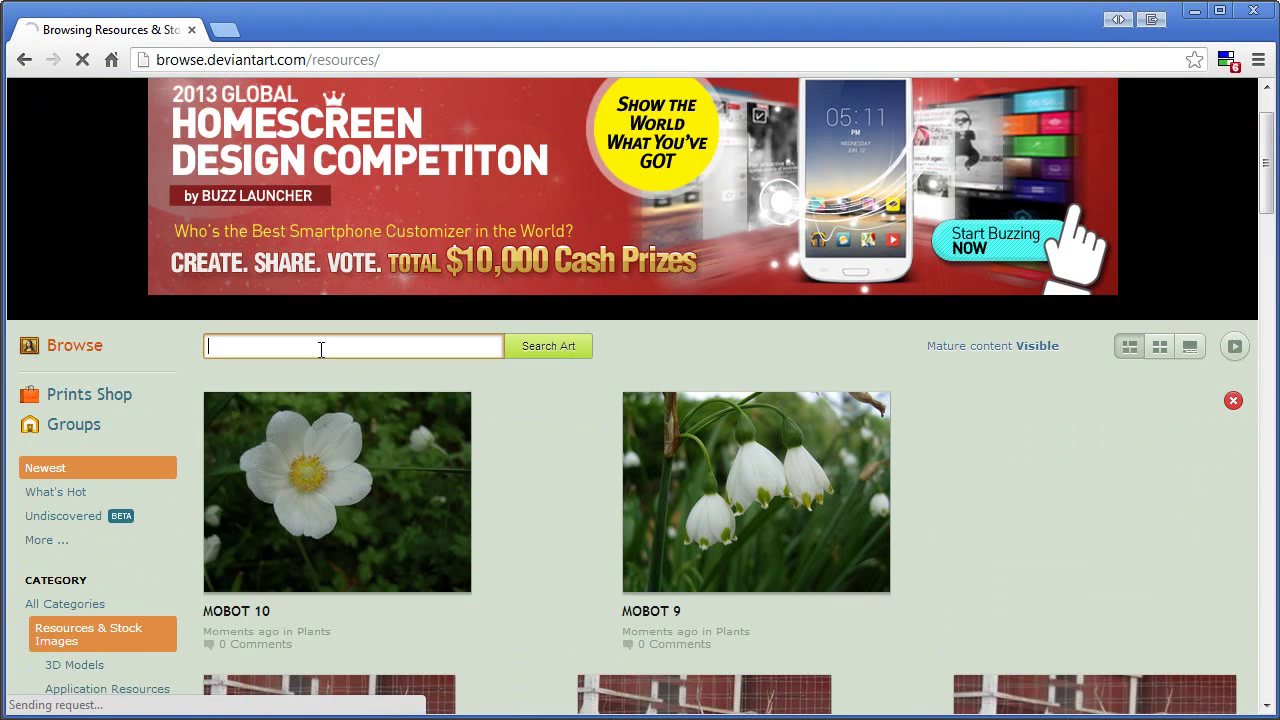
Search the stock resources for 'blood background' and browse the results.
{"action": "left_click", "coordinate": [314, 345]}
{"action": "type", "text": "blood"}
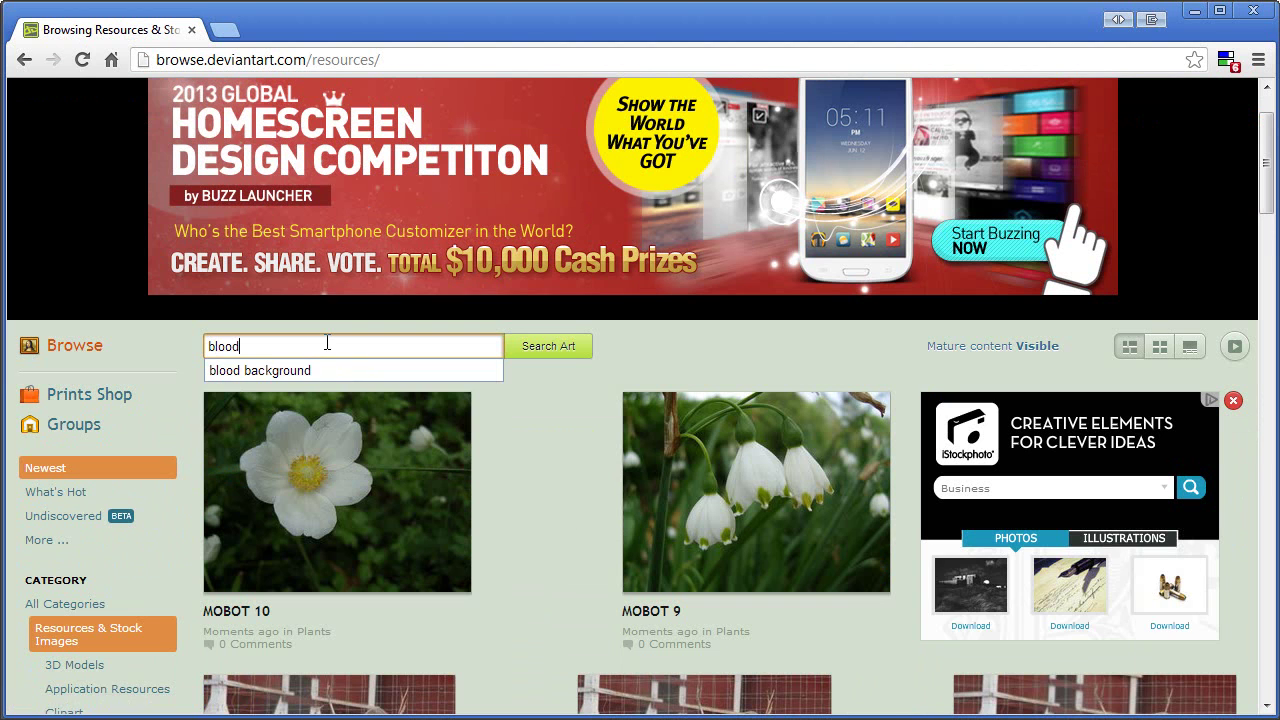
{"action": "type", "text": " background"}
{"action": "key", "text": "Return"}
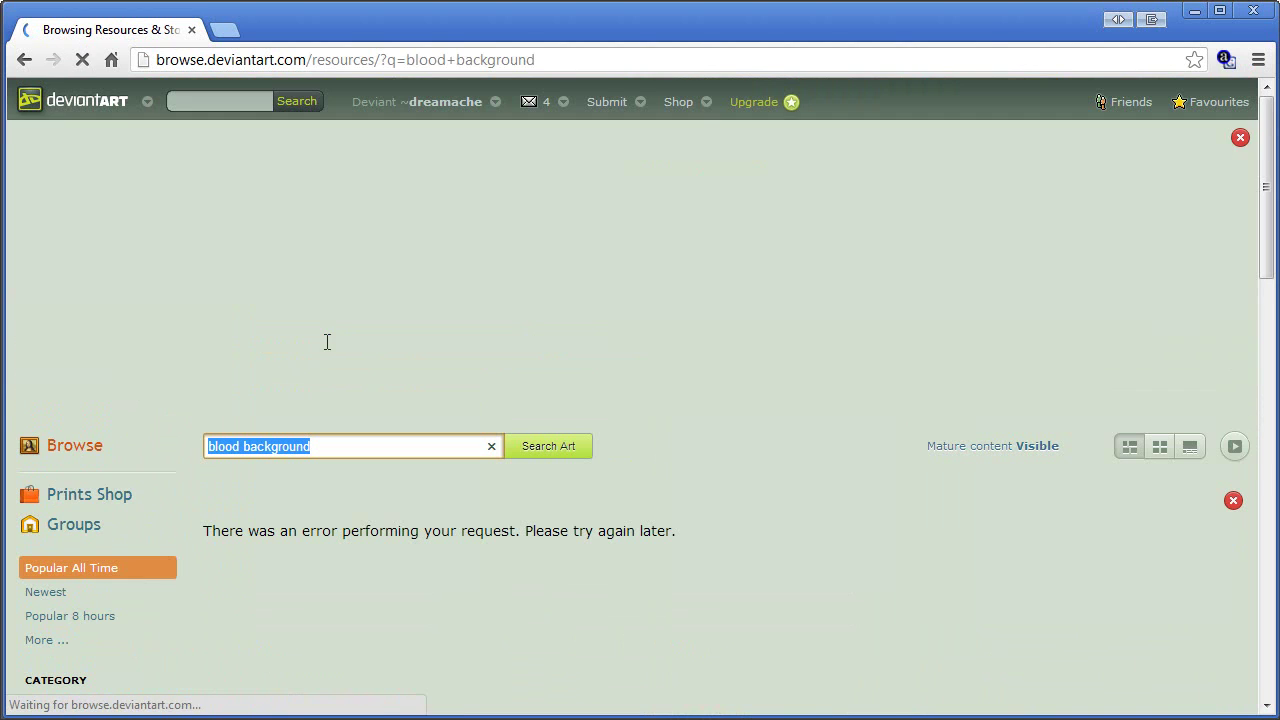
{"action": "scroll", "coordinate": [413, 534], "scroll_direction": "down", "scroll_amount": 1}
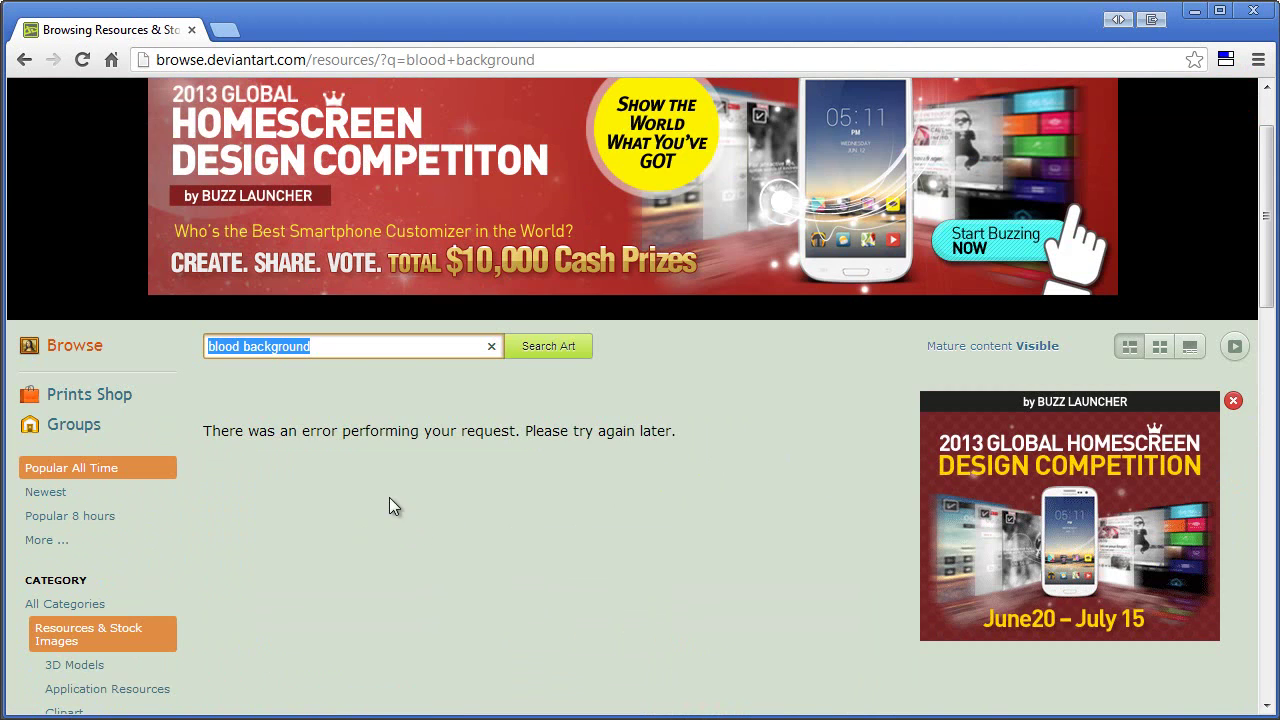
{"action": "scroll", "coordinate": [385, 500], "scroll_direction": "down", "scroll_amount": 1}
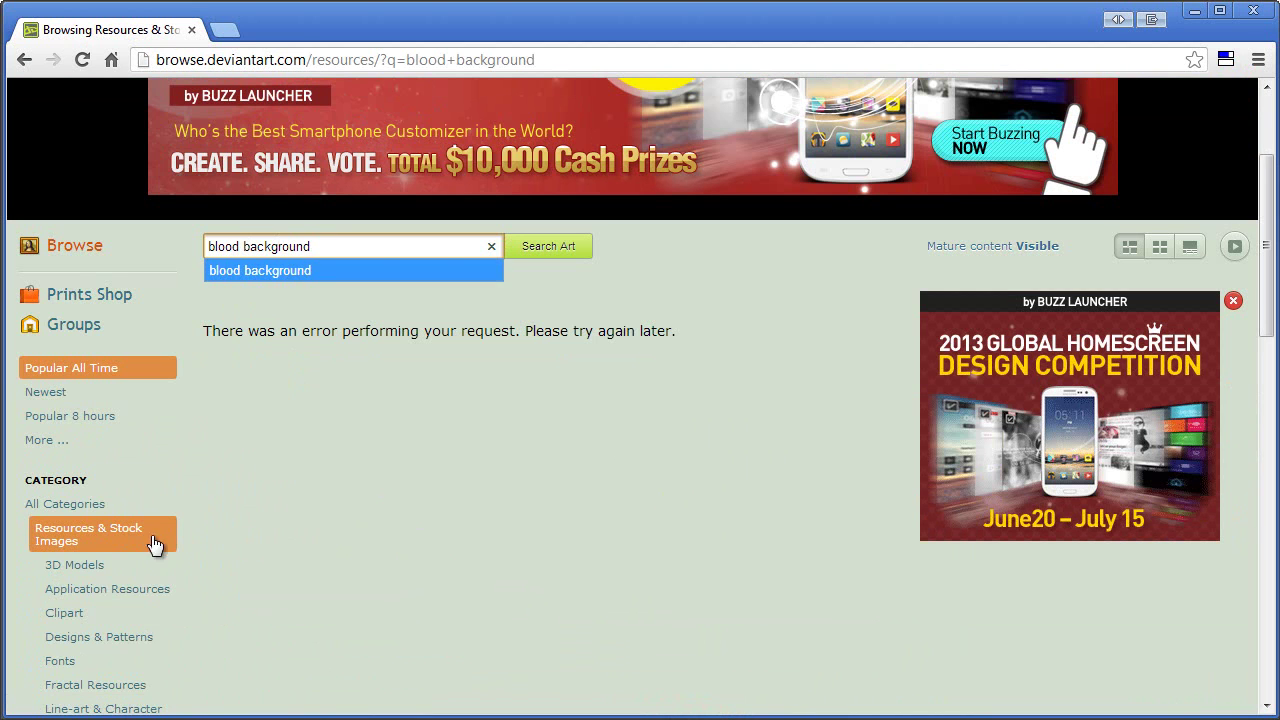
{"action": "left_click", "coordinate": [547, 254]}
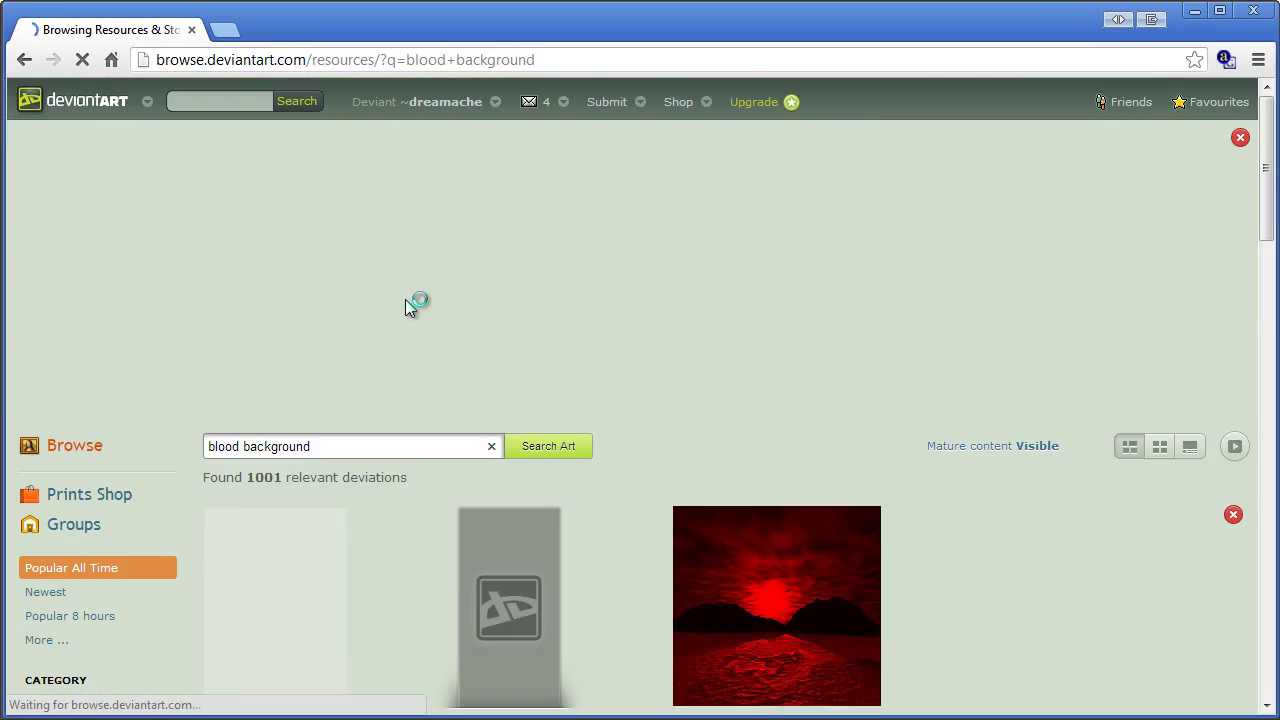
{"action": "scroll", "coordinate": [427, 440], "scroll_direction": "down", "scroll_amount": 4}
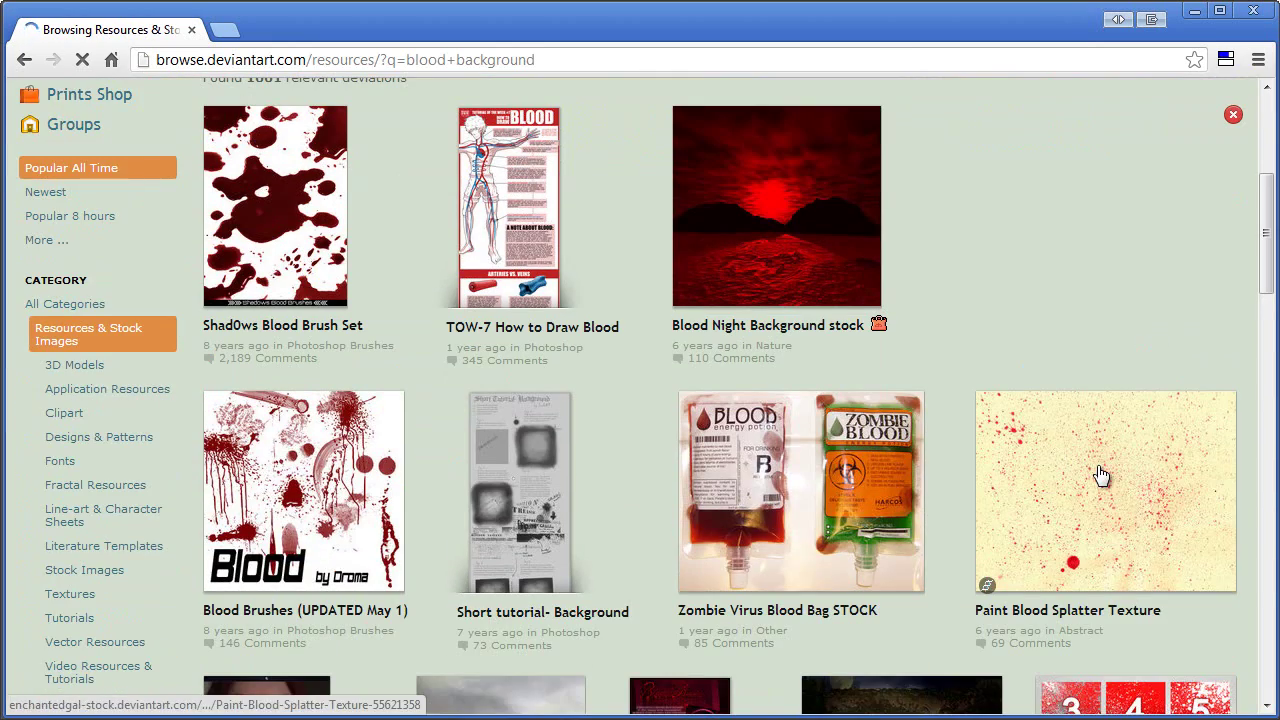
{"action": "scroll", "coordinate": [677, 234], "scroll_direction": "down", "scroll_amount": 3}
{"action": "scroll", "coordinate": [677, 234], "scroll_direction": "up", "scroll_amount": 1}
{"action": "scroll", "coordinate": [677, 234], "scroll_direction": "up", "scroll_amount": 1}
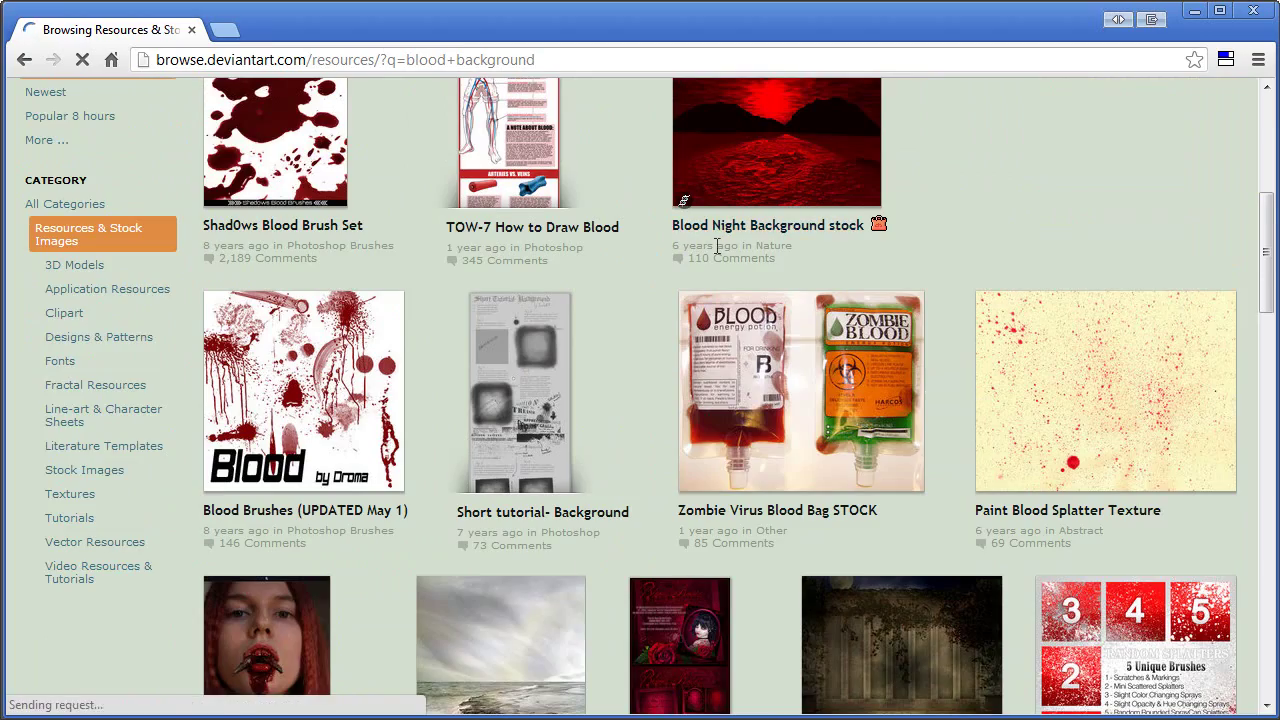
{"action": "scroll", "coordinate": [677, 234], "scroll_direction": "down", "scroll_amount": 1}
Open the Paint Blood Splatter Texture page and read its usage note and comments.
{"action": "left_click", "coordinate": [1075, 281]}
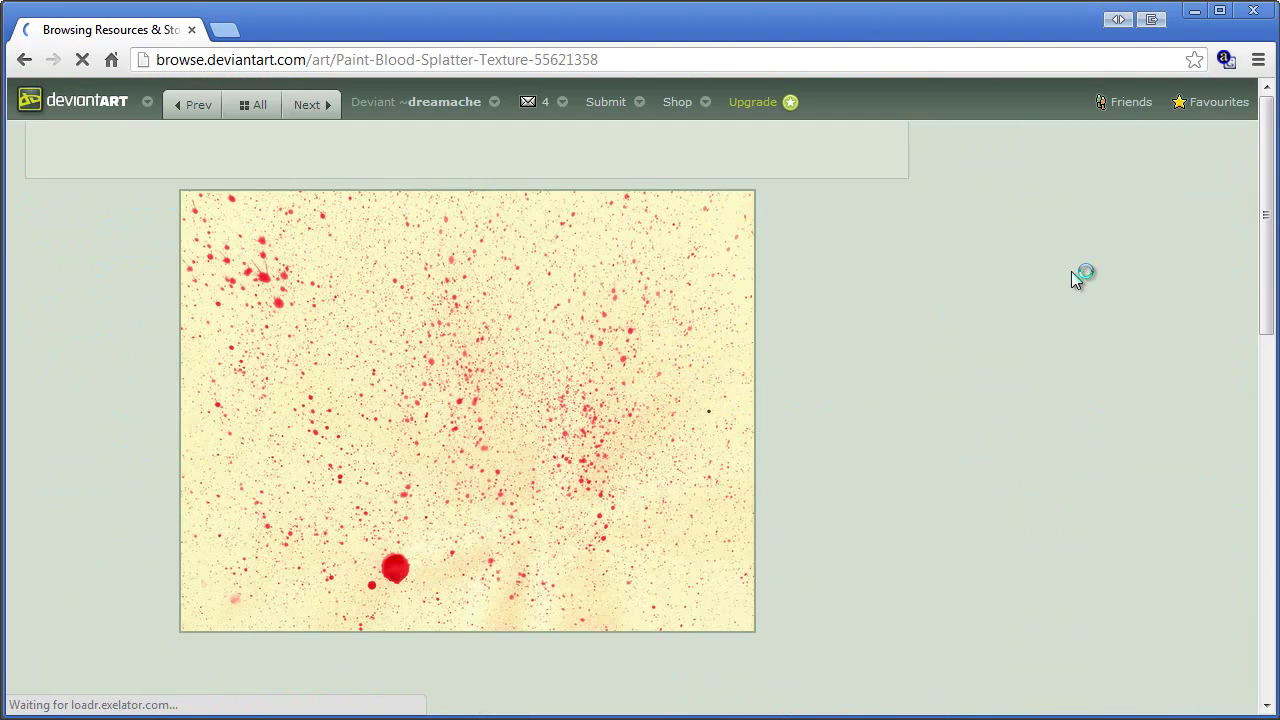
{"action": "scroll", "coordinate": [900, 305], "scroll_direction": "down", "scroll_amount": 2}
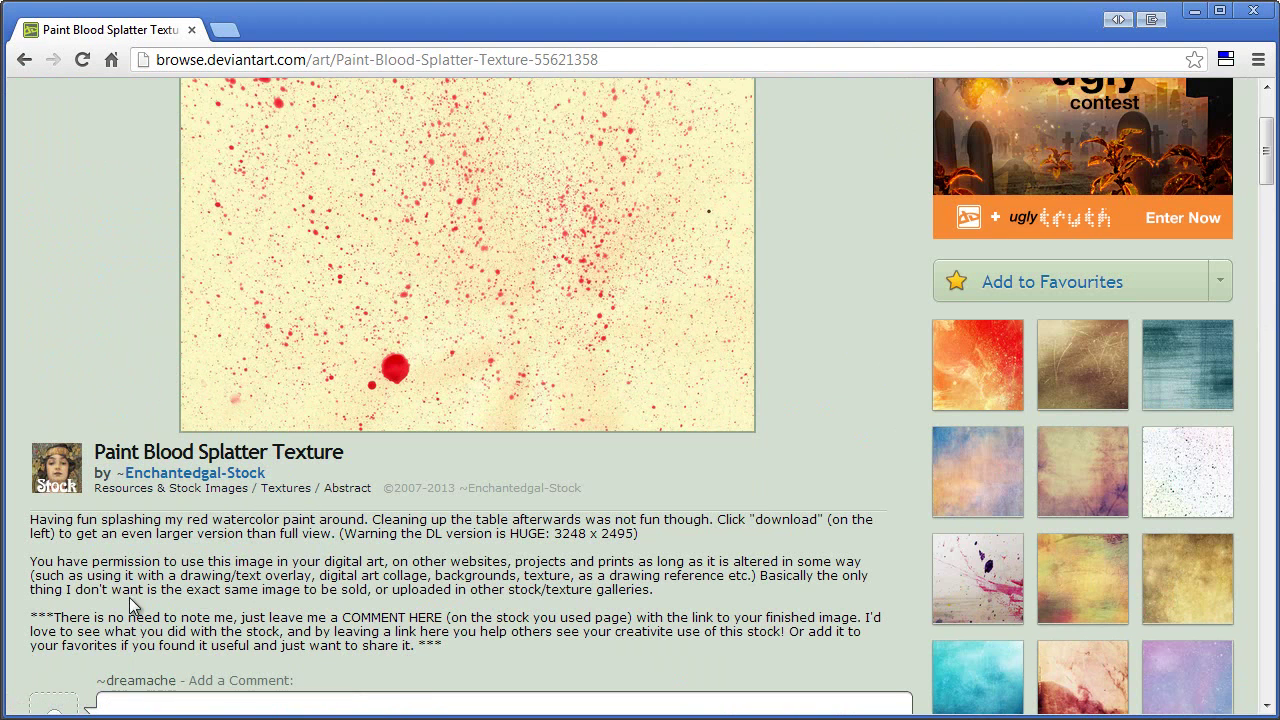
{"action": "left_click_drag", "start_coordinate": [57, 614], "coordinate": [448, 619]}
{"action": "left_click", "coordinate": [236, 616]}
{"action": "left_click", "coordinate": [57, 618]}
{"action": "left_click", "coordinate": [532, 617]}
{"action": "scroll", "coordinate": [815, 619], "scroll_direction": "up", "scroll_amount": 2}
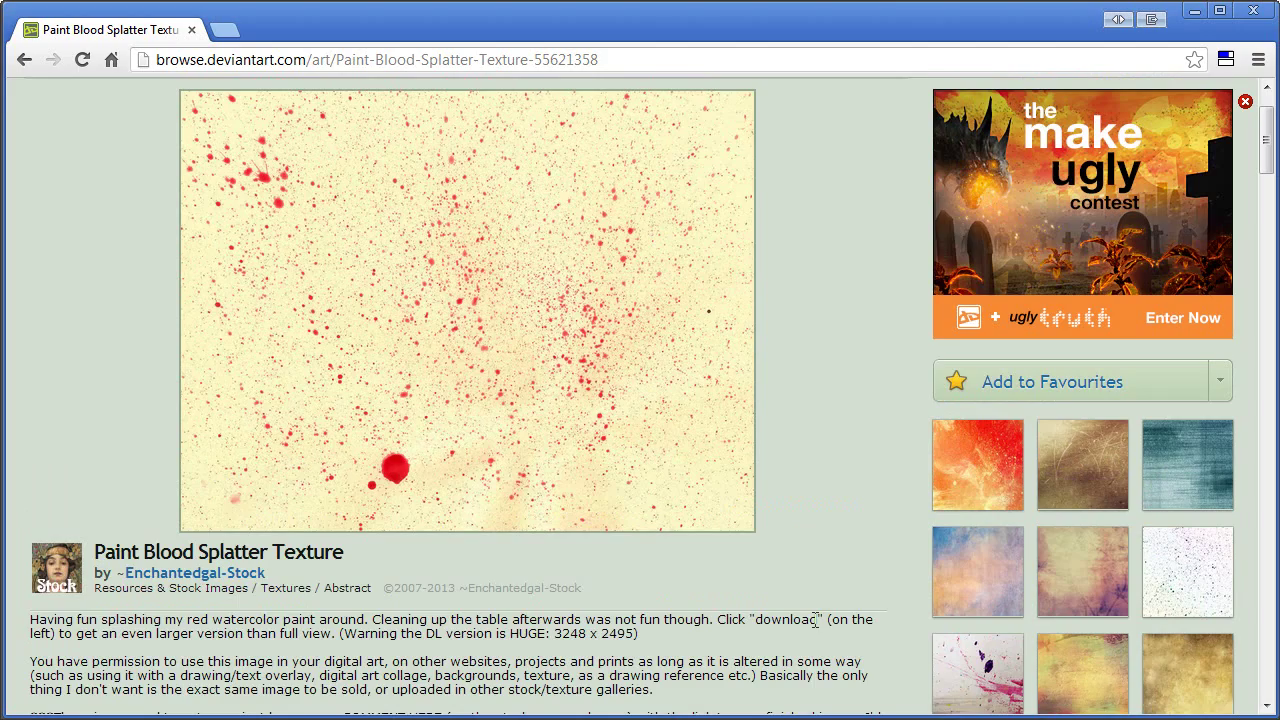
{"action": "scroll", "coordinate": [815, 619], "scroll_direction": "down", "scroll_amount": 2}
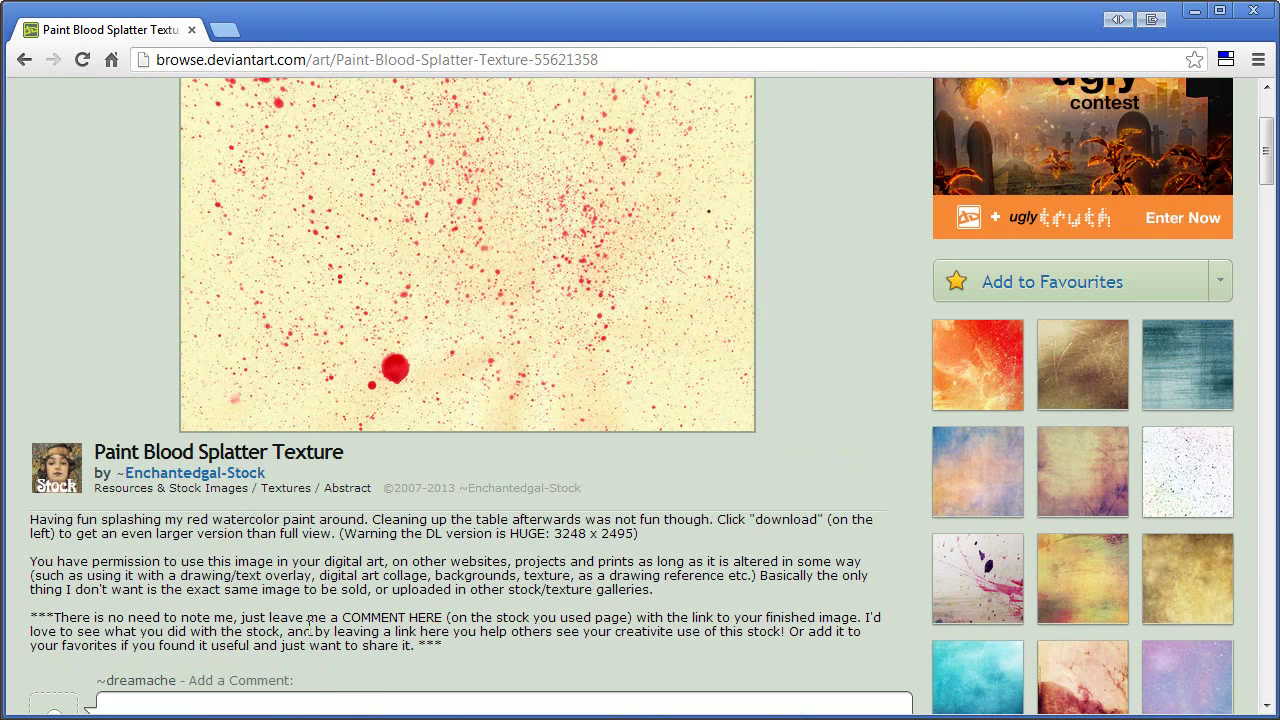
{"action": "left_click_drag", "start_coordinate": [325, 619], "coordinate": [245, 617]}
{"action": "left_click", "coordinate": [243, 617]}
{"action": "scroll", "coordinate": [340, 588], "scroll_direction": "down", "scroll_amount": 5}
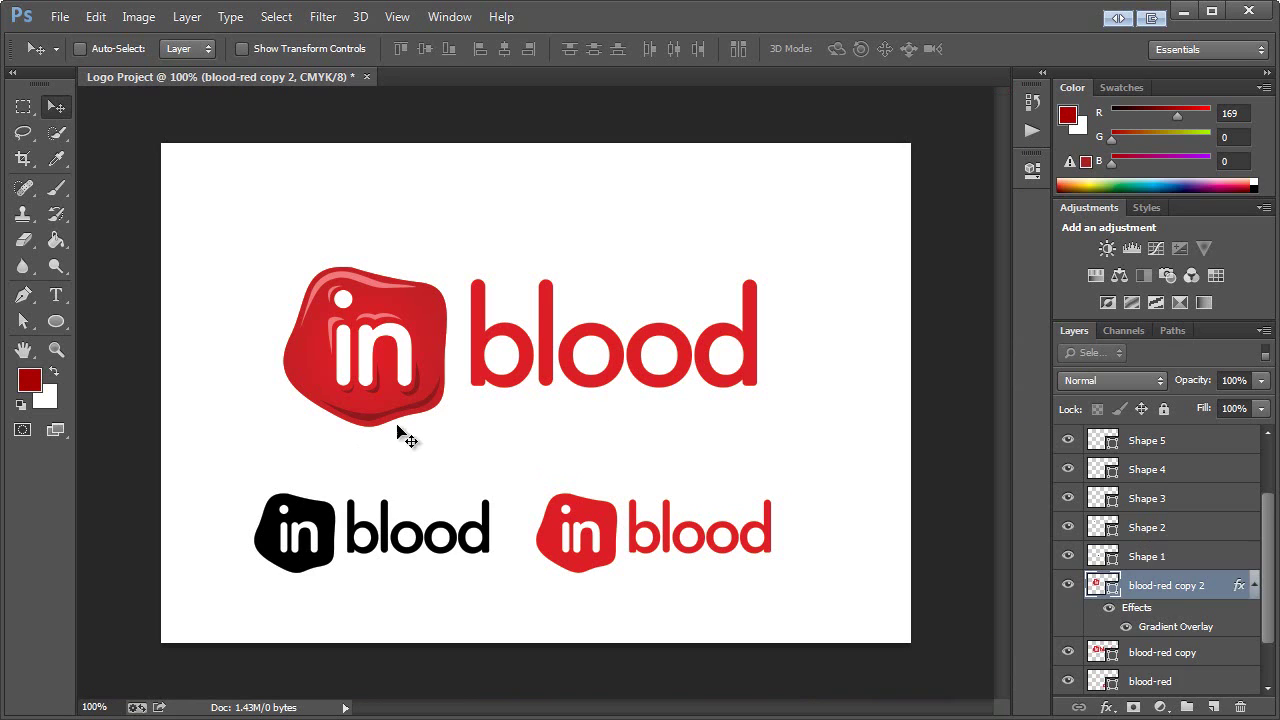
Paste the blood-splatter texture above Layer 1 and scale it down to cover the canvas.
{"action": "scroll", "coordinate": [1108, 583], "scroll_direction": "down", "scroll_amount": 2}
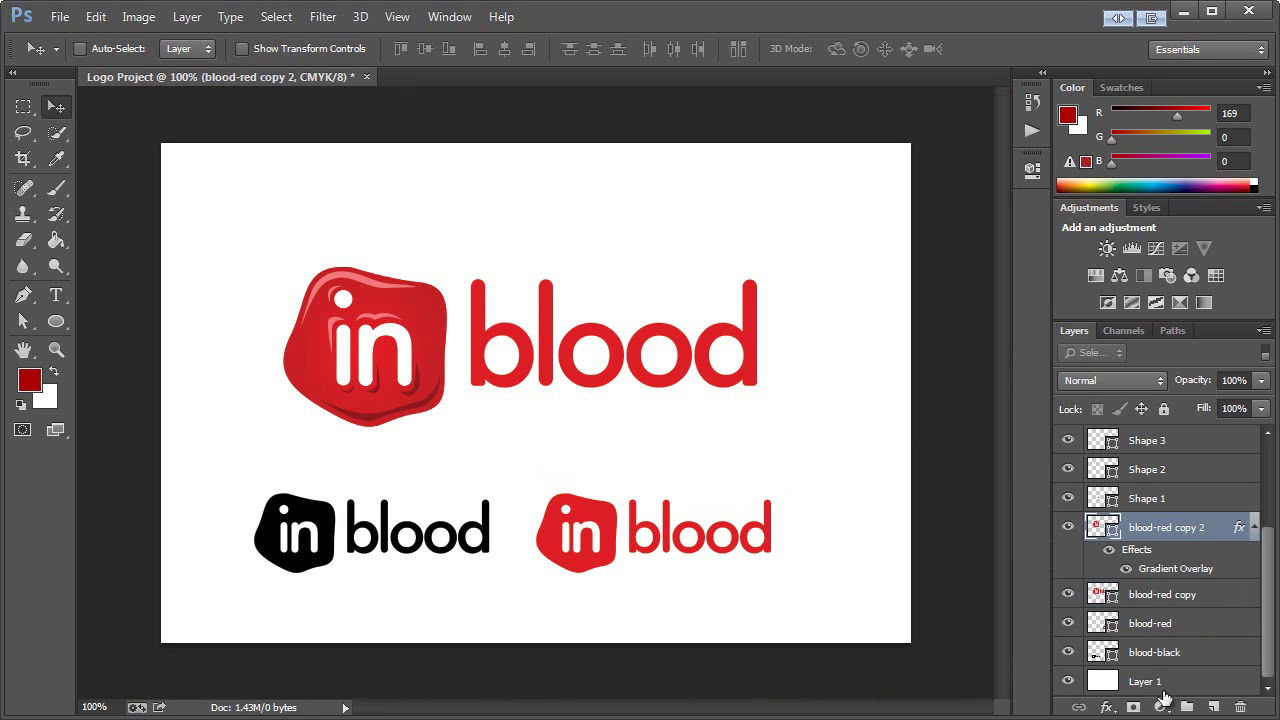
{"action": "left_click", "coordinate": [1160, 683]}
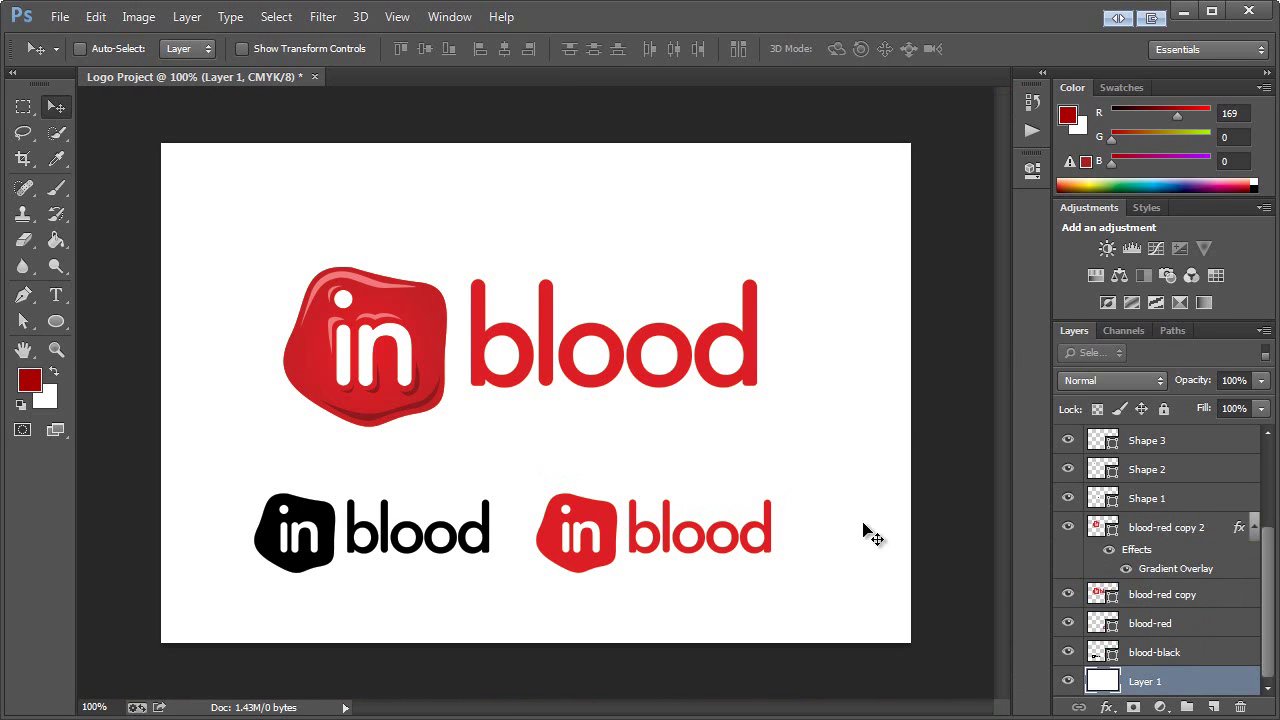
{"action": "left_click", "coordinate": [378, 289]}
{"action": "key", "text": "ctrl+v"}
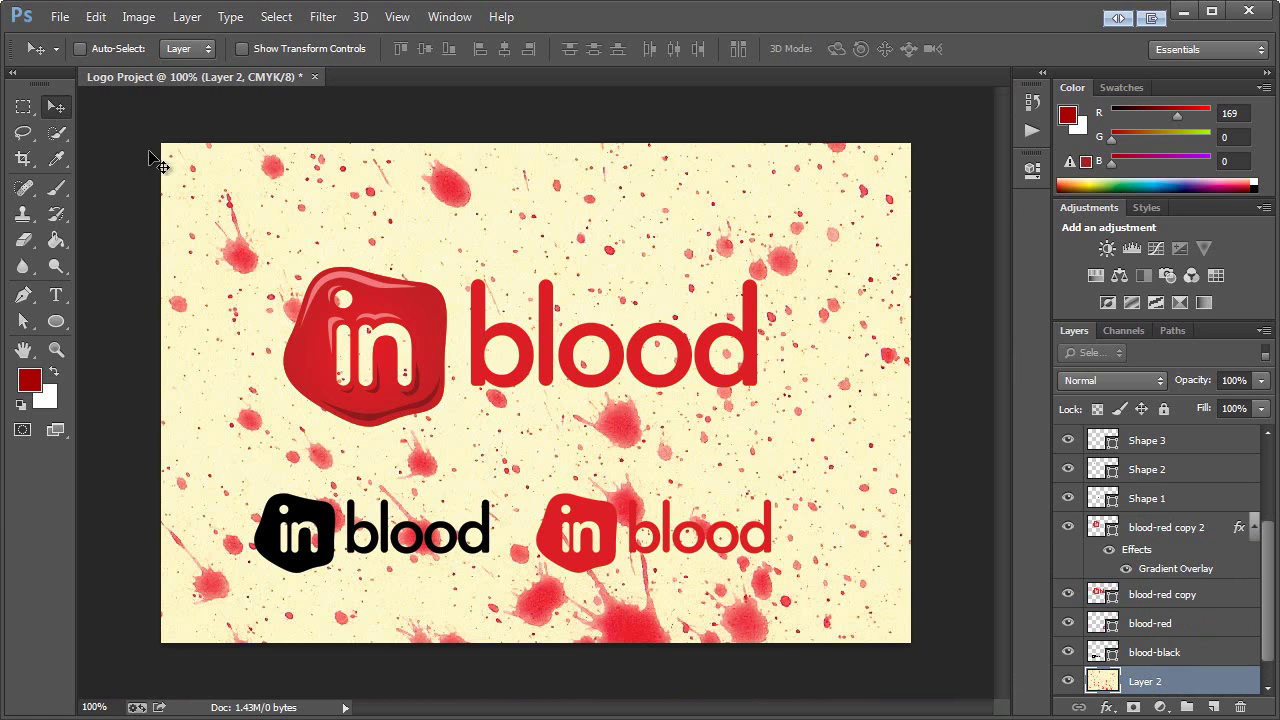
{"action": "key", "text": "ctrl+t"}
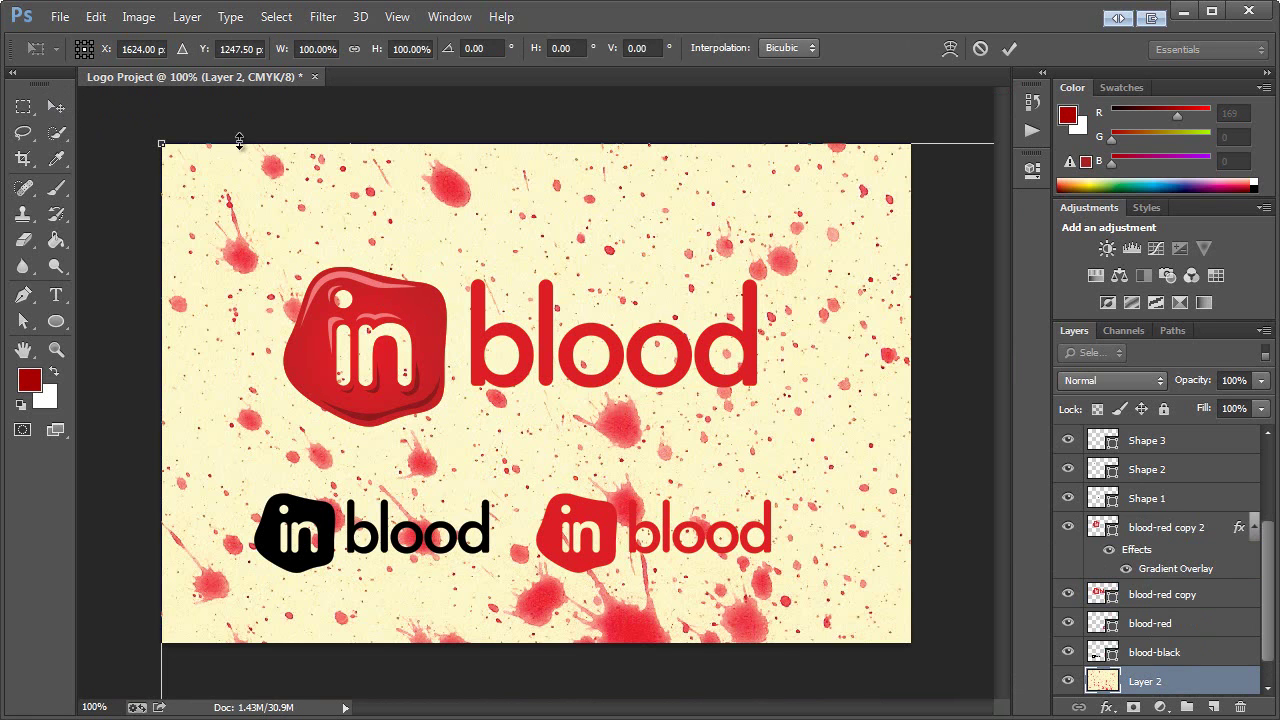
{"action": "left_click_drag", "start_coordinate": [163, 144], "coordinate": [577, 216]}
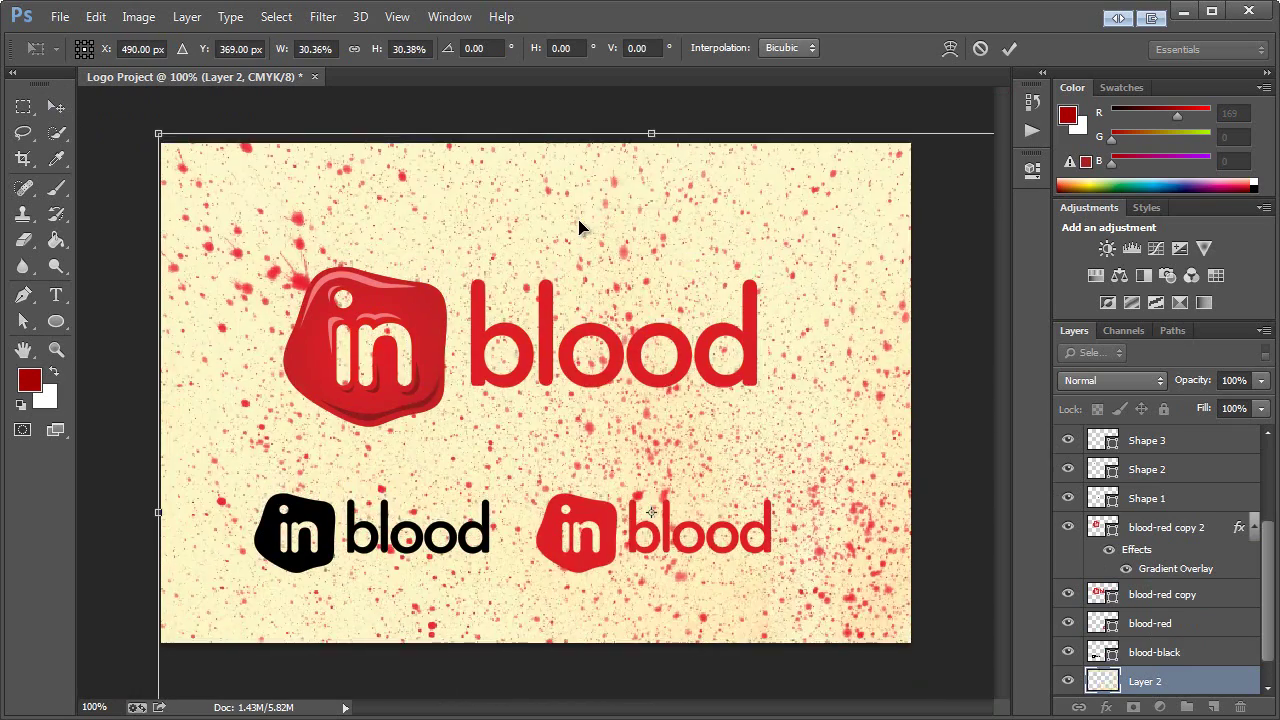
{"action": "left_click_drag", "start_coordinate": [160, 140], "coordinate": [255, 162]}
{"action": "left_click", "coordinate": [38, 102]}
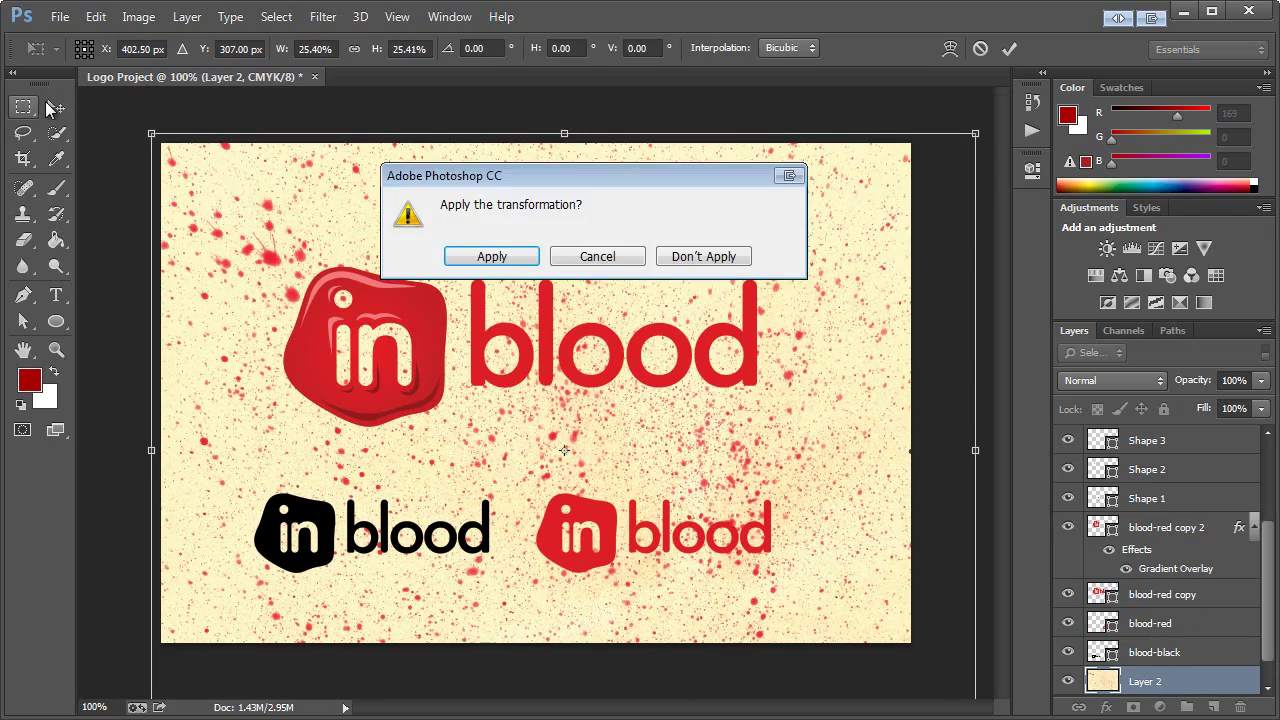
{"action": "key", "text": "Return"}
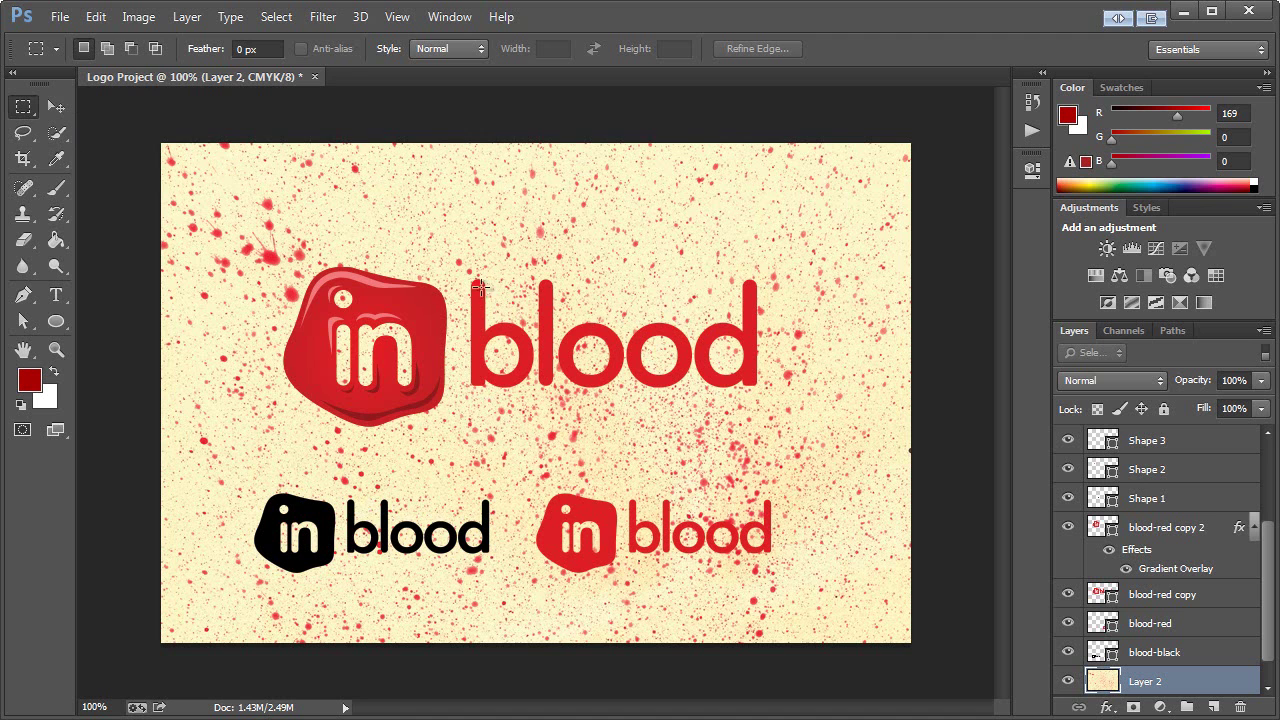
Raise the brightness of the blood-splatter texture with Brightness/Contrast.
{"action": "left_click", "coordinate": [138, 17]}
{"action": "mouse_move", "coordinate": [175, 67]}
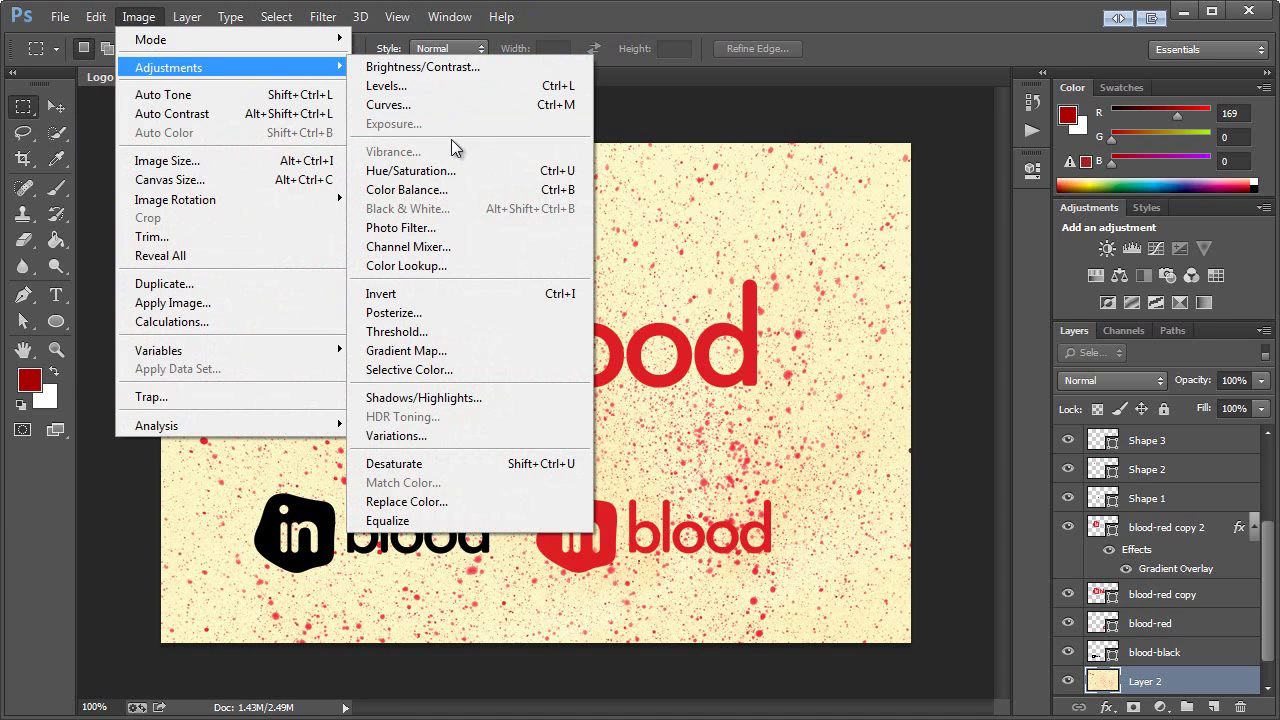
{"action": "left_click", "coordinate": [437, 77]}
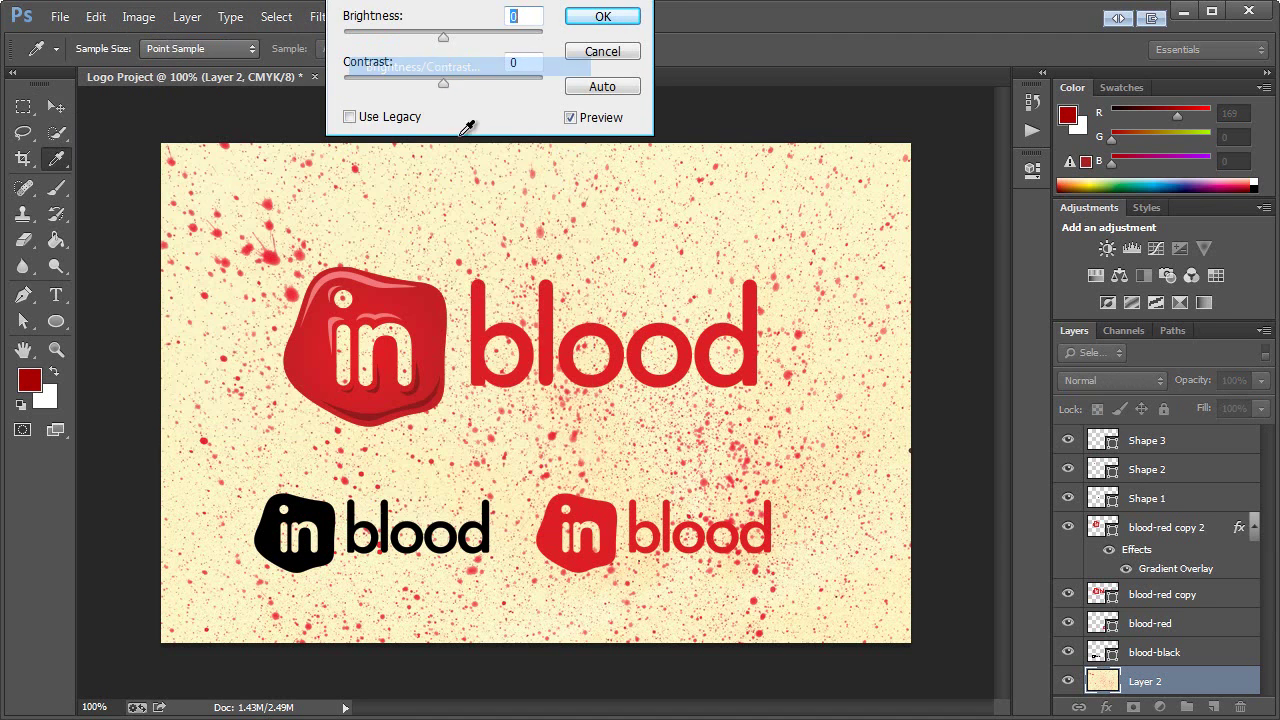
{"action": "left_click_drag", "start_coordinate": [483, 233], "coordinate": [511, 237]}
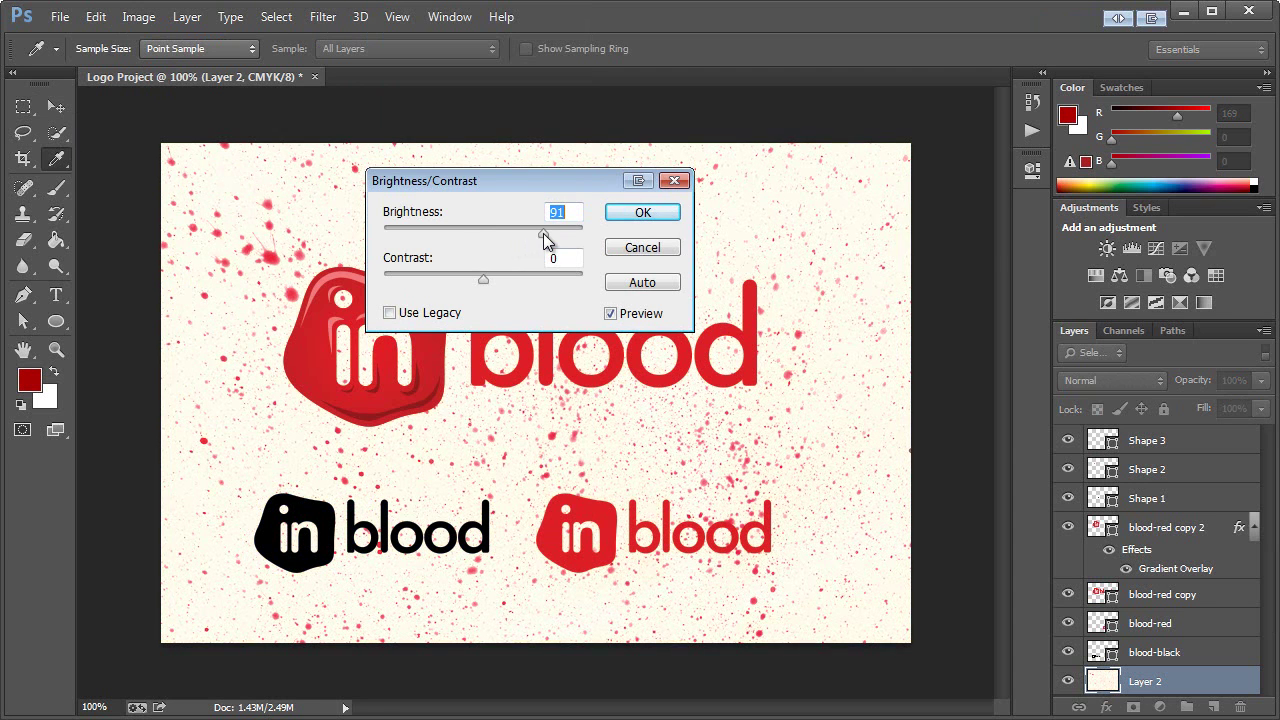
{"action": "left_click_drag", "start_coordinate": [517, 182], "coordinate": [797, 140]}
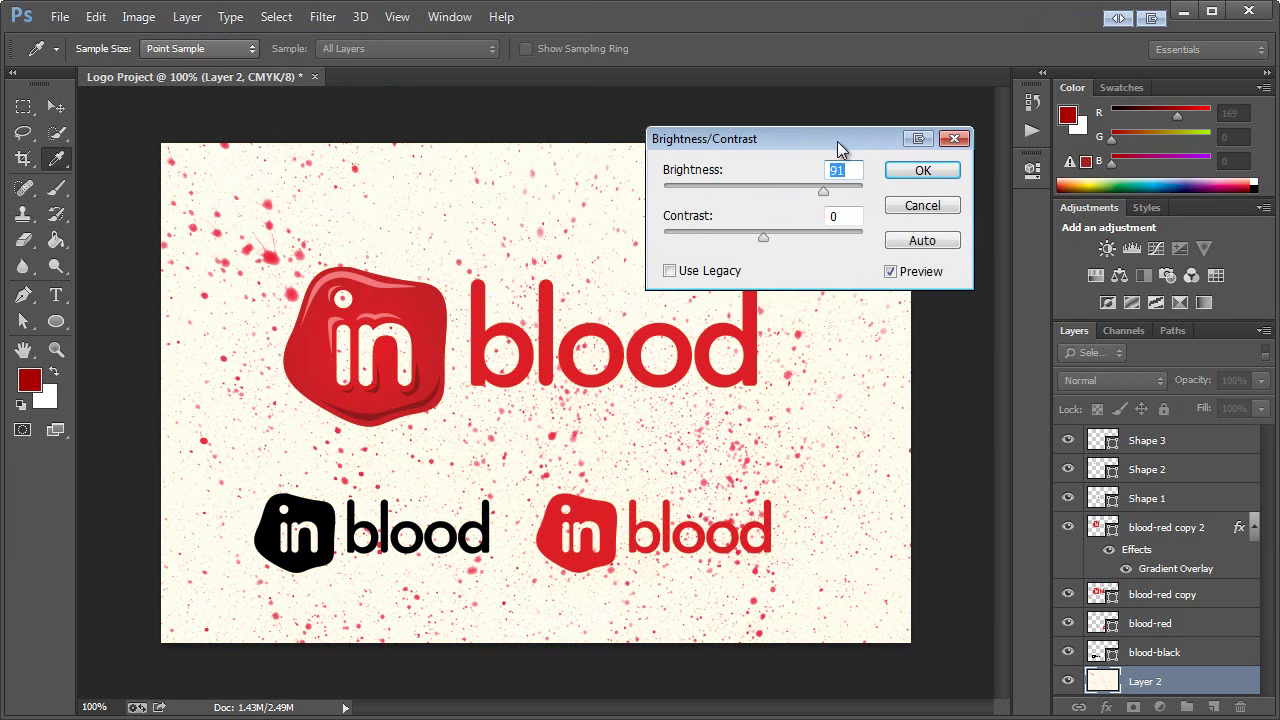
{"action": "left_click", "coordinate": [928, 183]}
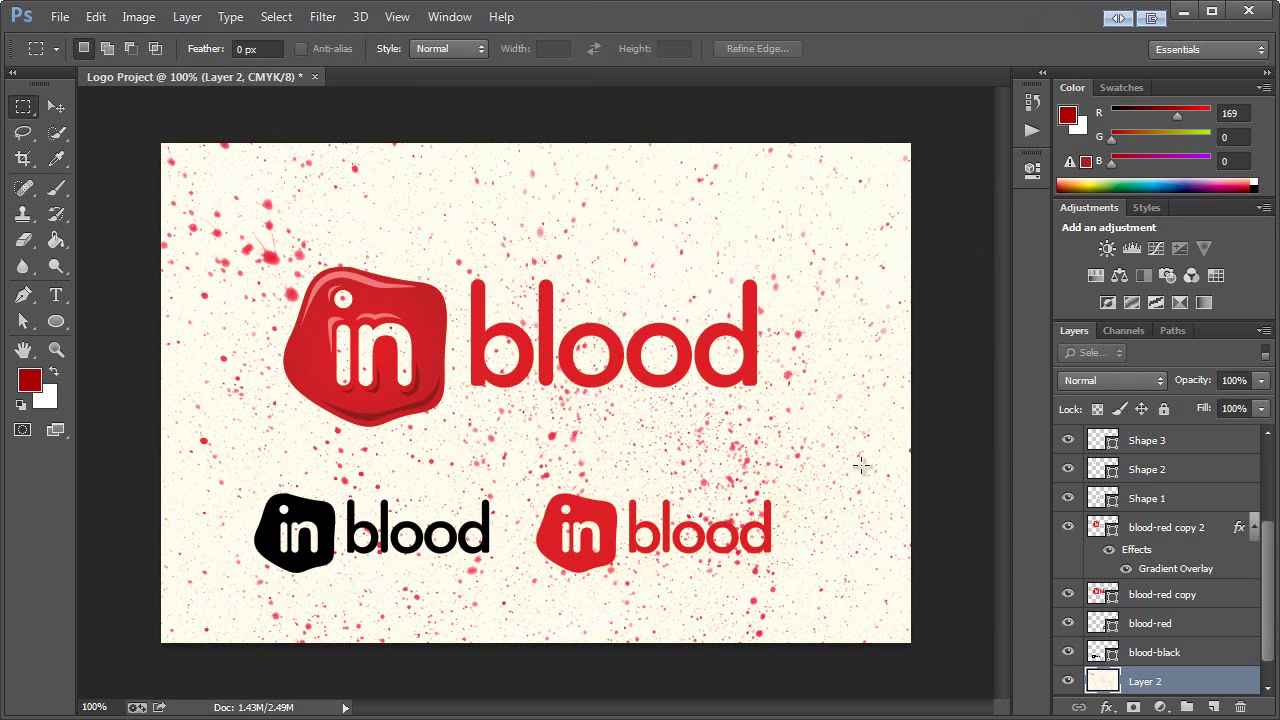
Lower Layer 2's opacity to 67% so the splatters fade behind the logos.
{"action": "left_click", "coordinate": [1261, 380]}
{"action": "left_click_drag", "start_coordinate": [1238, 403], "coordinate": [1221, 406]}
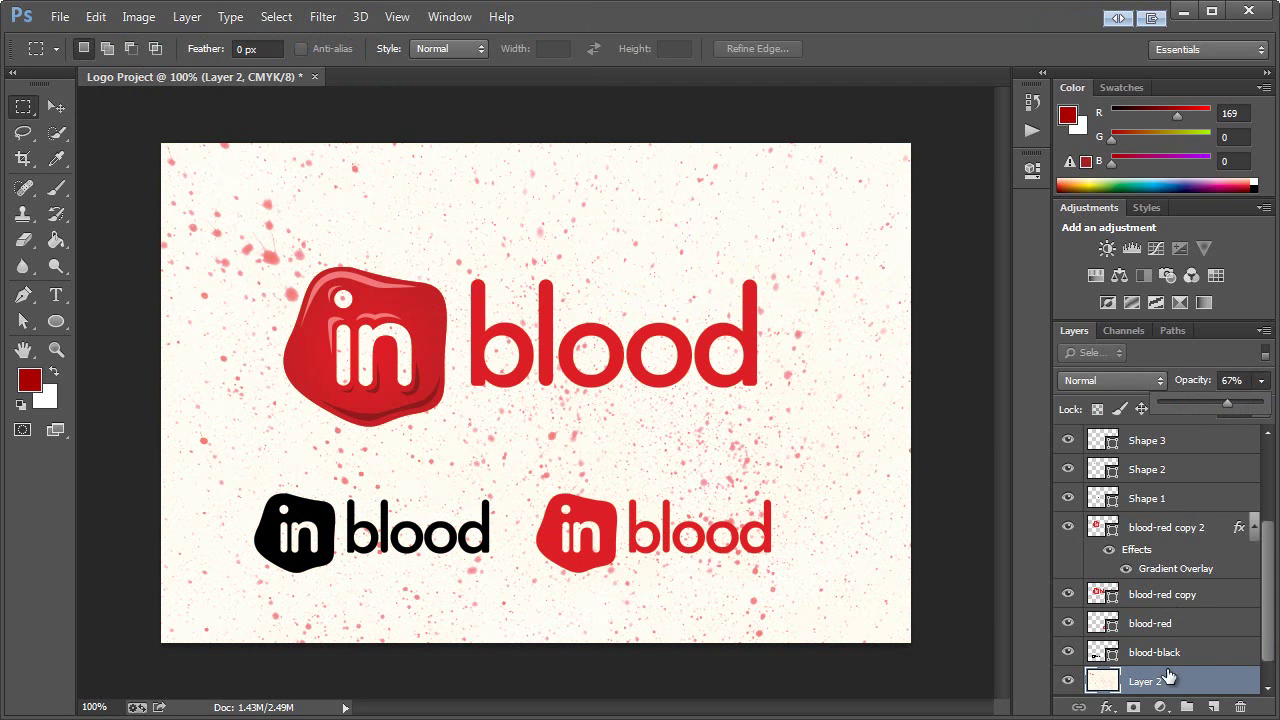
{"action": "left_click", "coordinate": [57, 109]}
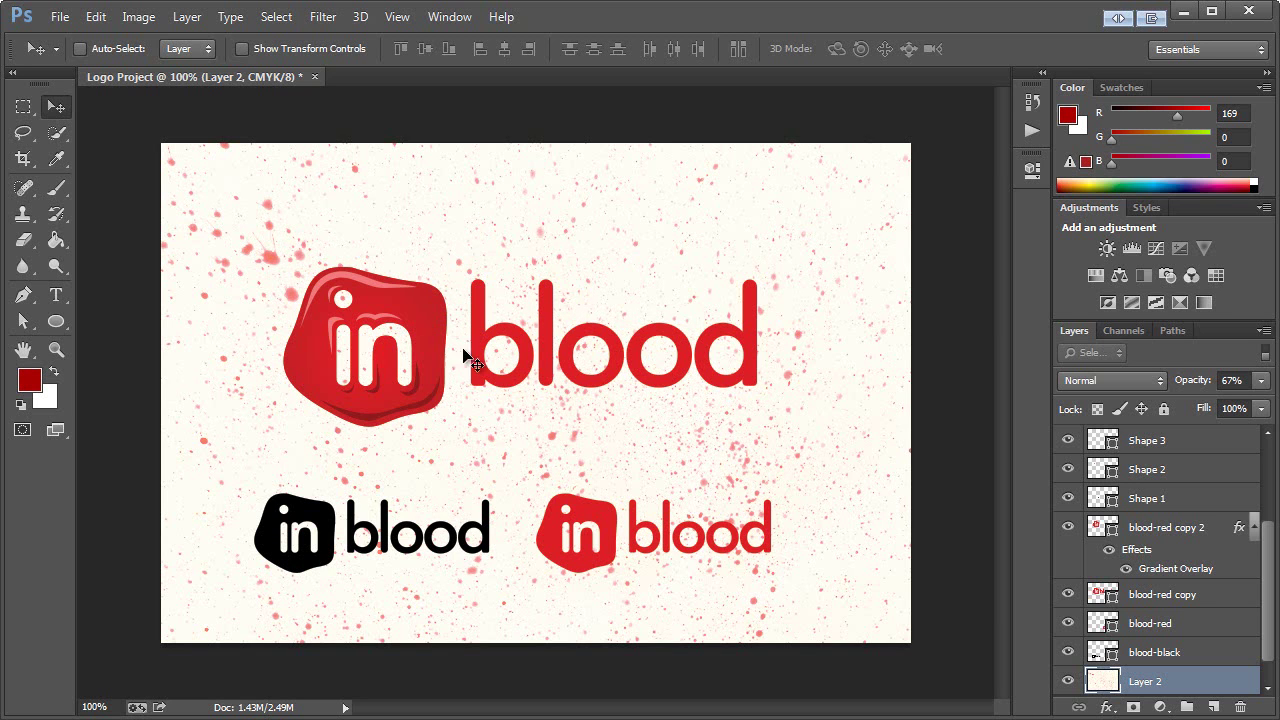
{"action": "scroll", "coordinate": [1170, 615], "scroll_direction": "up", "scroll_amount": 5}
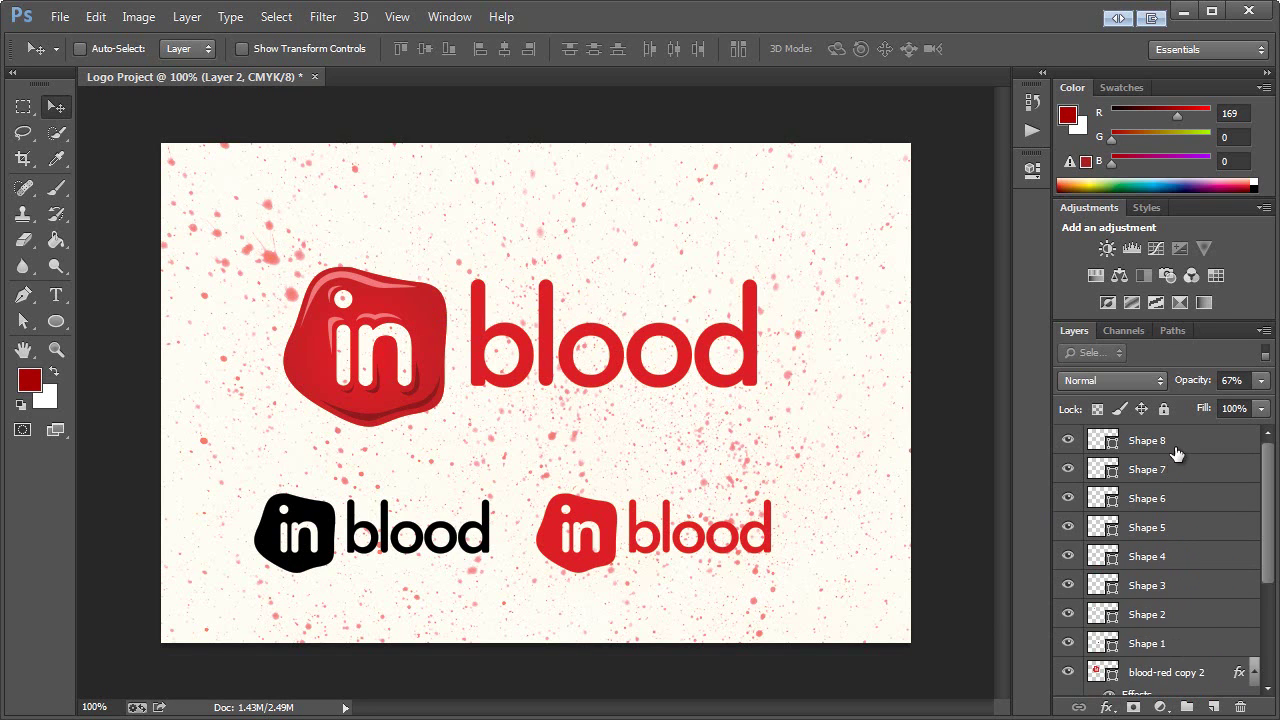
{"action": "left_click", "coordinate": [1177, 452]}
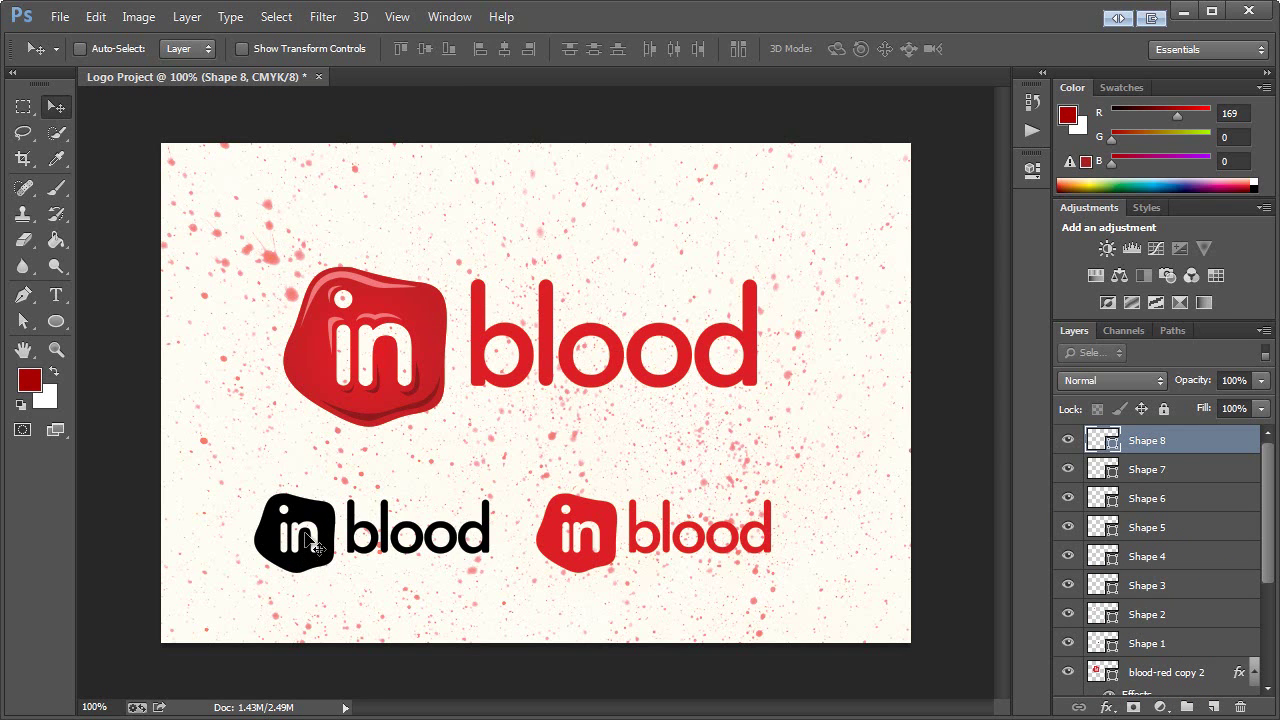
{"action": "scroll", "coordinate": [1205, 469], "scroll_direction": "down", "scroll_amount": 5}
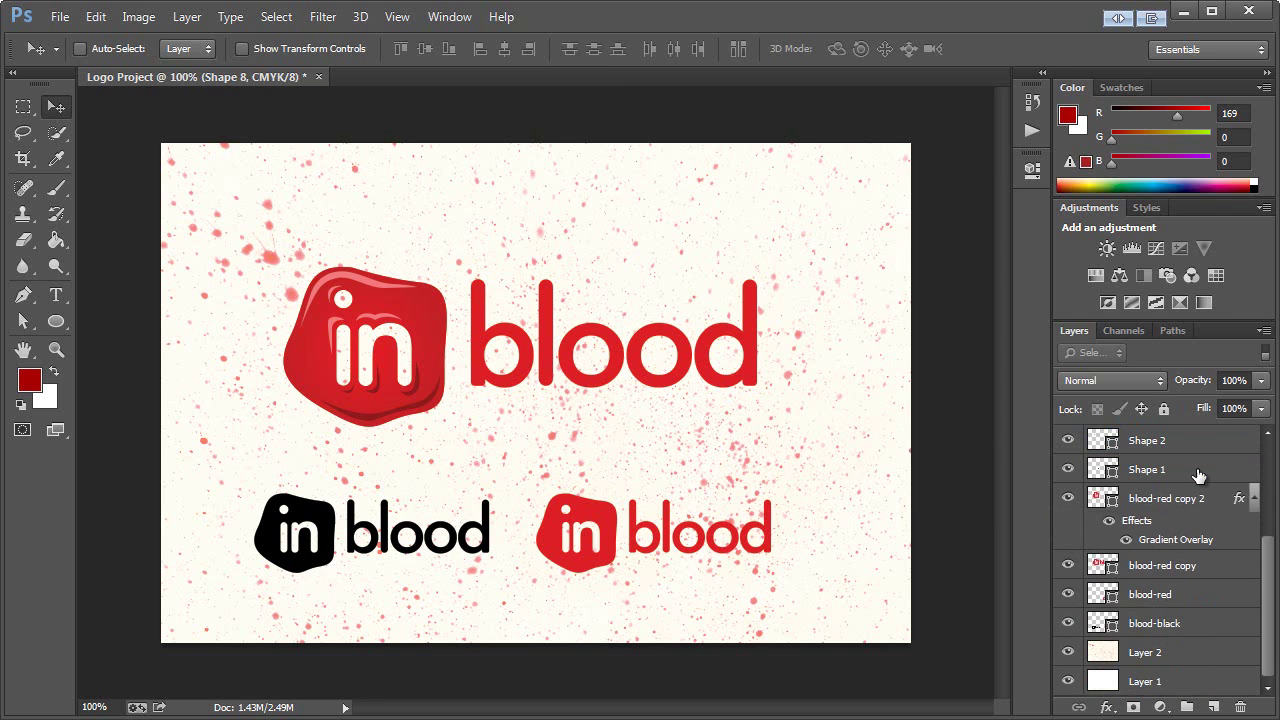